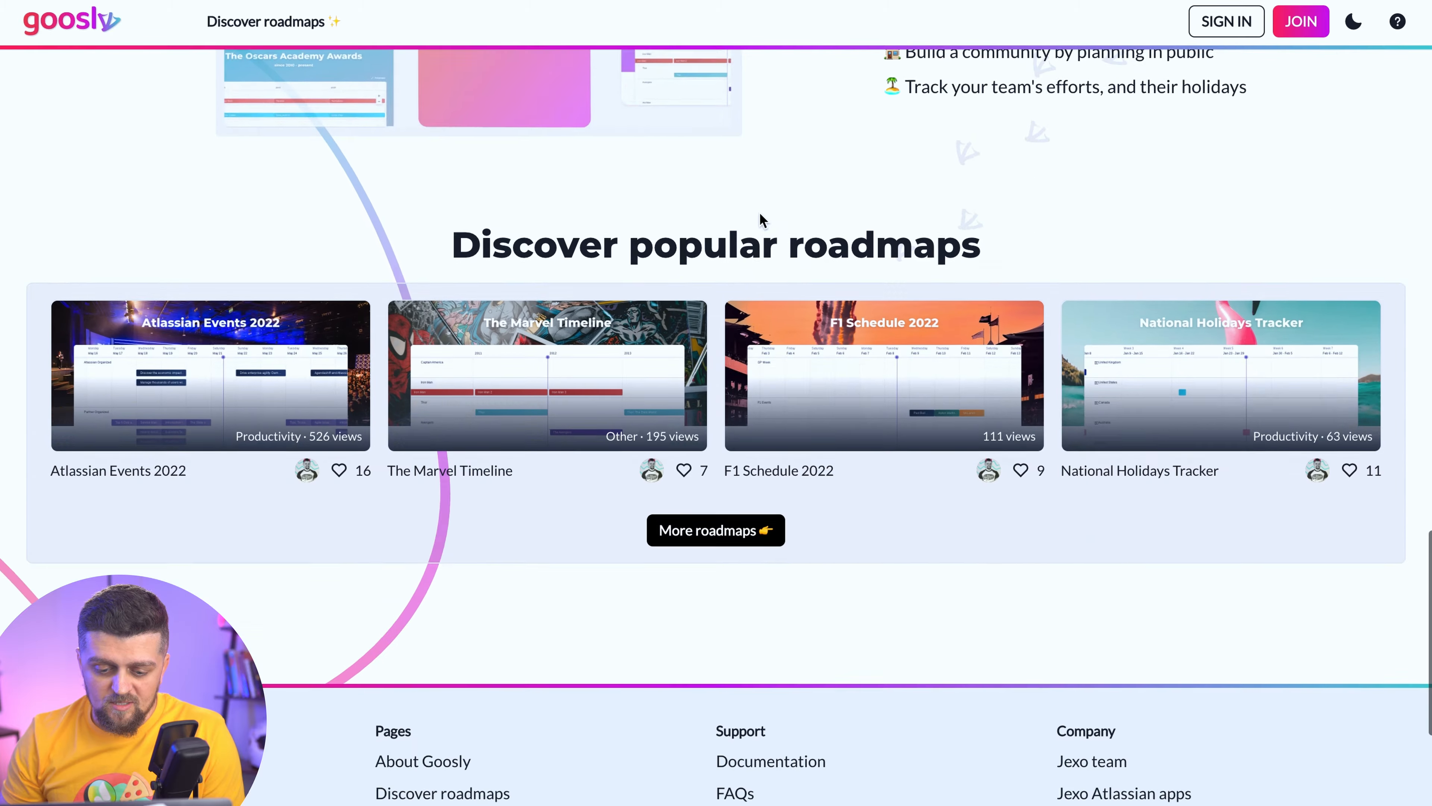
Step: Go to the Goosly sign-in page and sign in with the Google account
scroll(760, 220, "up", 14)
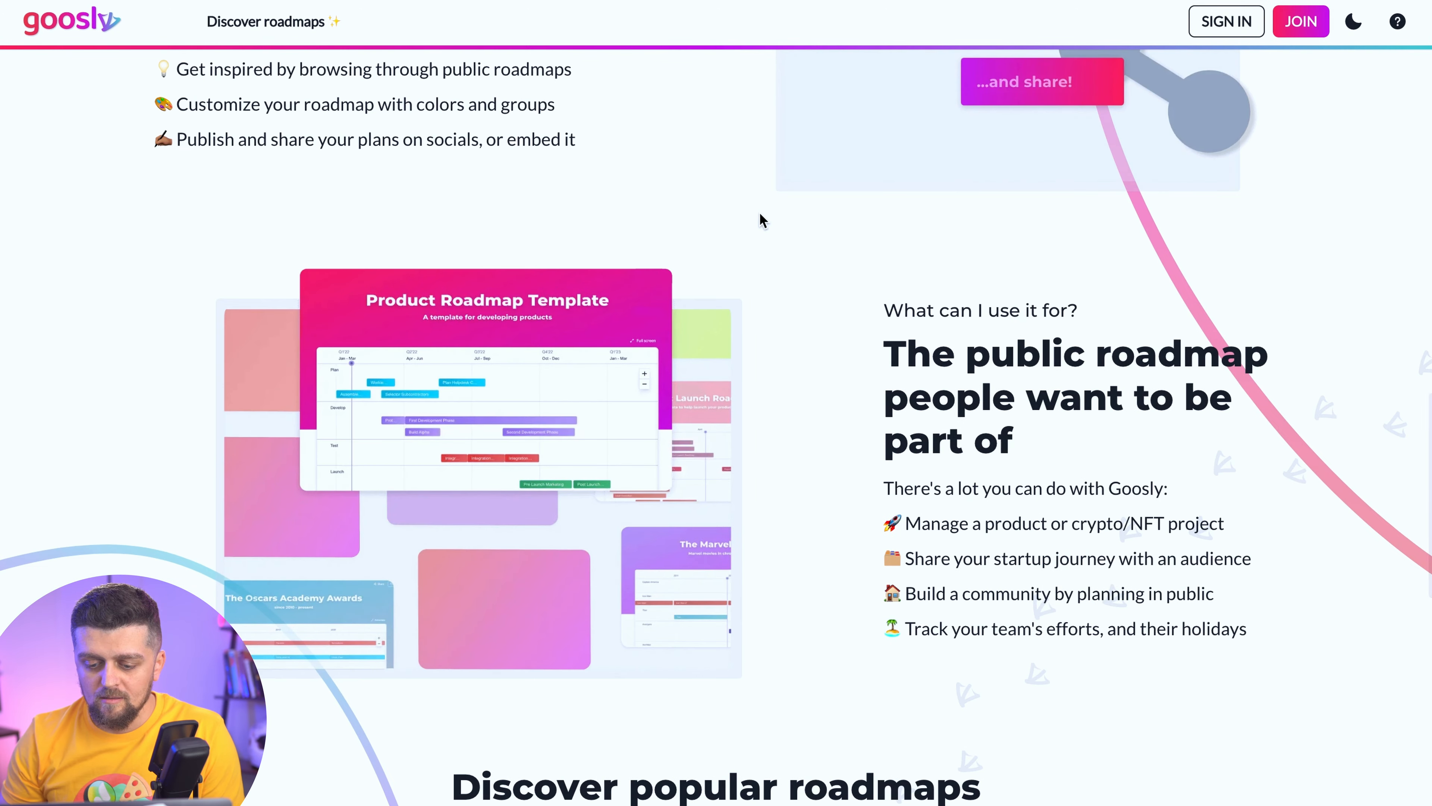
scroll(760, 214, "up", 10)
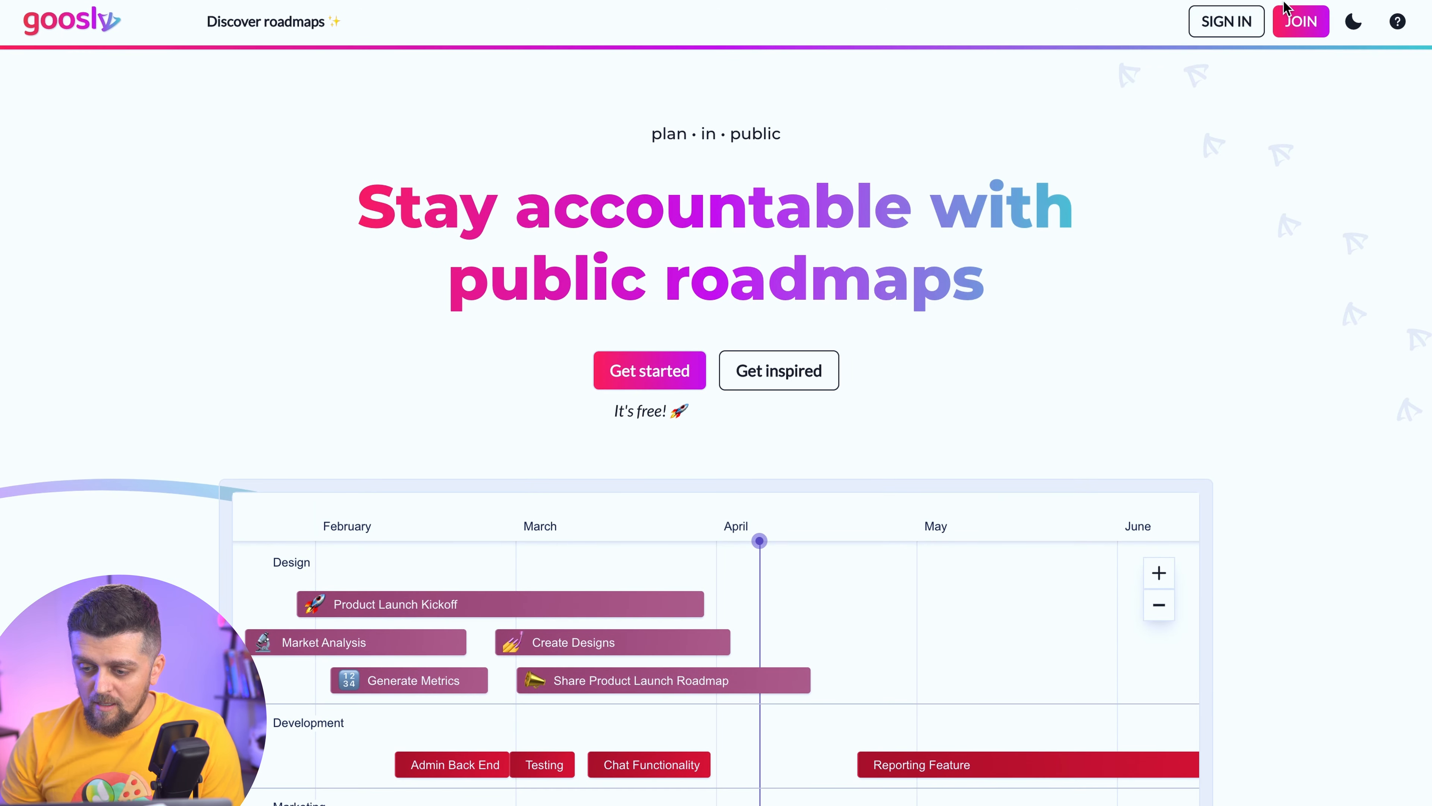
left_click(1300, 21)
left_click(618, 513)
left_click(628, 513)
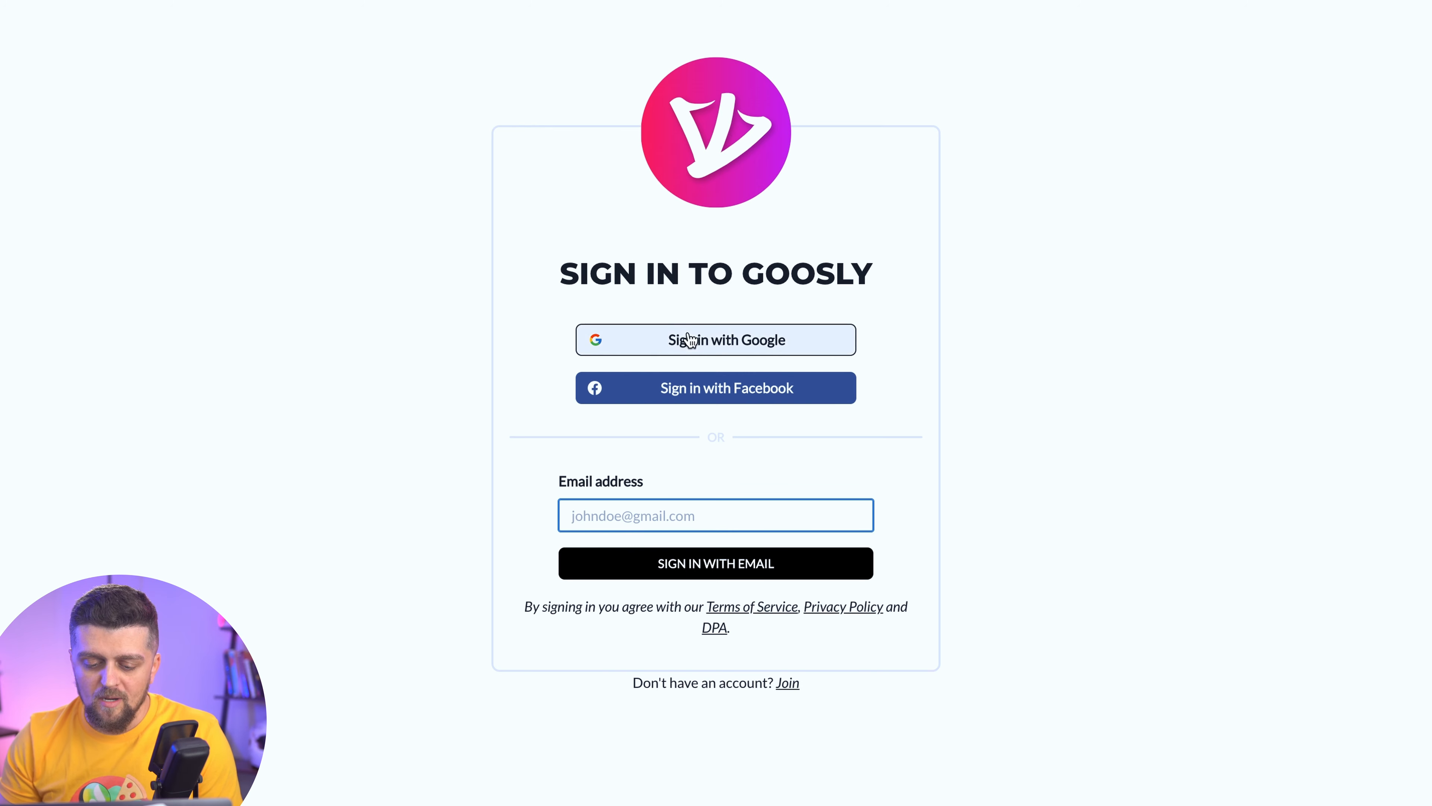
left_click(722, 341)
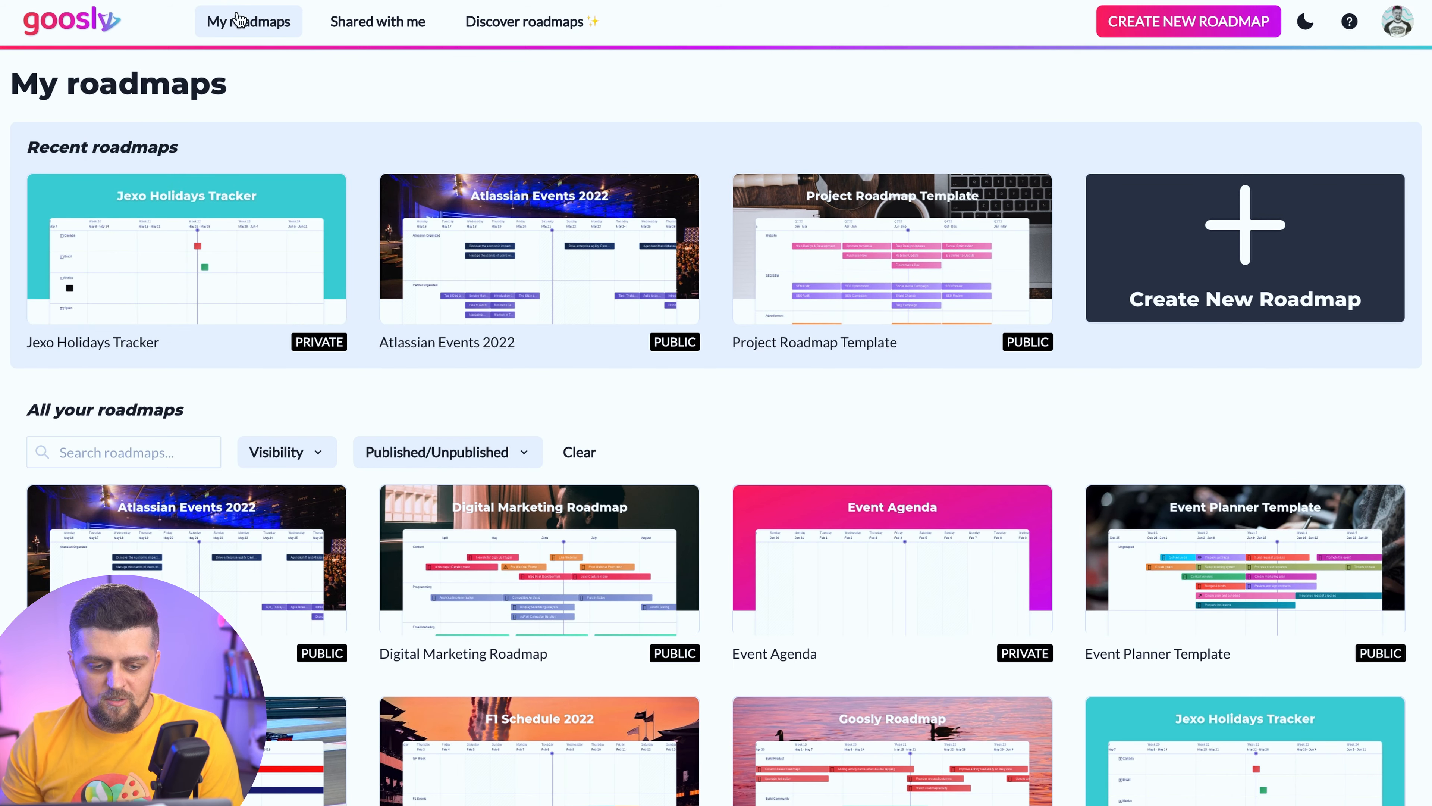
Step: Browse the full list of own roadmaps, view the Atlassian Events 2022 roadmap and its timeline, and return to the list
scroll(718, 429, "down", 8)
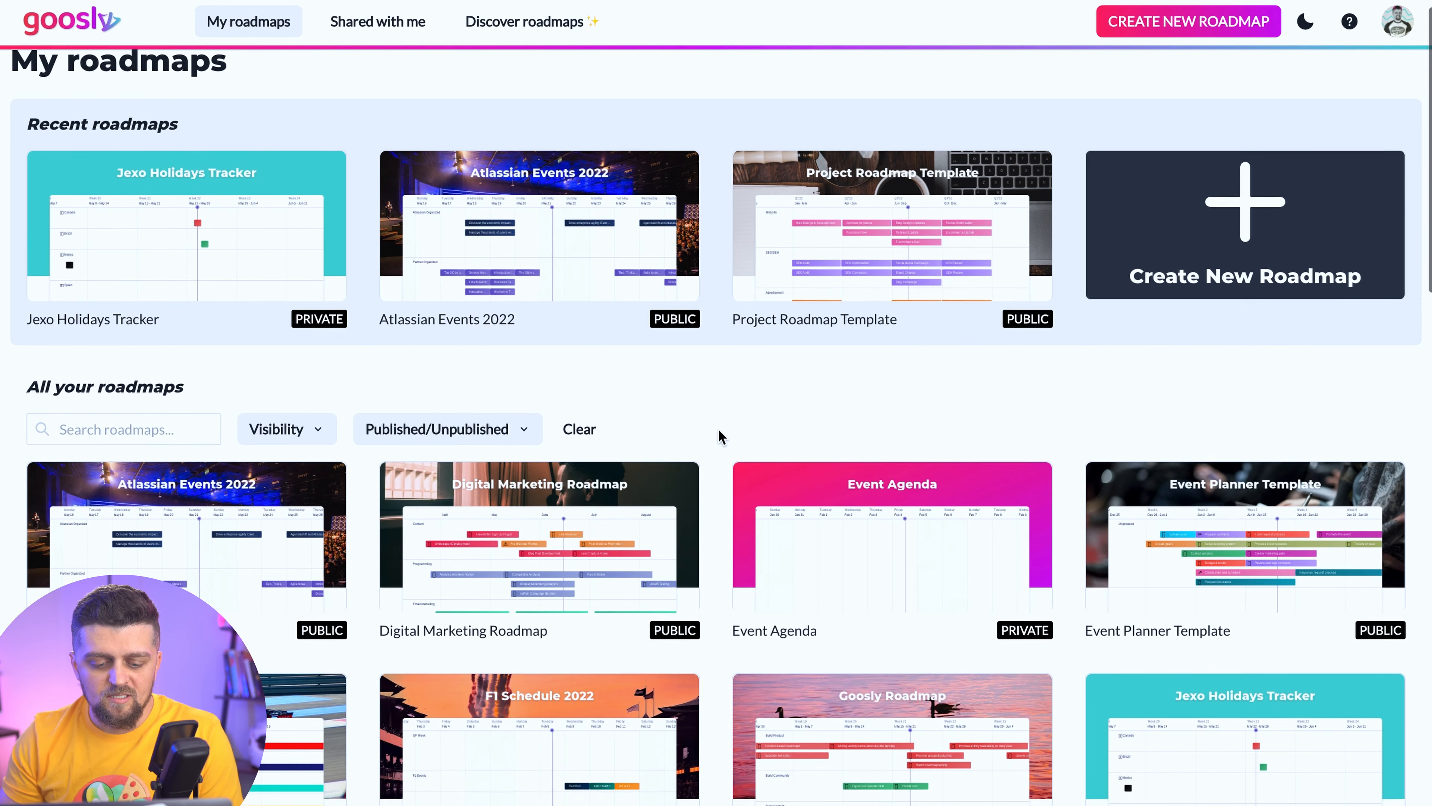
scroll(718, 429, "down", 15)
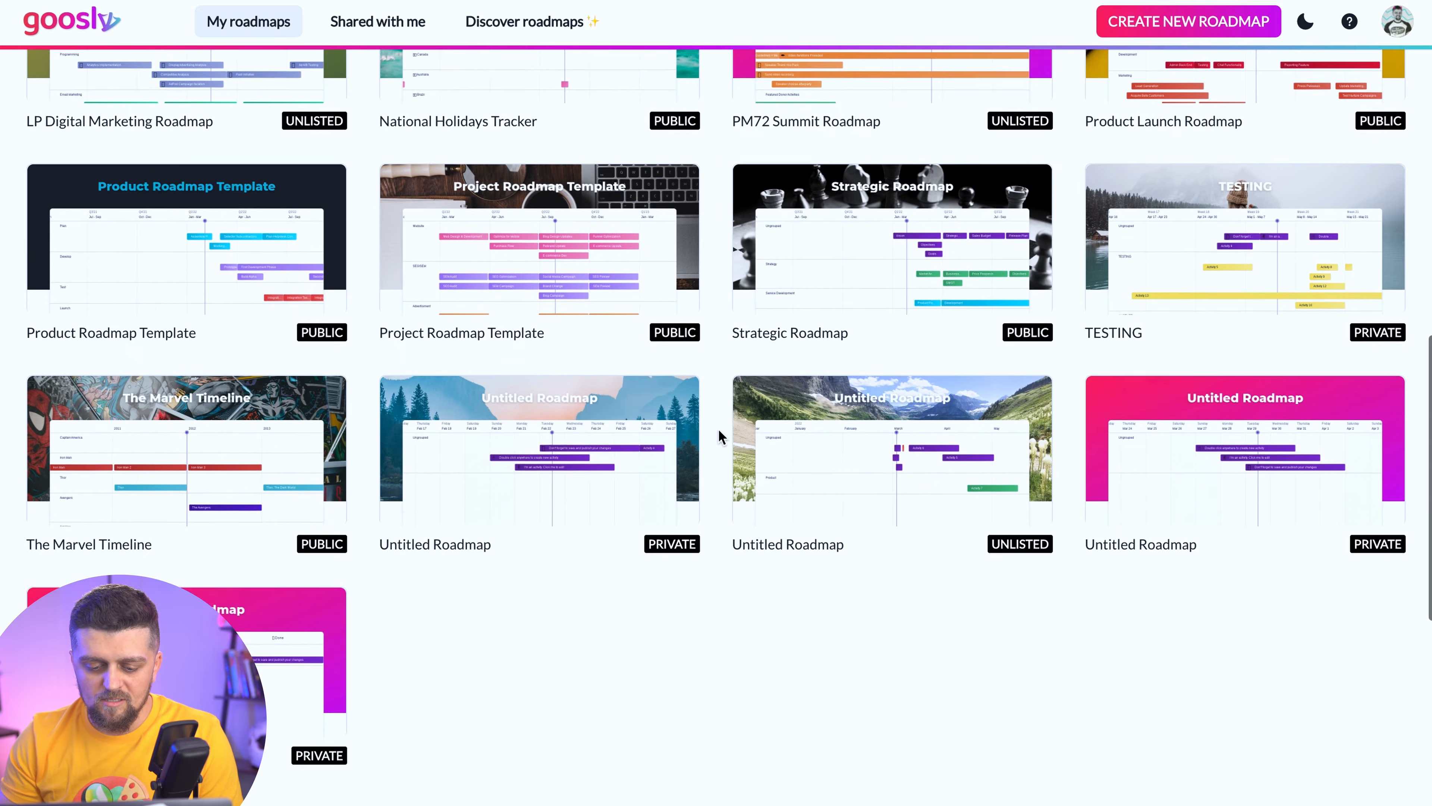
scroll(719, 429, "up", 20)
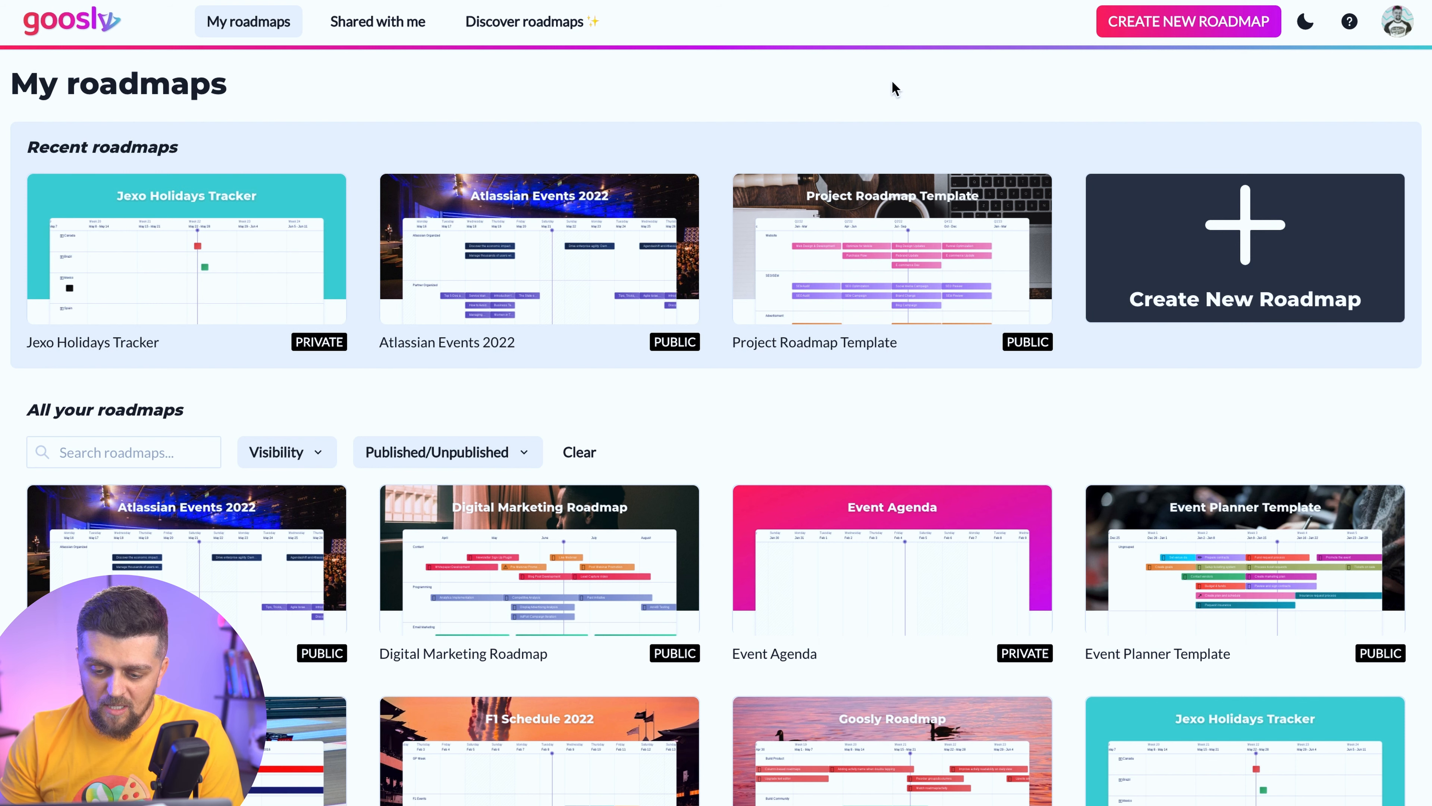
mouse_move(542, 254)
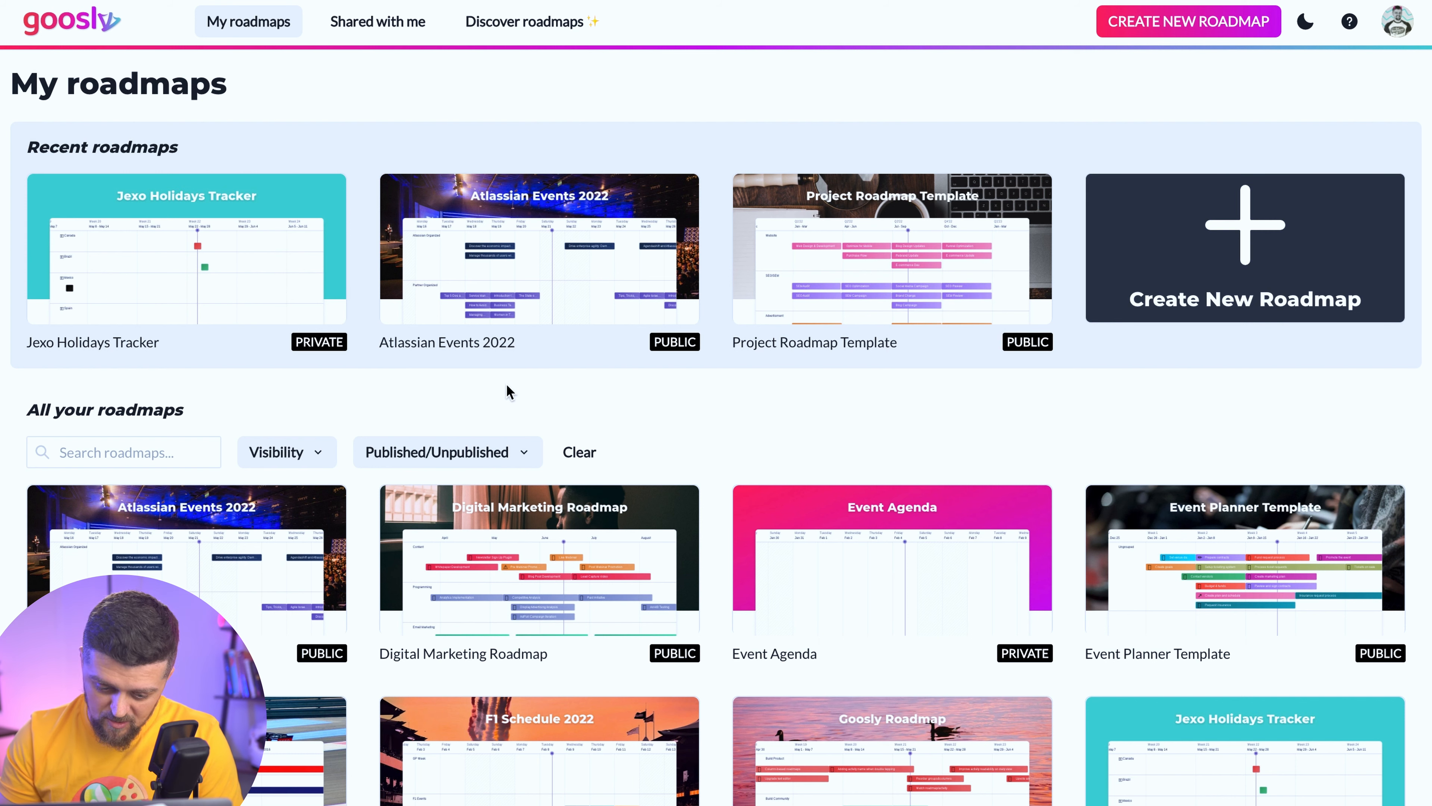
scroll(615, 386, "down", 6)
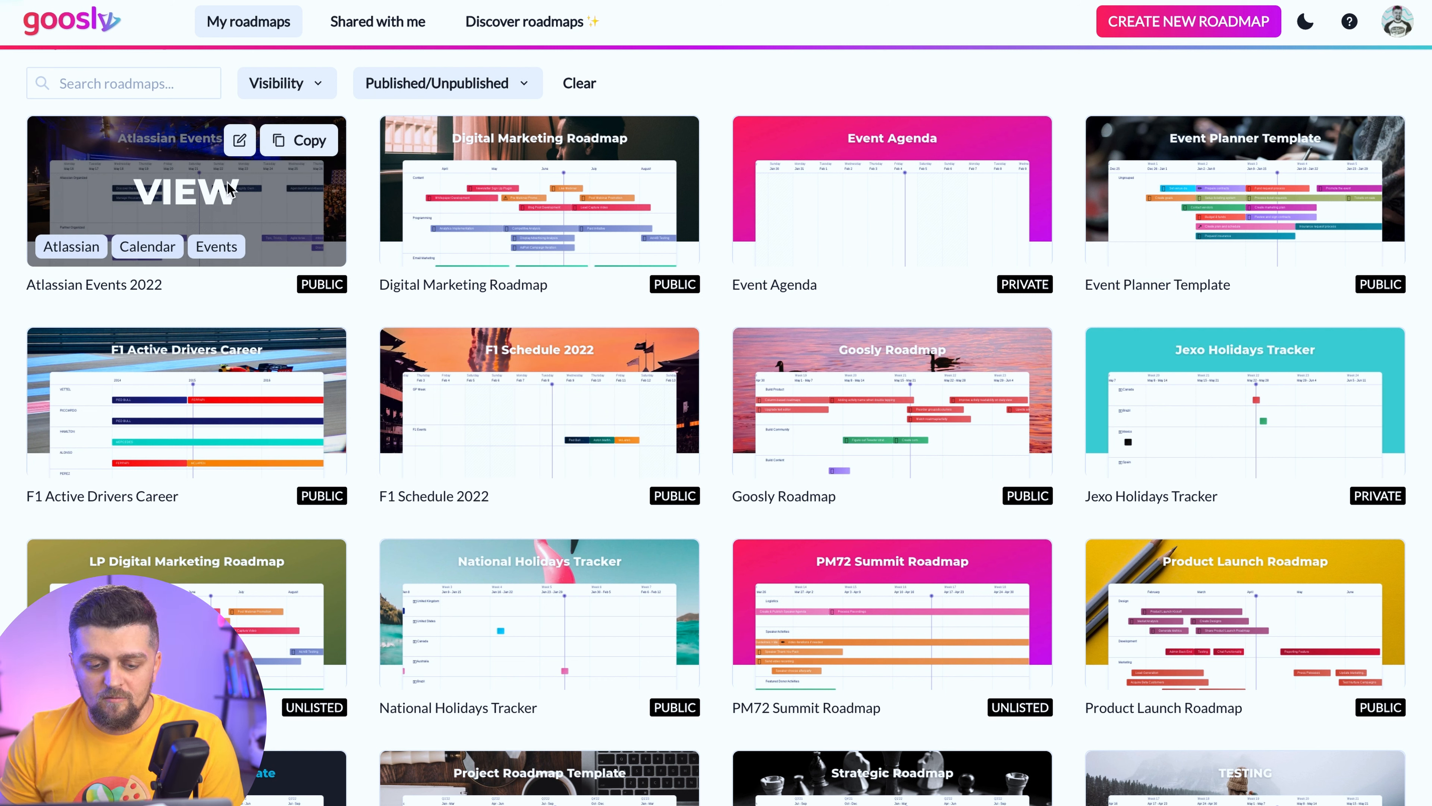
left_click(204, 191)
scroll(986, 468, "down", 5)
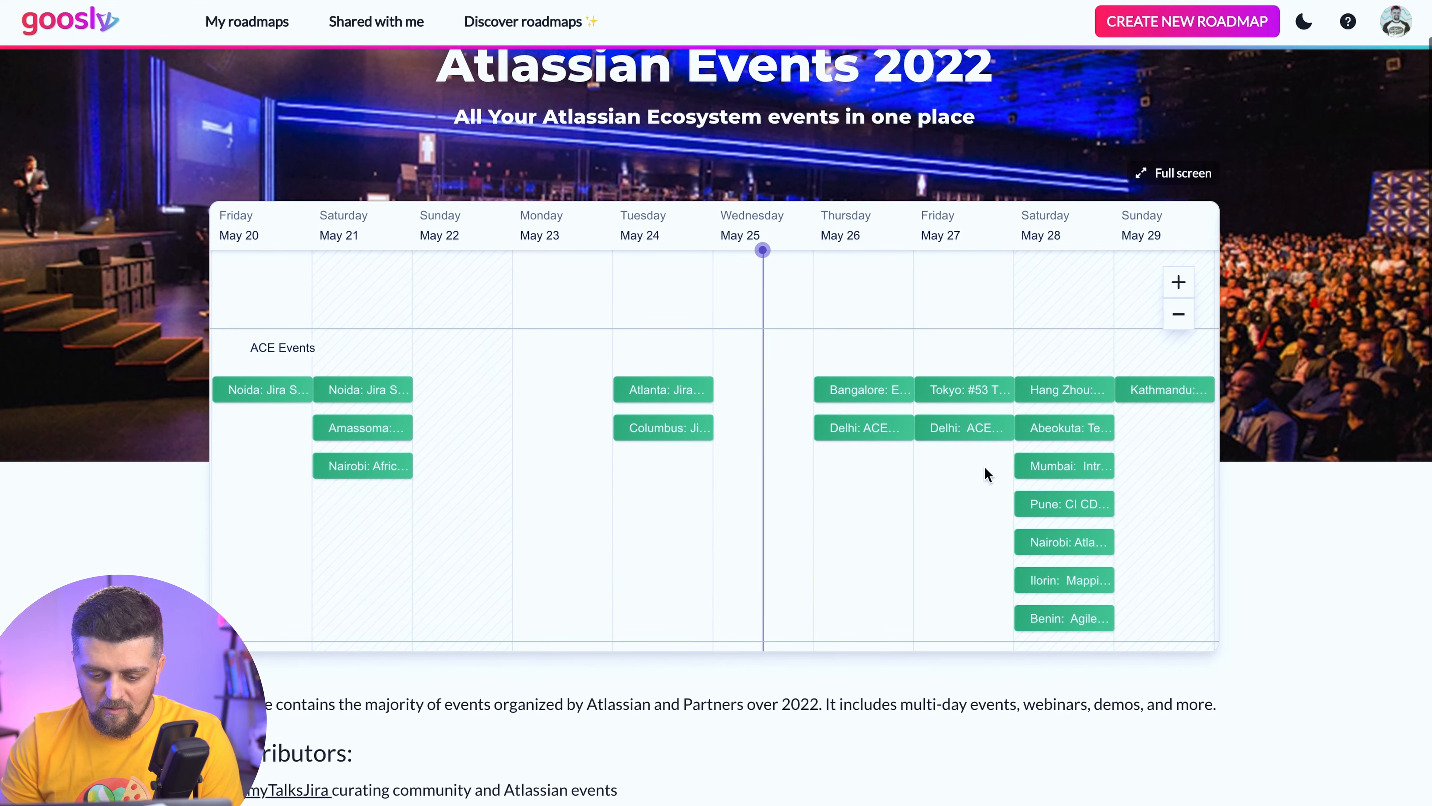
scroll(984, 473, "up", 5)
left_click(28, 2)
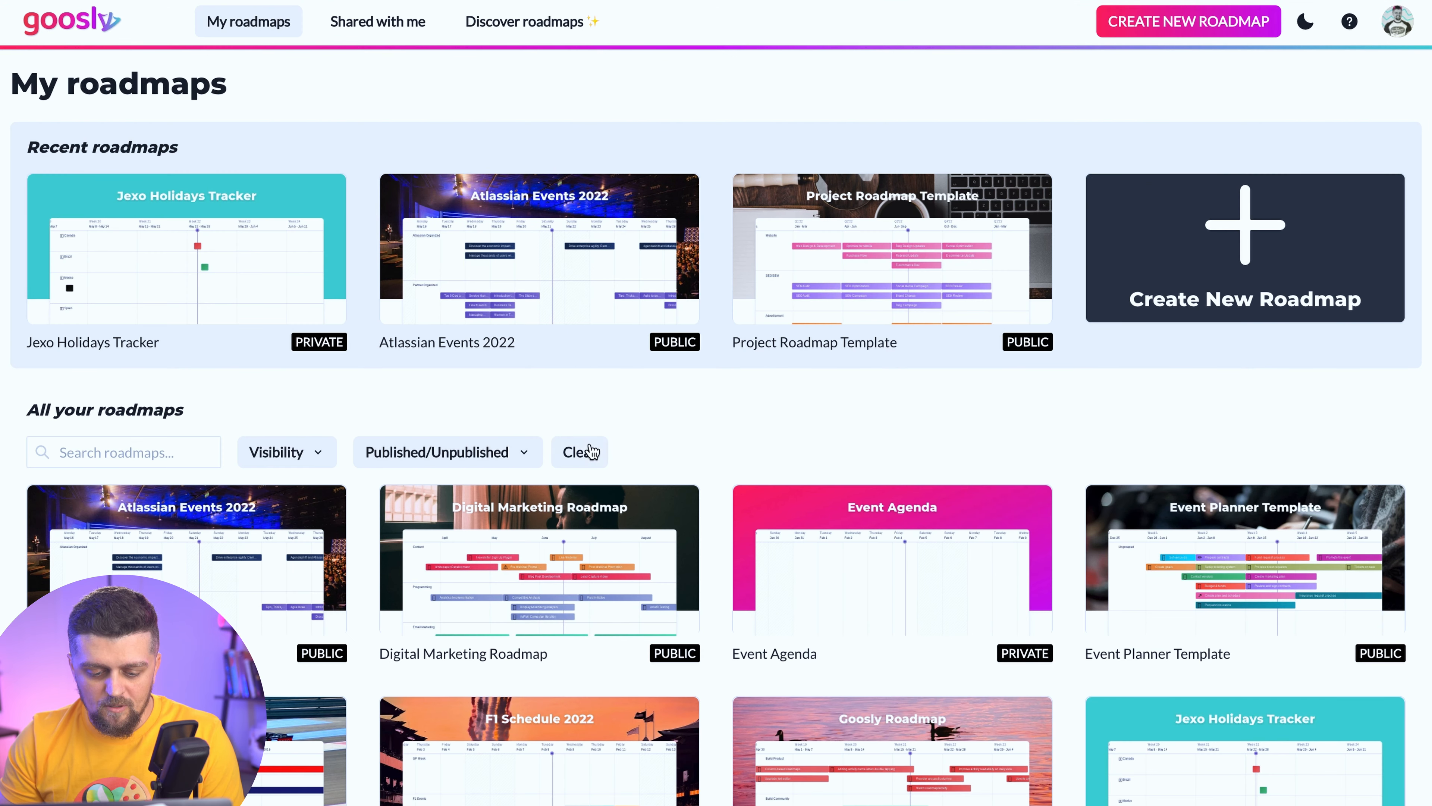
Step: View the Digital Marketing Roadmap, look through its activity groups, and return to the roadmap list
scroll(449, 370, "down", 3)
mouse_move(555, 426)
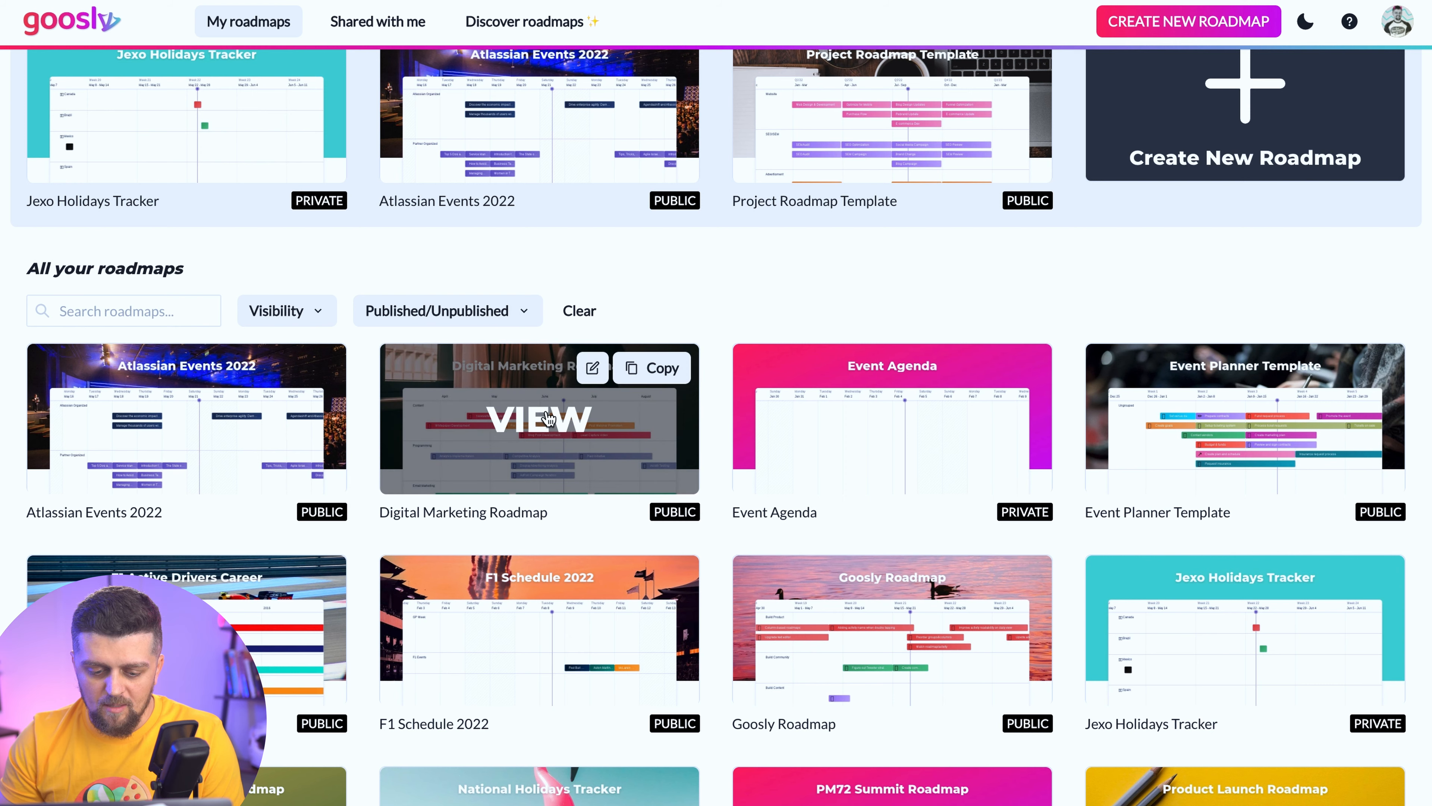
left_click(547, 418)
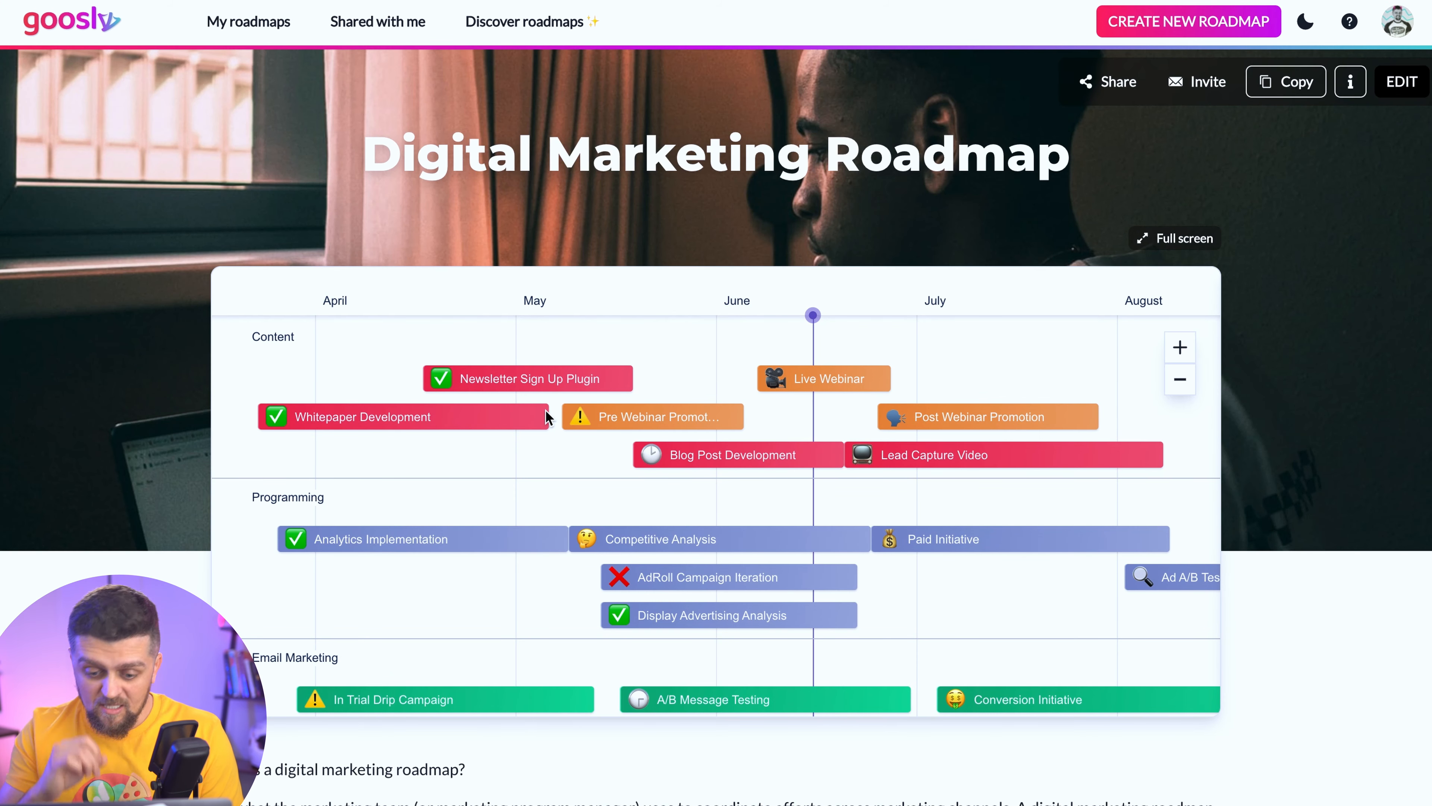
scroll(688, 434, "down", 6)
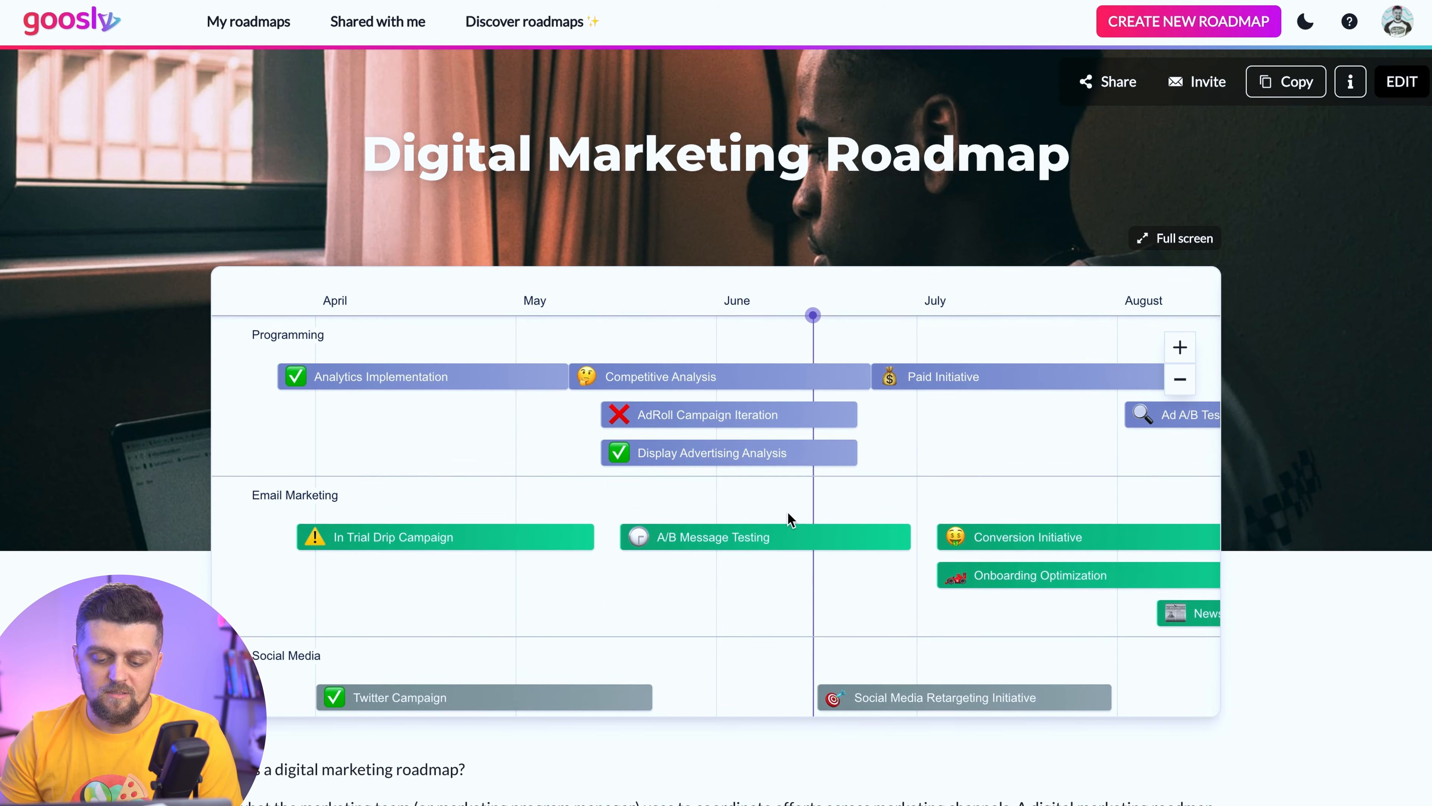
scroll(788, 511, "down", 1)
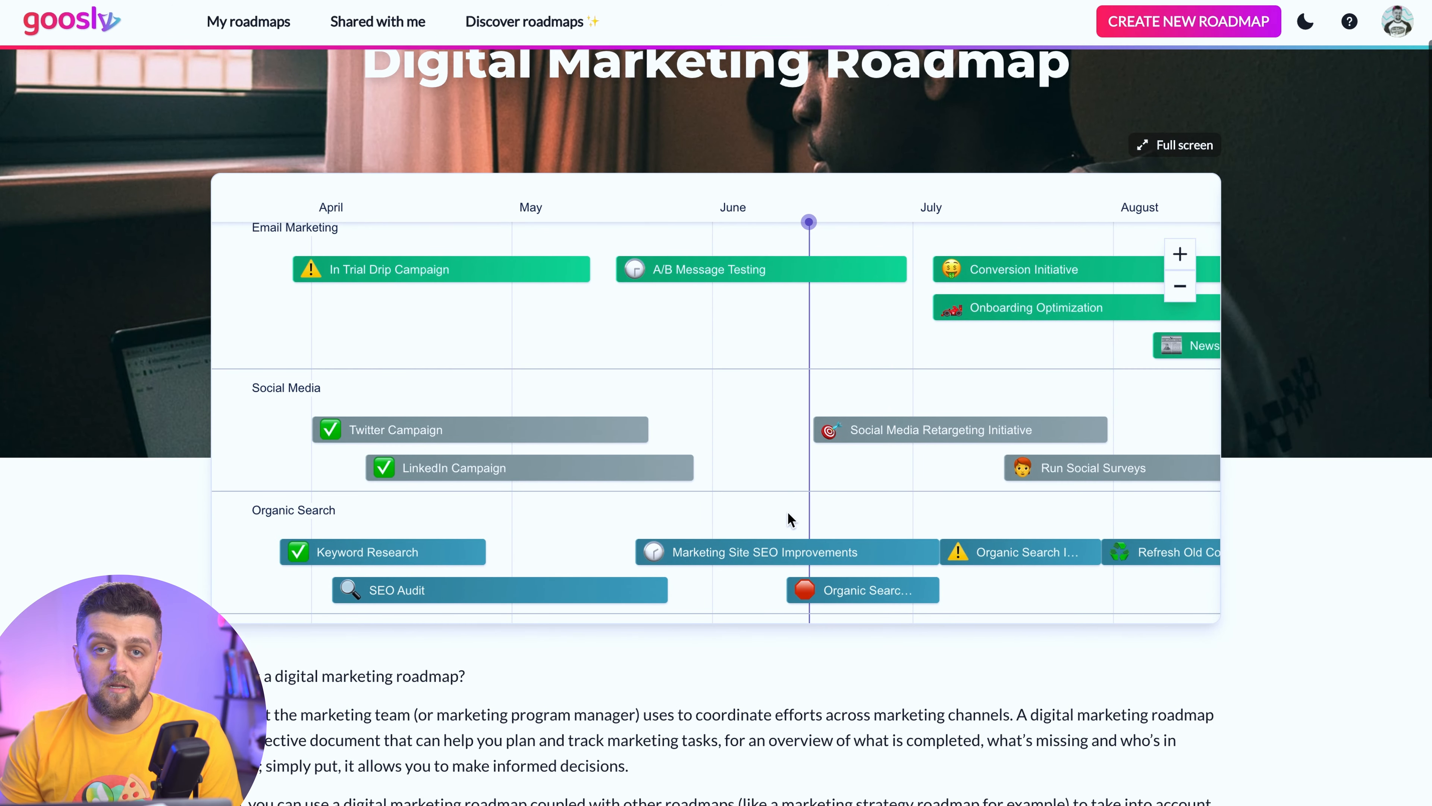
left_click(217, 21)
Step: Open the Digital Marketing Roadmap for editing, look over its timeline and description, and return to the roadmap list
mouse_move(593, 200)
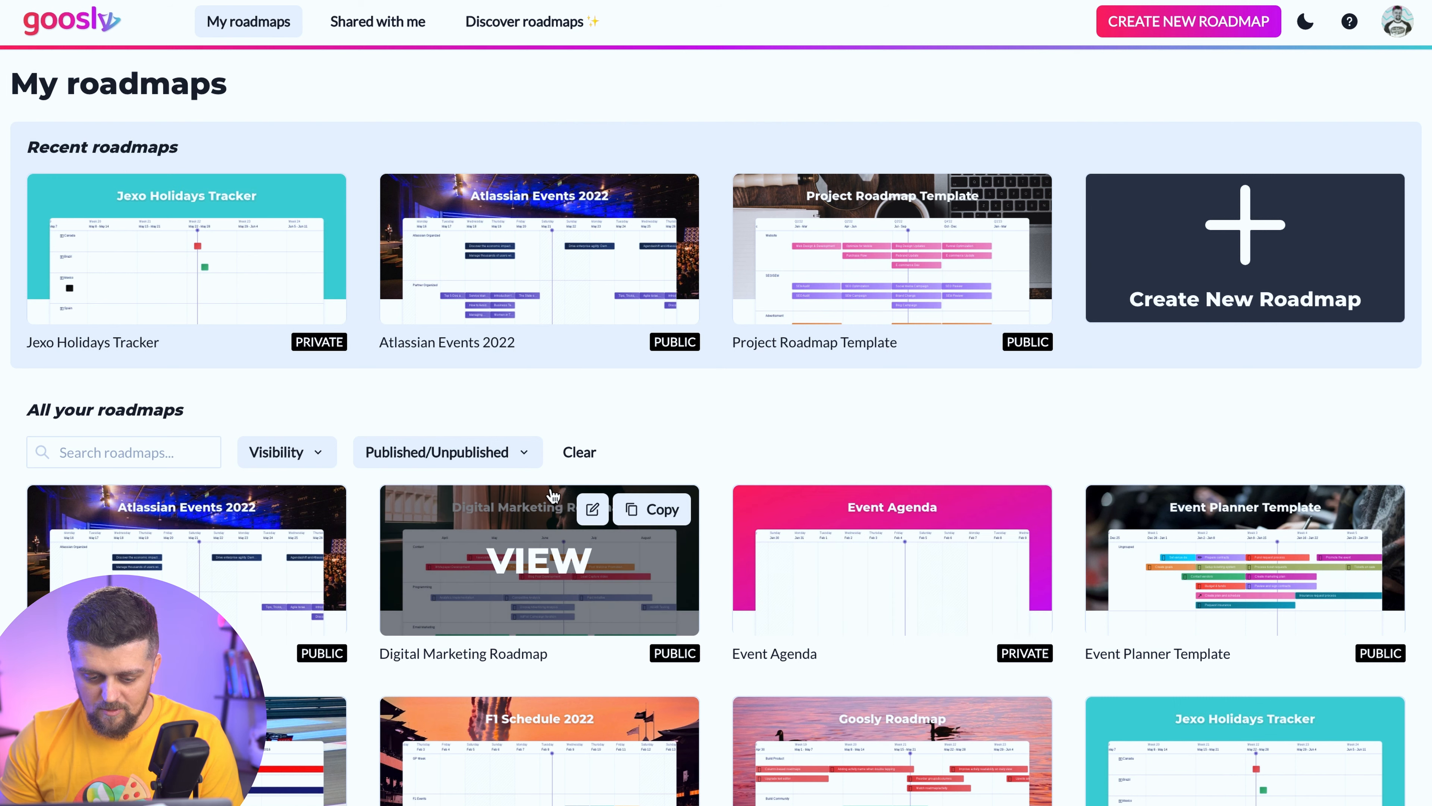
left_click(592, 510)
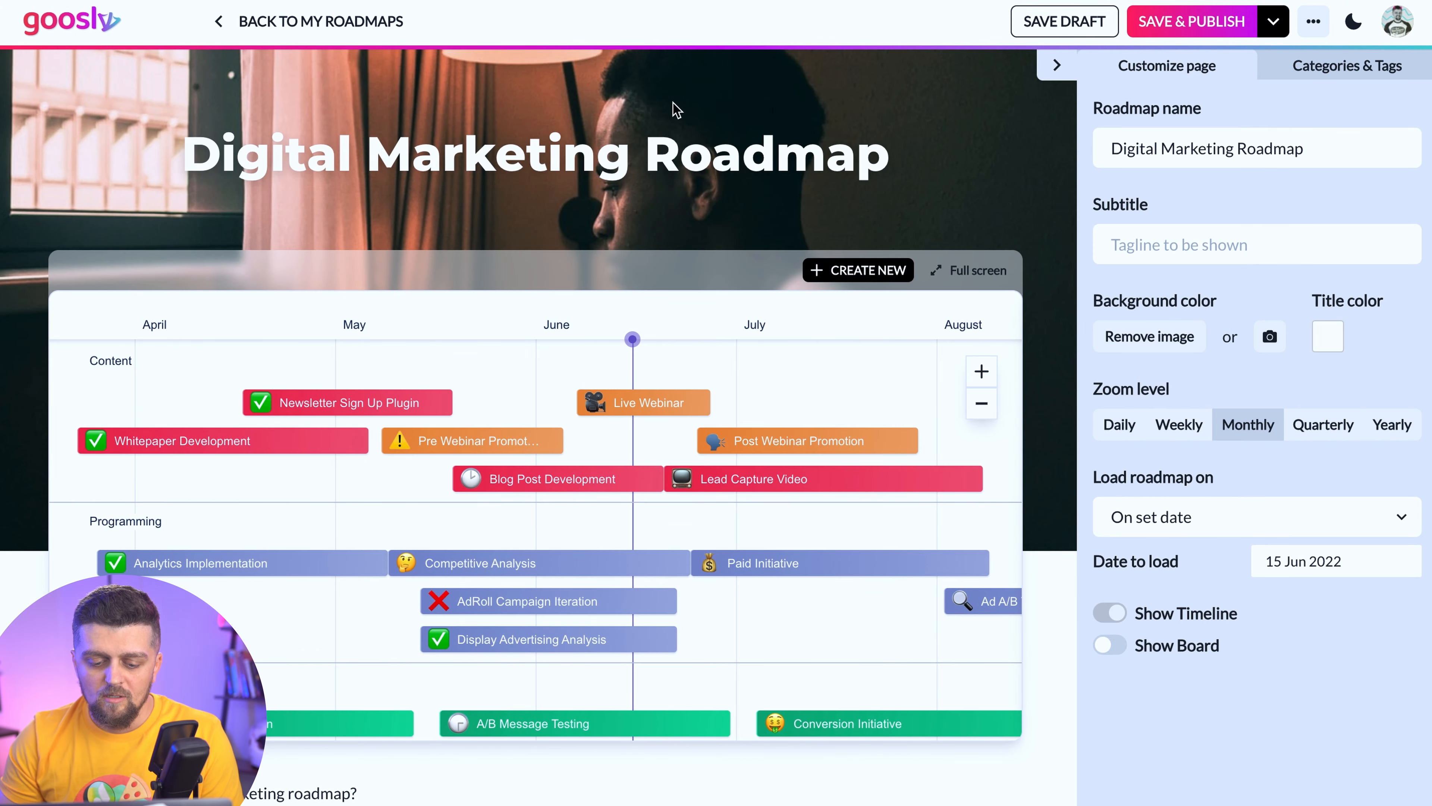
scroll(578, 343, "down", 10)
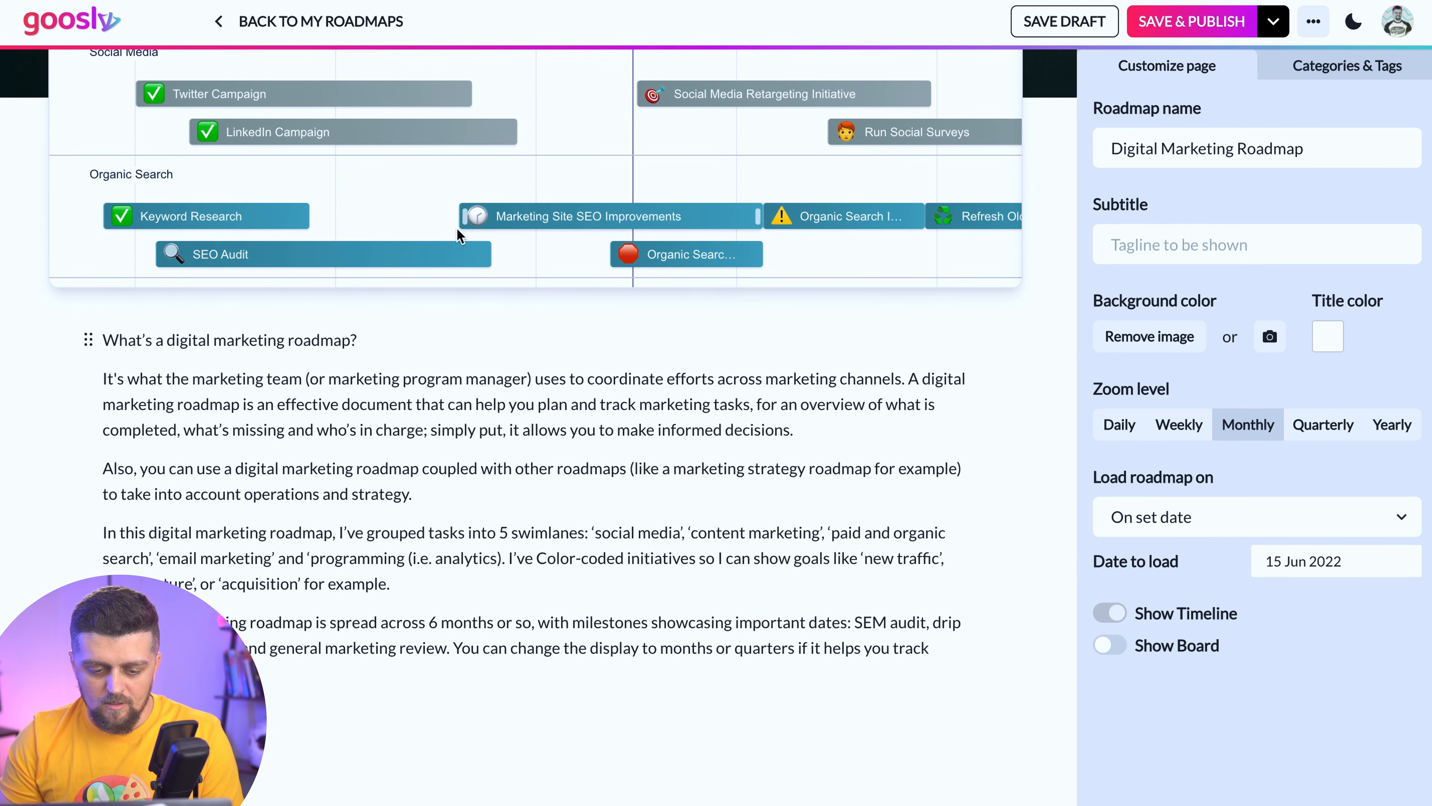
scroll(1044, 362, "up", 8)
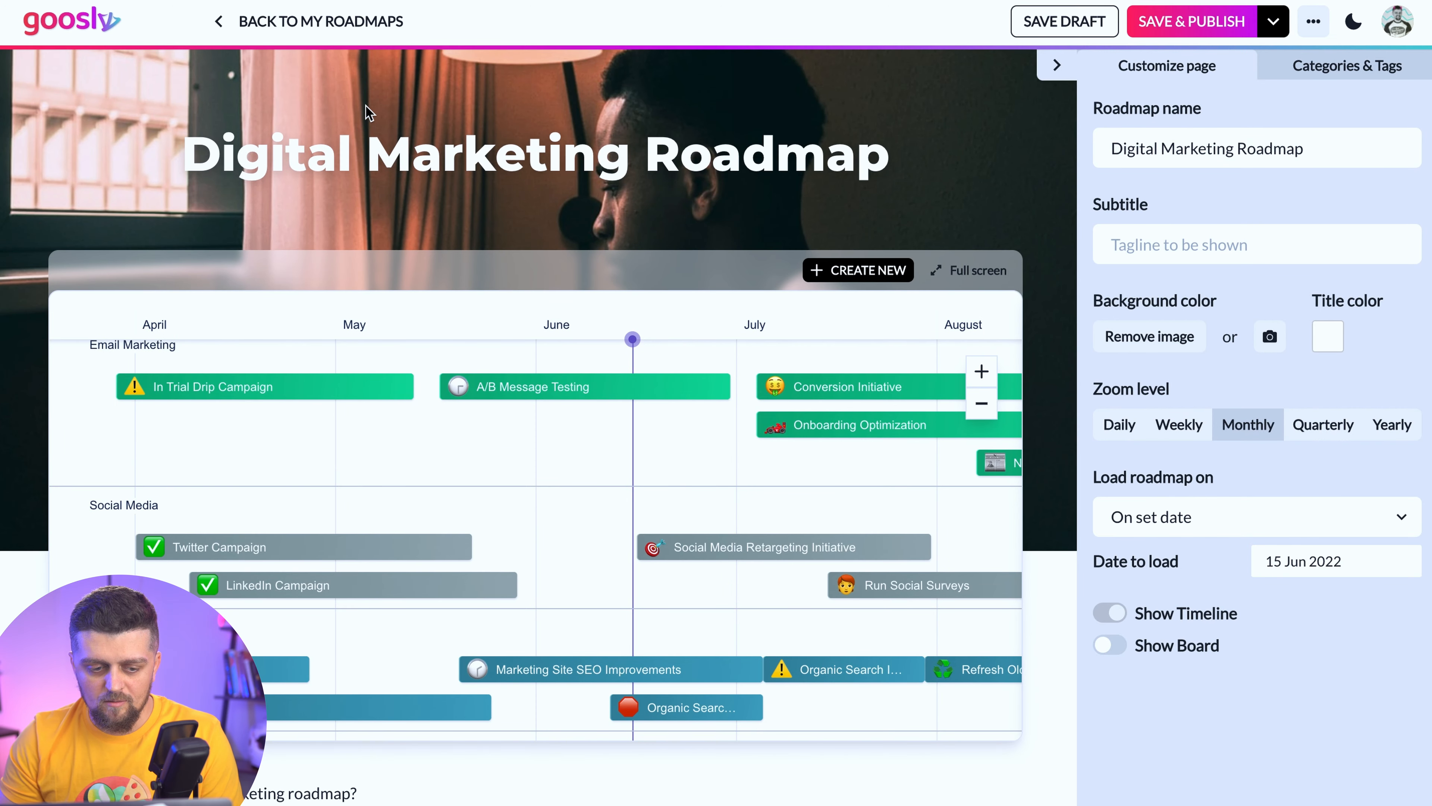
left_click(226, 26)
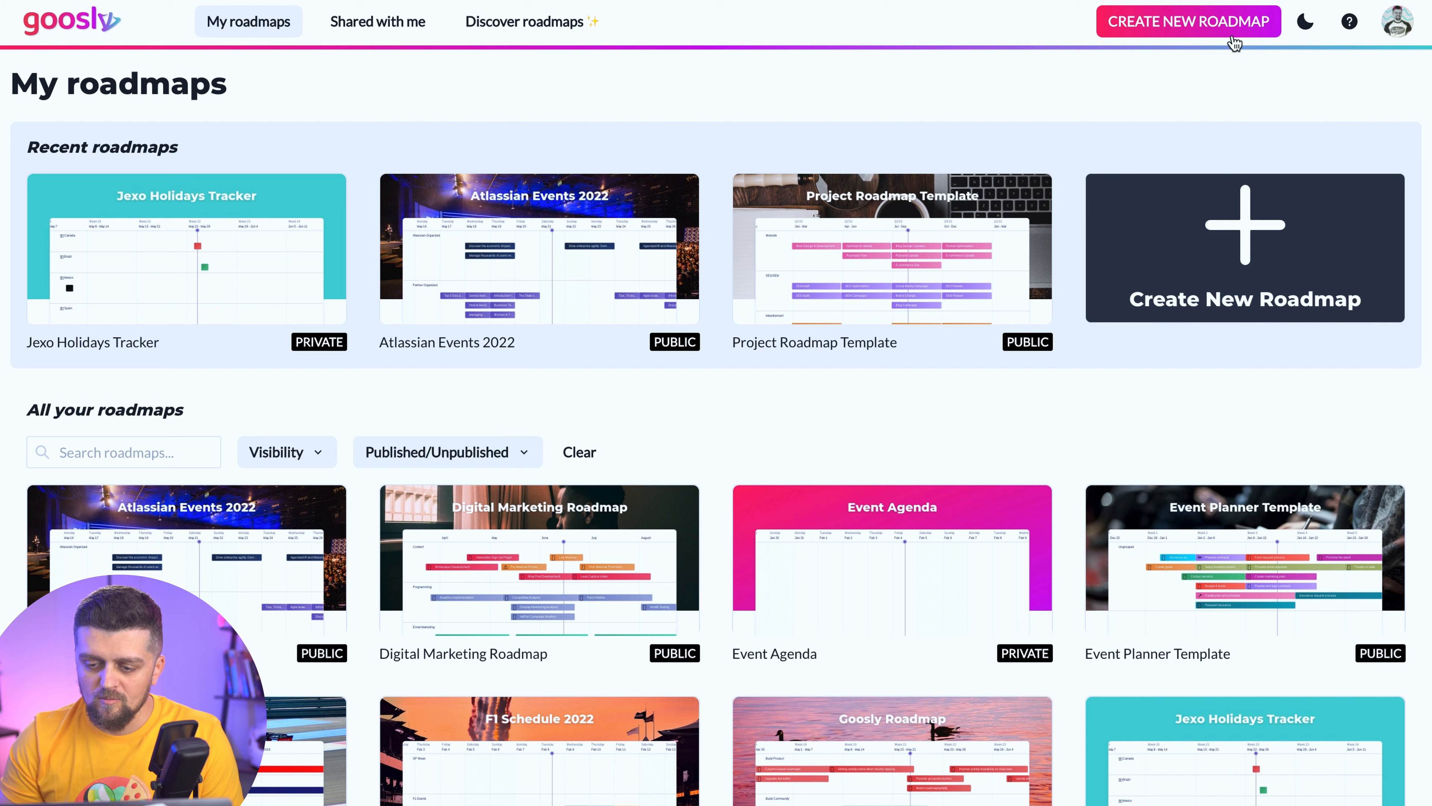
Step: Create a new roadmap that includes both the Timeline roadmap and the Board roadmap
left_click(1203, 31)
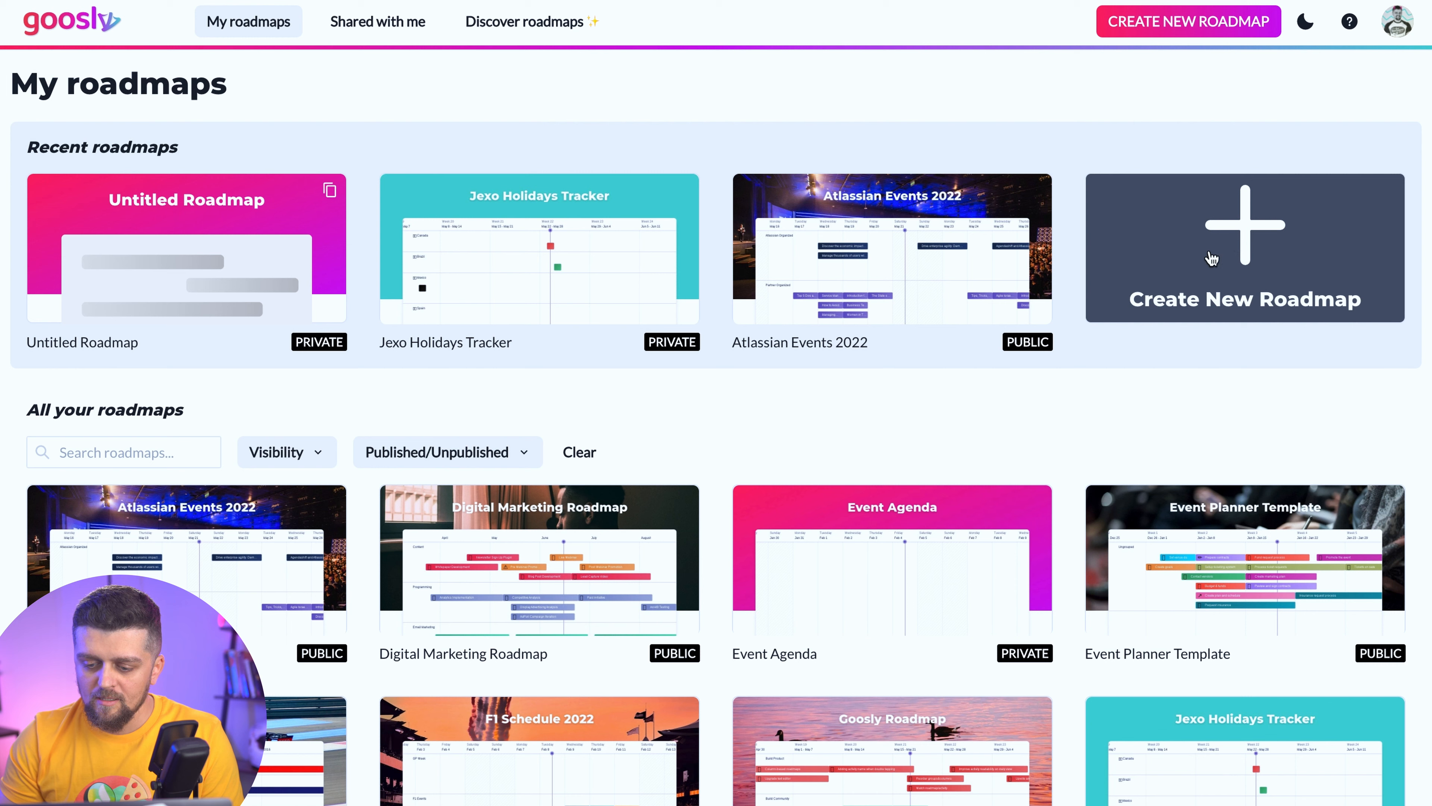
left_click(1239, 240)
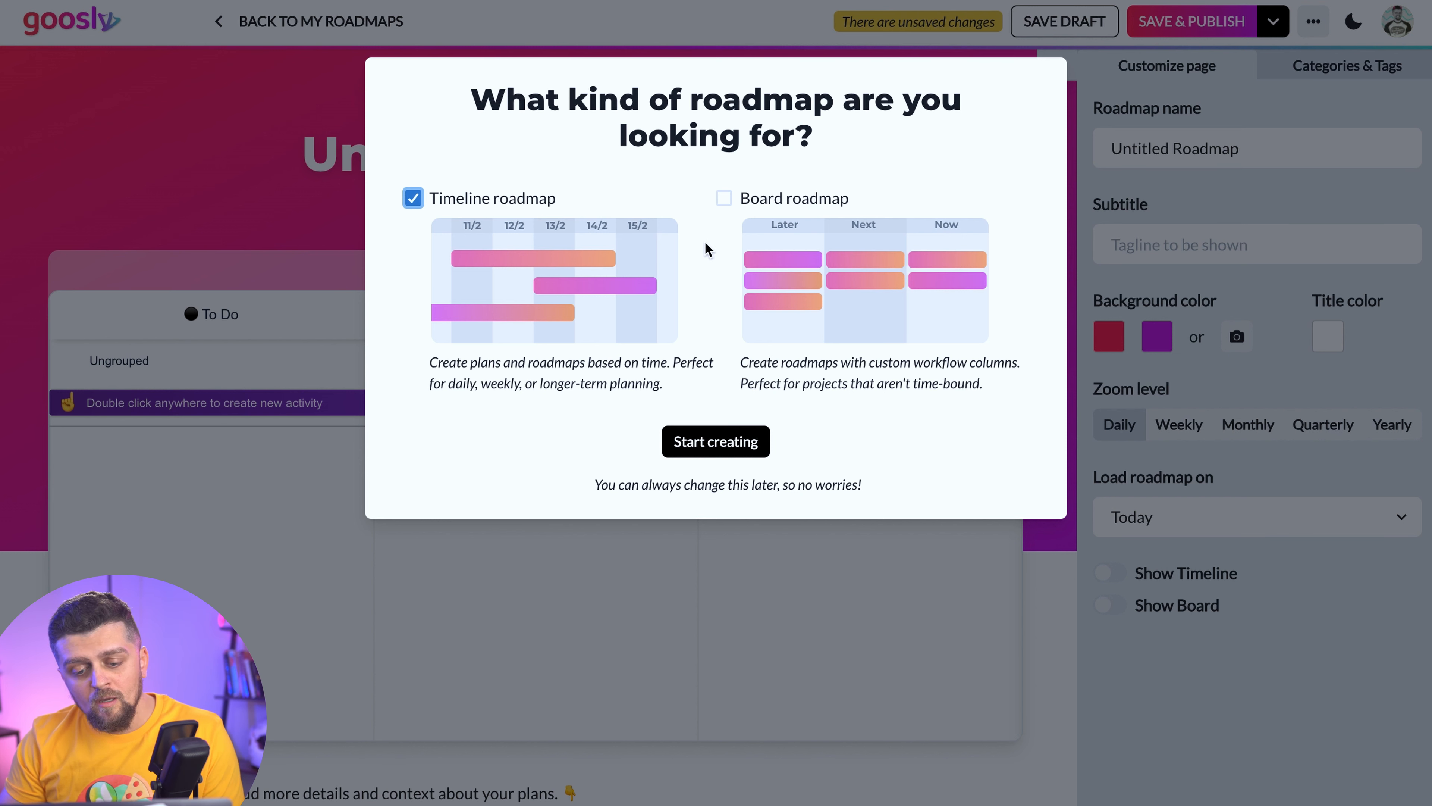
left_click(724, 198)
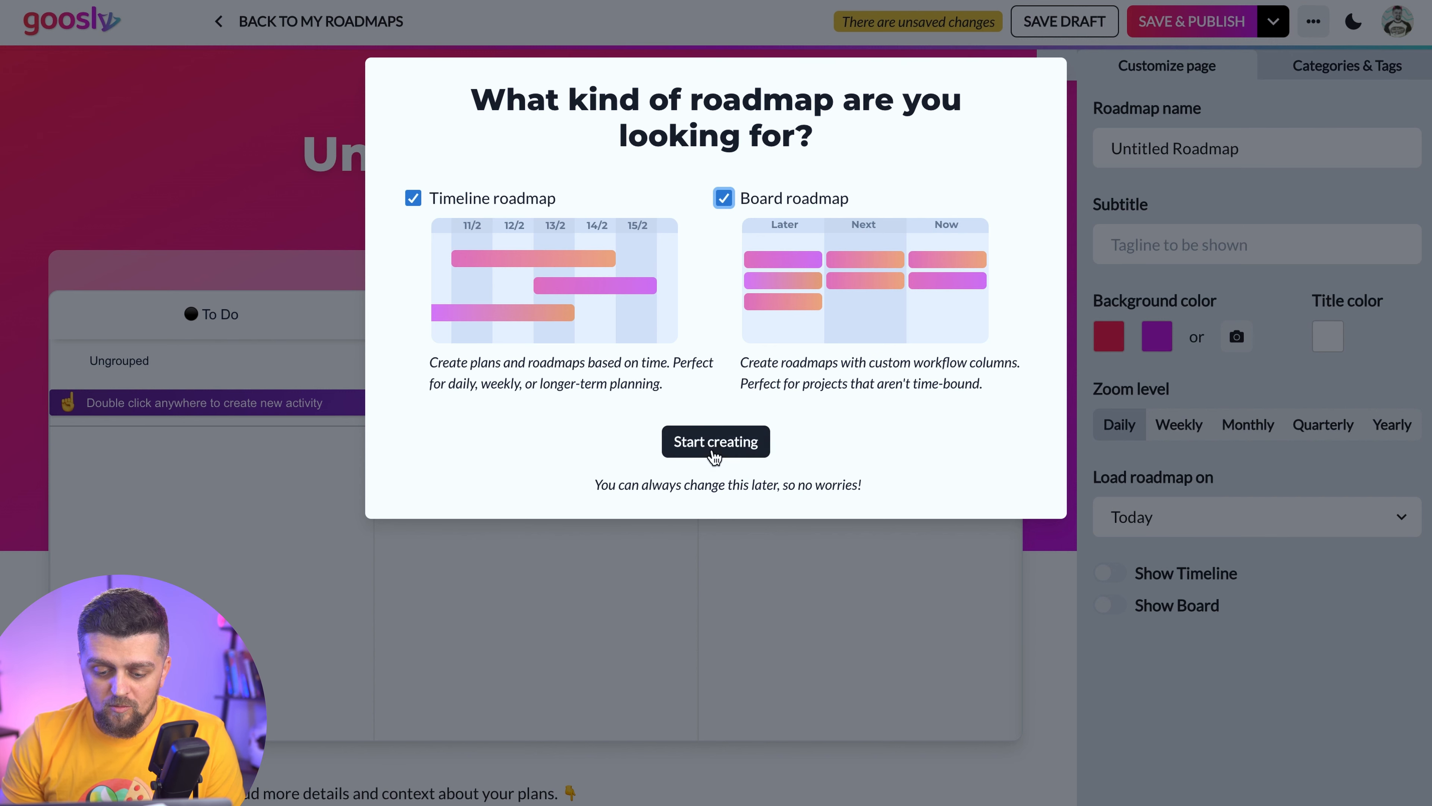
left_click(716, 442)
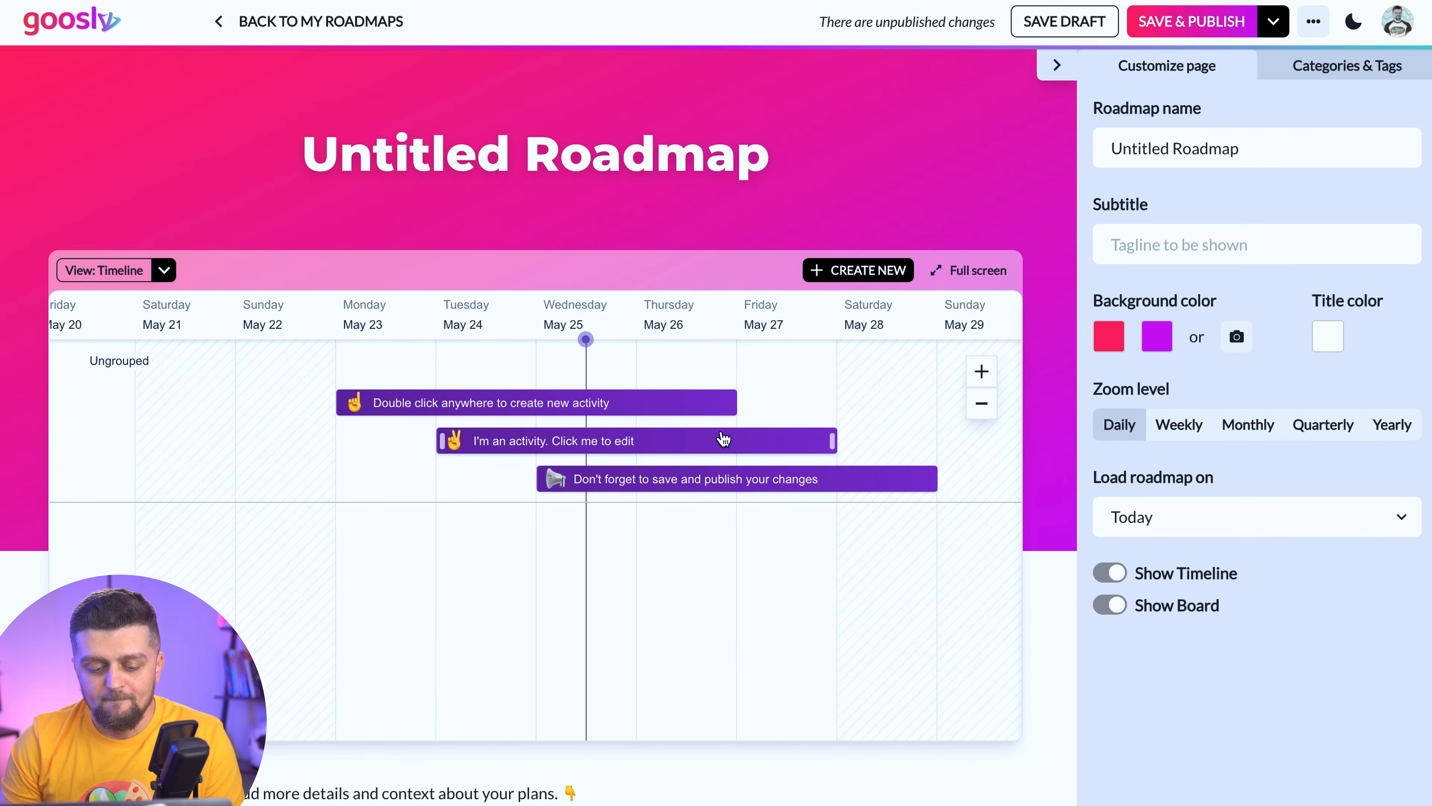
Step: Look over the new roadmap's timeline and the description section beneath it
scroll(729, 306, "down", 3)
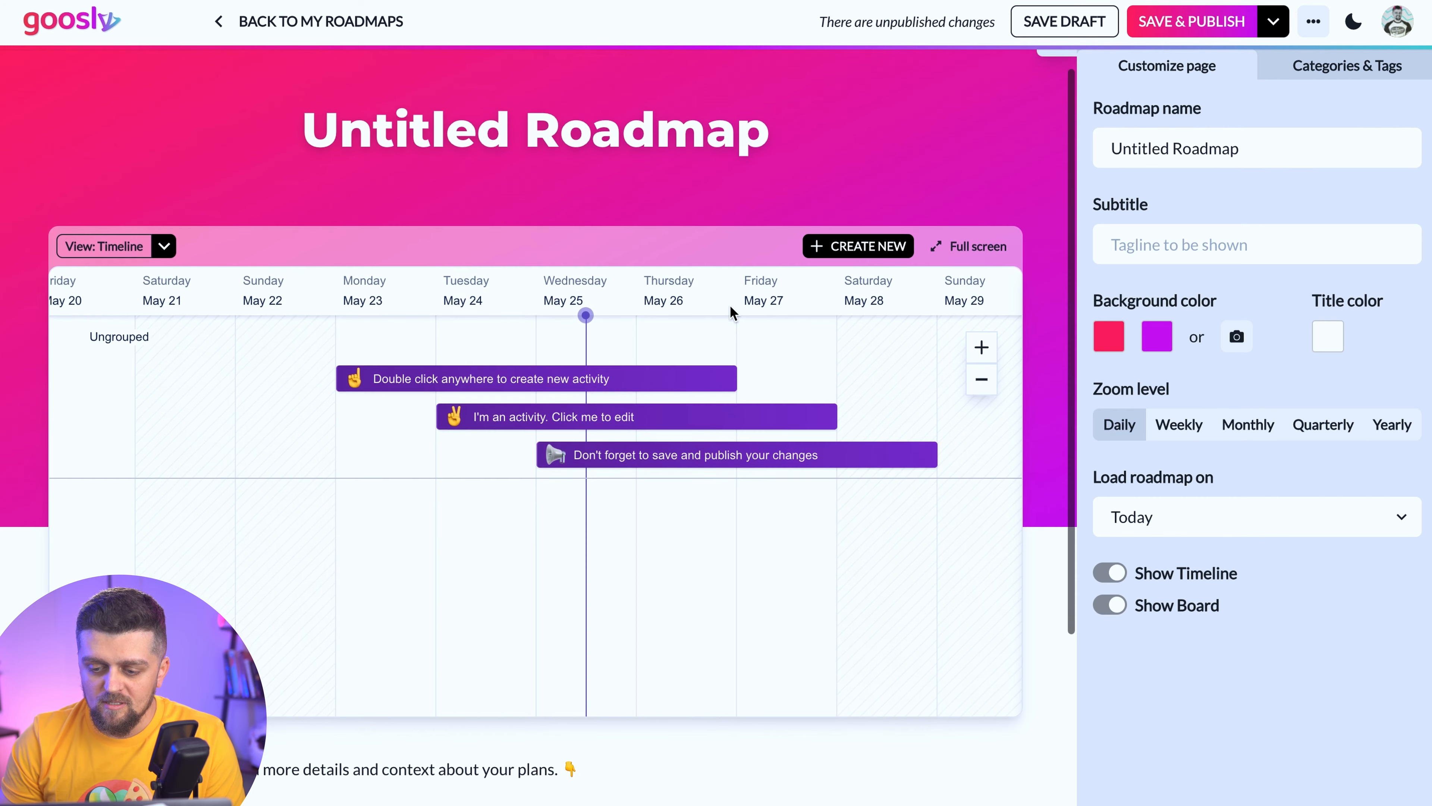
scroll(729, 311, "down", 2)
scroll(730, 308, "up", 5)
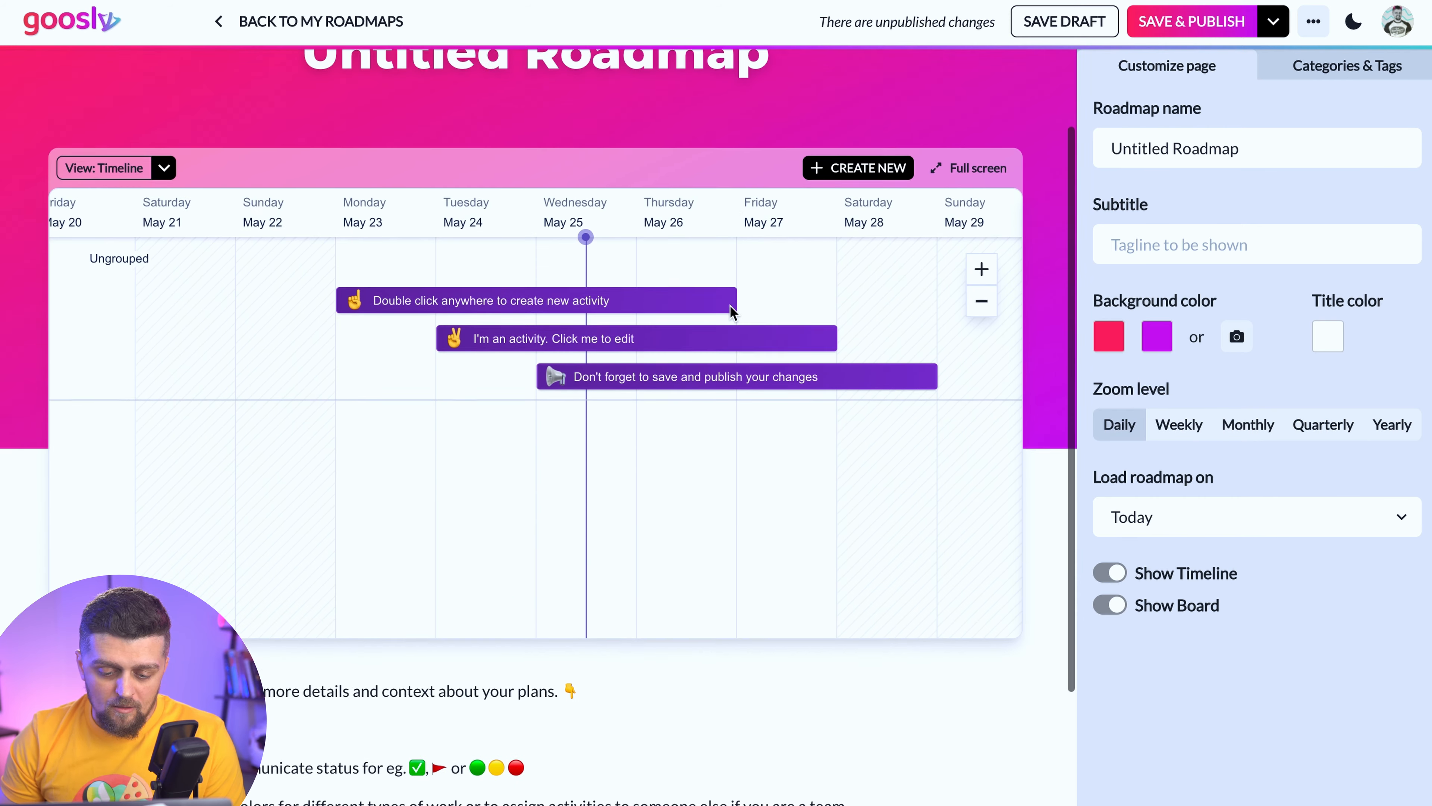
scroll(534, 186, "down", 5)
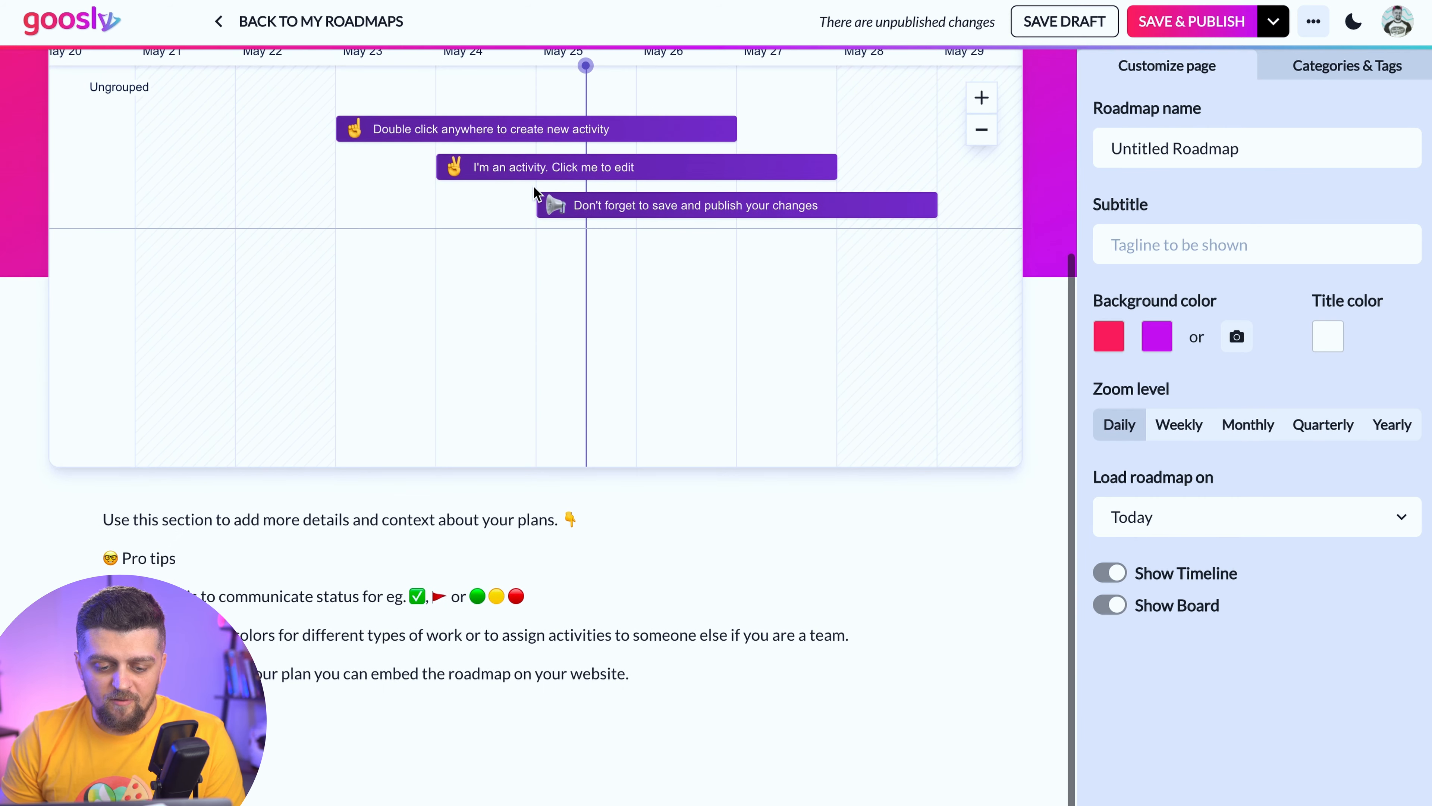
scroll(652, 518, "up", 5)
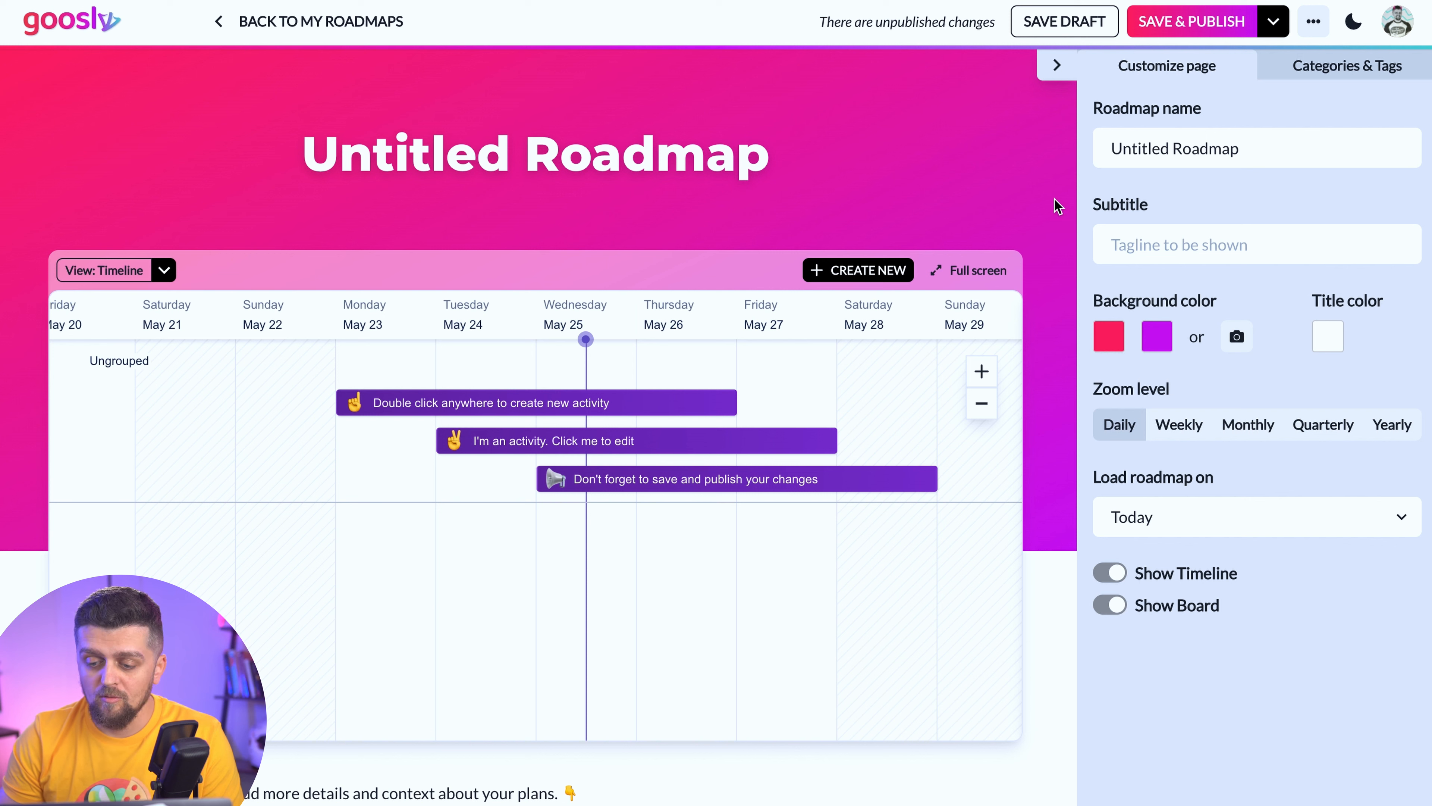
Step: Rename the roadmap to "Biro Roadmap" and give it the subtitle "This is cool"
double_click(1148, 151)
left_click_drag(1260, 150, 764, 173)
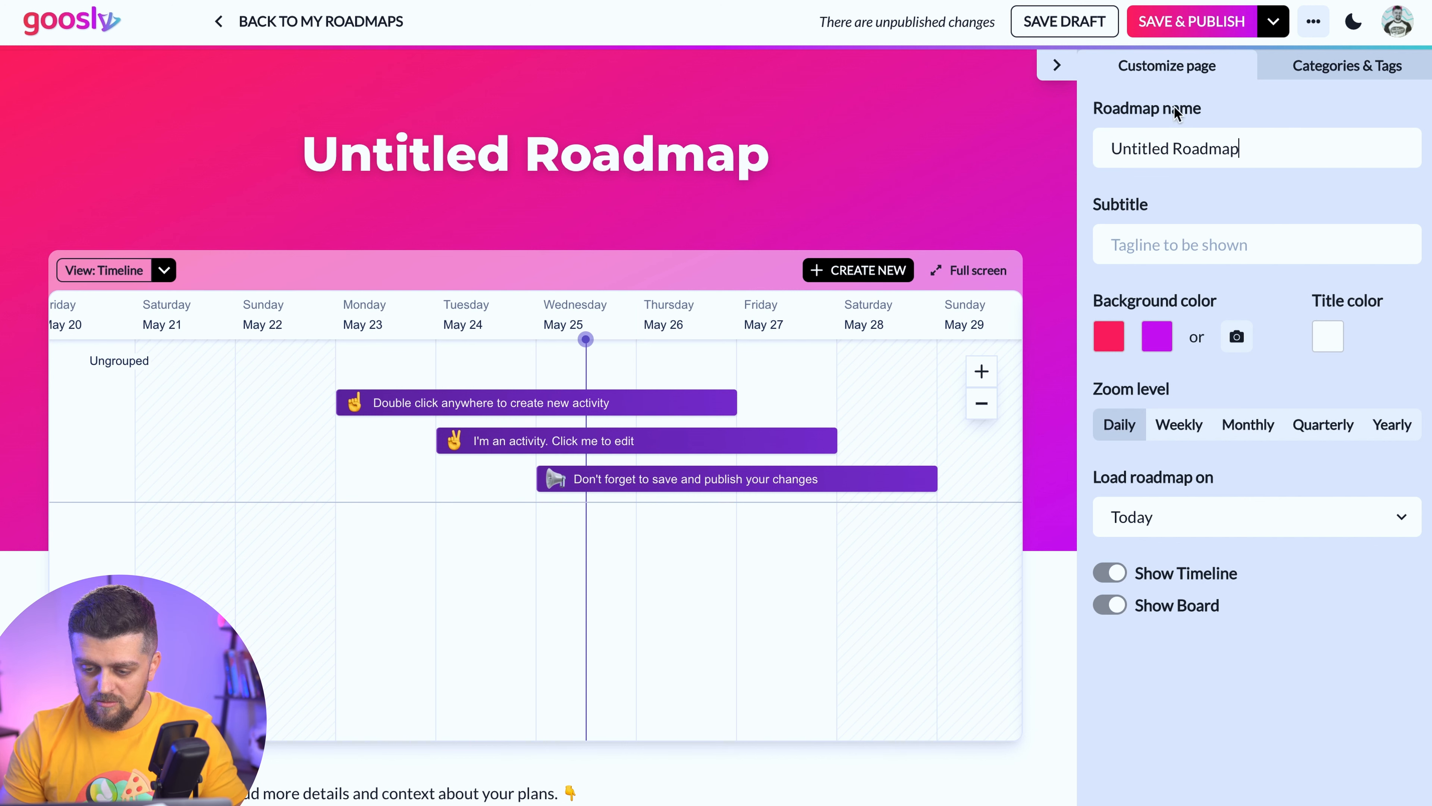
left_click_drag(1253, 148, 1056, 159)
type("V")
key("BackSpace")
type("Biro Roadmap")
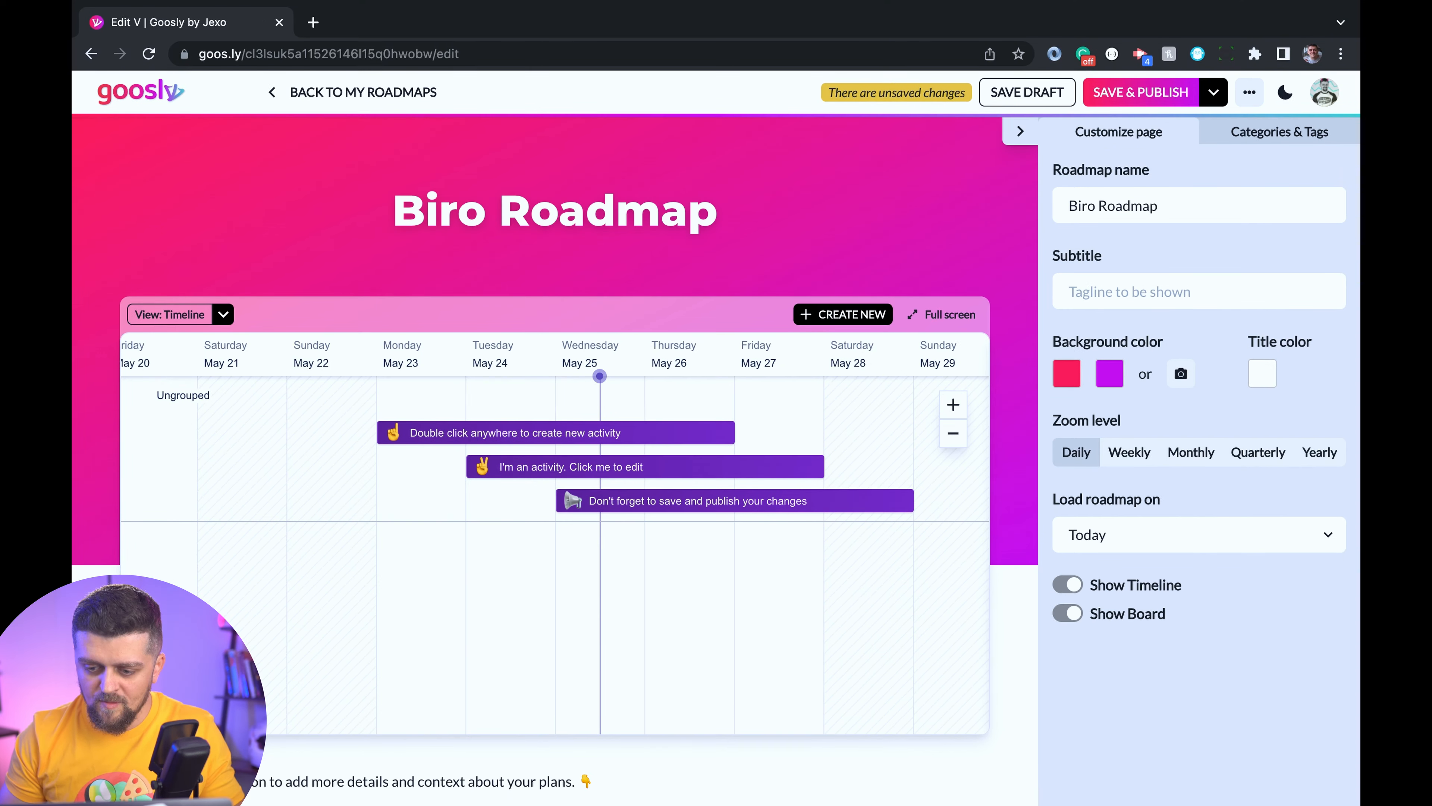
left_click(1184, 294)
type("This is cool")
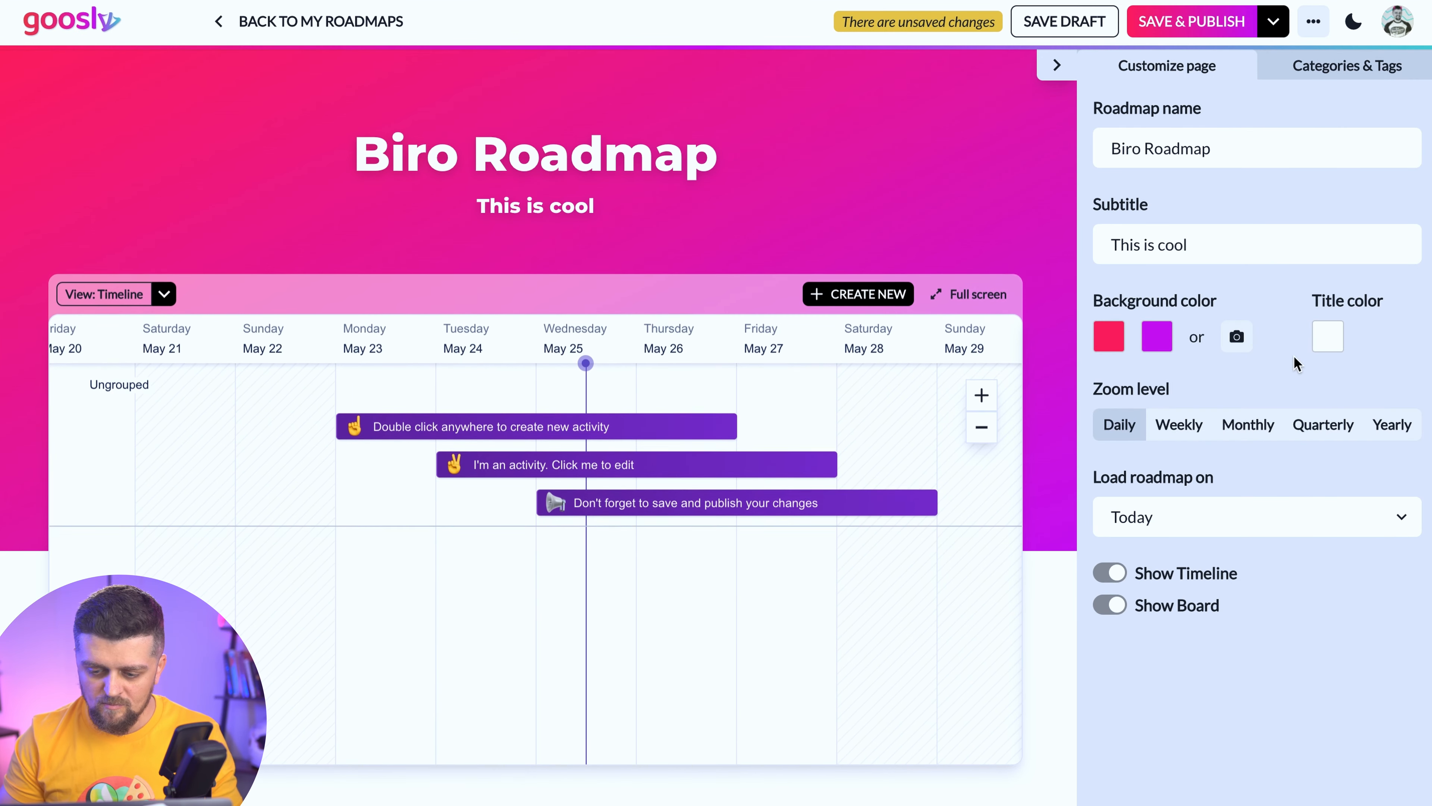
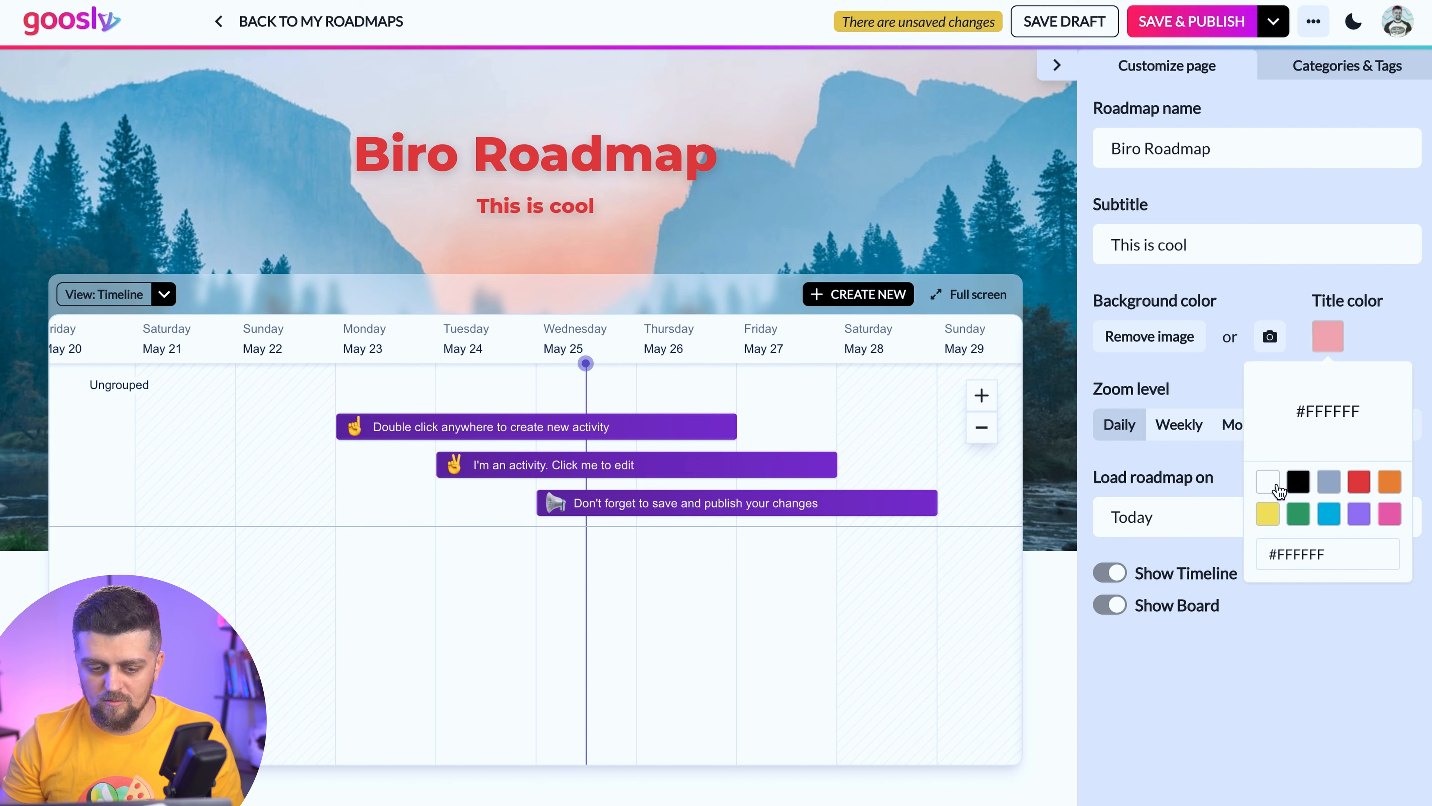
Step: Set the title color to red #E53E3E and the roadmap's zoom level to Weekly
left_click(1360, 486)
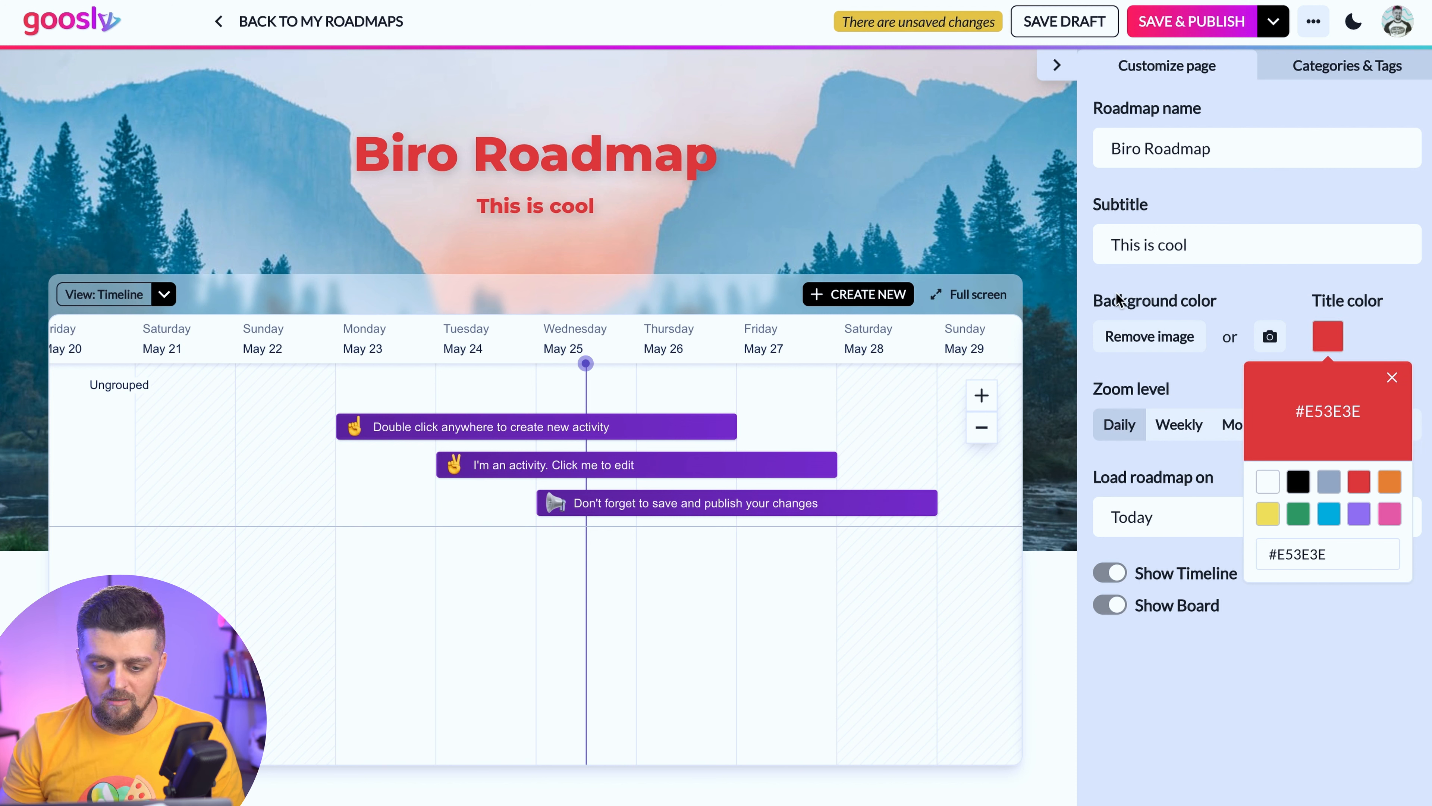
left_click(1205, 282)
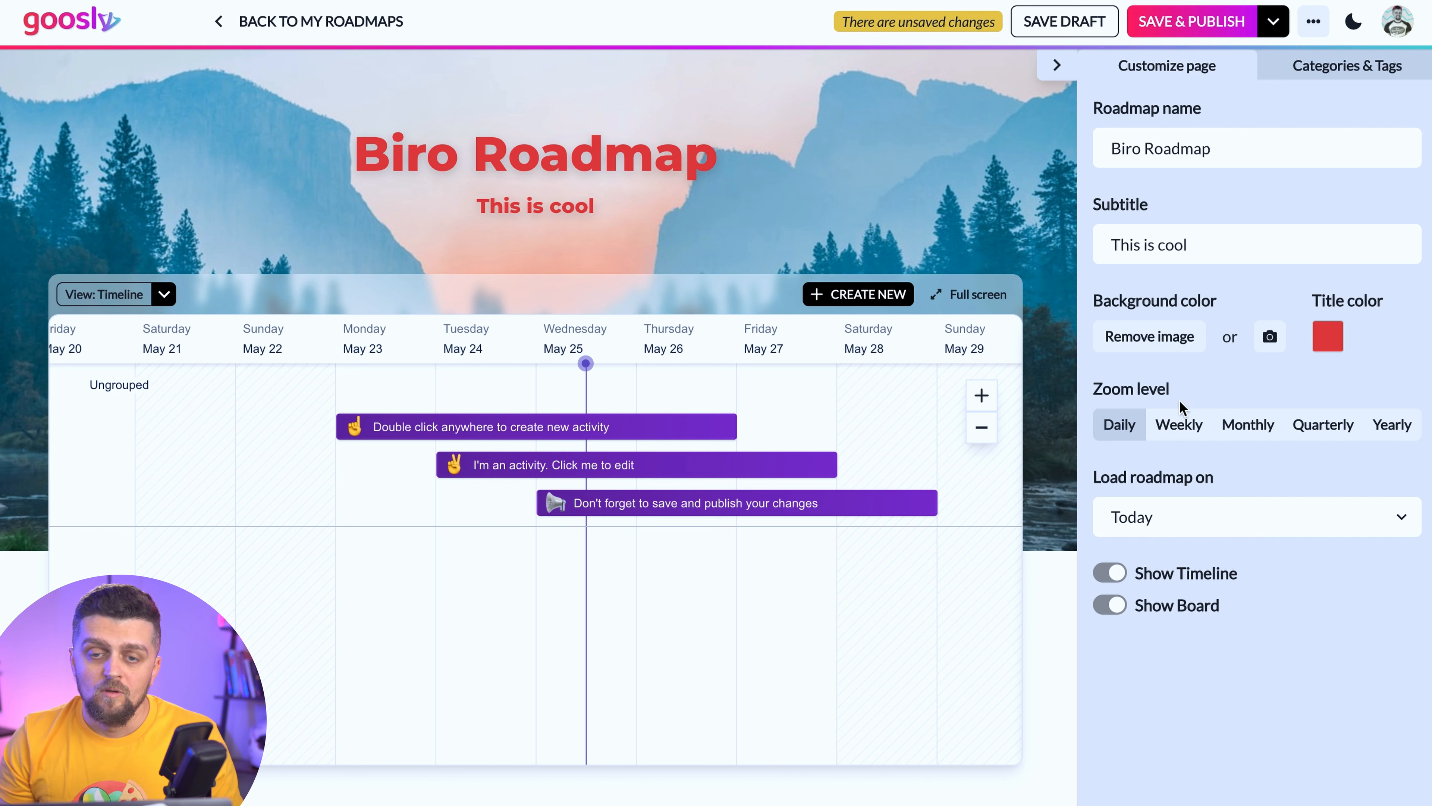
left_click(1193, 431)
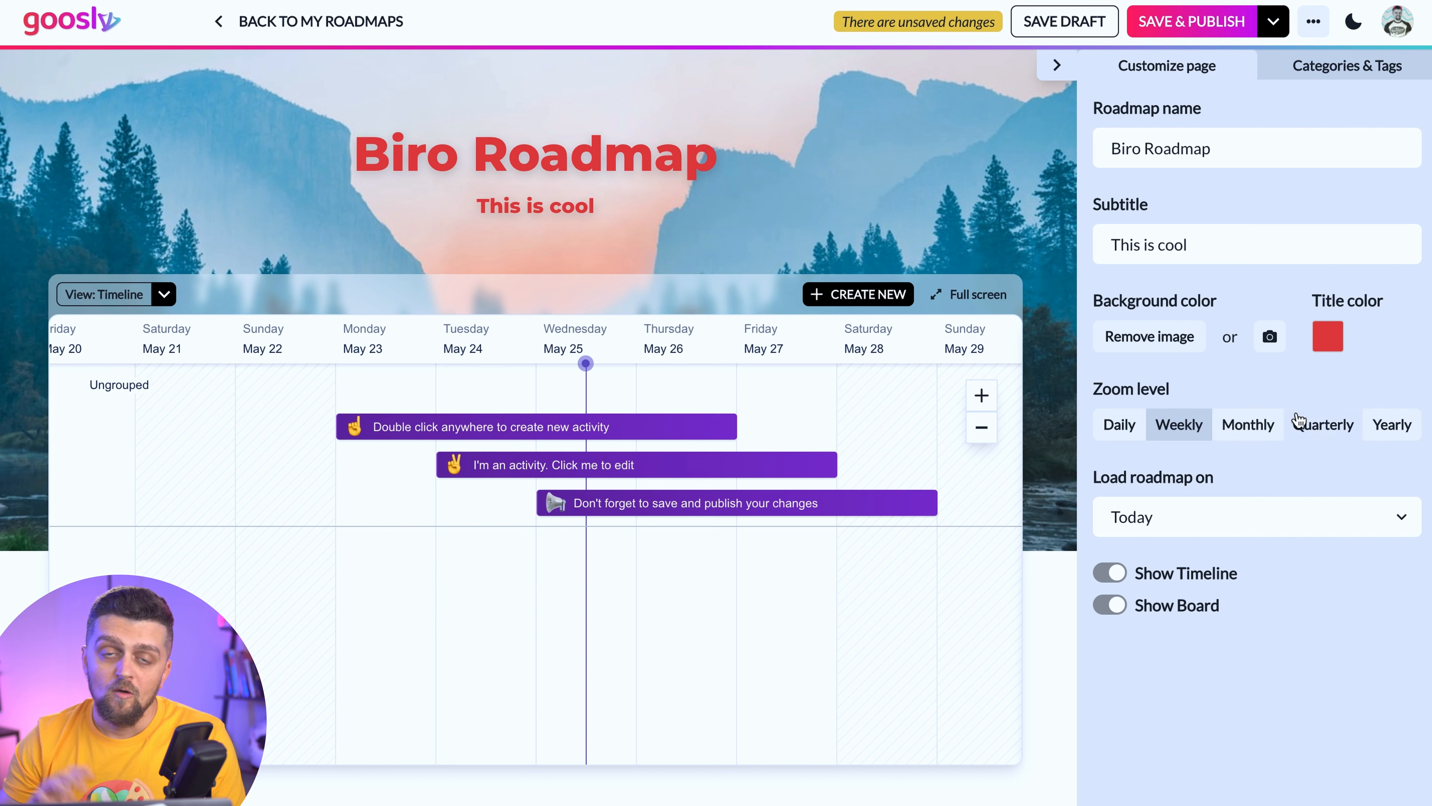
Step: Try the Monthly, Quarterly and Yearly zoom levels, return to Weekly, and keep the roadmap loading on Today
left_click(1245, 432)
left_click(1353, 433)
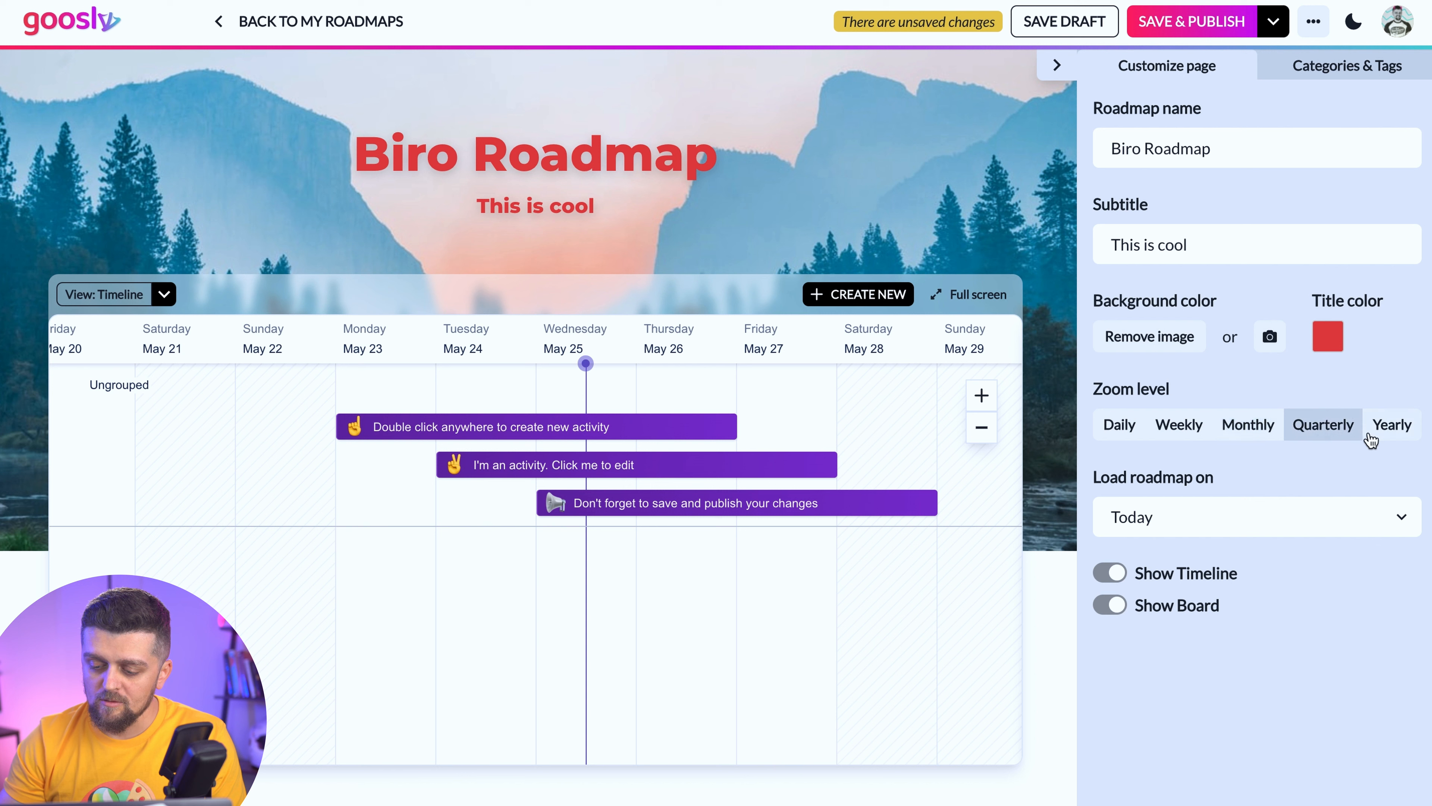
left_click(1379, 437)
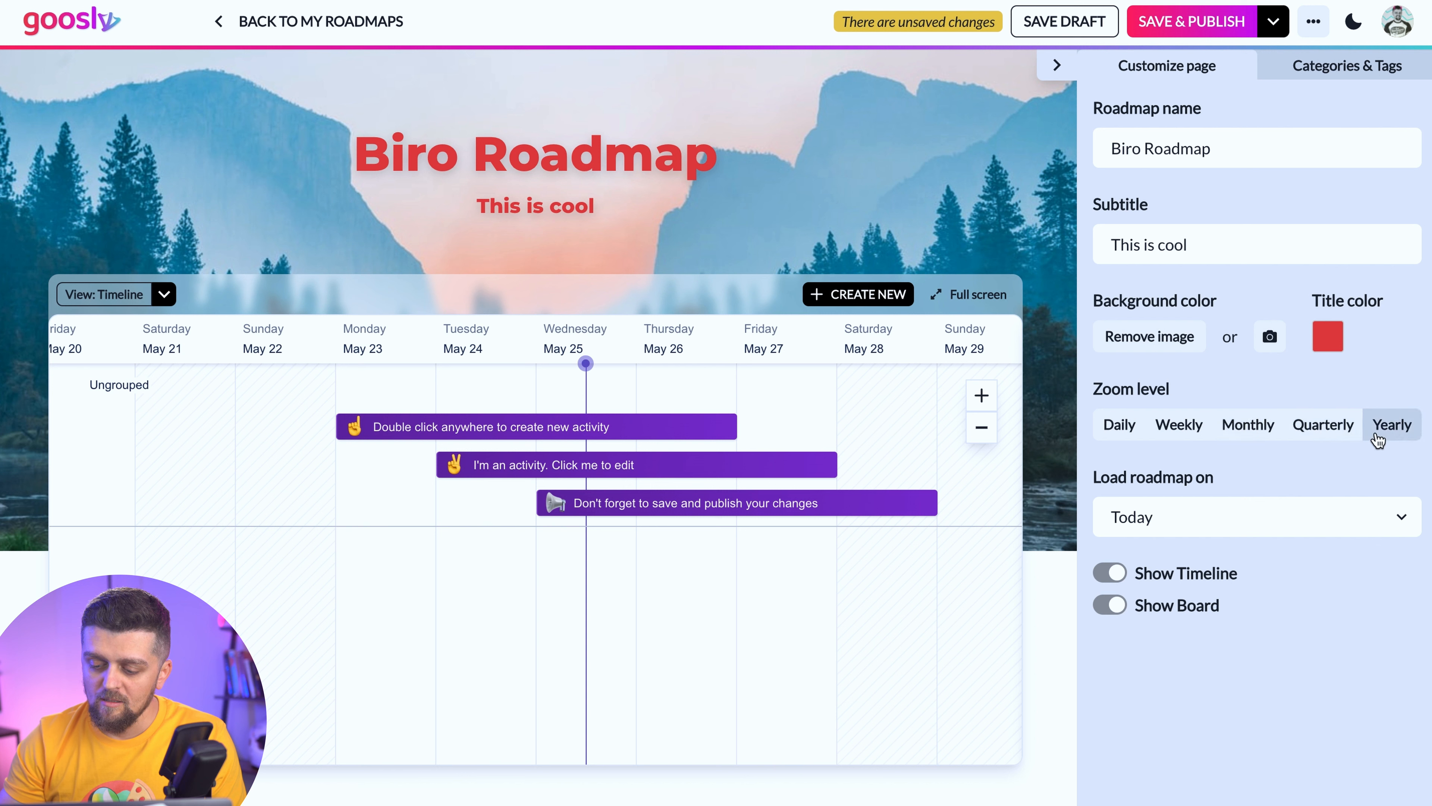
left_click(1236, 427)
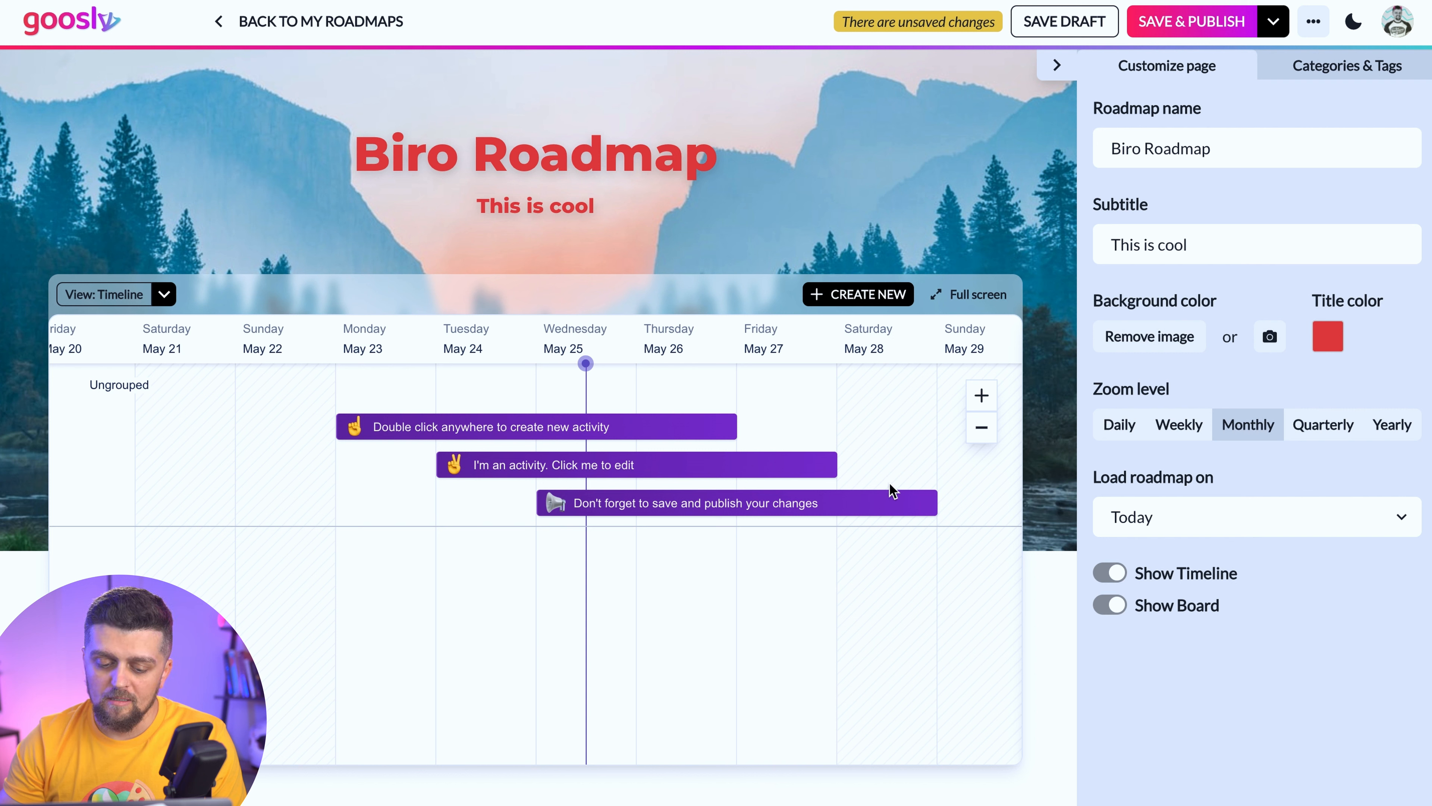
left_click(1191, 432)
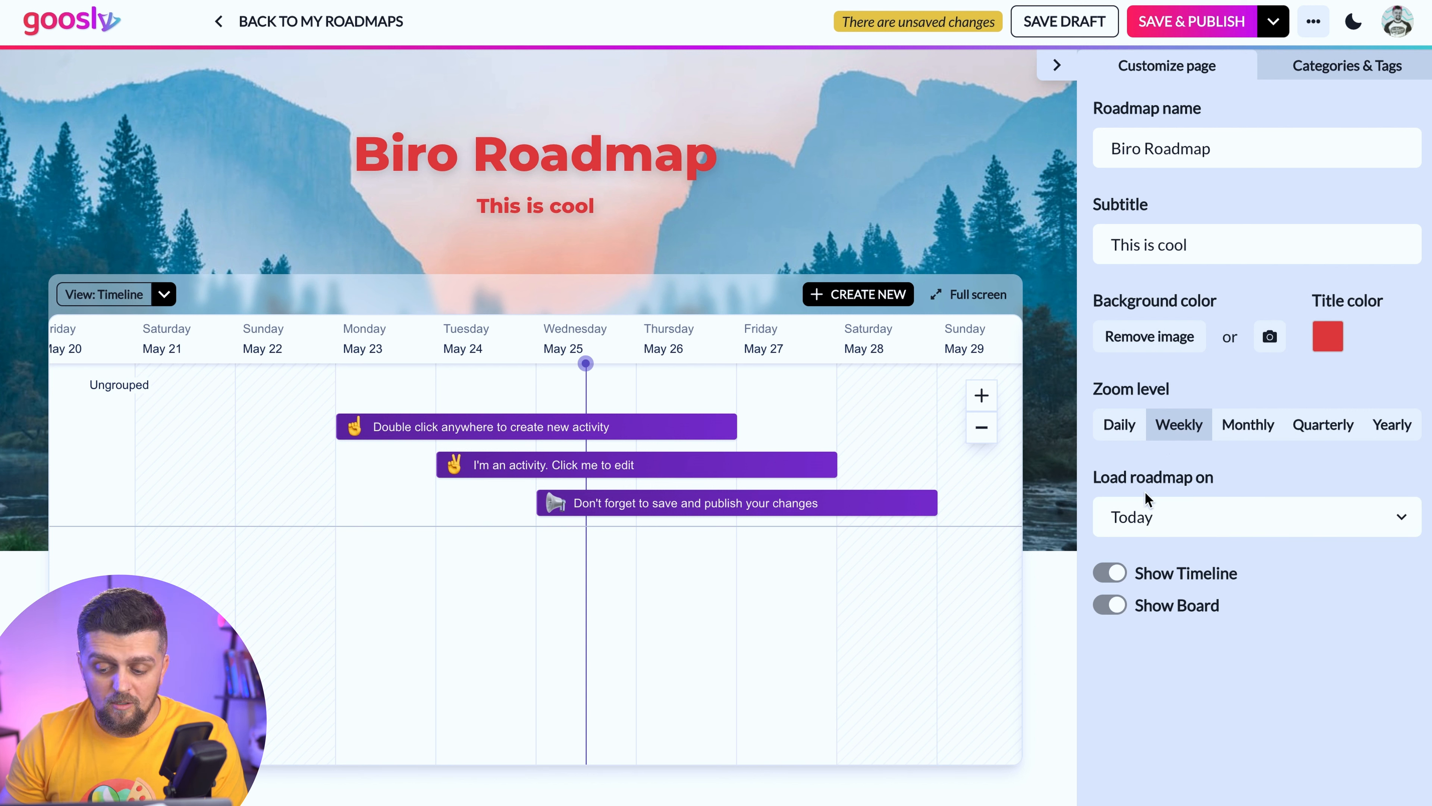
left_click(1200, 532)
left_click(1182, 544)
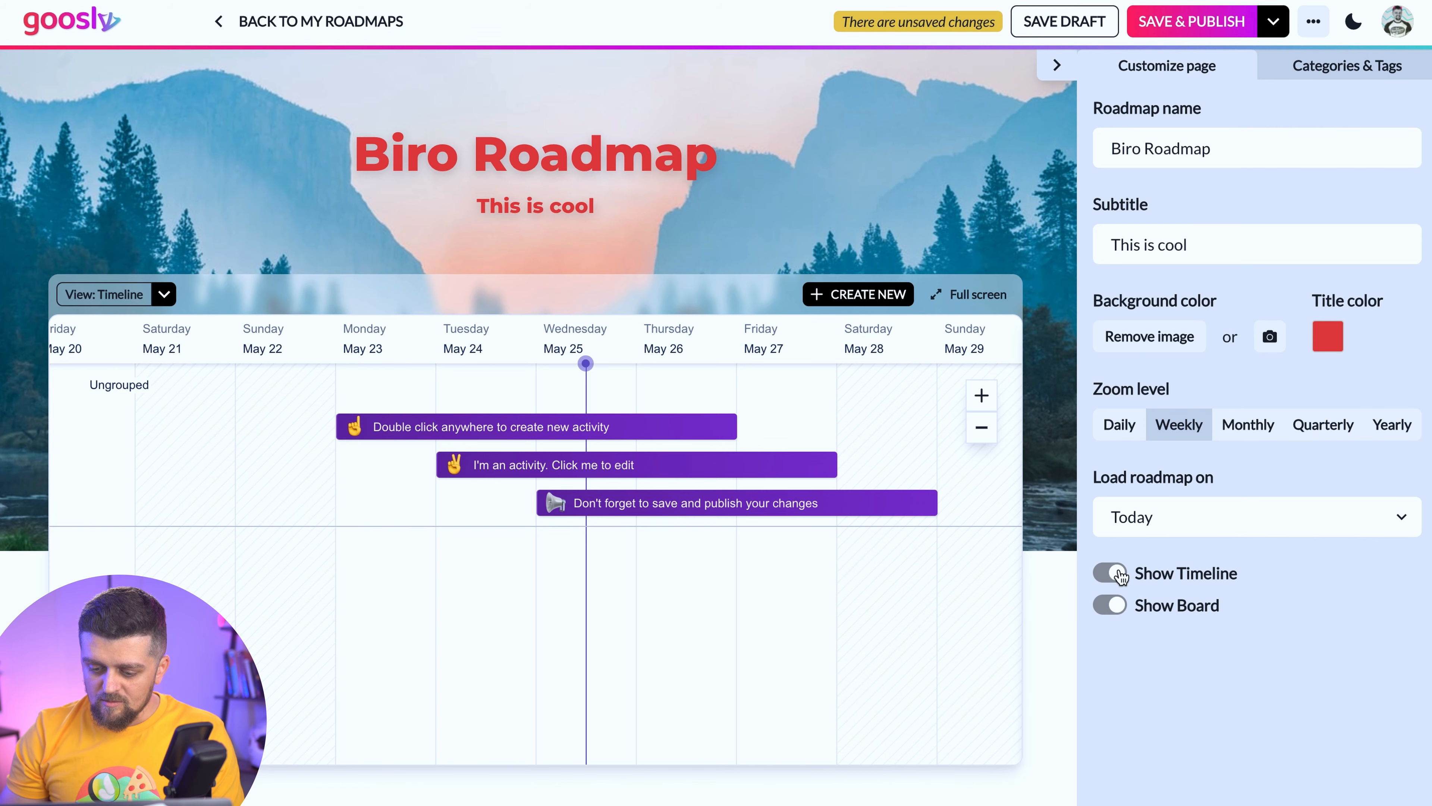
Step: Hide and re-enable the timeline and the board in turn, switching between the Board and Timeline views in between
left_click(1118, 575)
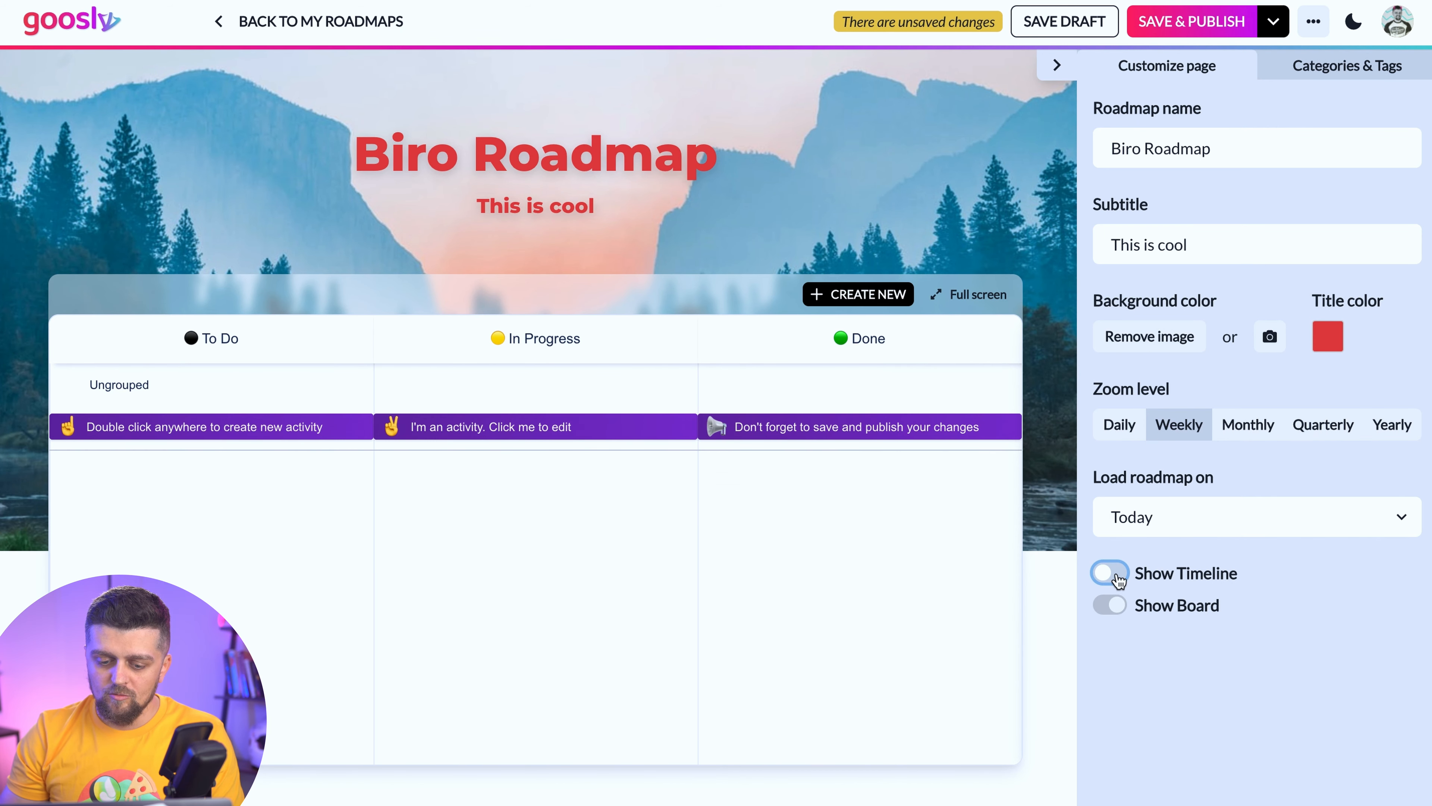
left_click(1117, 575)
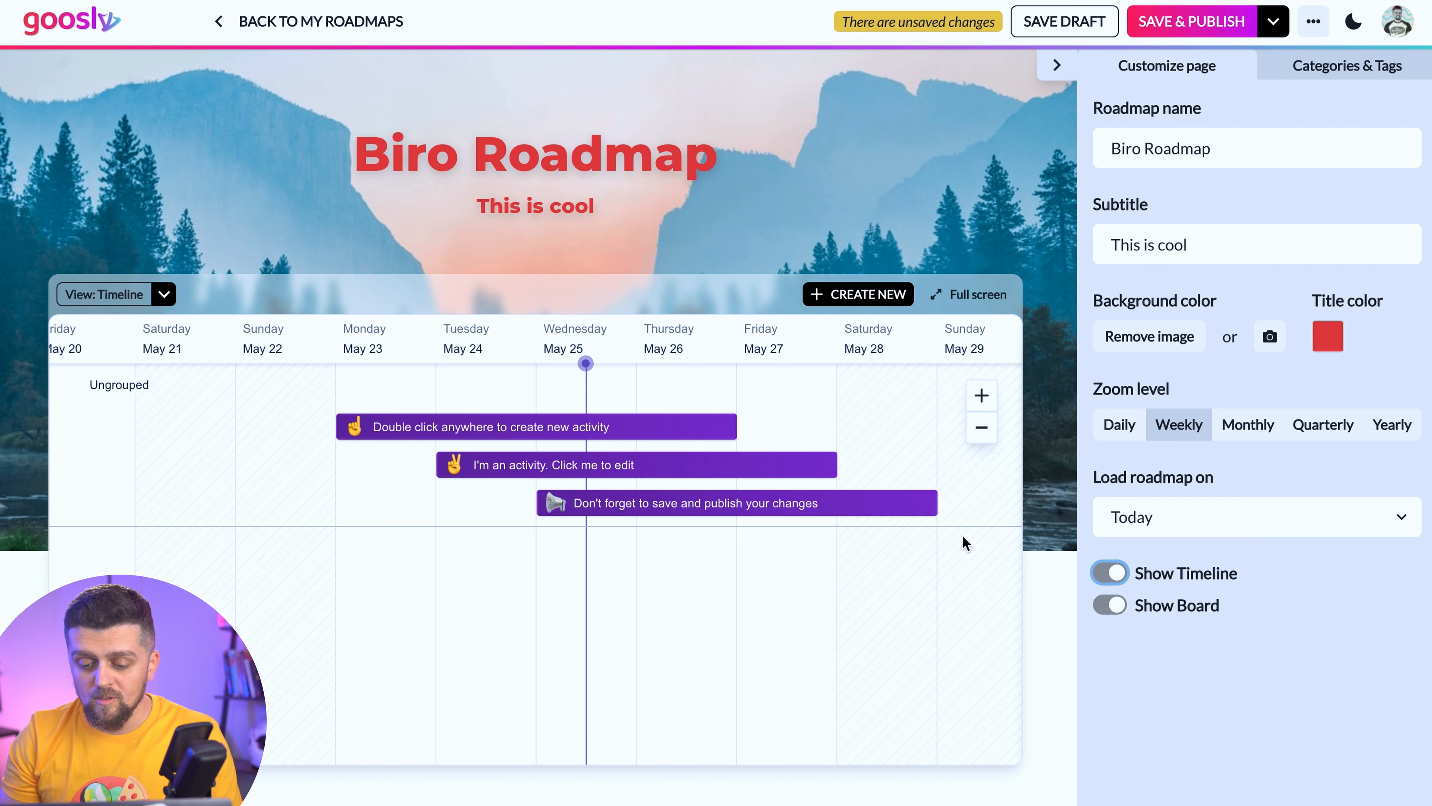
left_click(157, 303)
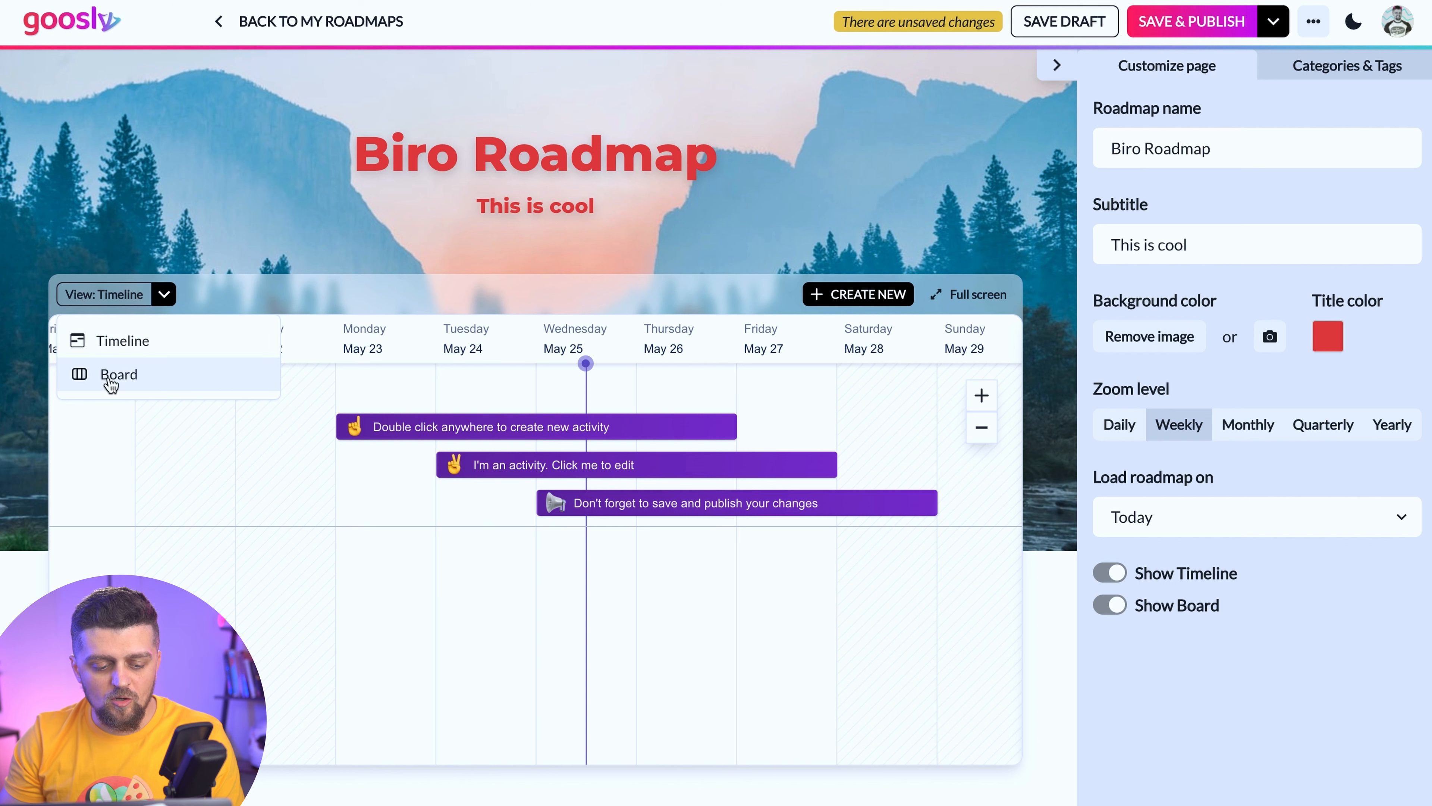
left_click(127, 375)
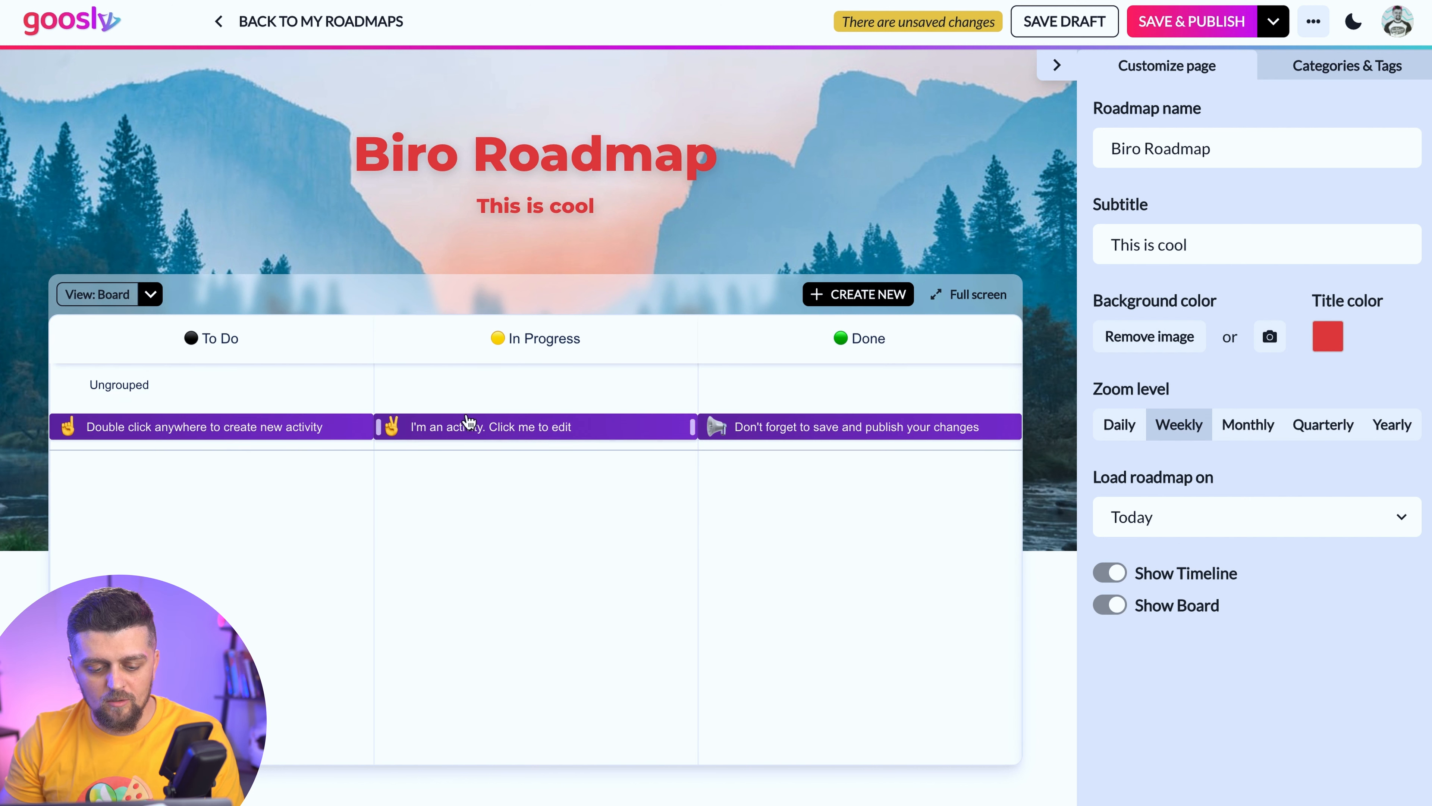
left_click(152, 295)
left_click(147, 346)
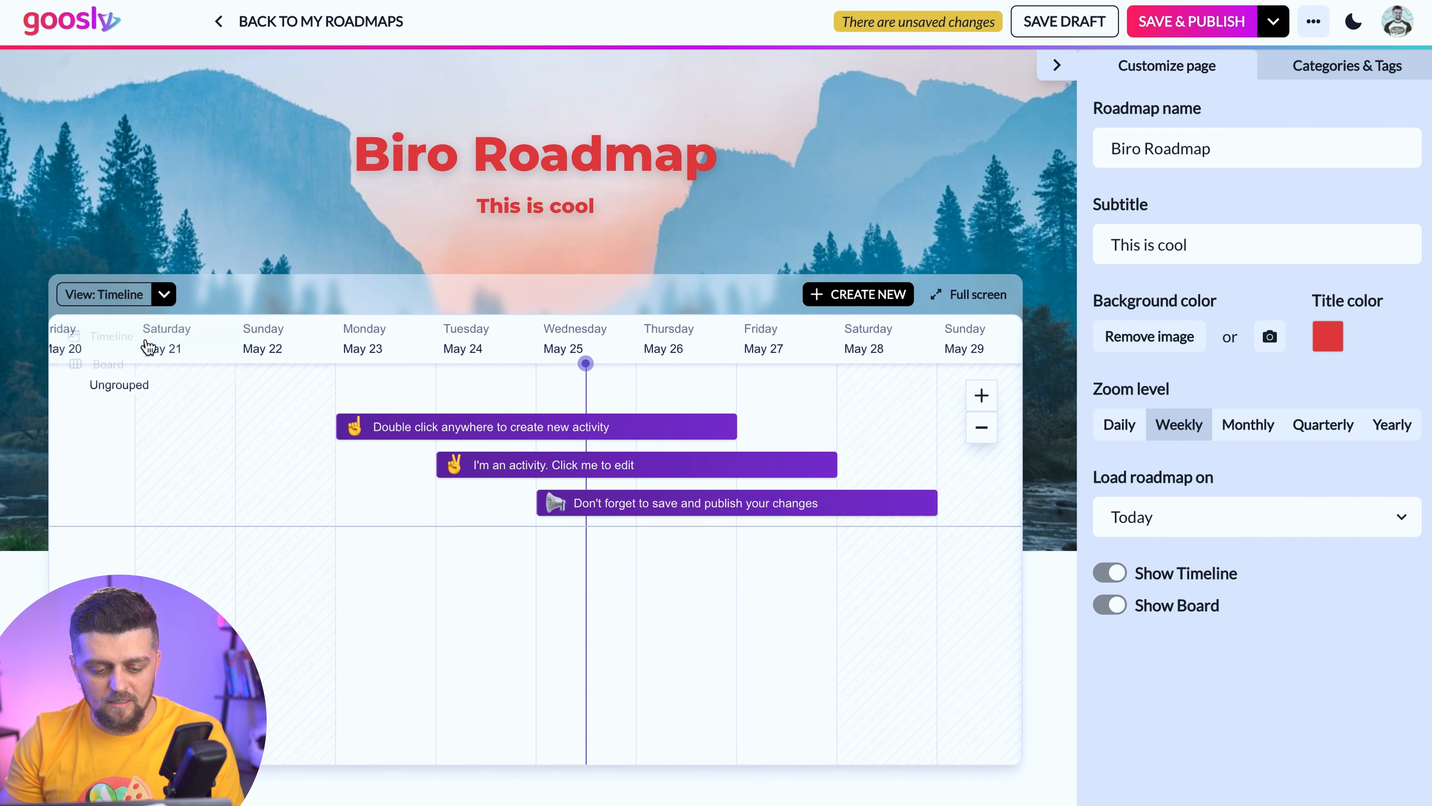
left_click(1119, 612)
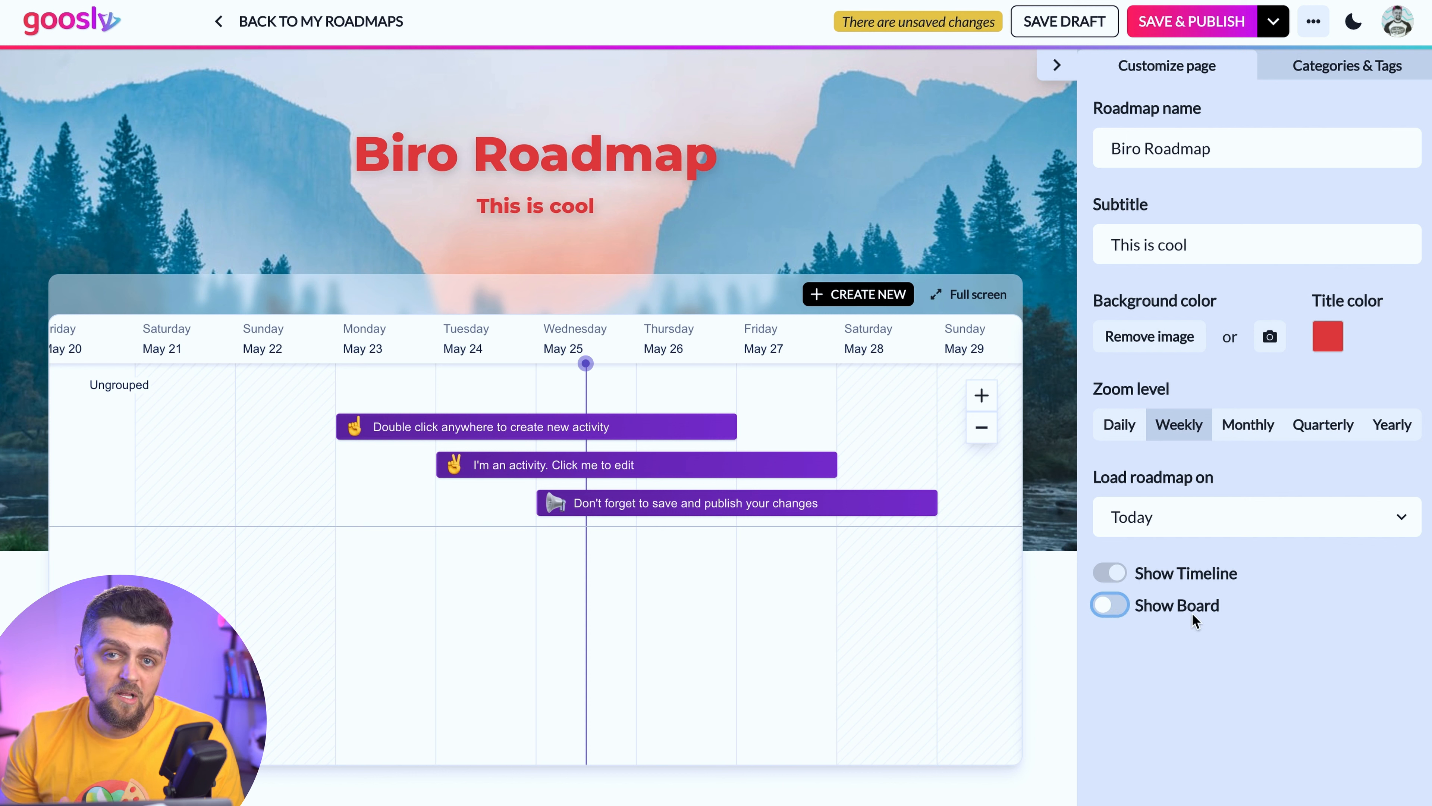
left_click(1112, 606)
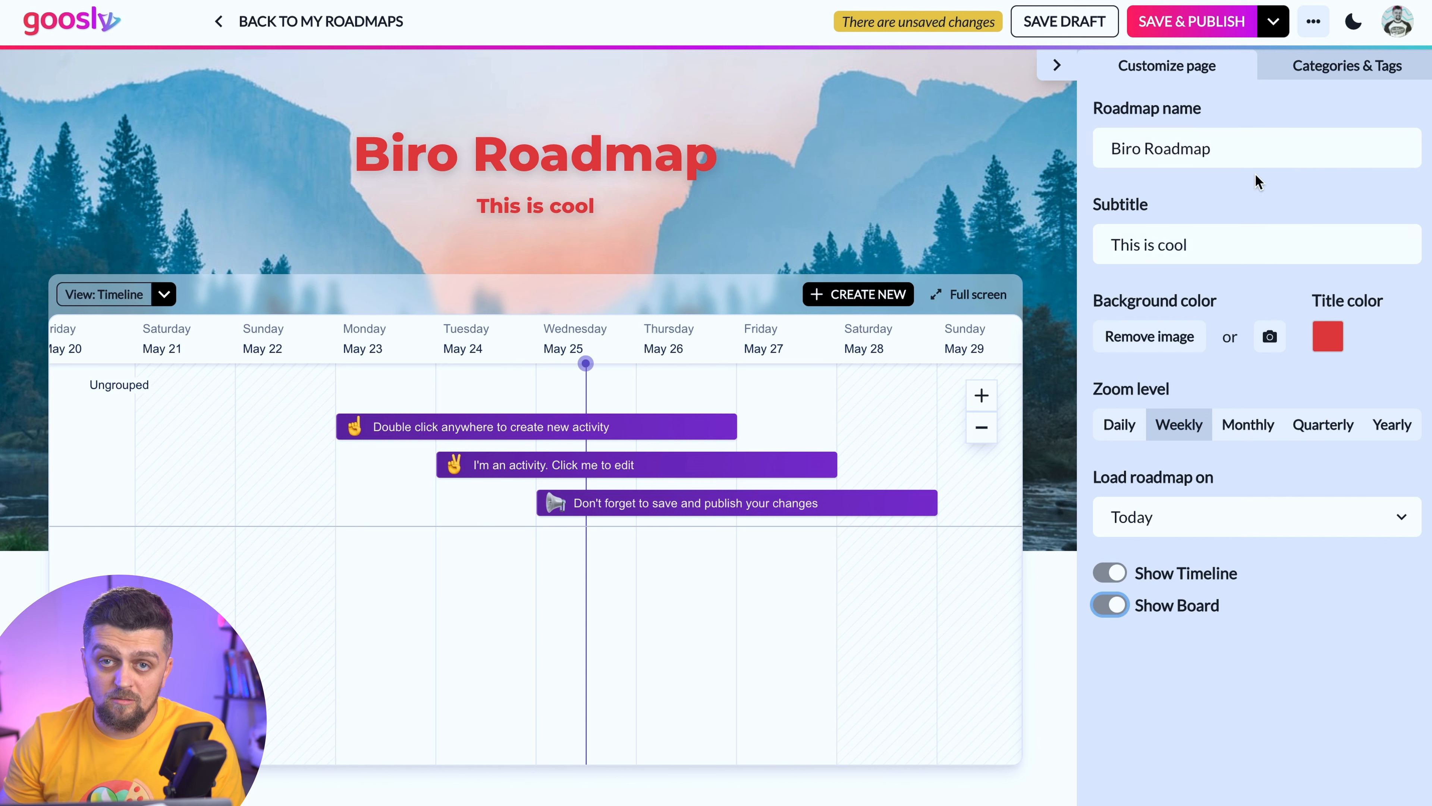
Step: Look through the available categories and tags for the roadmap
left_click(1372, 75)
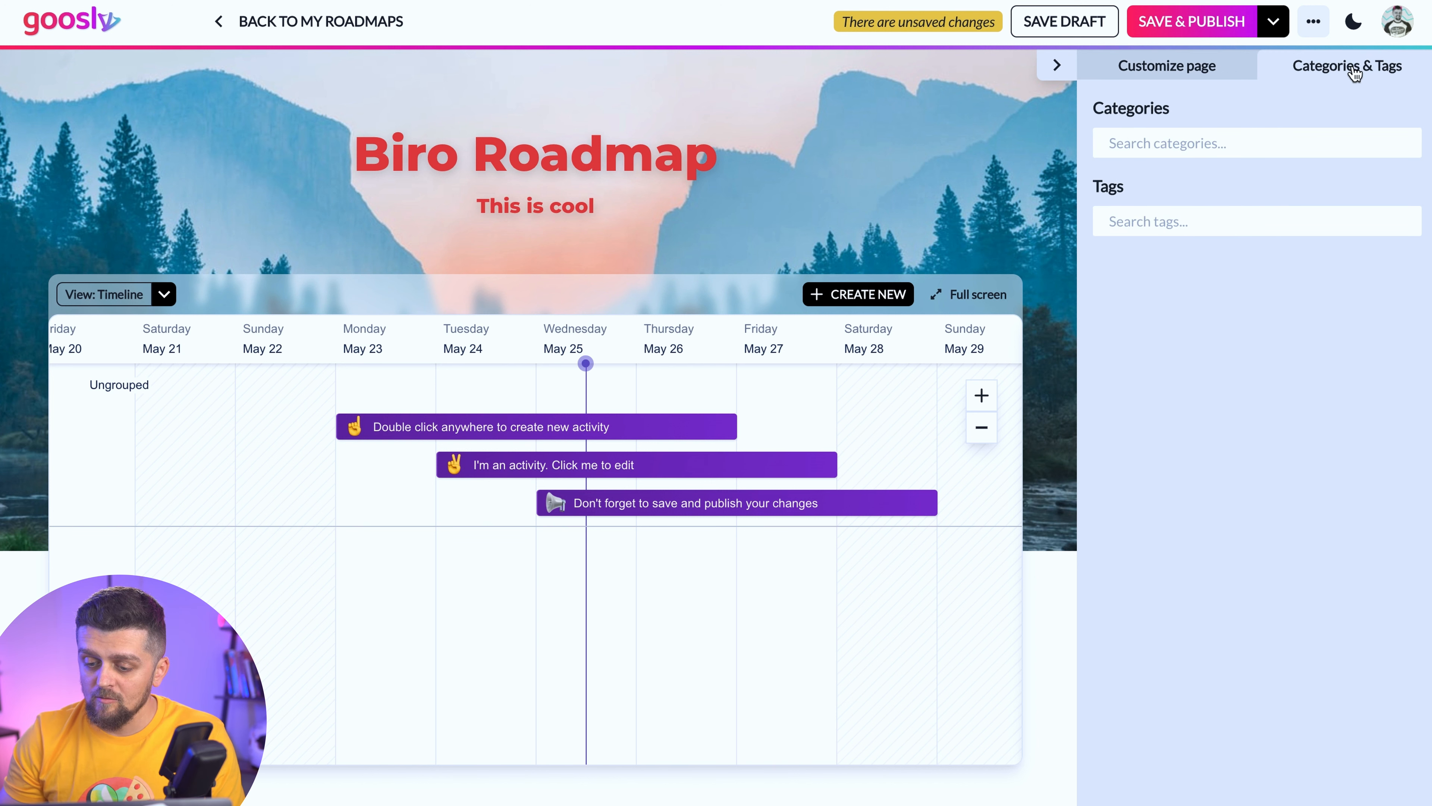
left_click(1154, 145)
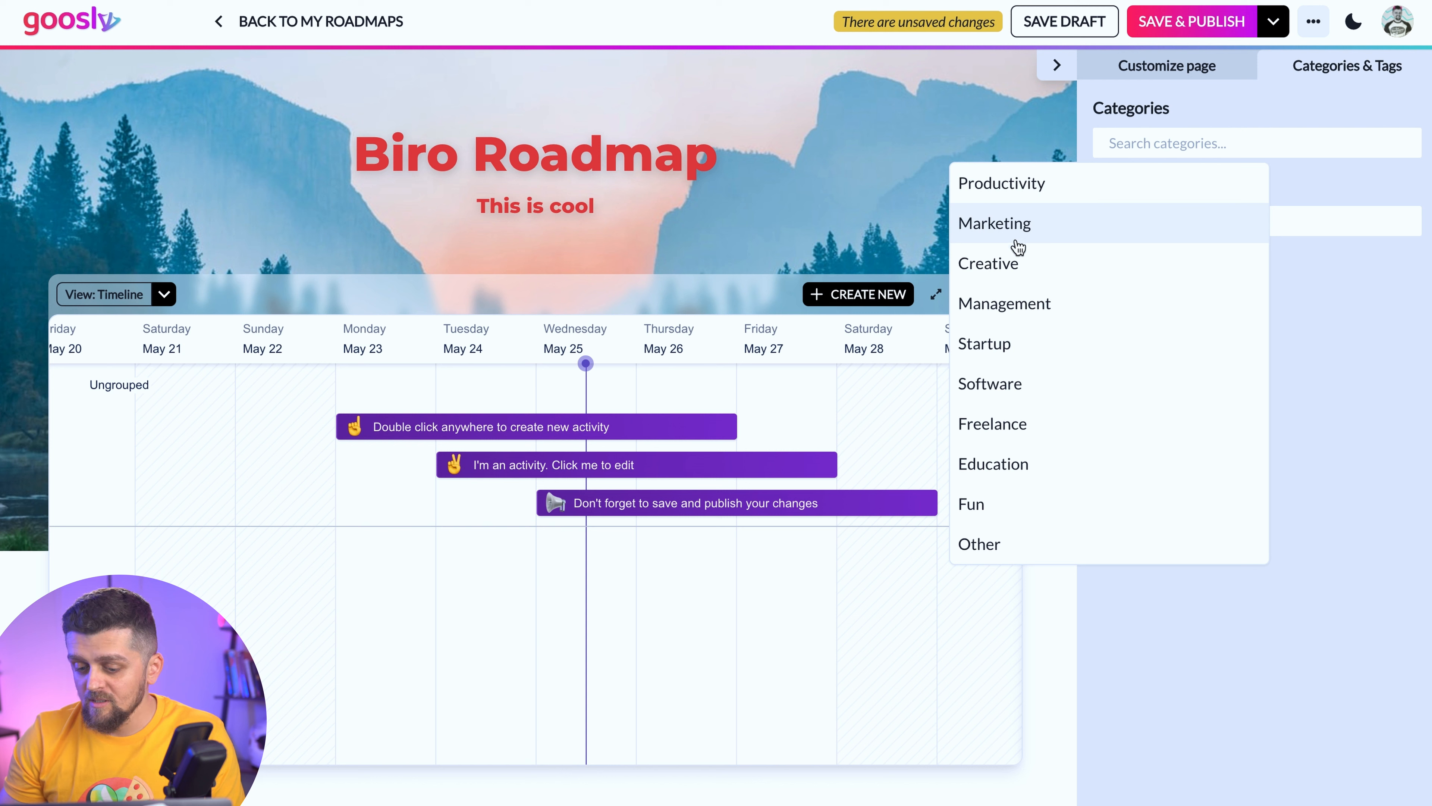
left_click(1311, 340)
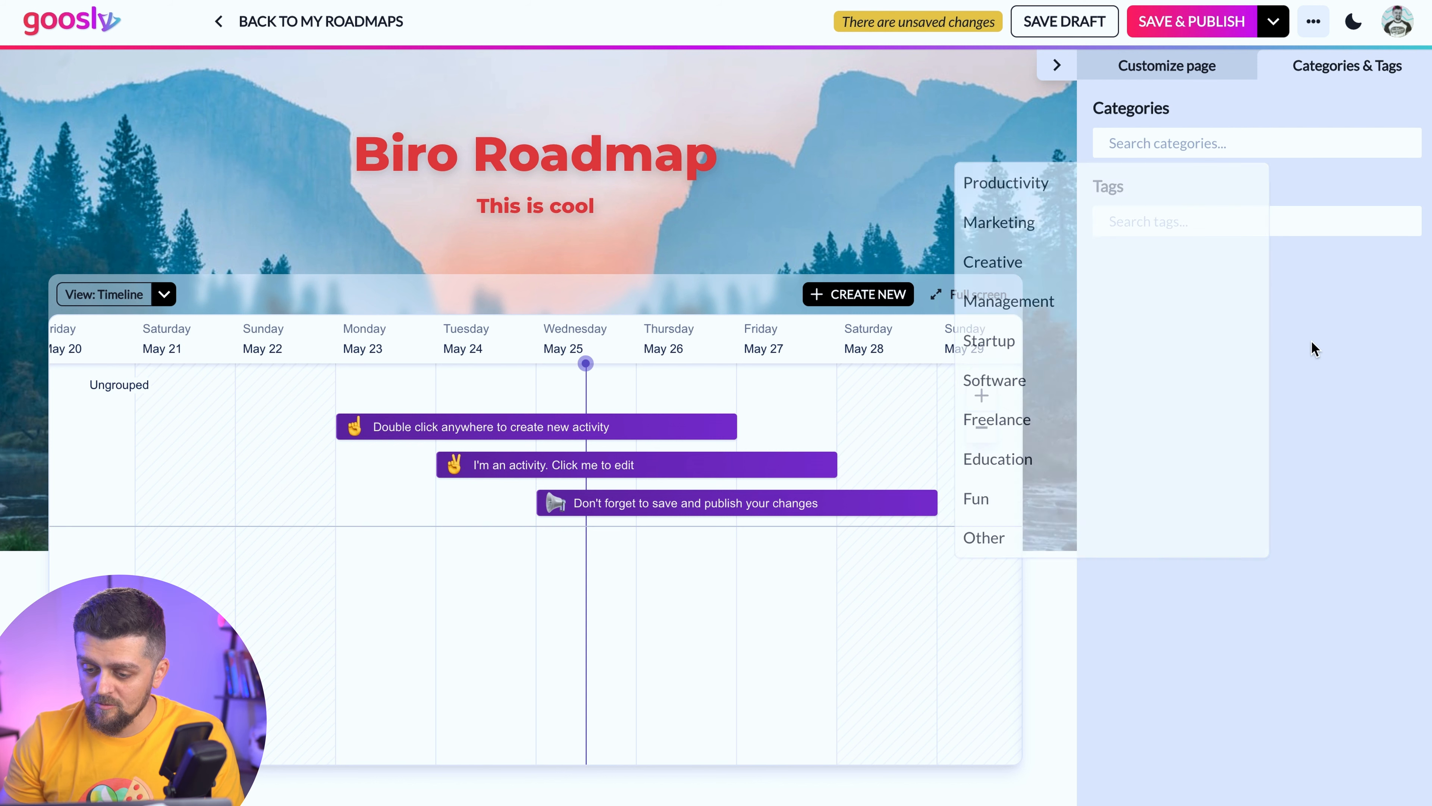
left_click(1134, 228)
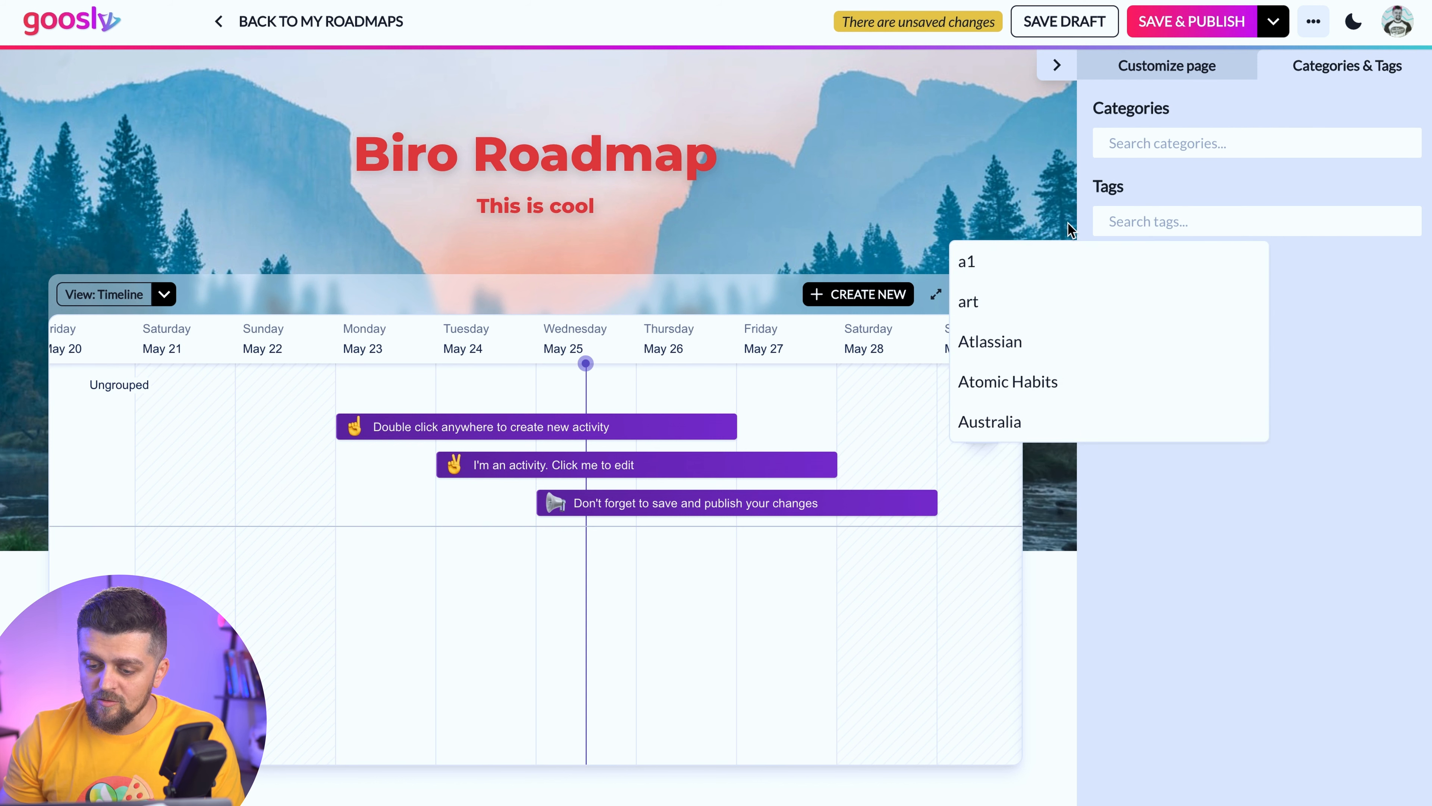
left_click(1381, 299)
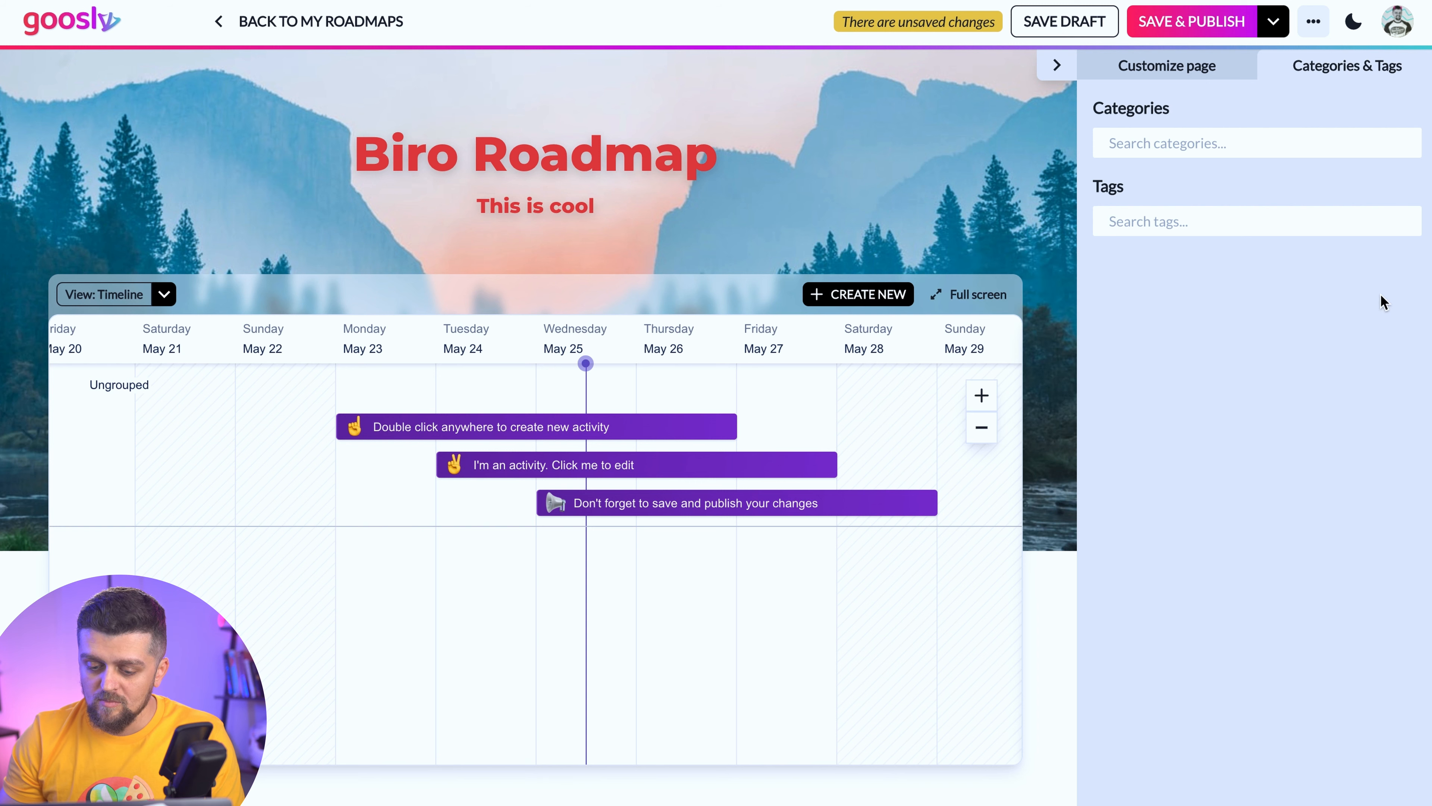
Step: Assign the Creative category to the roadmap and return to the page customization settings
left_click(1195, 141)
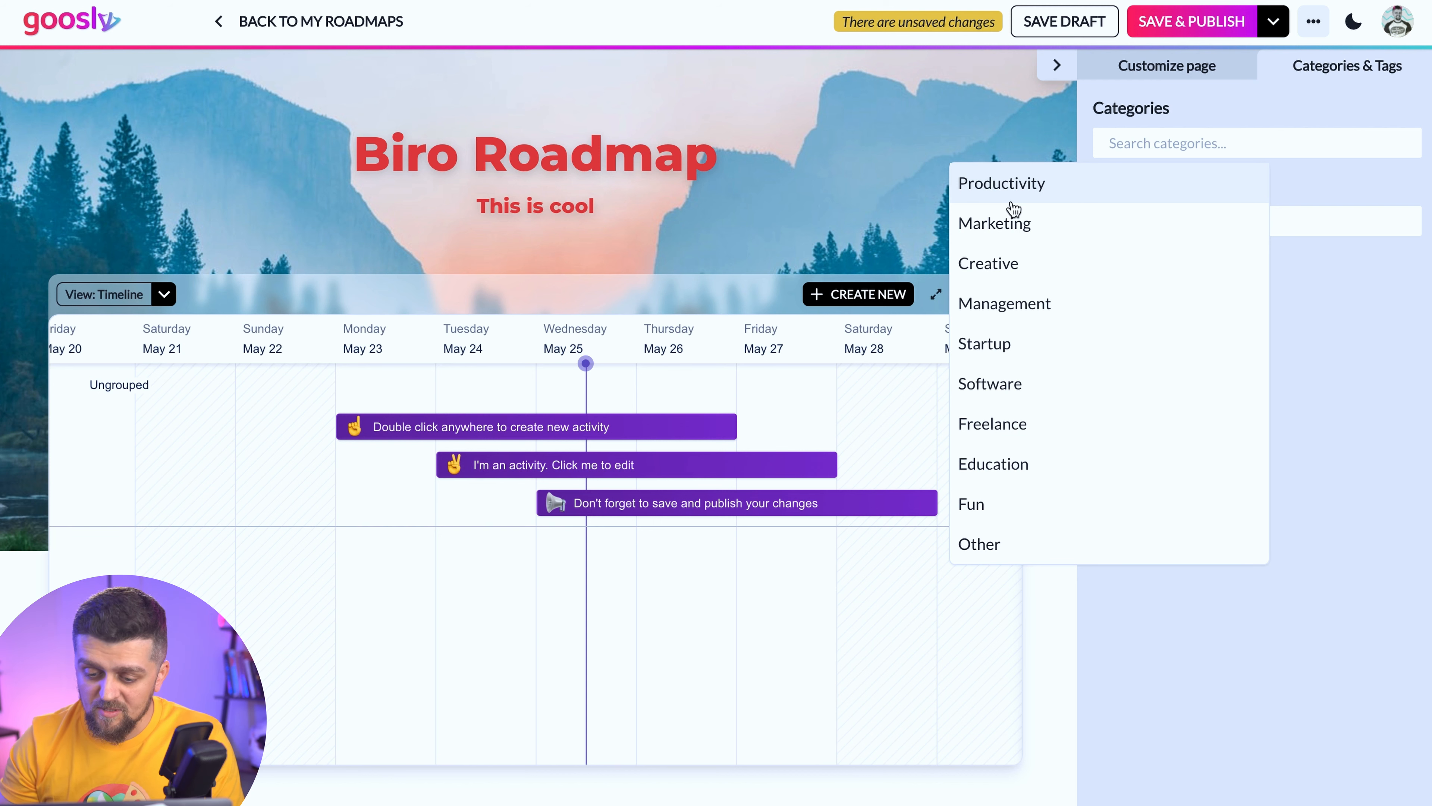
left_click(1024, 264)
left_click(1402, 289)
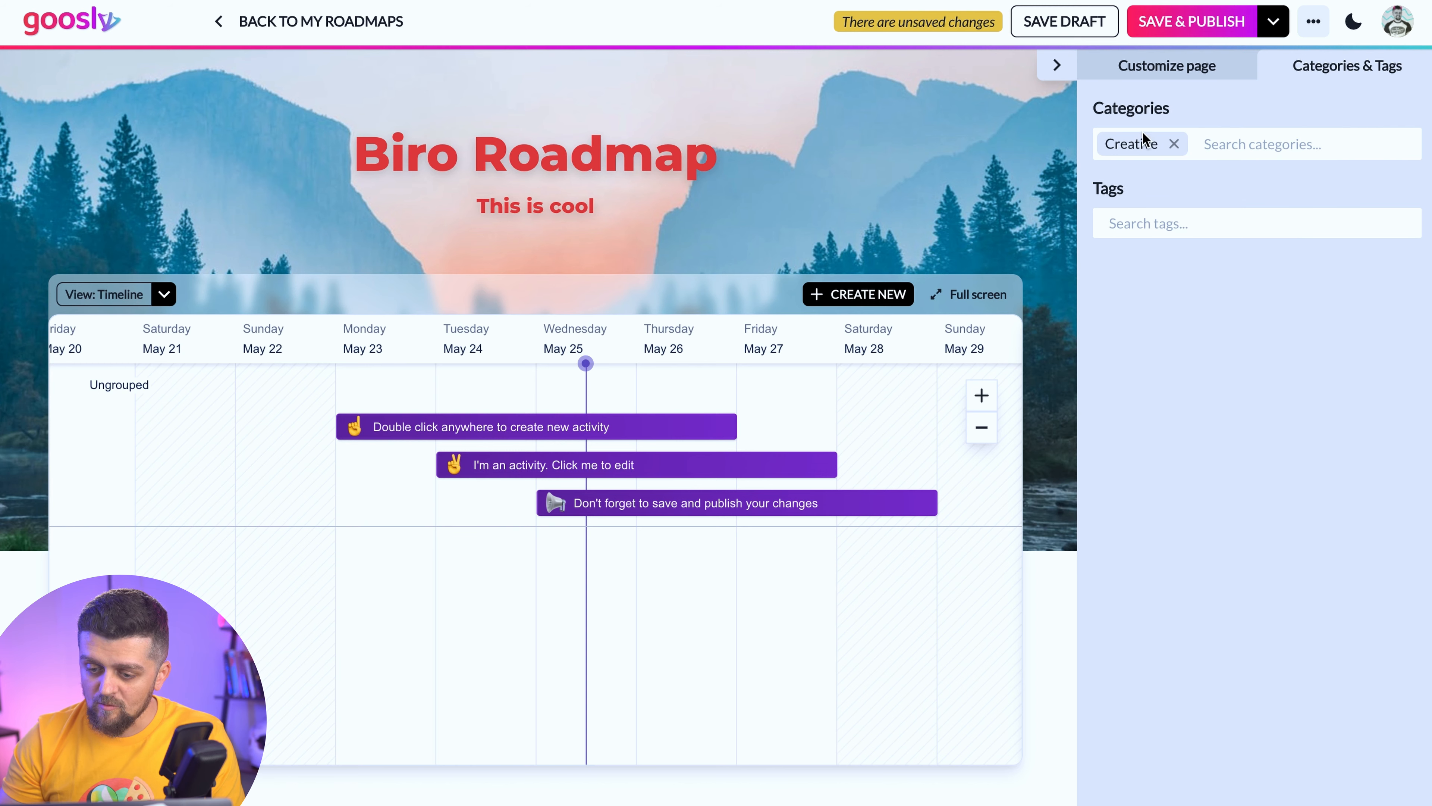
left_click(1187, 64)
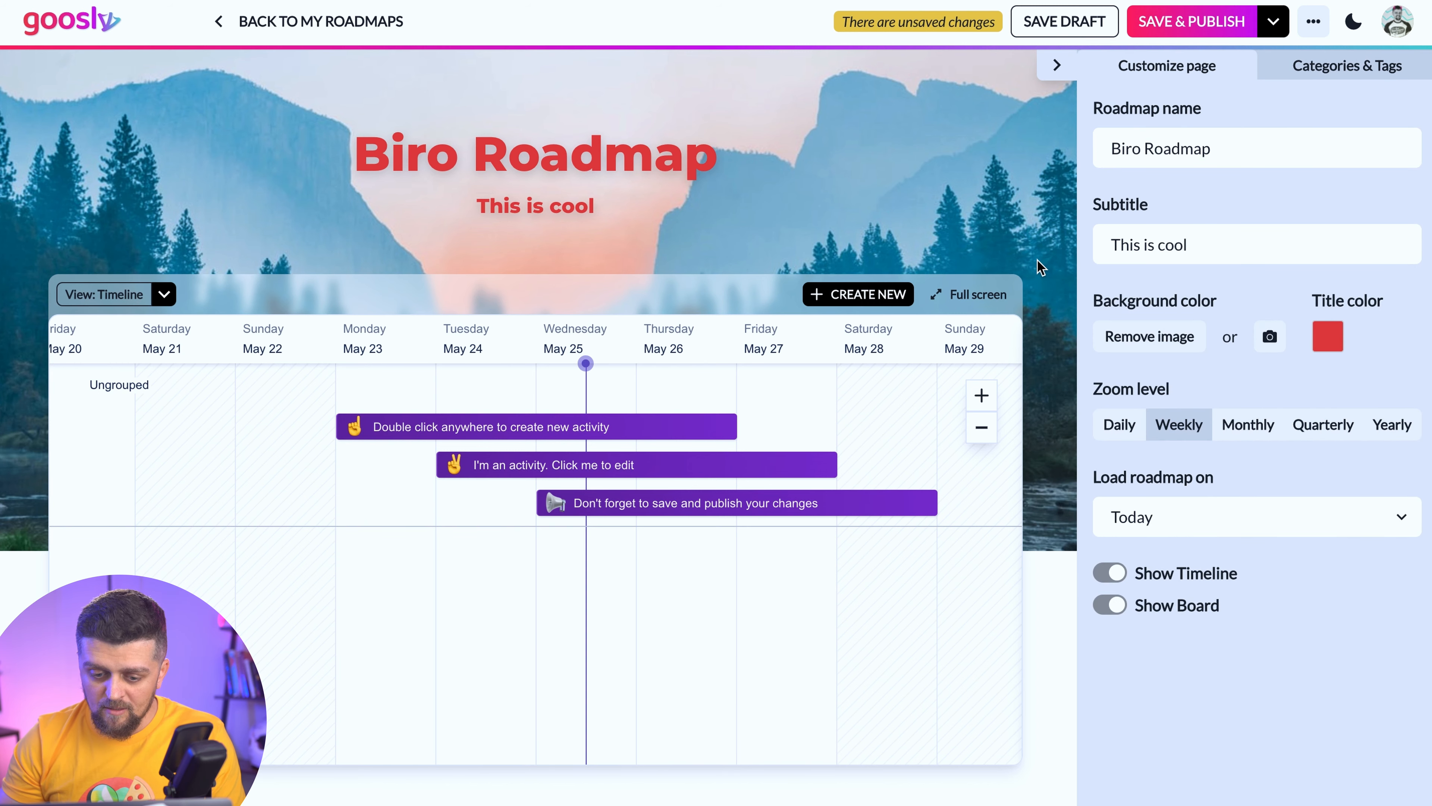
Step: Save the roadmap's changes as a draft and check its publishing status
scroll(1043, 271, "down", 1)
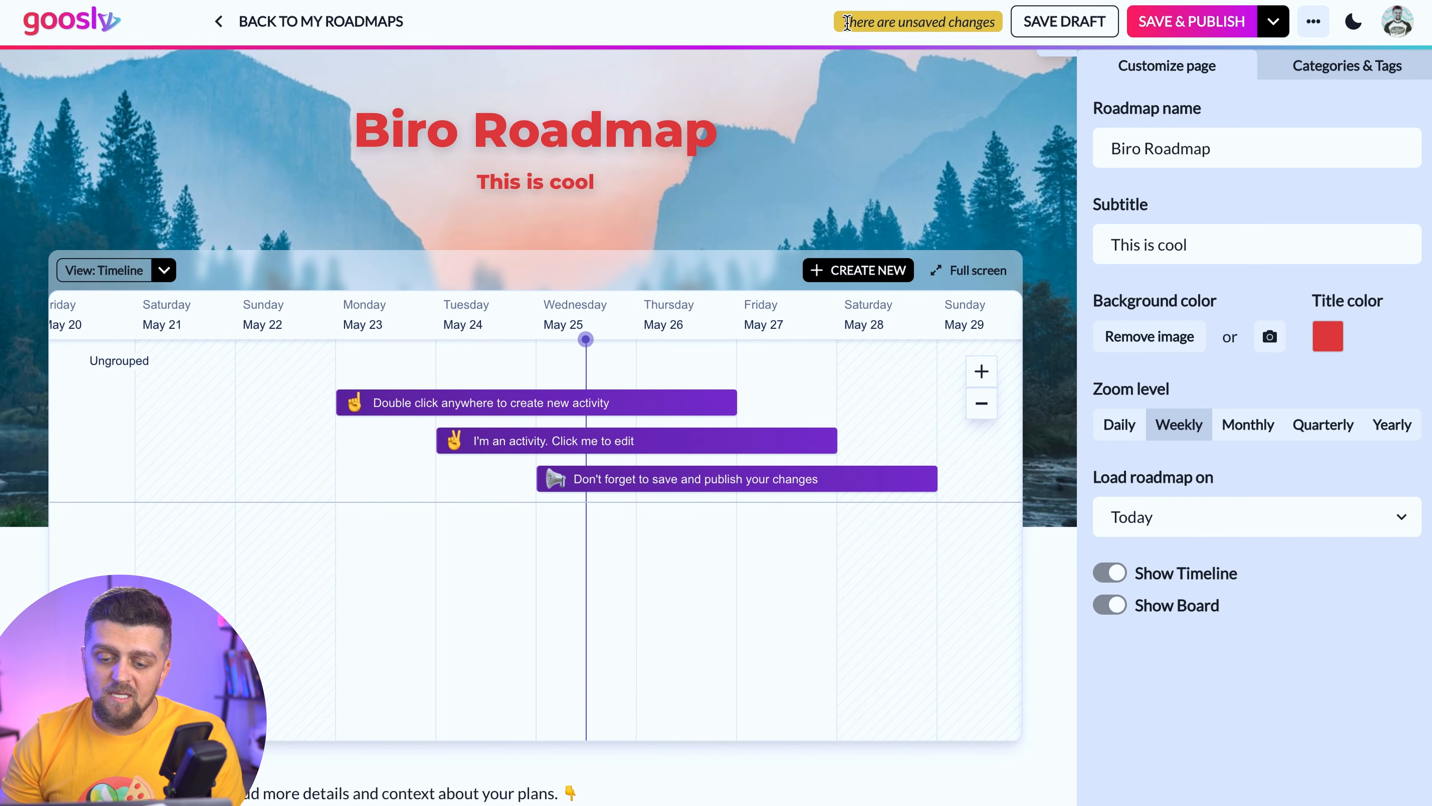
left_click_drag(856, 24, 987, 18)
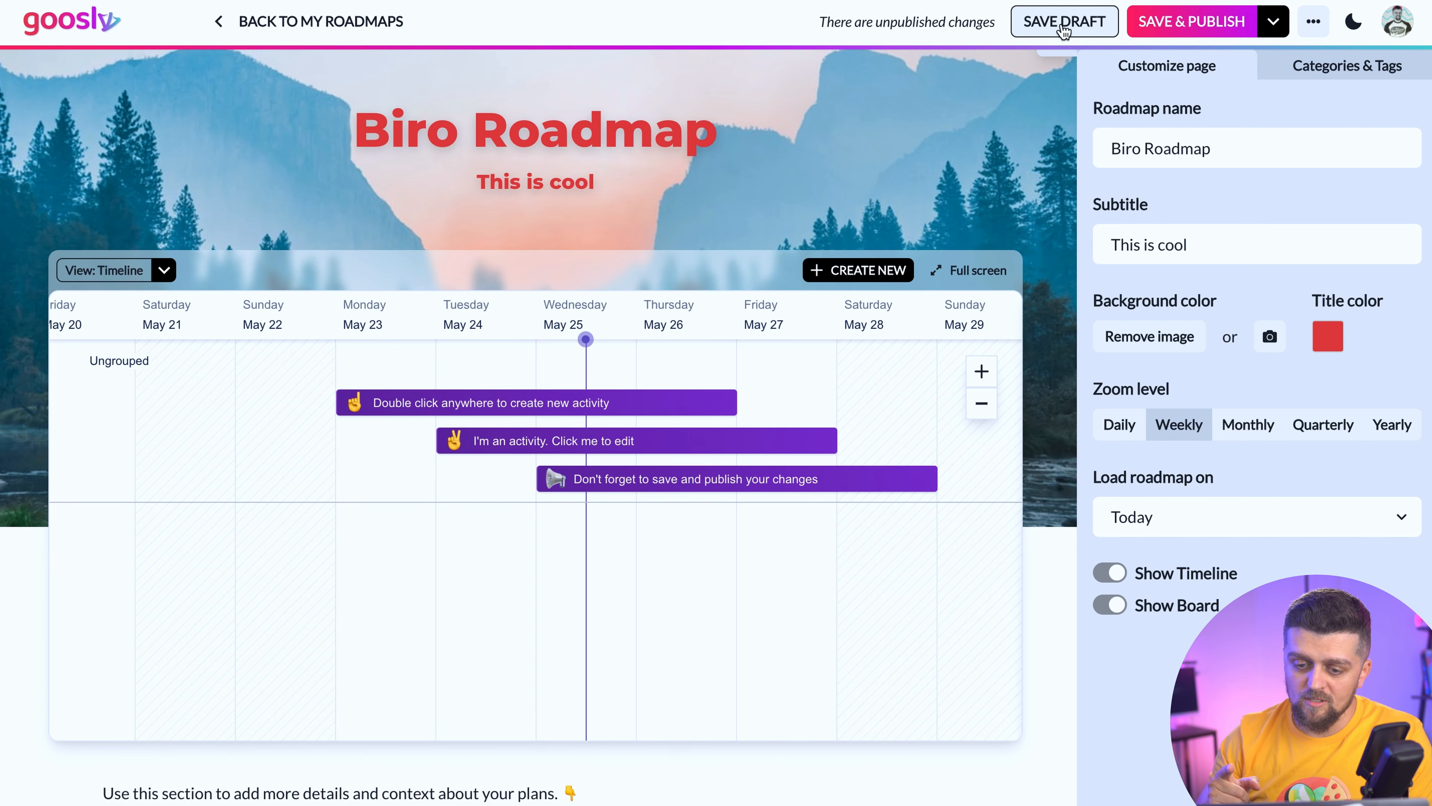
left_click_drag(822, 21, 997, 23)
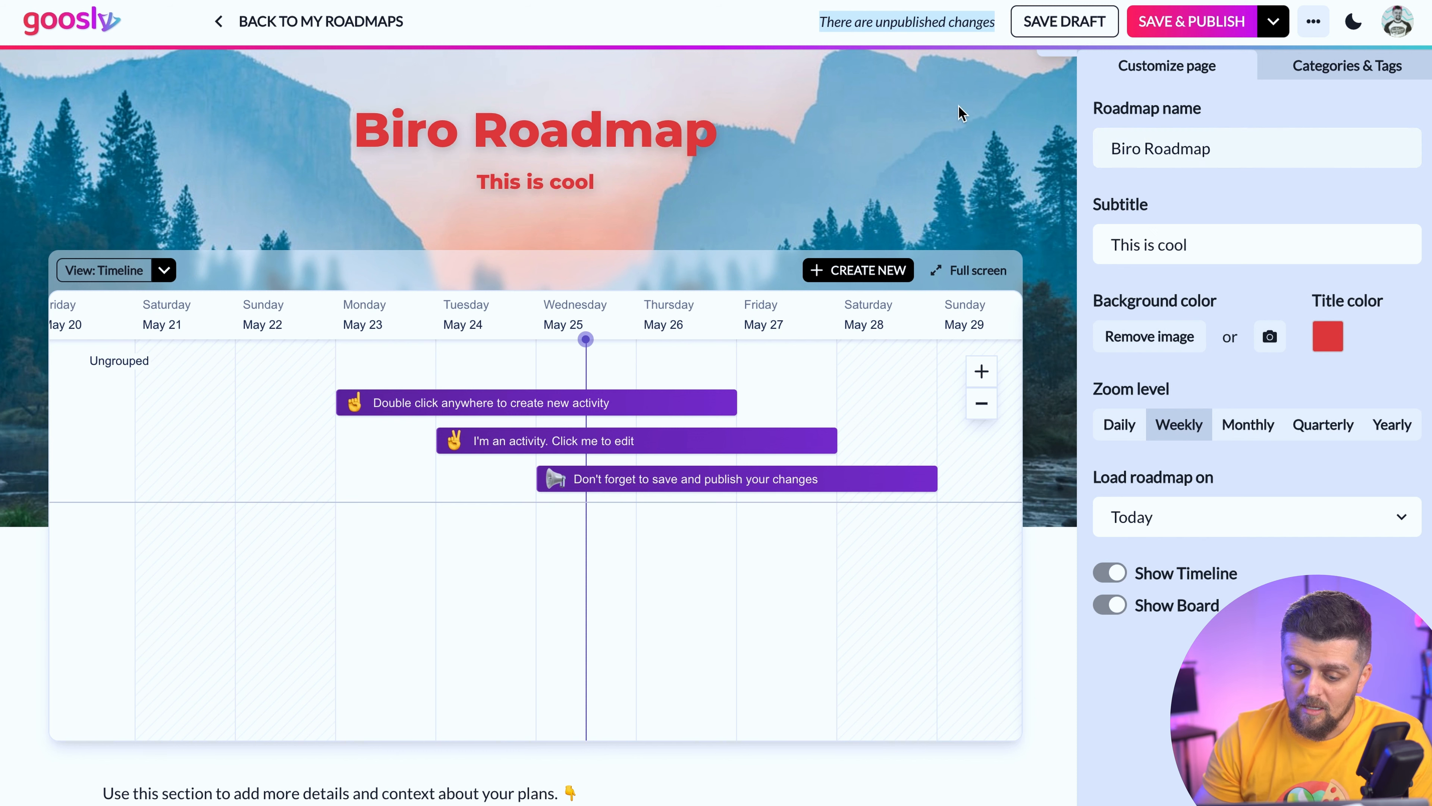
Step: Review the roadmap page from its header and timeline down to the pro tips in the description section
scroll(769, 224, "down", 1)
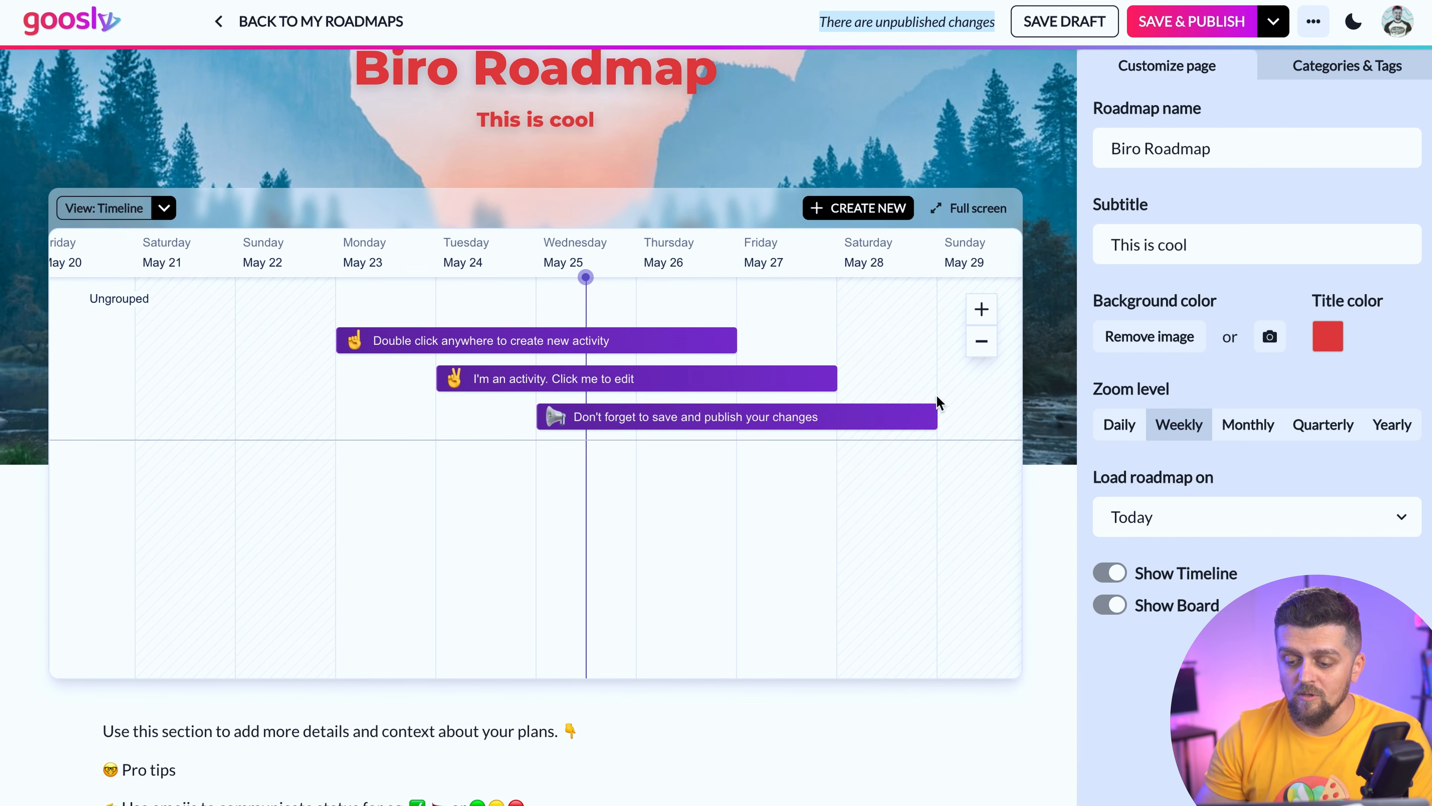
scroll(1001, 486, "down", 3)
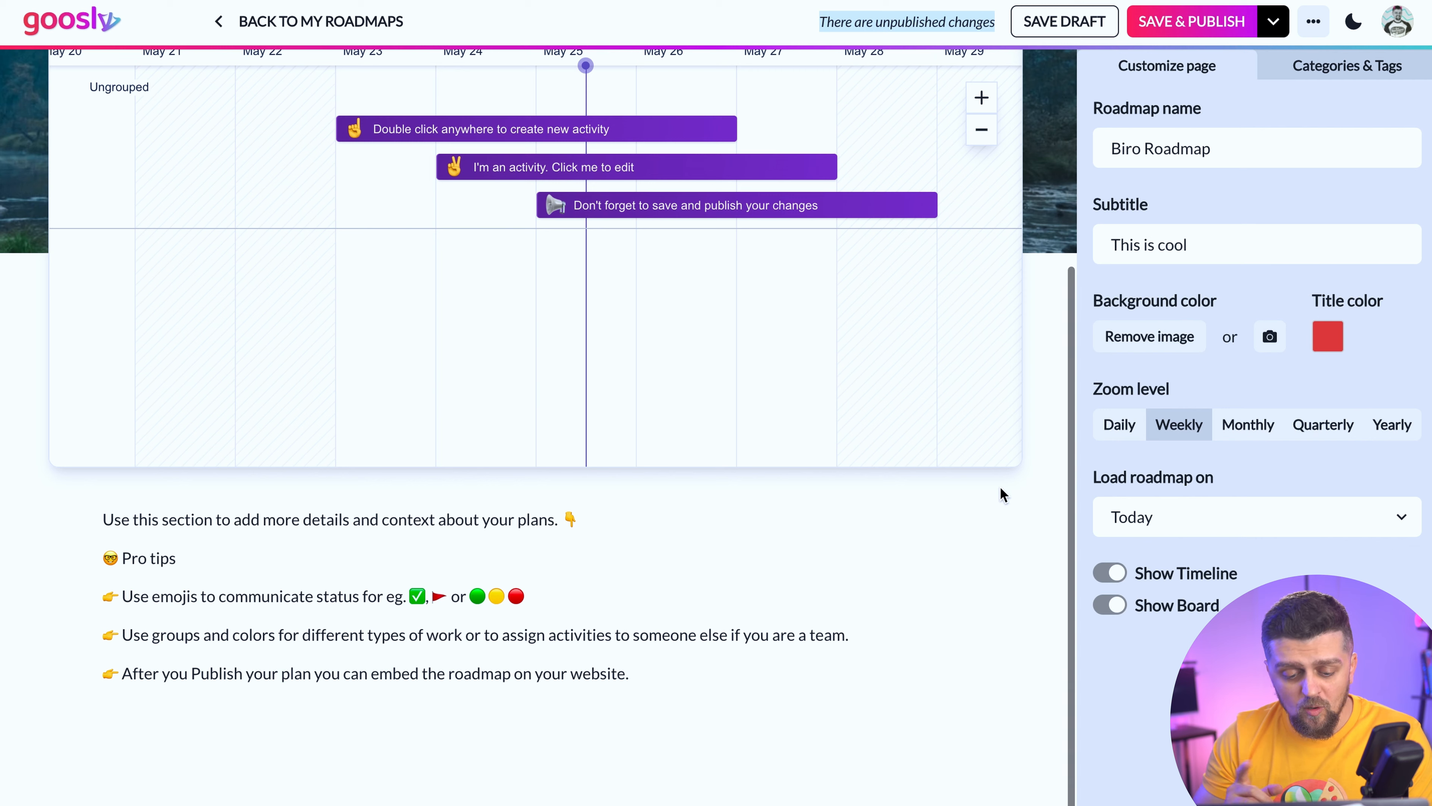
scroll(1010, 441, "up", 4)
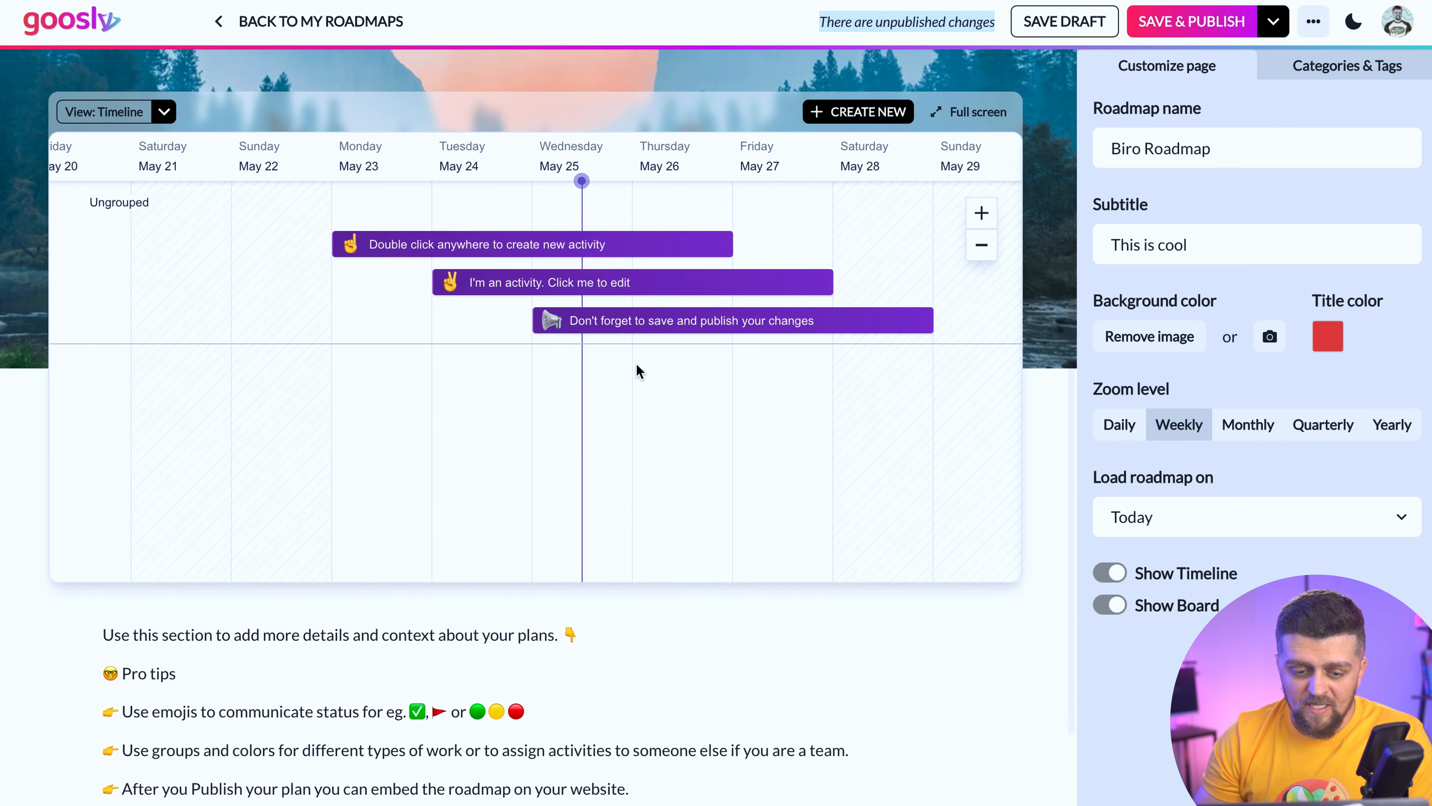
scroll(441, 282, "down", 2)
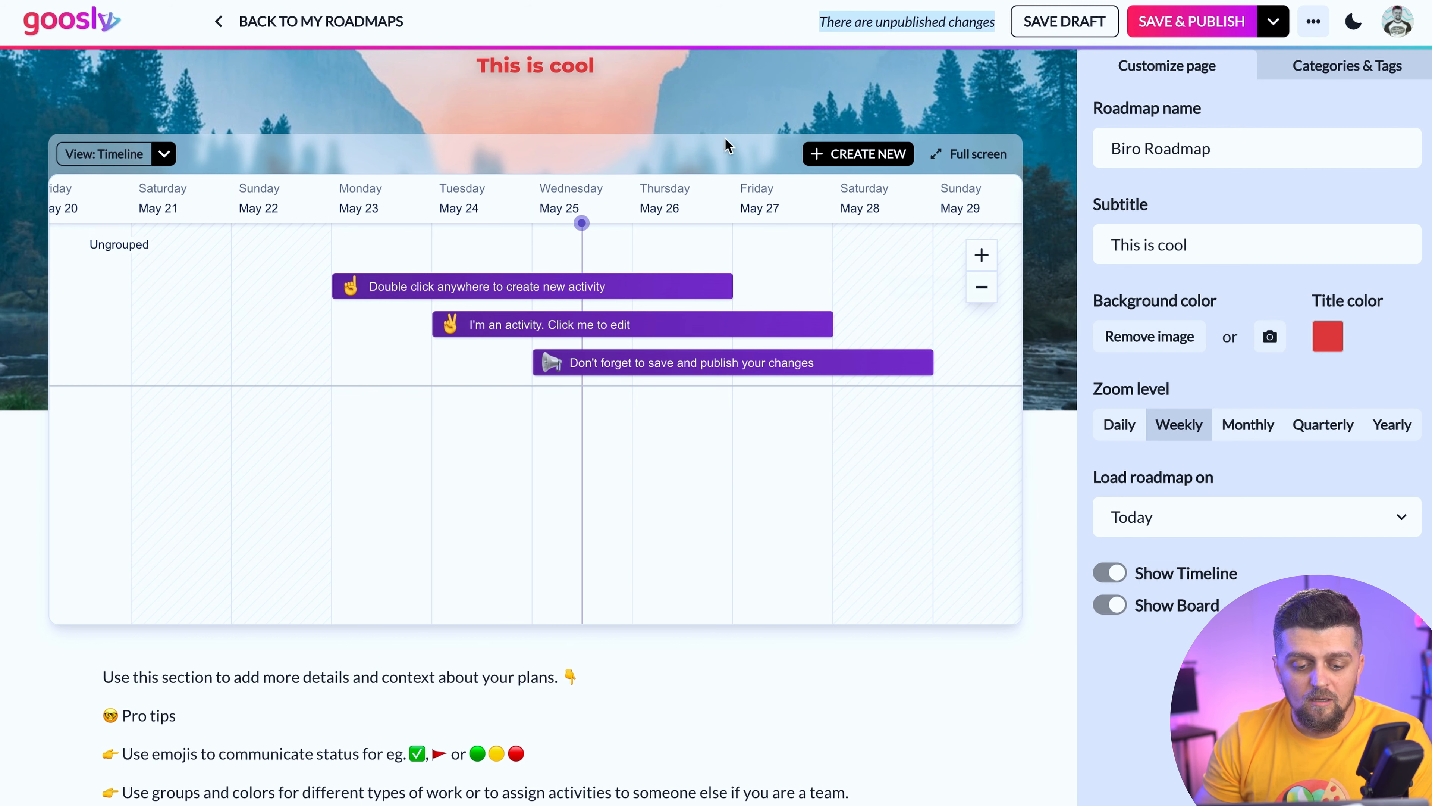
scroll(609, 306, "down", 3)
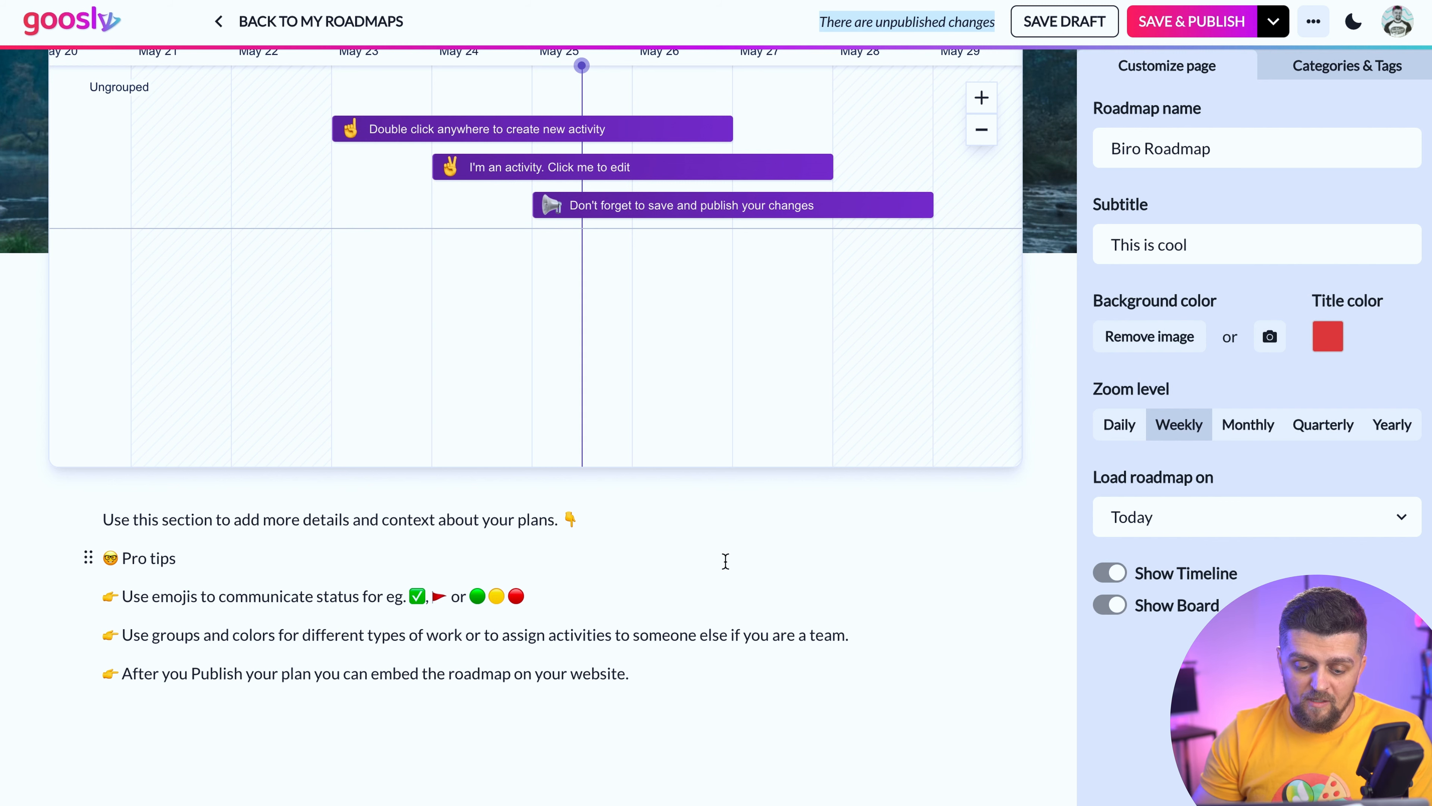
scroll(726, 562, "up", 1)
scroll(726, 561, "up", 3)
scroll(705, 397, "down", 3)
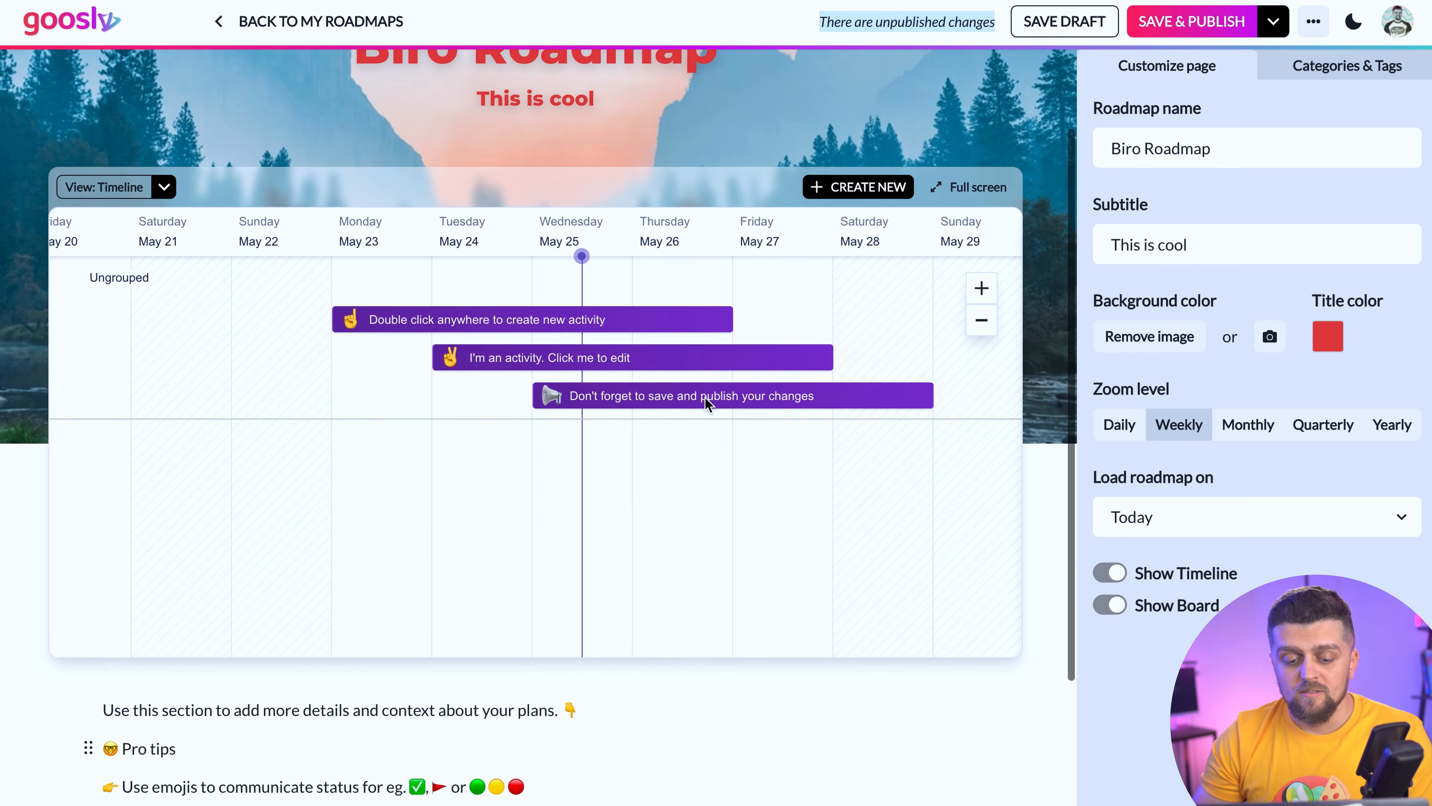
scroll(705, 396, "down", 1)
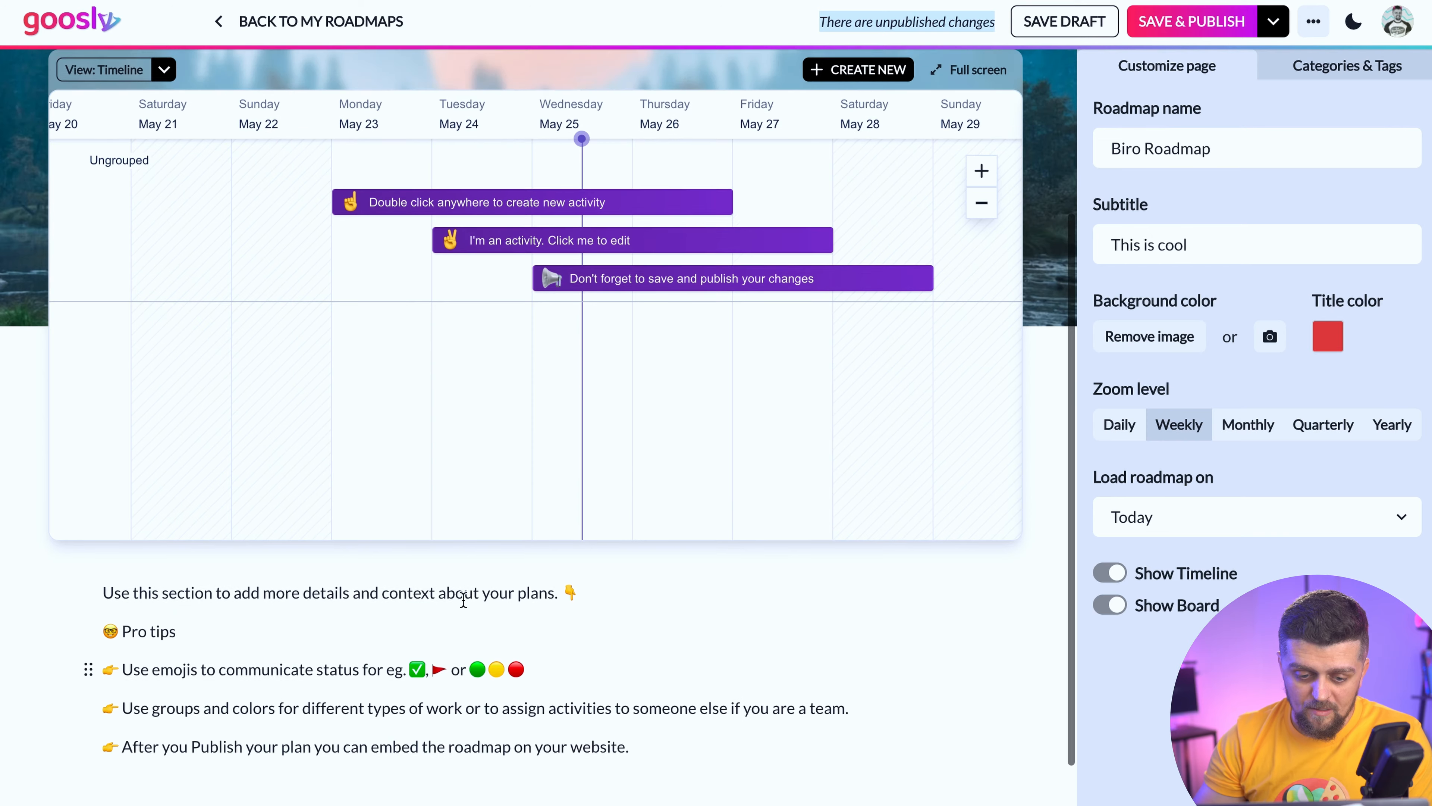
scroll(464, 601, "up", 3)
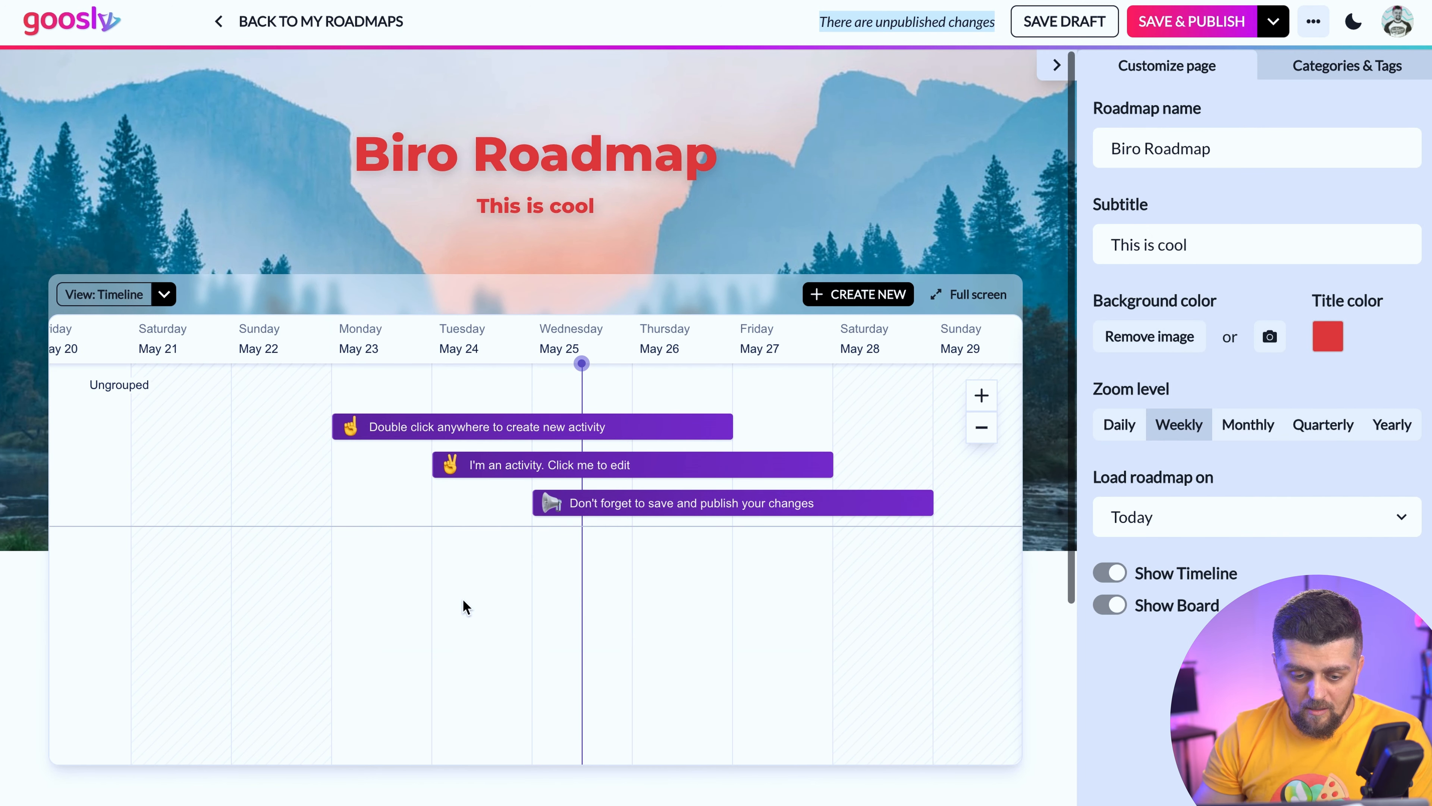
scroll(478, 496, "down", 2)
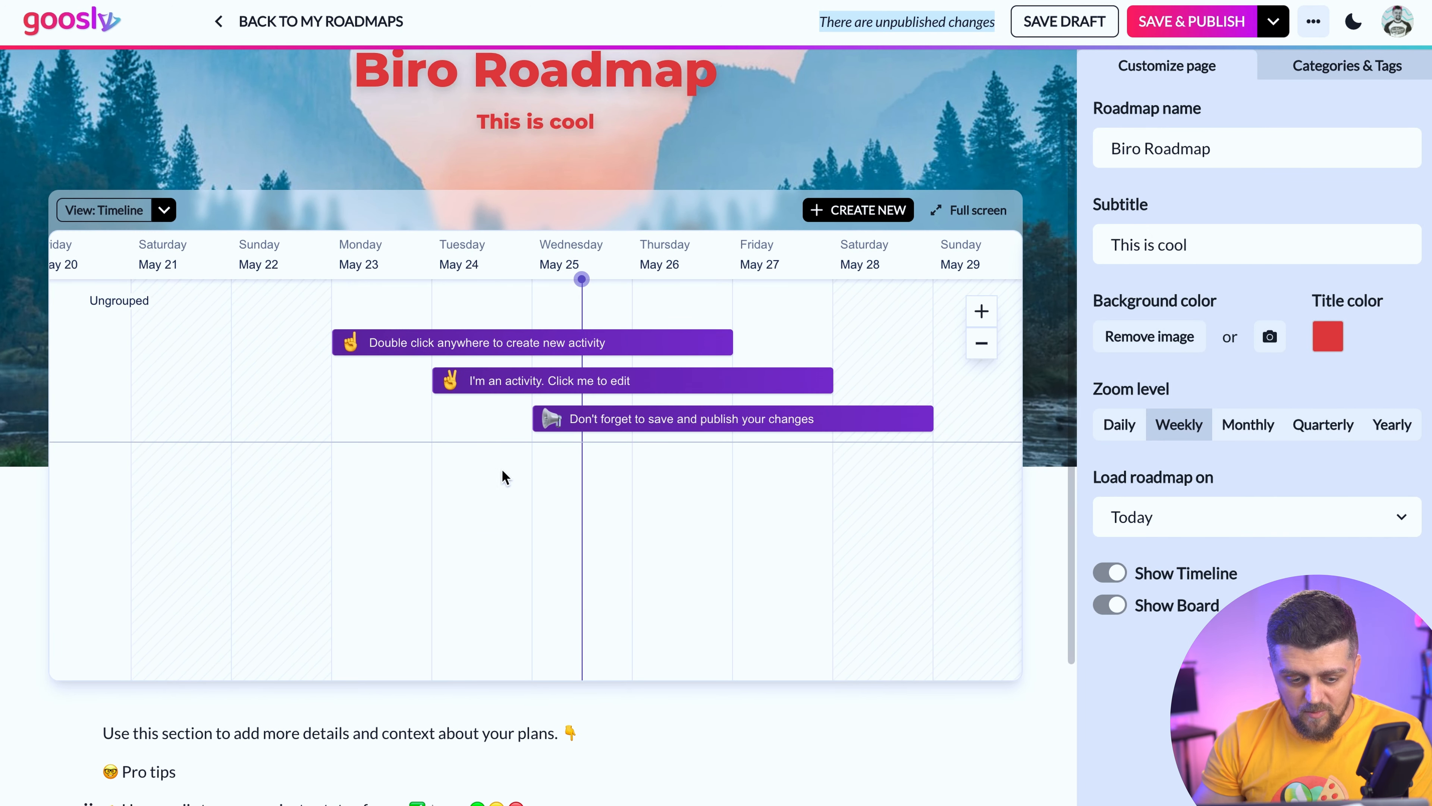
Step: Shorten the "Double click anywhere to create new activity" bar on the timeline so it spans May 23 to May 24
left_click_drag(758, 316, 642, 336)
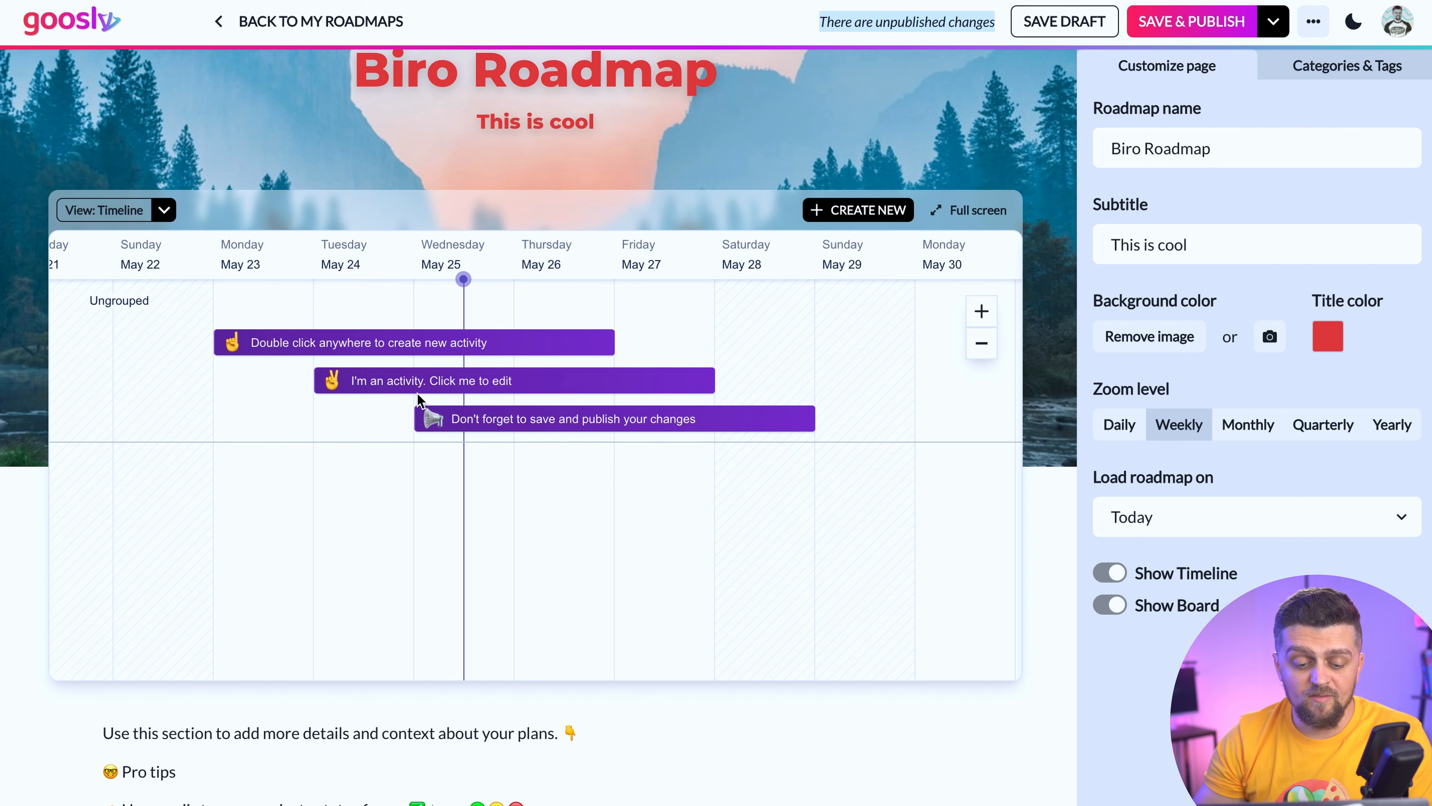
mouse_move(275, 347)
left_mouse_down()
mouse_move(592, 324)
mouse_move(282, 355)
mouse_move(301, 341)
mouse_move(282, 340)
left_mouse_up()
left_click_drag(625, 343, 426, 347)
Step: Change the "Double click anywhere to create new activity" activity's emoji to the green circle and rename it "Biro task"
left_click(312, 348)
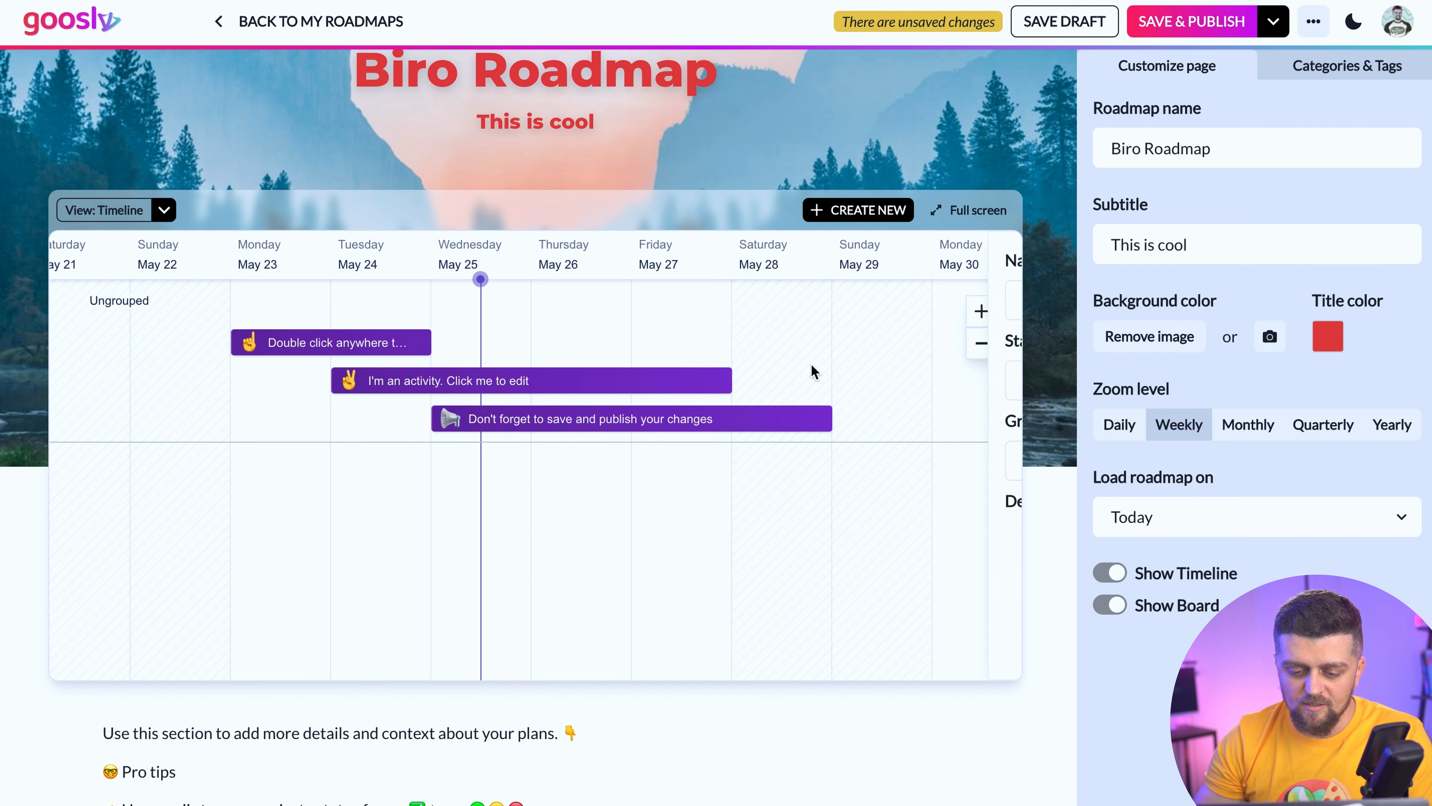
left_click(828, 302)
left_click_drag(747, 298, 1065, 300)
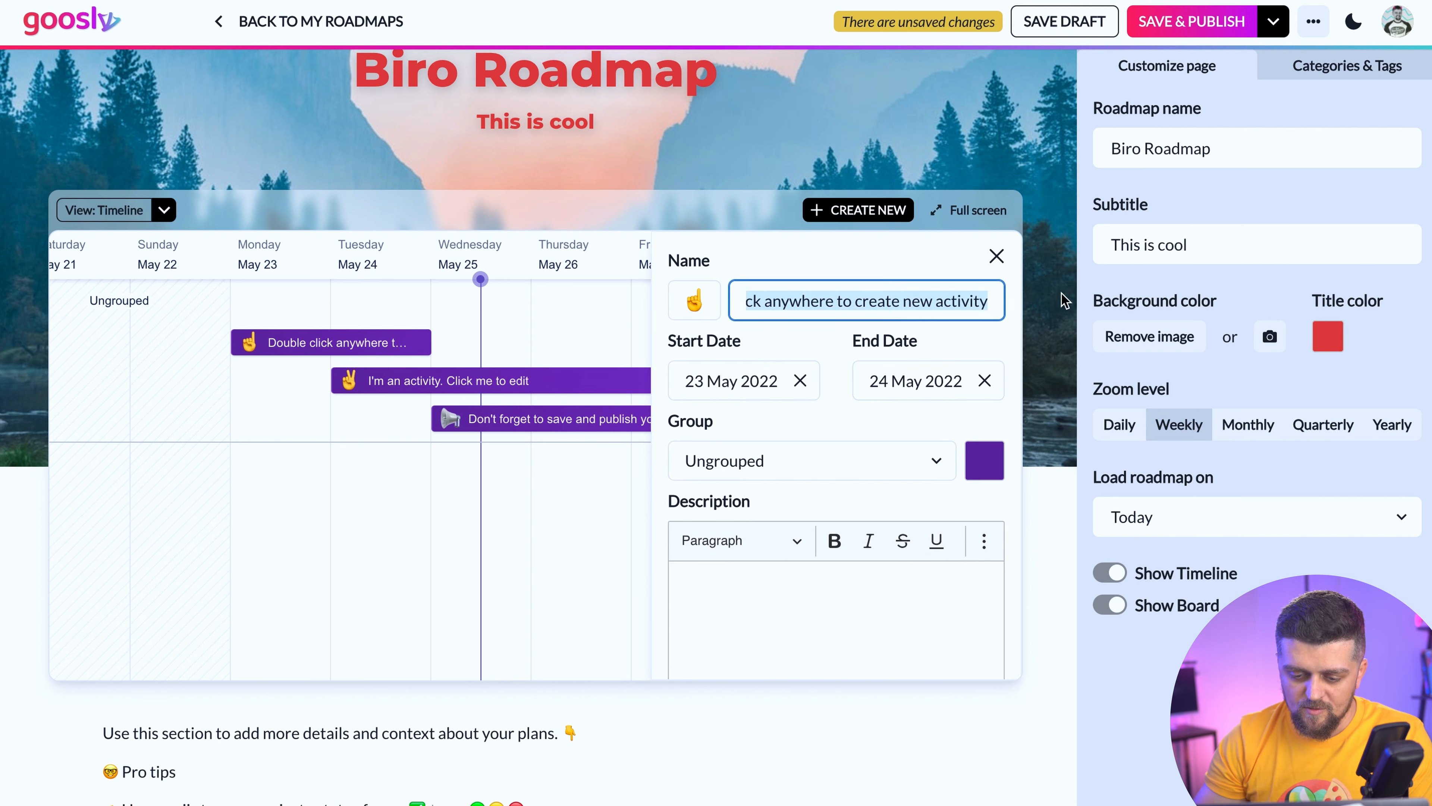
left_click(698, 294)
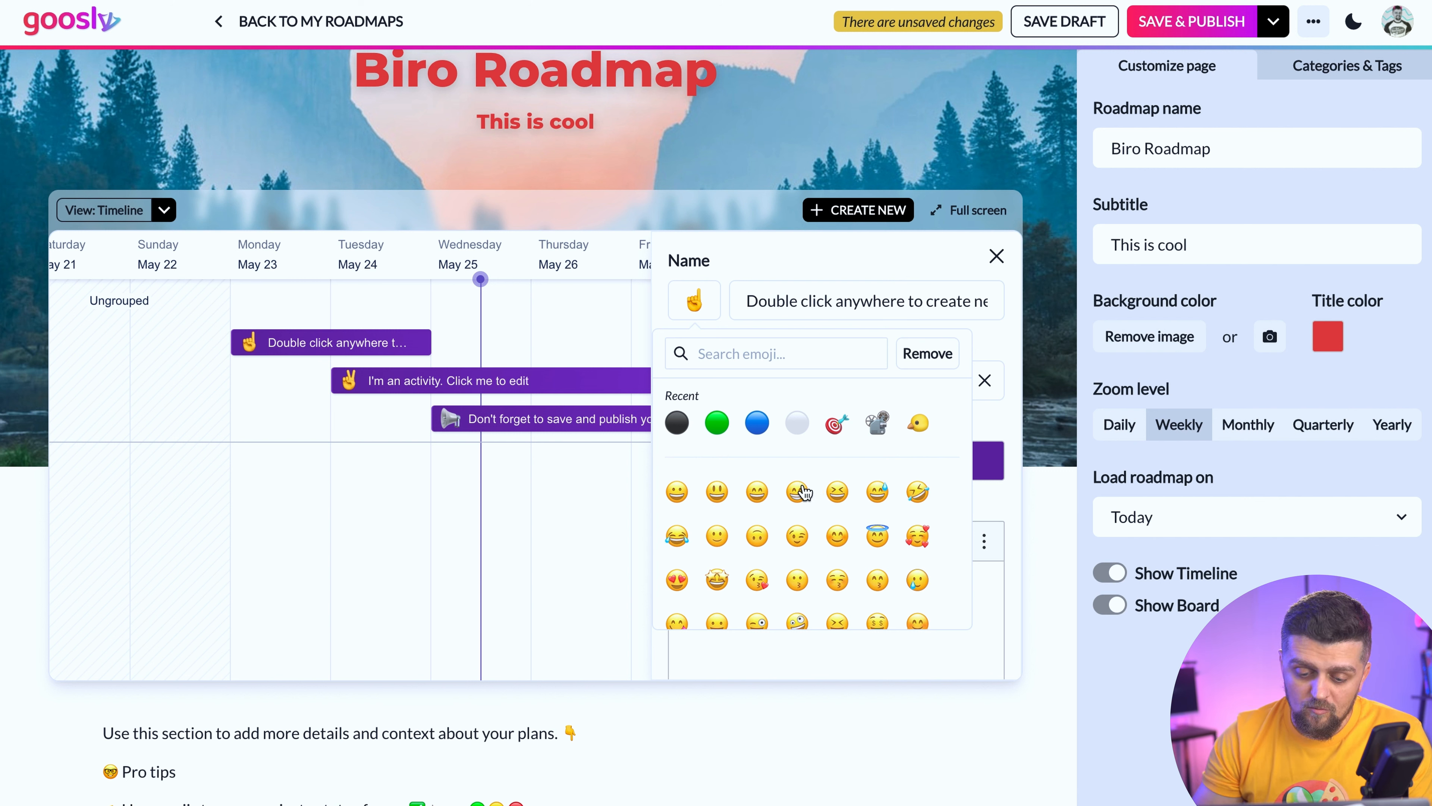
left_click(717, 423)
left_click(812, 303)
left_click_drag(750, 300, 1032, 309)
type("Biro task")
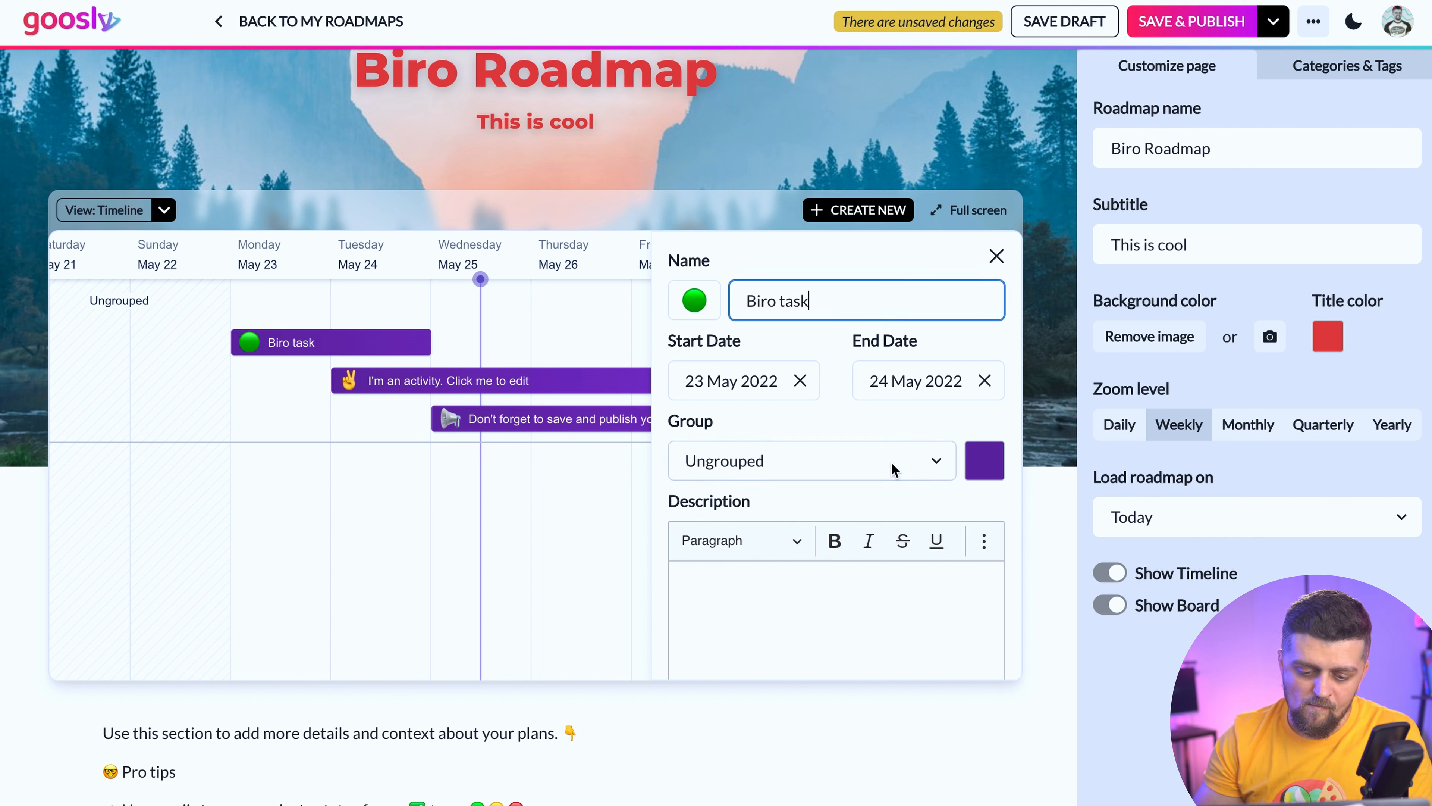
Step: Review the group options and the description editor of the "Biro task" activity
left_click(759, 481)
left_click(837, 426)
scroll(838, 428, "down", 2)
scroll(839, 428, "down", 1)
left_click(838, 421)
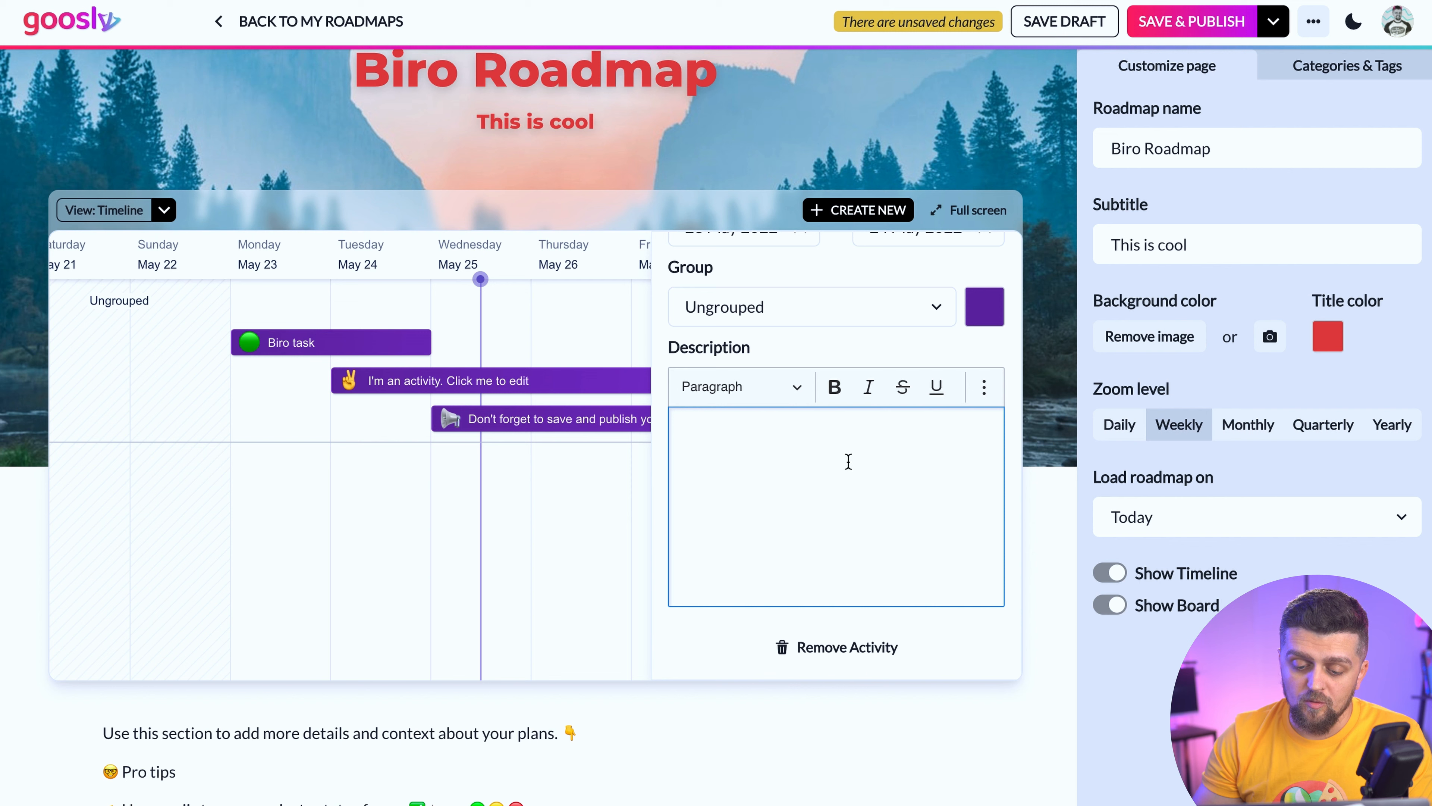
scroll(848, 461, "up", 3)
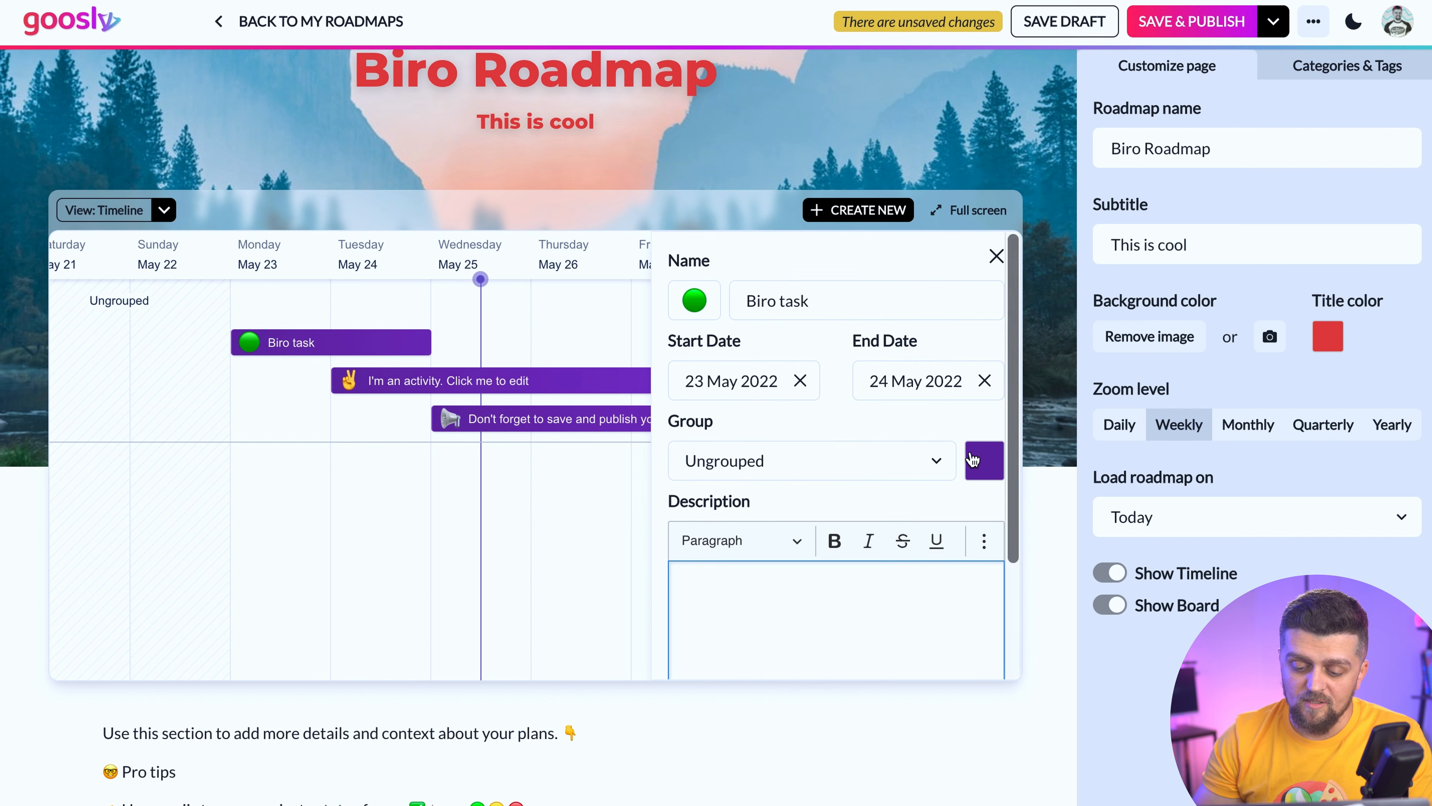
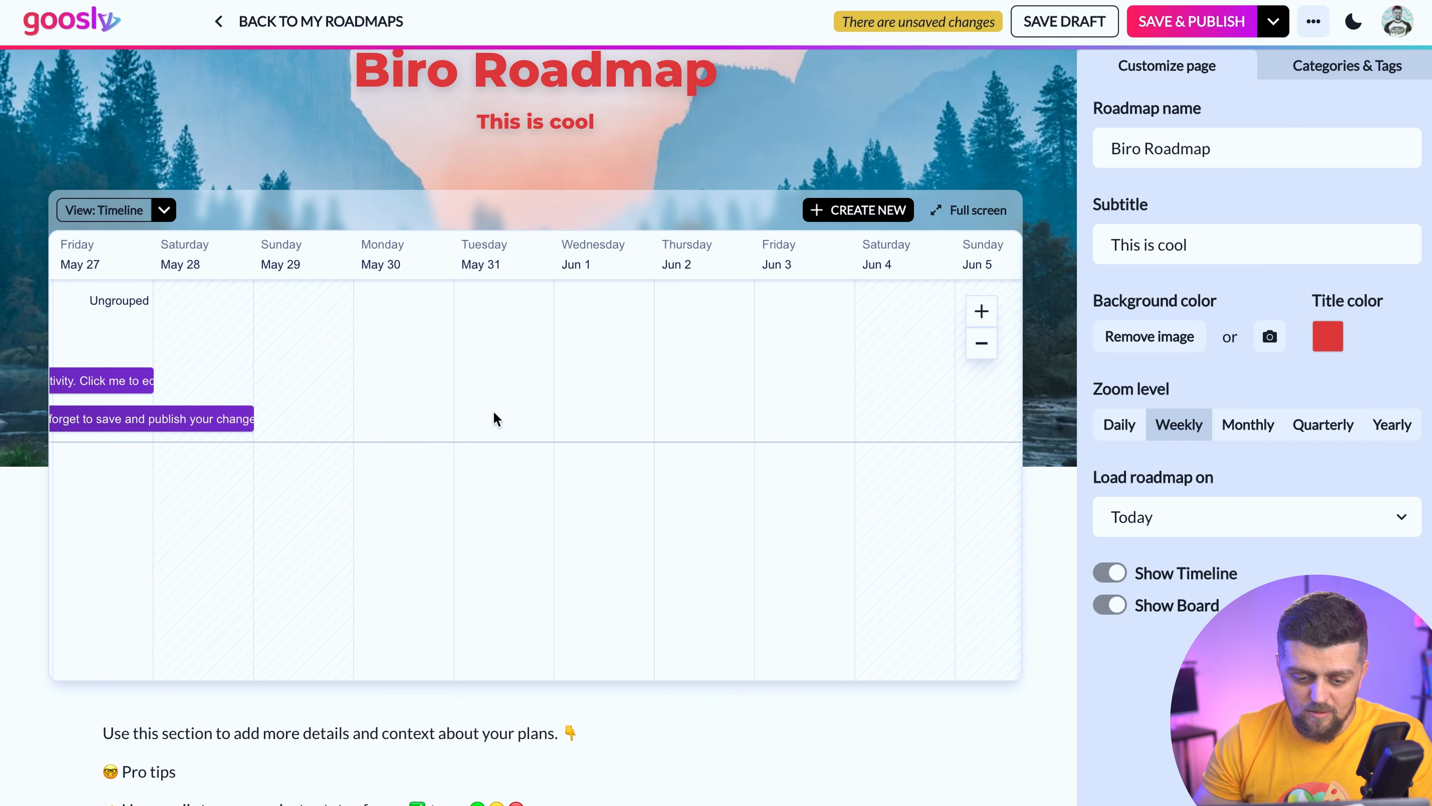
Step: Create an ungrouped activity named "Task 1" on May 31 and extend it through June 2
double_click(497, 347)
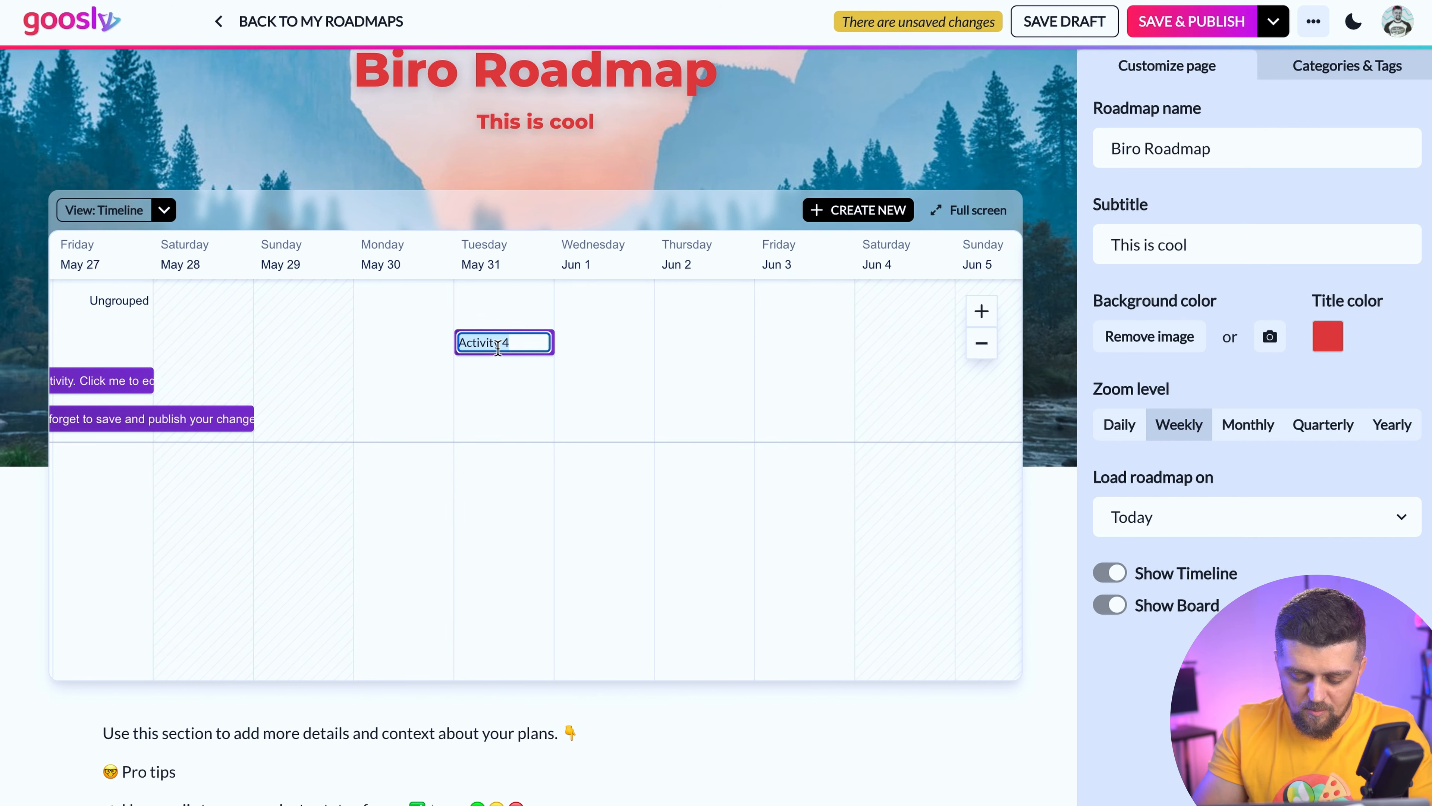
type("Task 1")
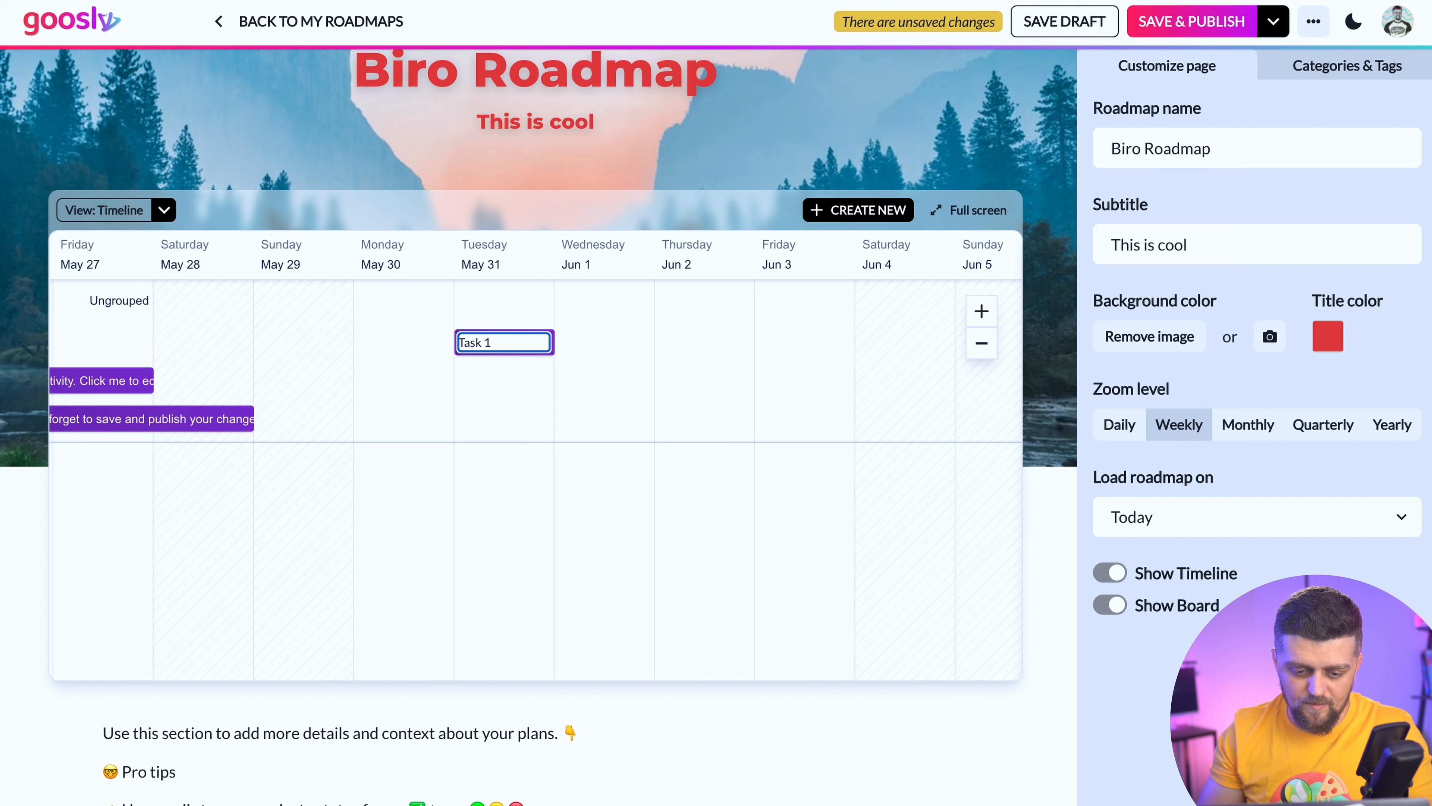
key("Return")
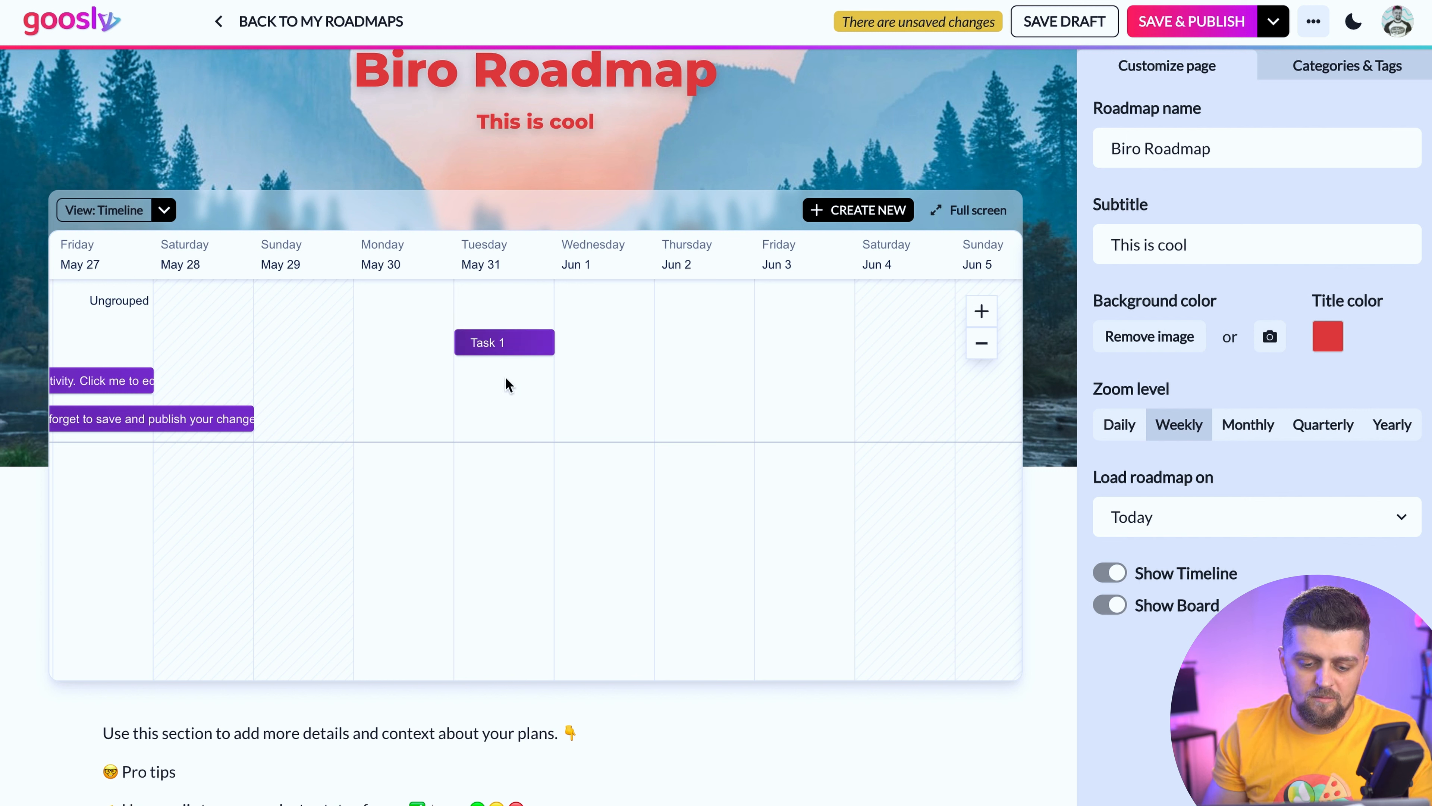
left_click_drag(553, 343, 733, 366)
Step: Create an activity named "Hello from Biro" on June 1, below Task 1, and extend it through June 3
double_click(575, 389)
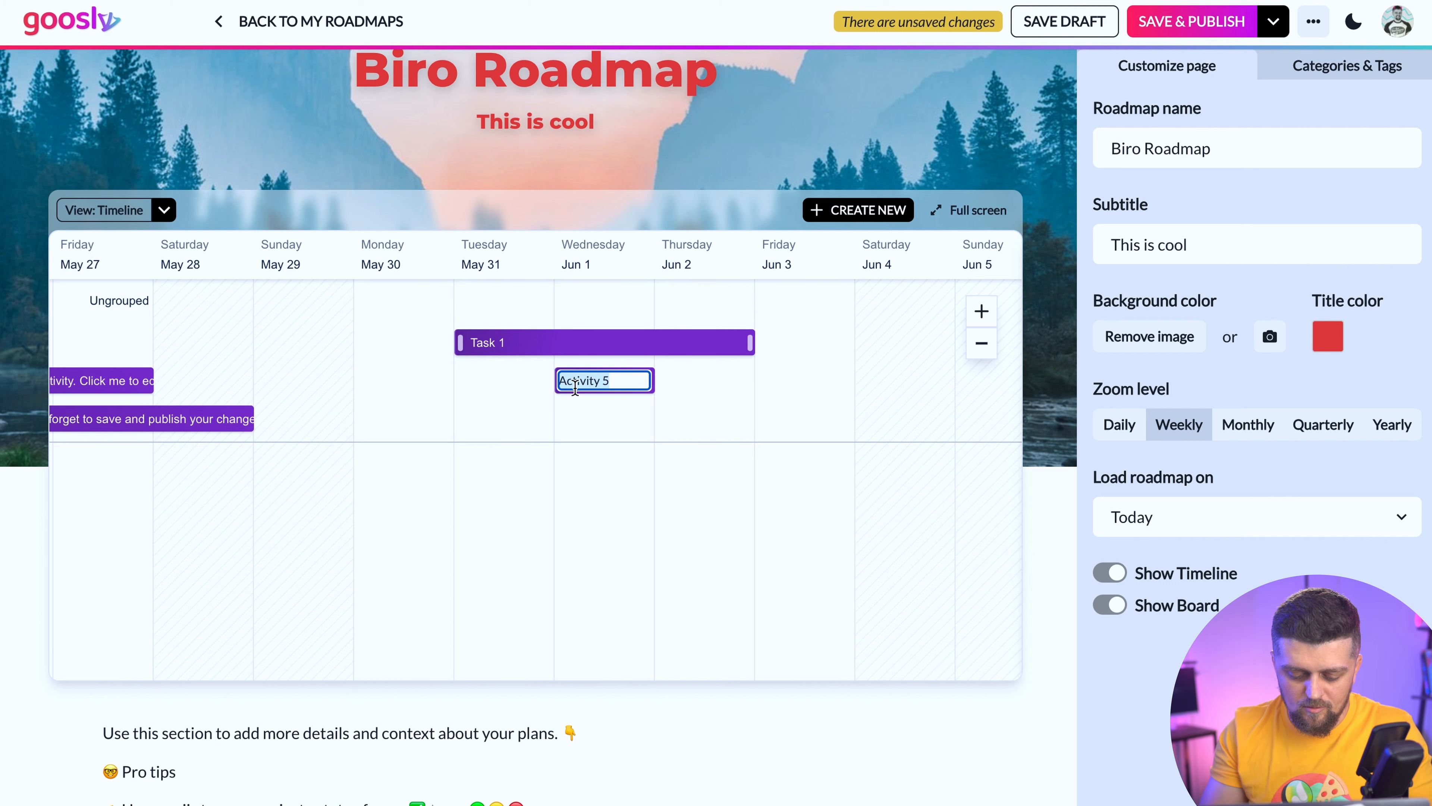
type("Hello from Biro")
key("Return")
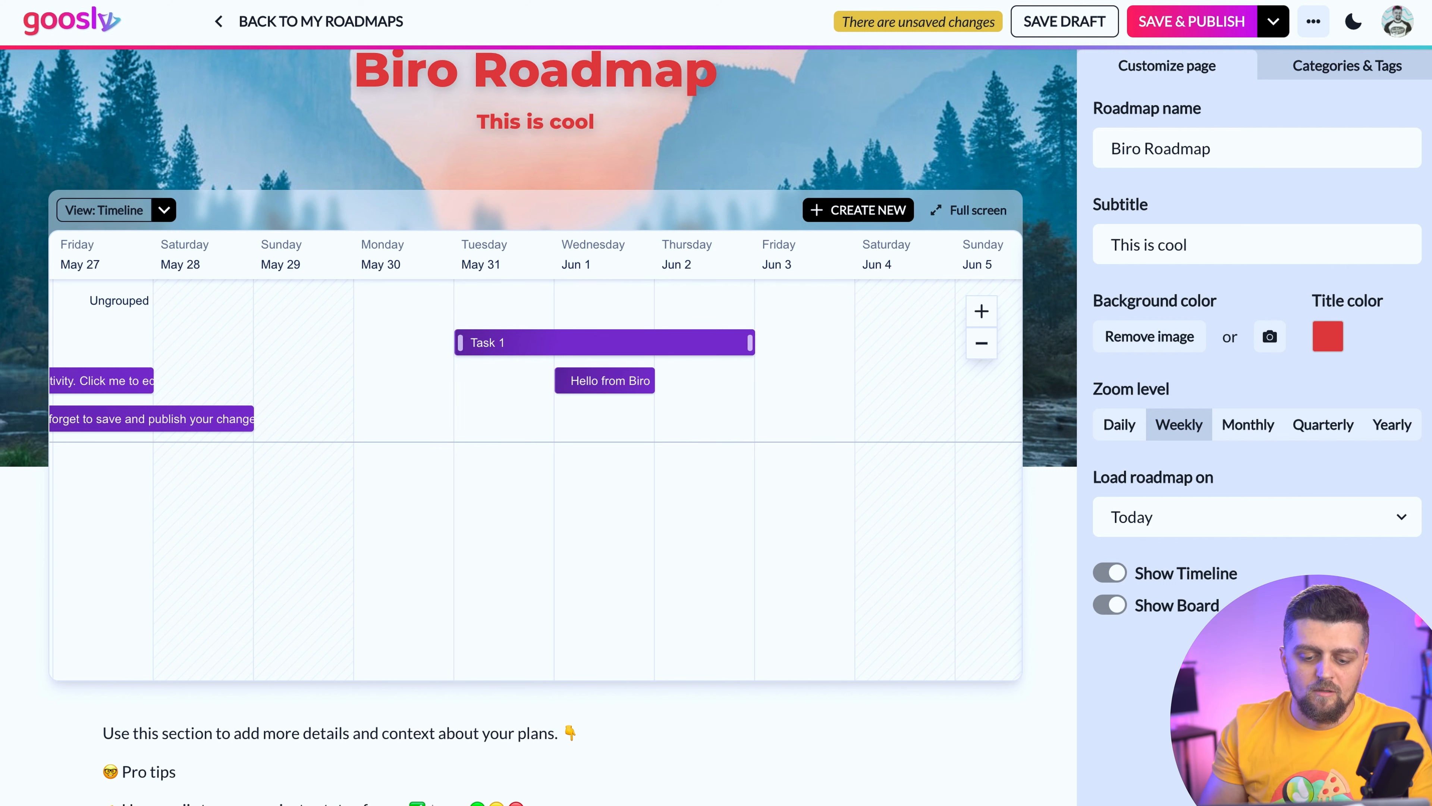
left_click_drag(655, 384, 847, 379)
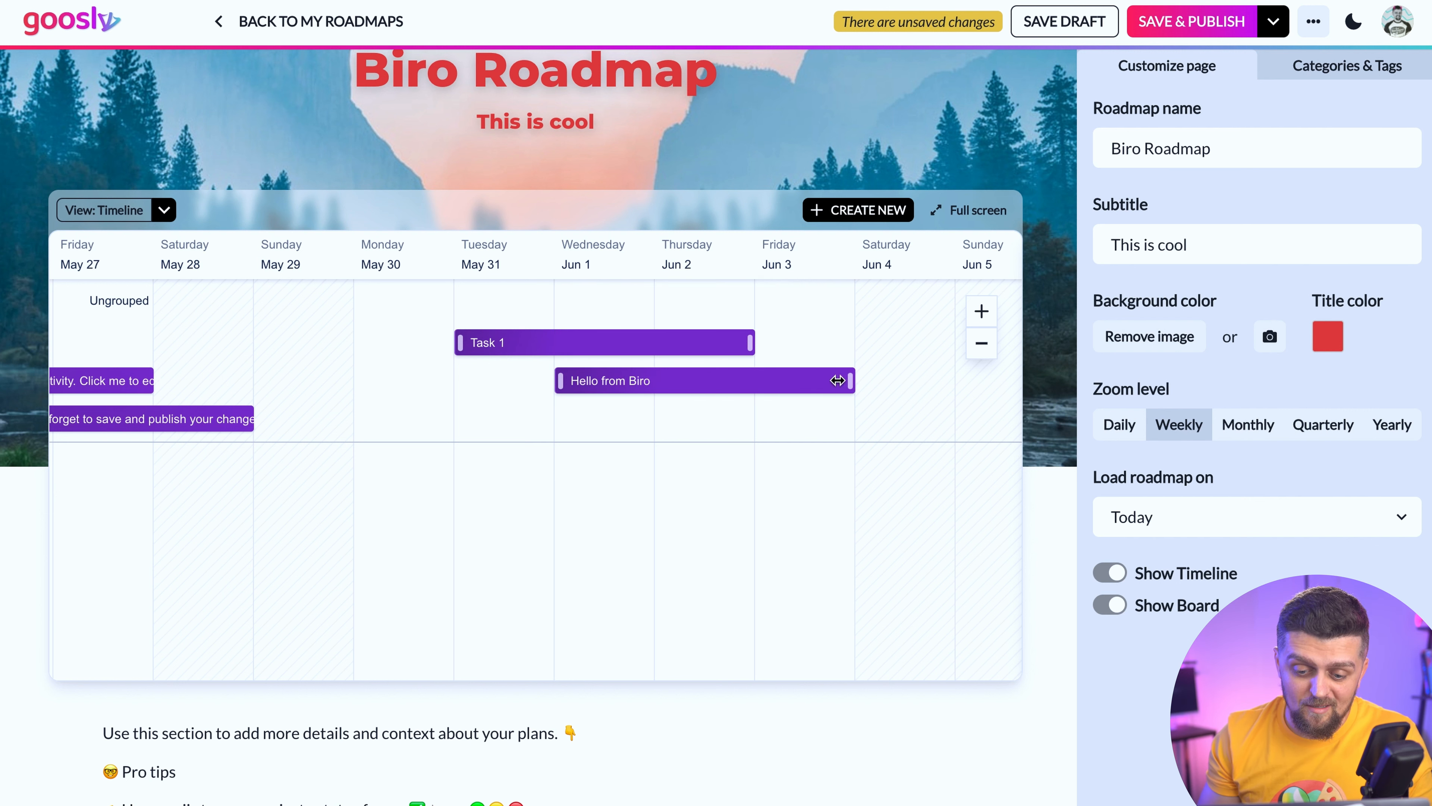
Step: Give the "Hello from Biro" activity the target emoji and close its details
left_click(585, 387)
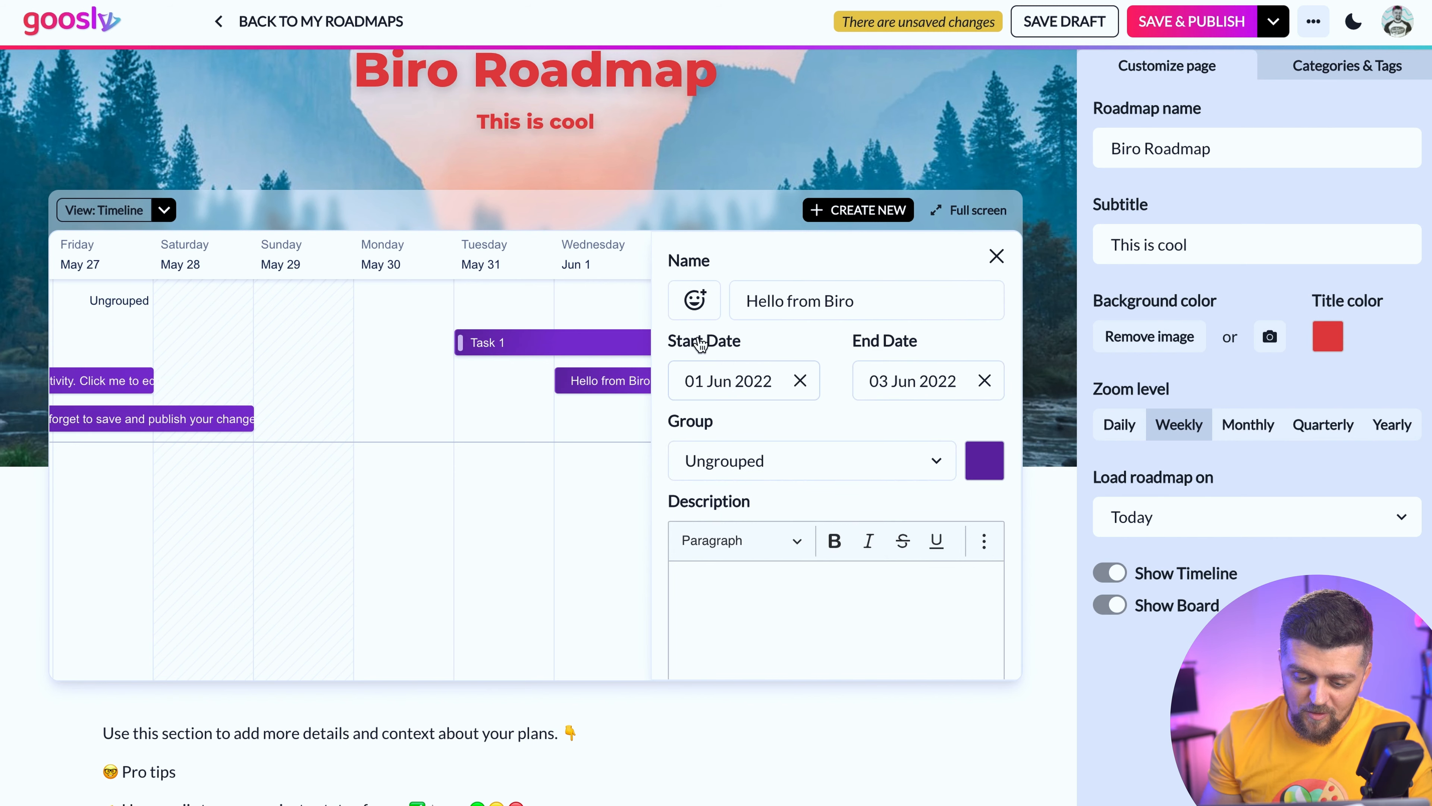
left_click(699, 305)
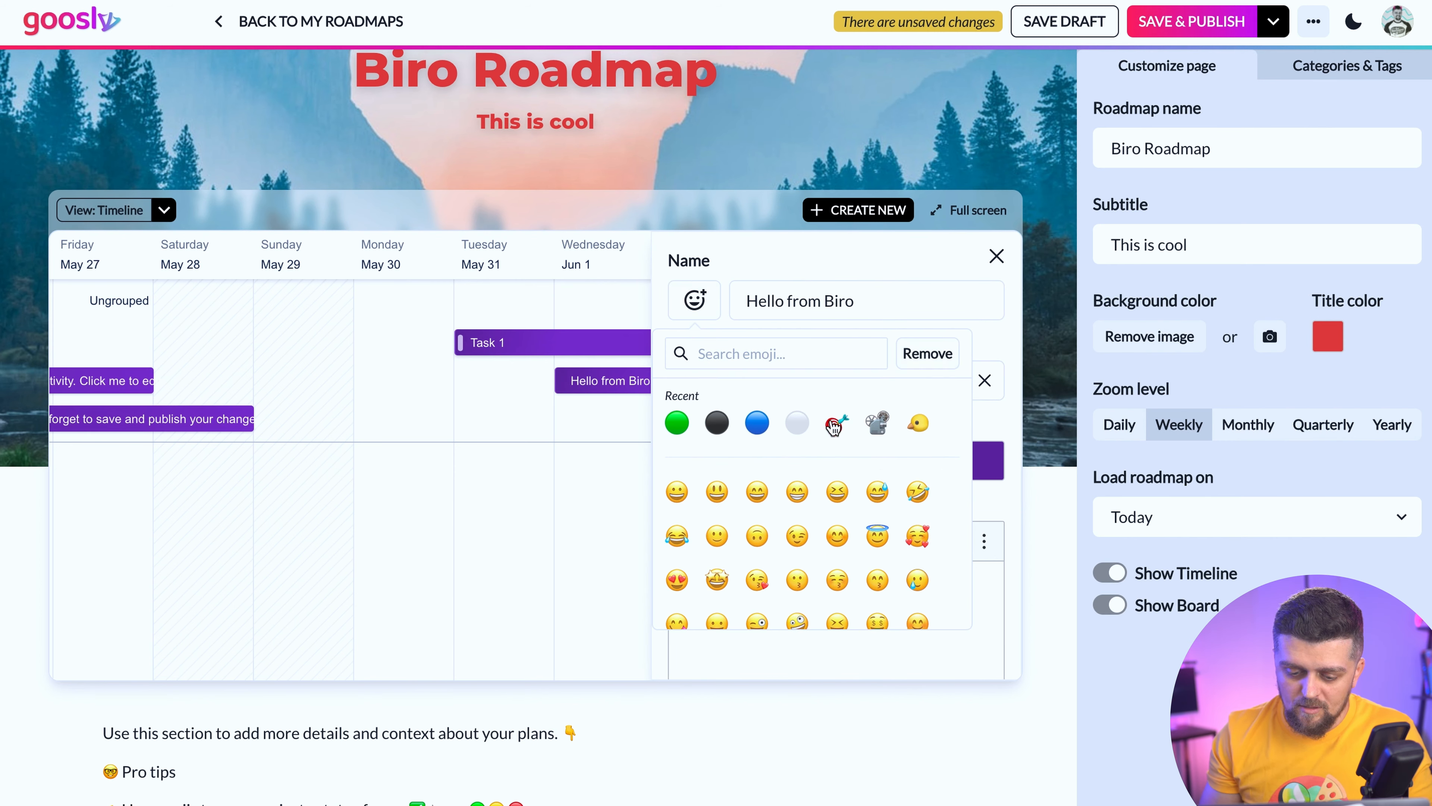
left_click(837, 424)
left_click(897, 257)
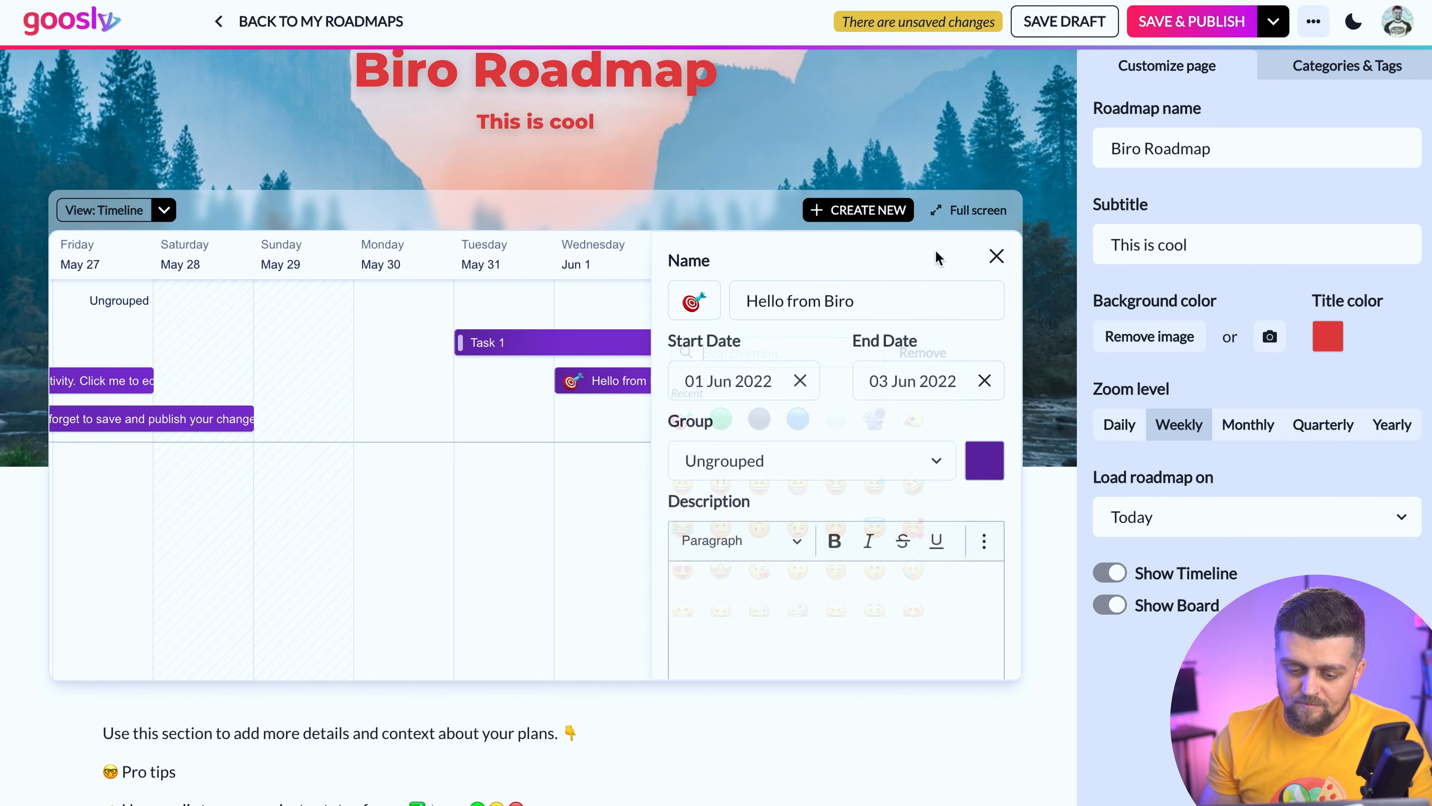
left_click(997, 257)
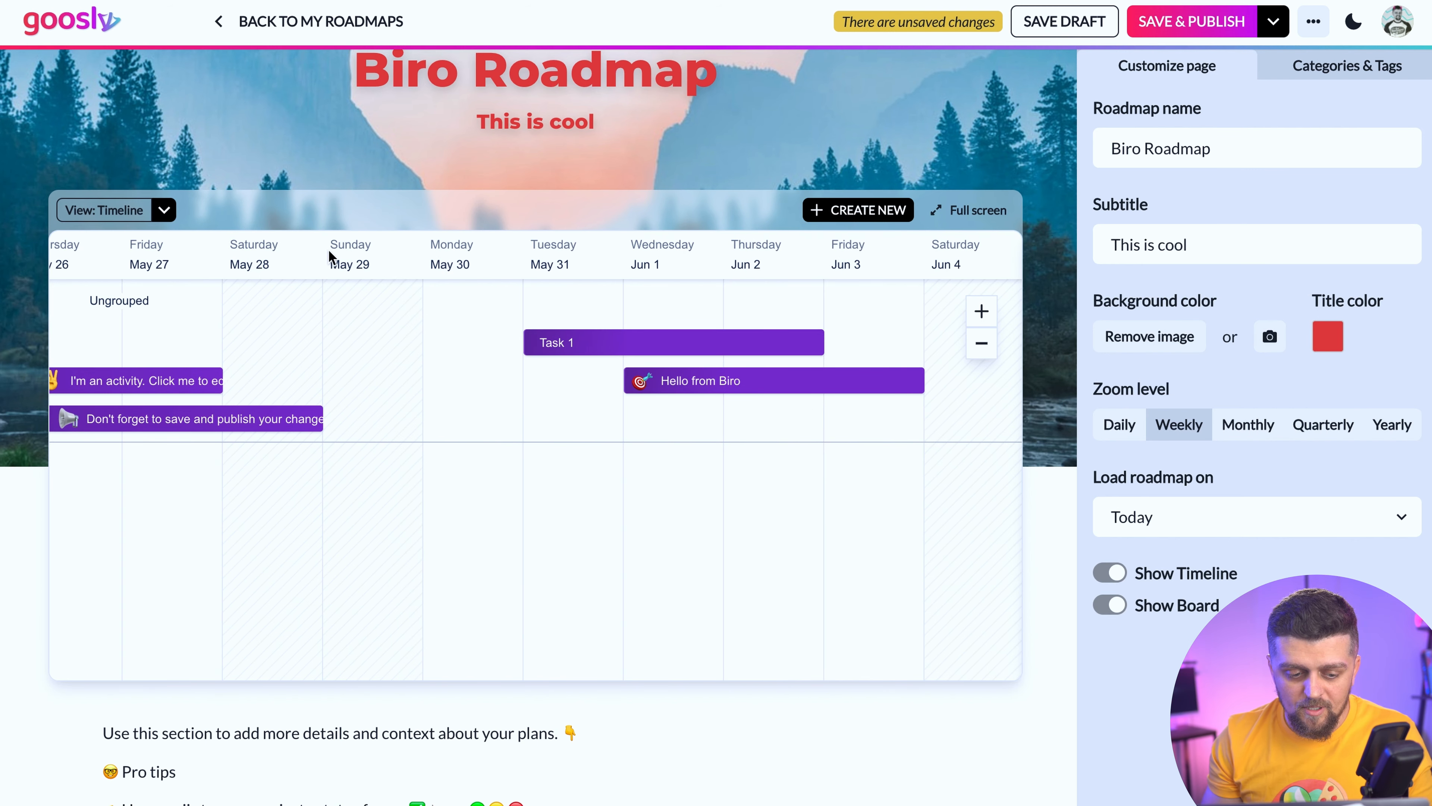
Step: View the details of the "Hello from Biro" activity, including its dates, group and description, and close them
left_click_drag(695, 421, 432, 444)
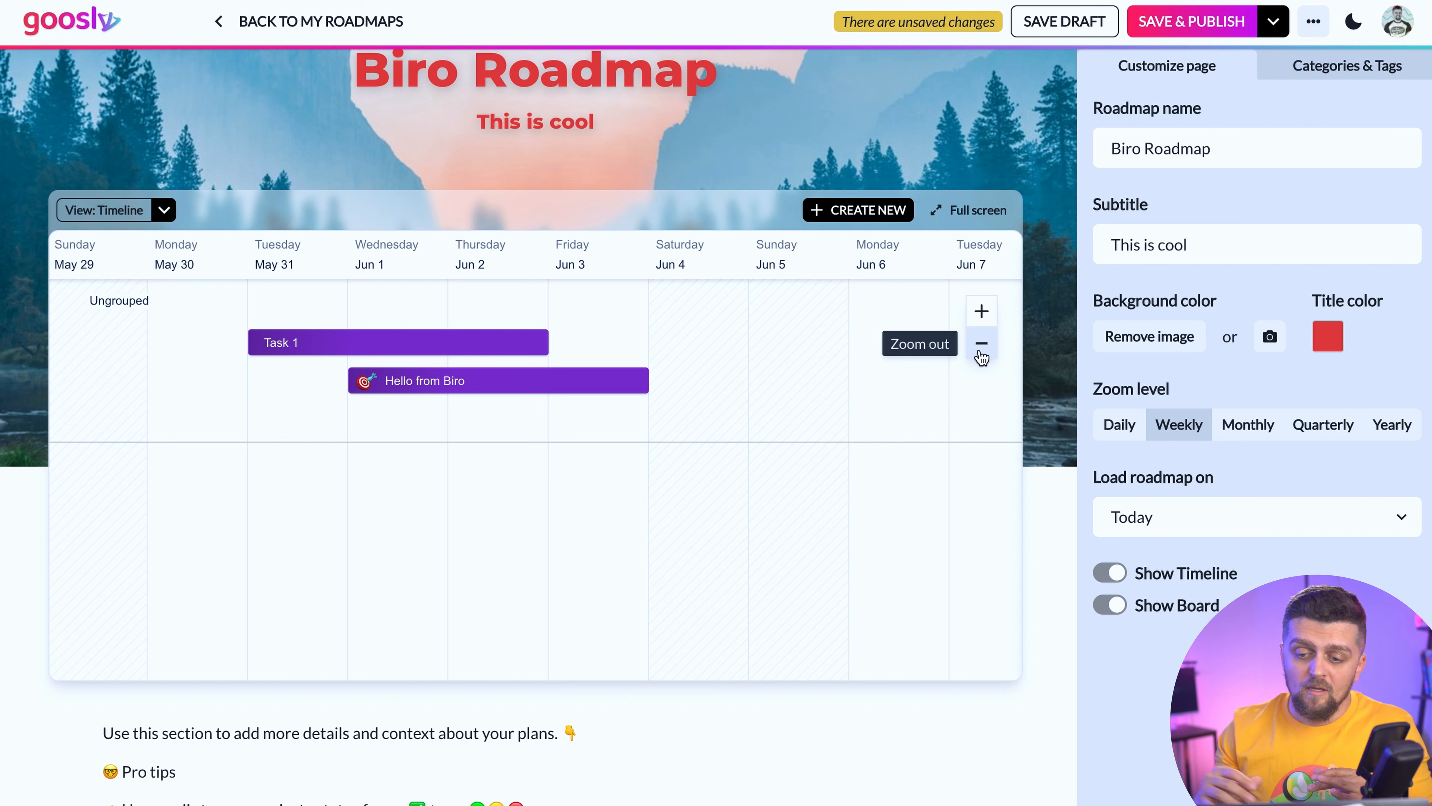
left_click(420, 386)
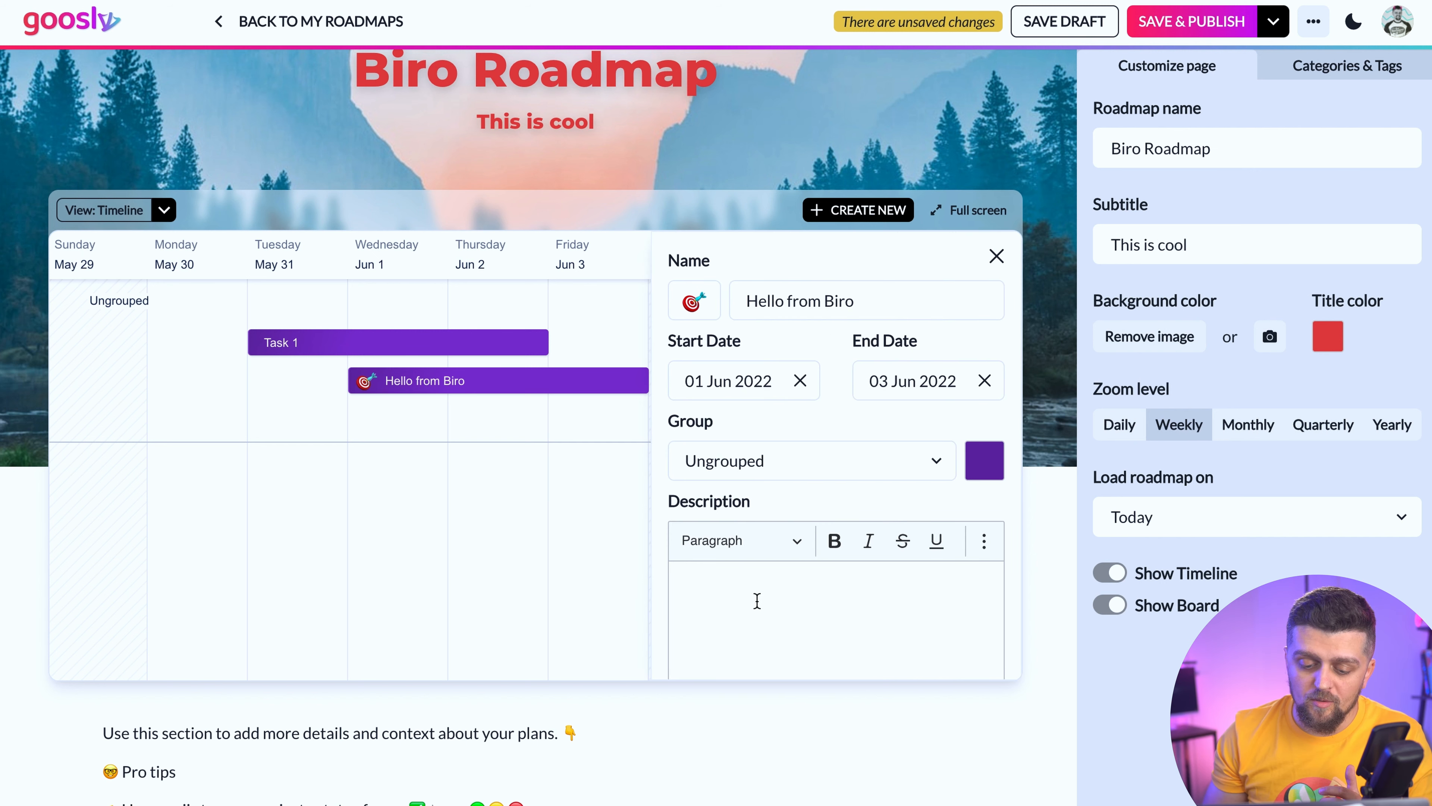
left_click(997, 256)
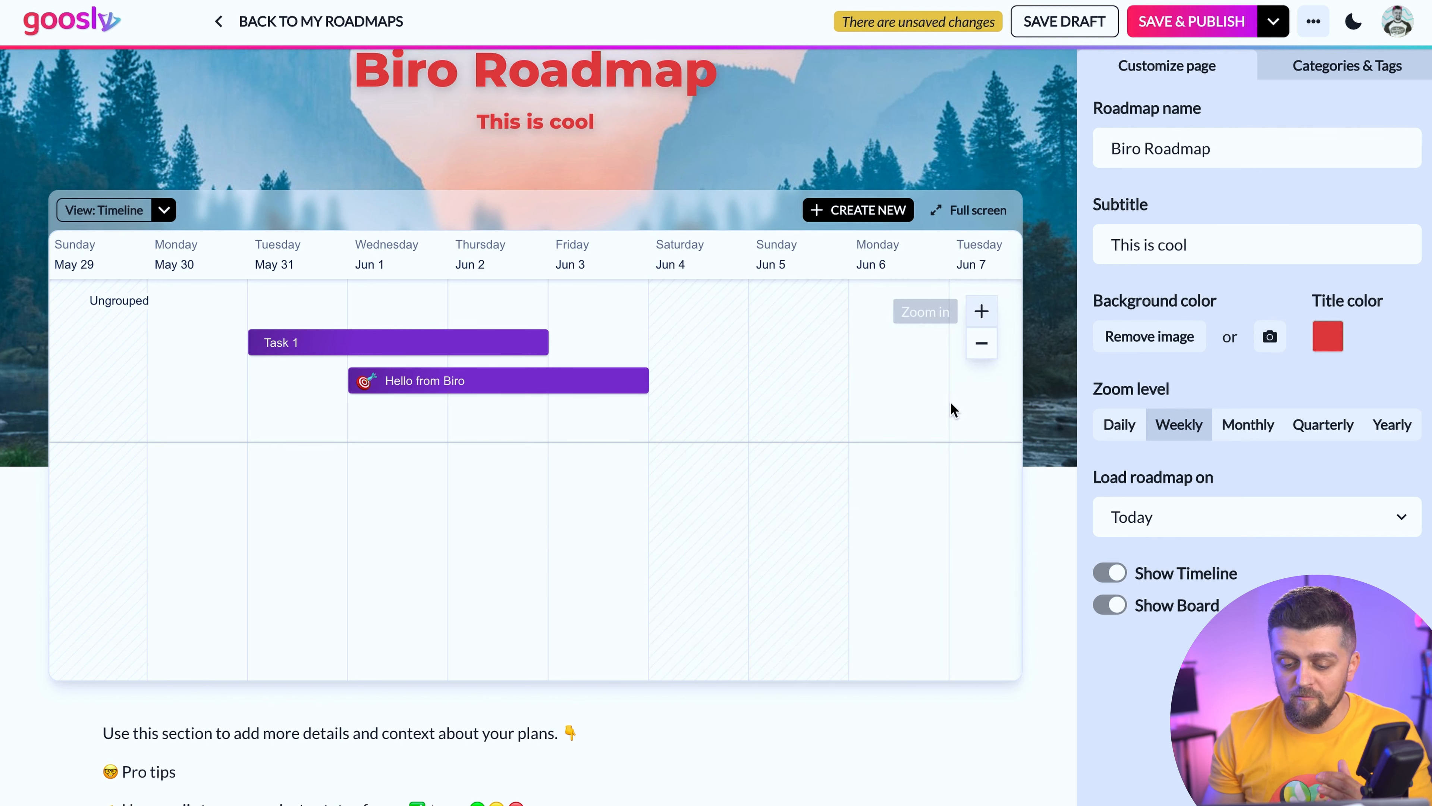
Step: At the week-by-week timeline scale, create an activity named "Weekly" starting in the June 5 to June 11 week
left_click(982, 344)
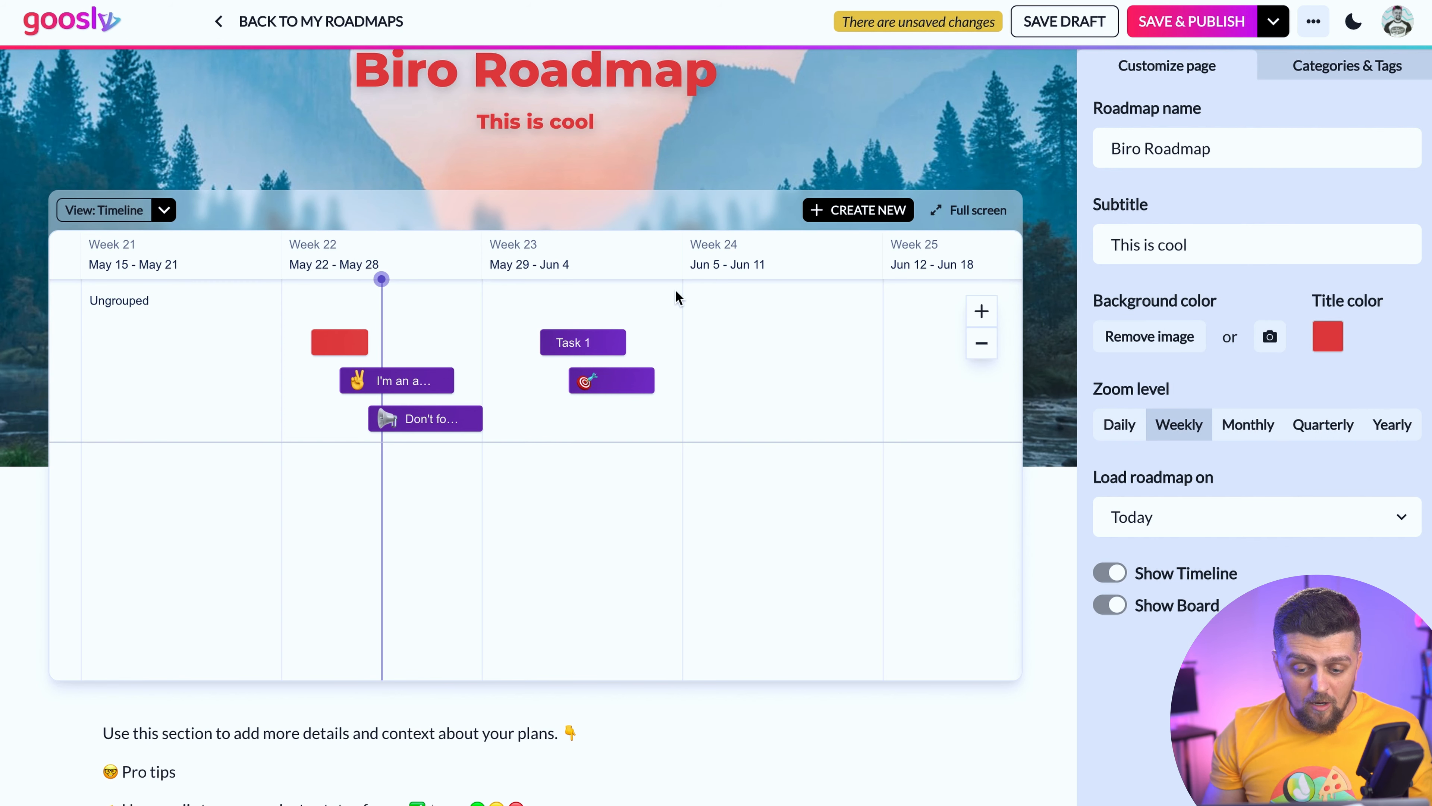
double_click(695, 320)
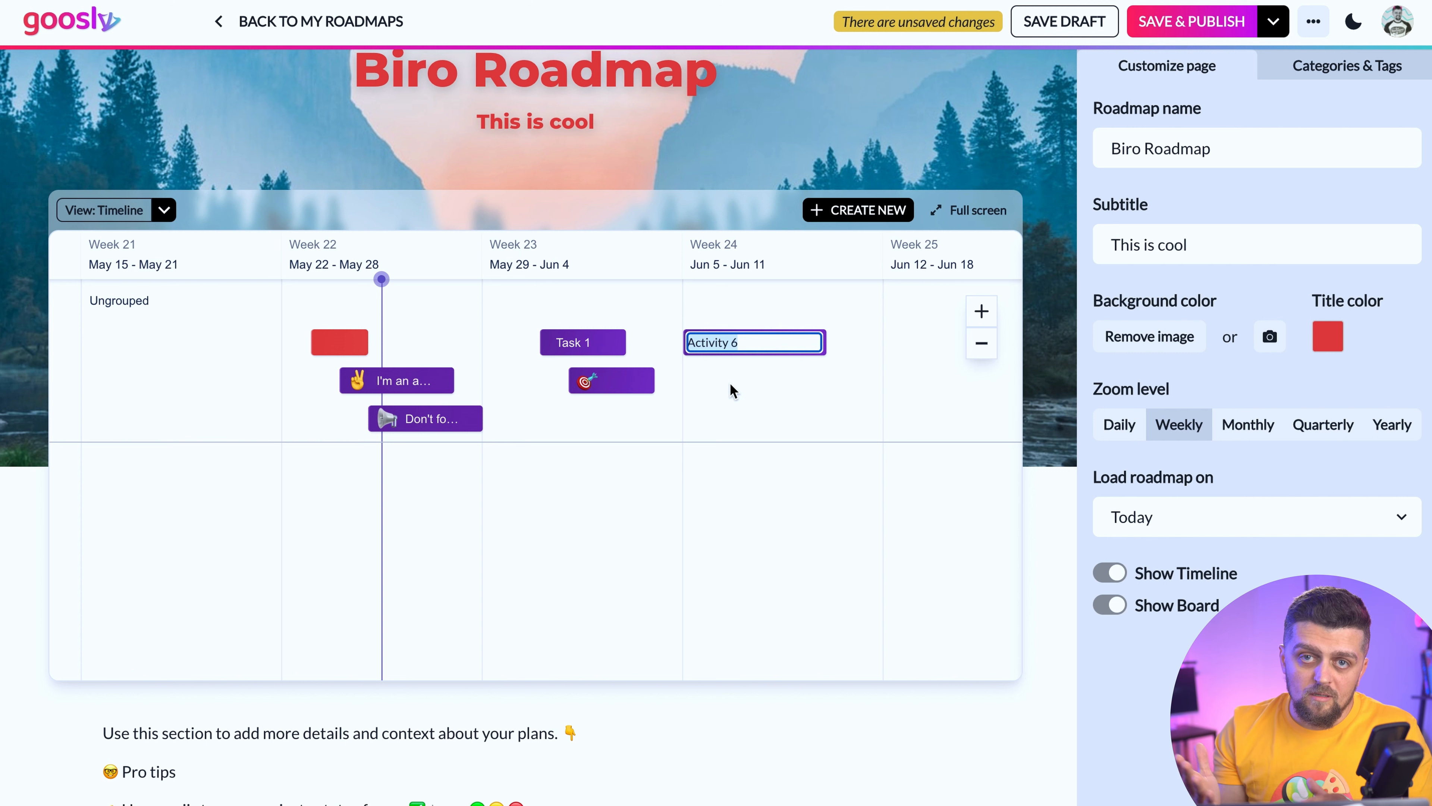
type("Weekly")
key("Return")
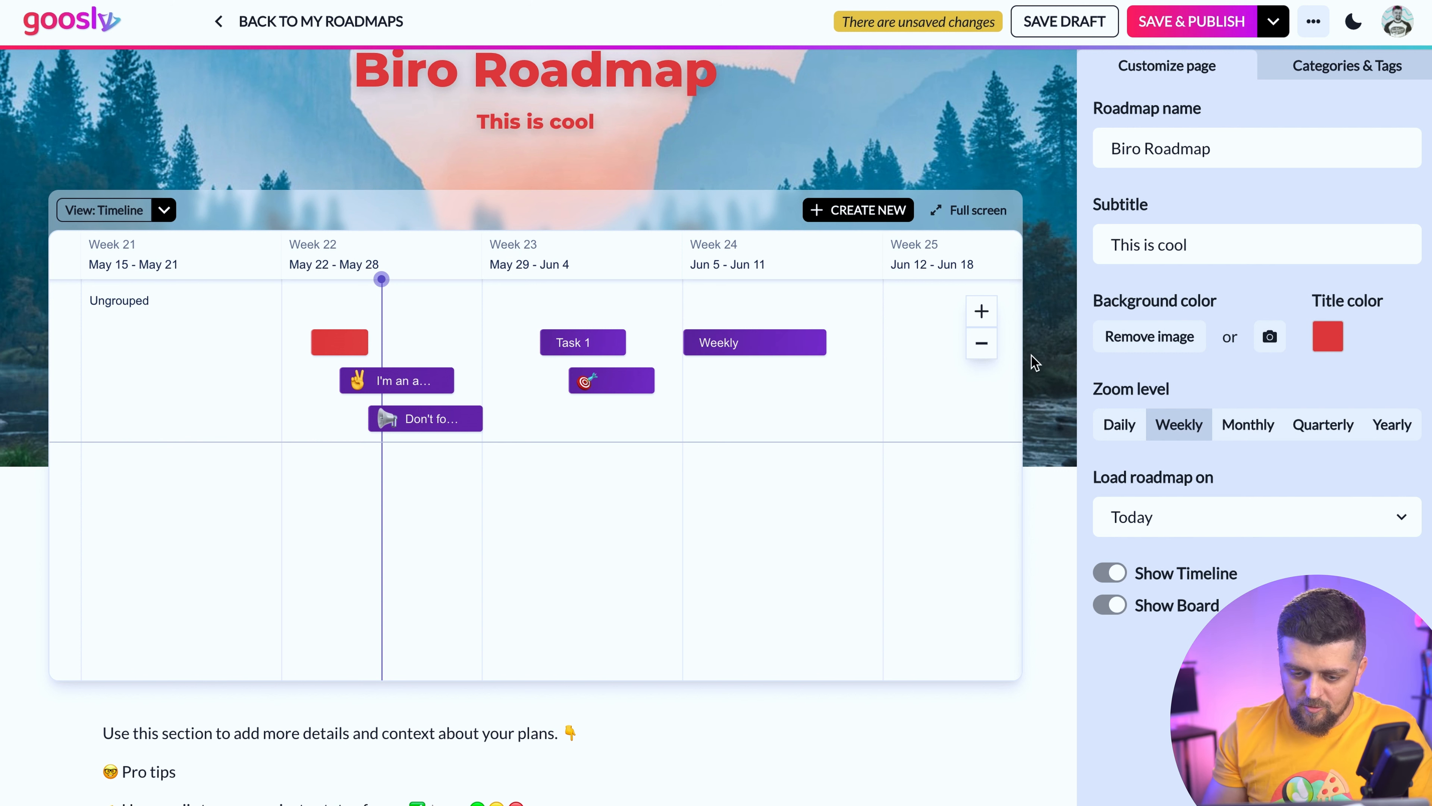
Step: At the month-by-month timeline scale, create an activity named "Month" about one month long, starting in early June
left_click(981, 311)
left_click(982, 343)
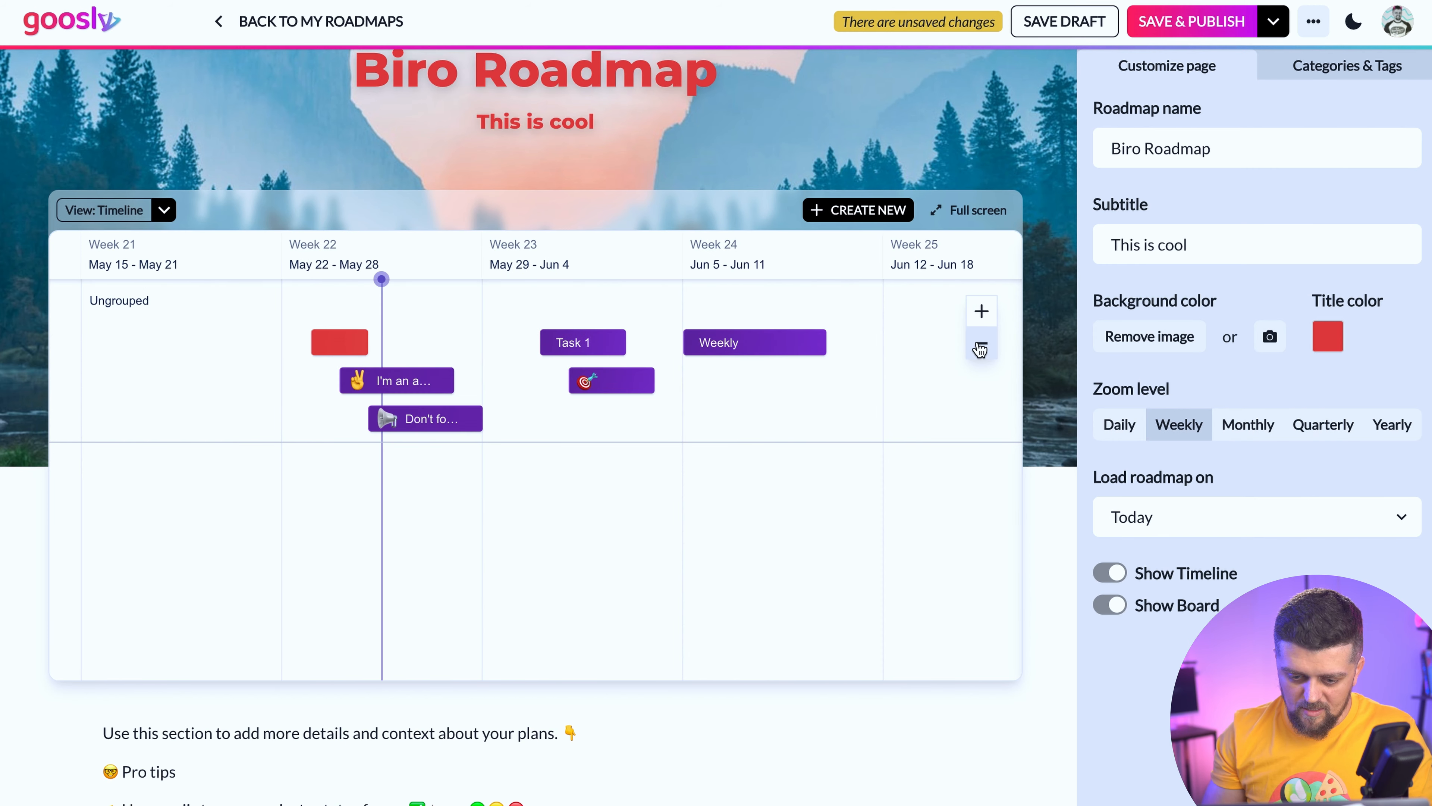
left_click(982, 344)
left_click(693, 426)
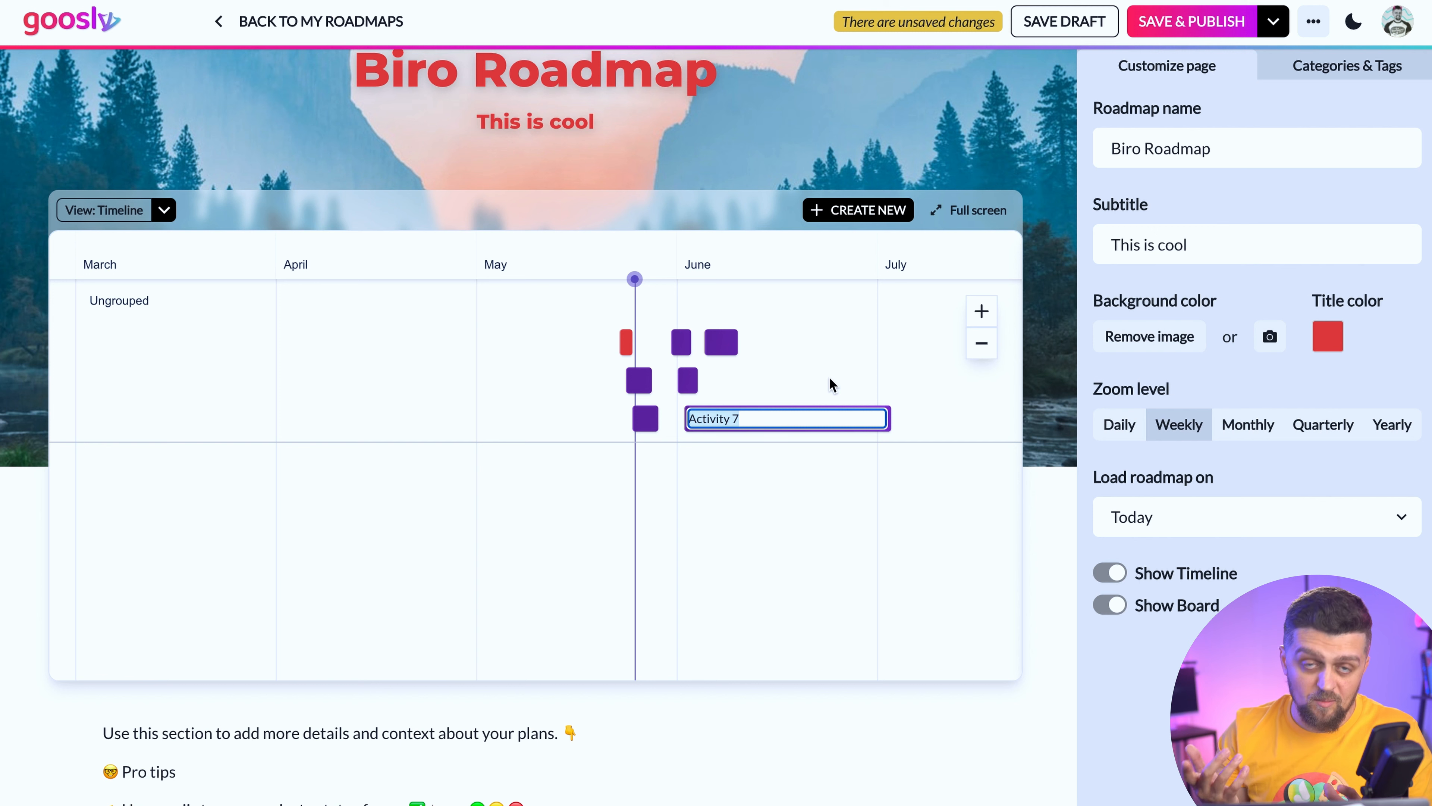
type("Month")
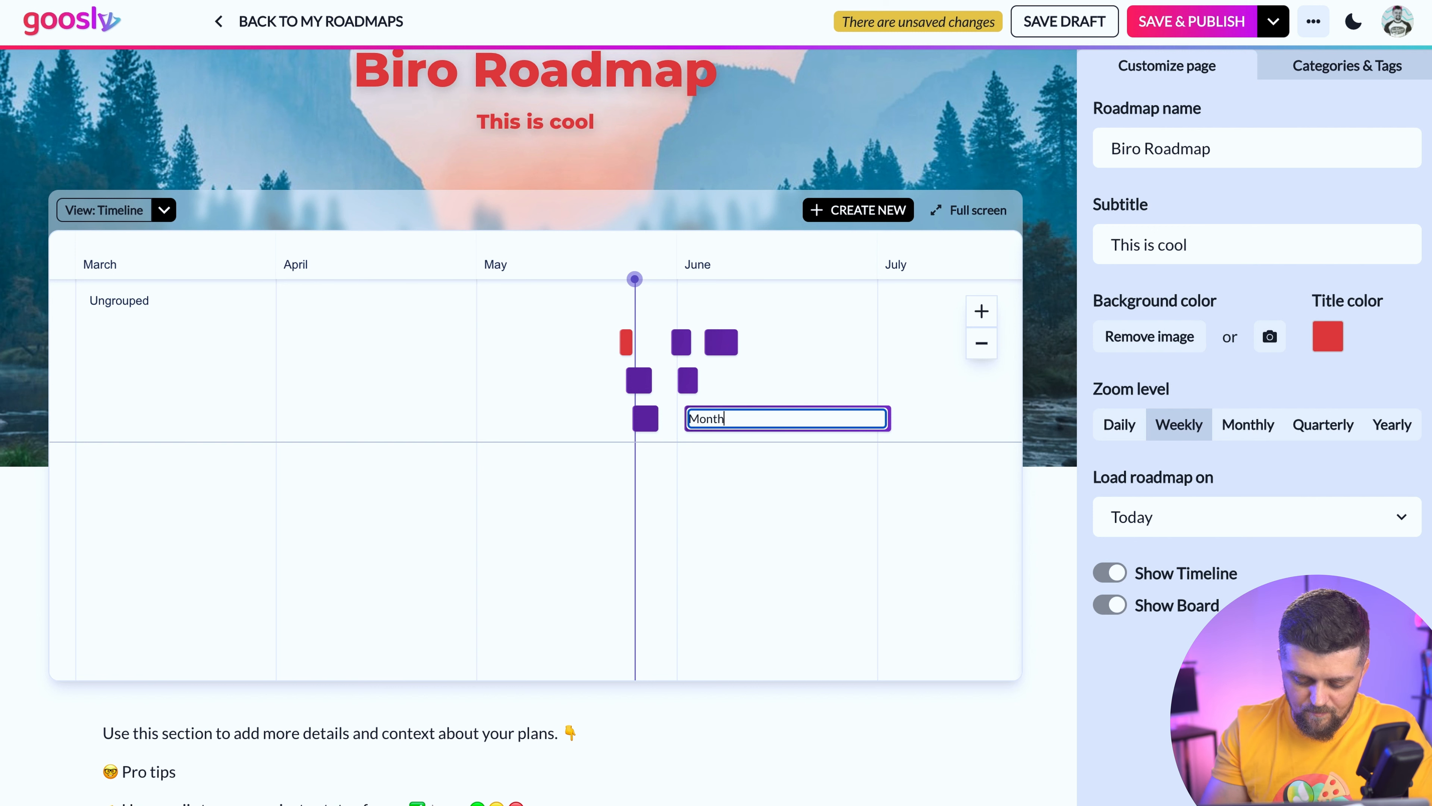
key("Return")
Step: Create a new timeline group titled "Marketing" with the preset pink color
left_click(981, 310)
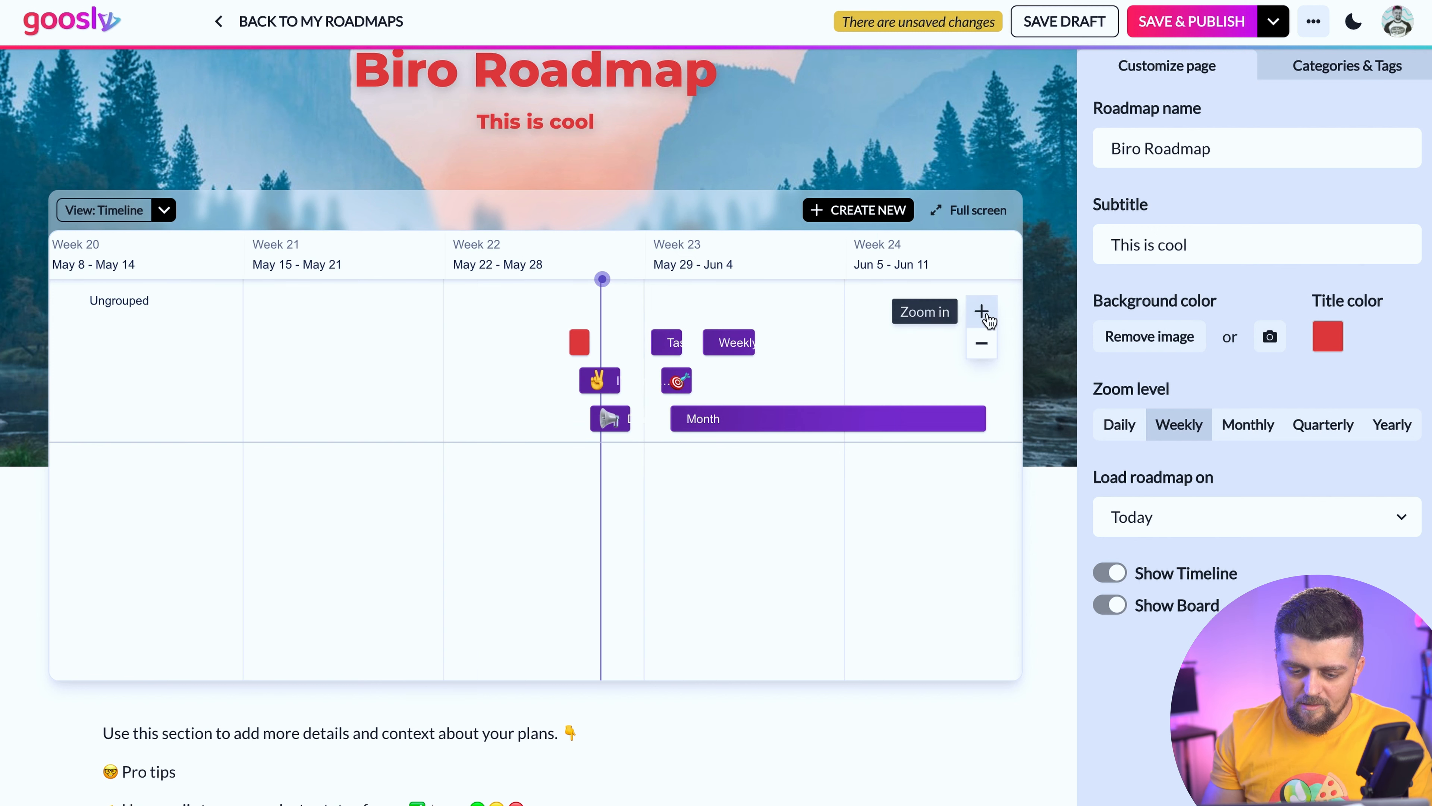
left_click(982, 311)
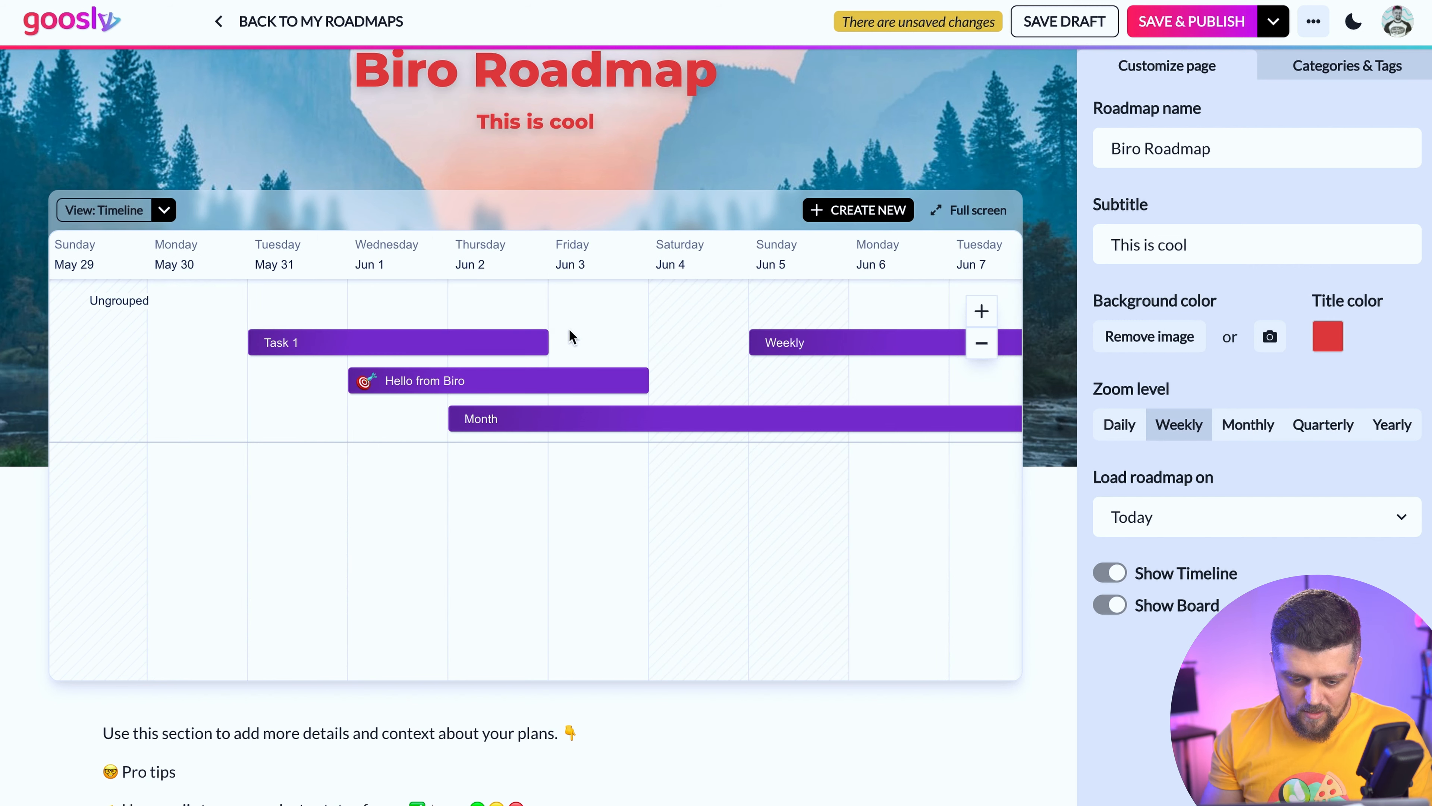
scroll(568, 328, "left", 3)
scroll(605, 402, "left", 3)
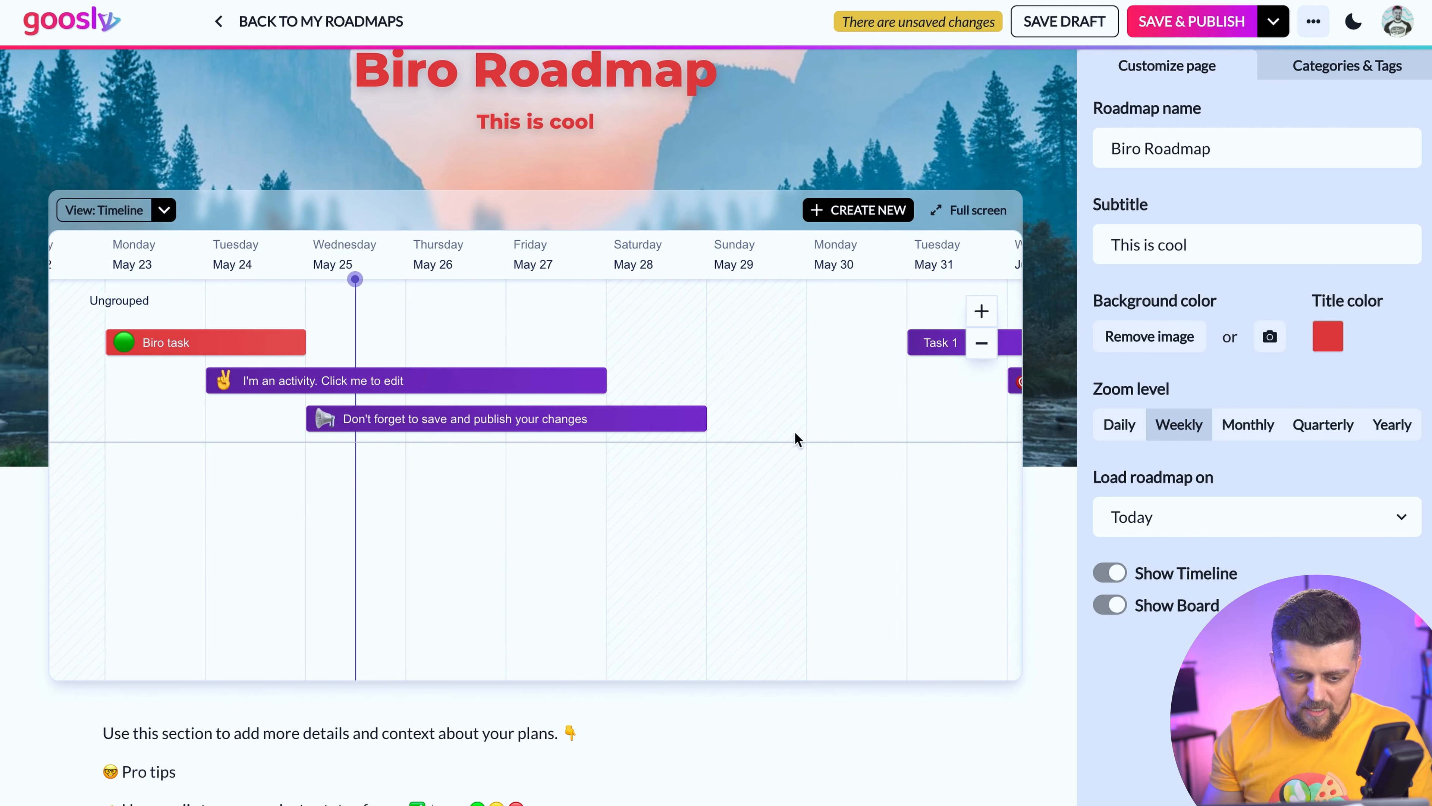
scroll(703, 460, "right", 1)
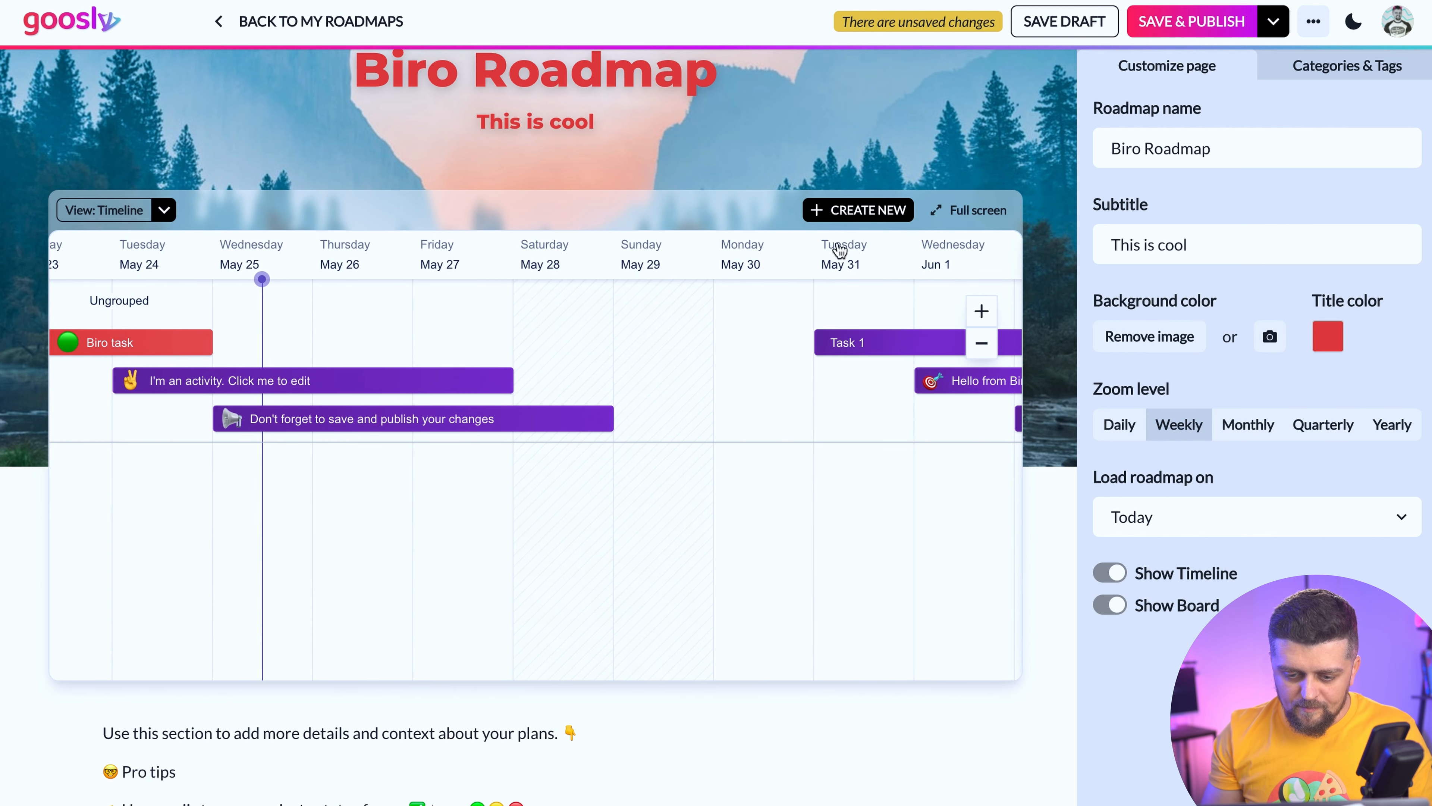
left_click(866, 217)
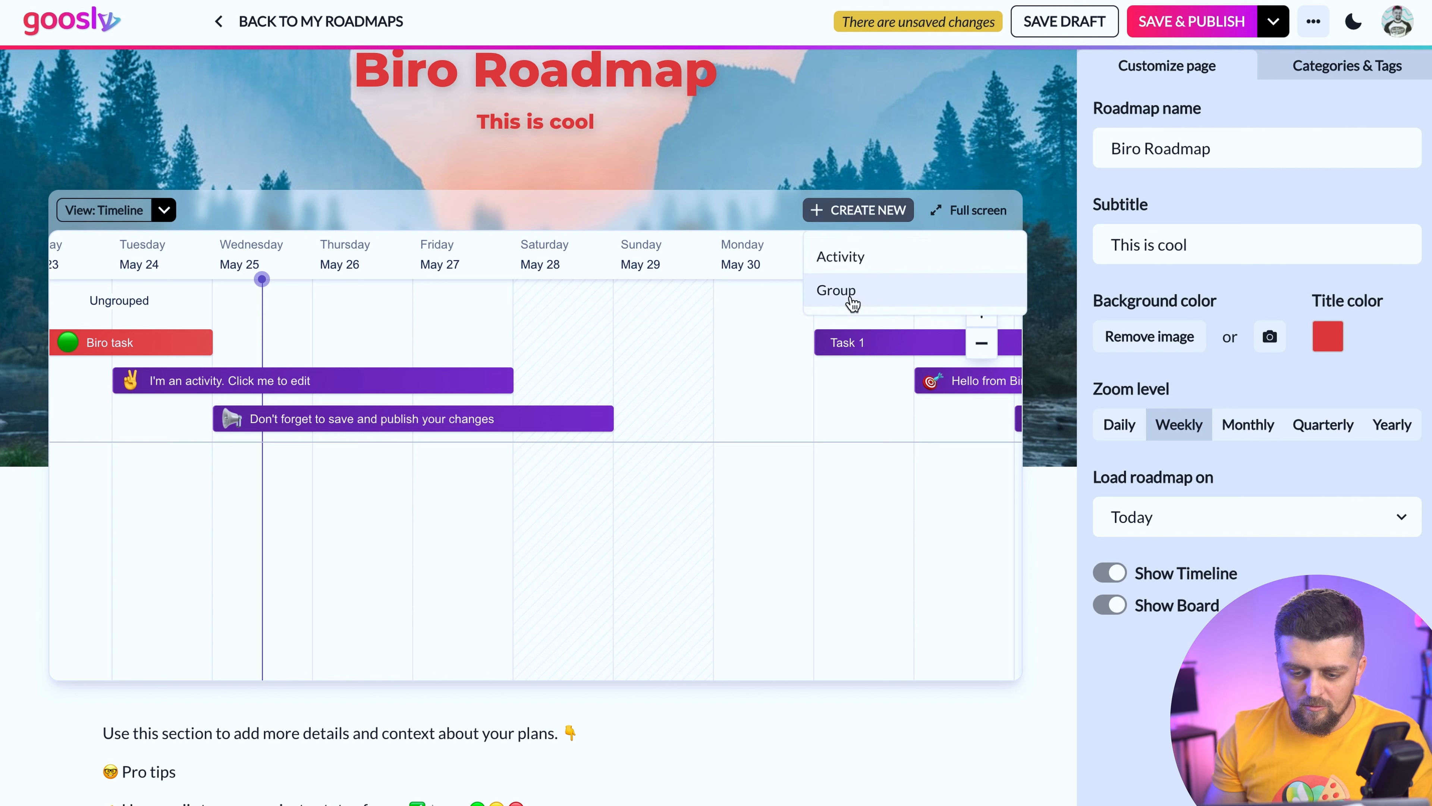
left_click(853, 298)
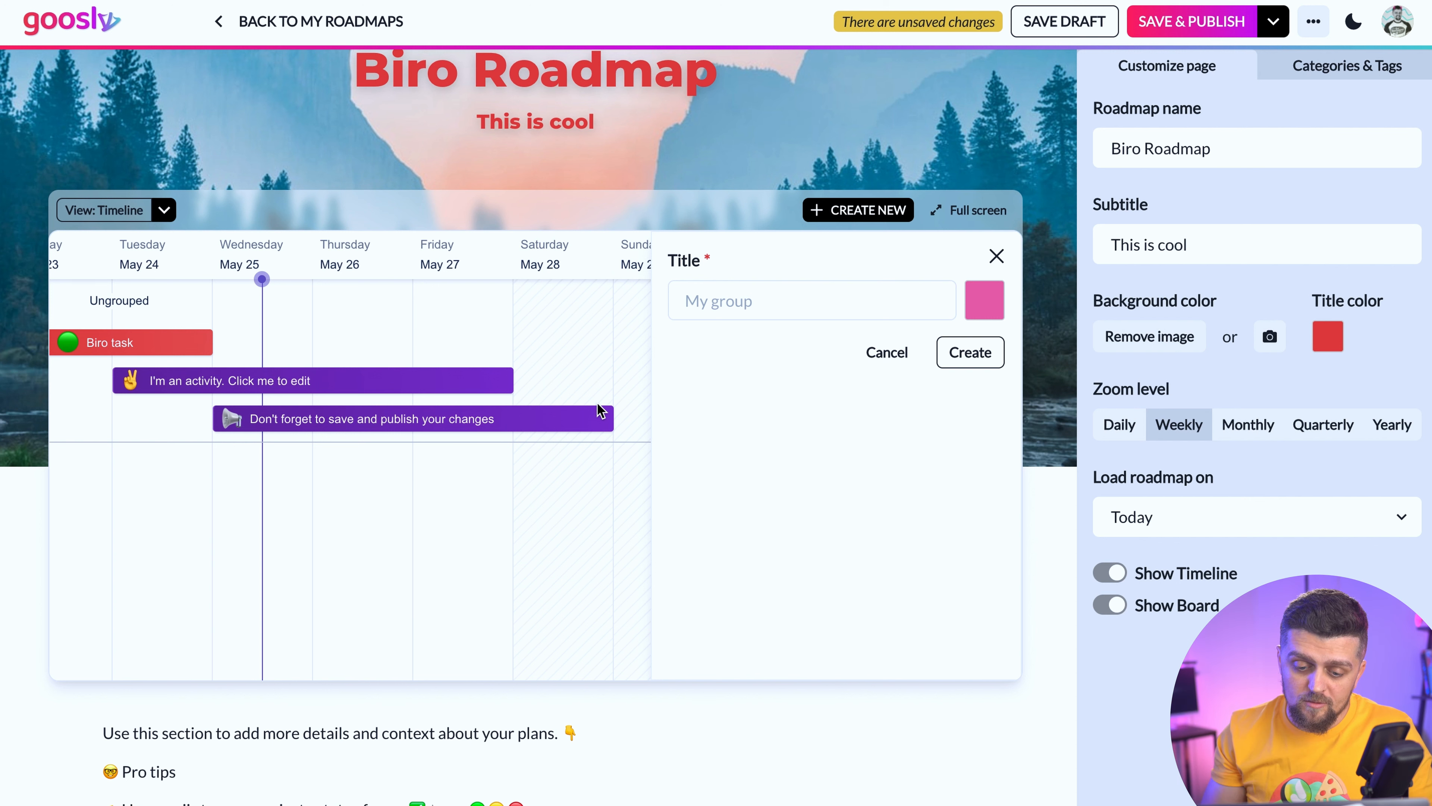
left_click(813, 307)
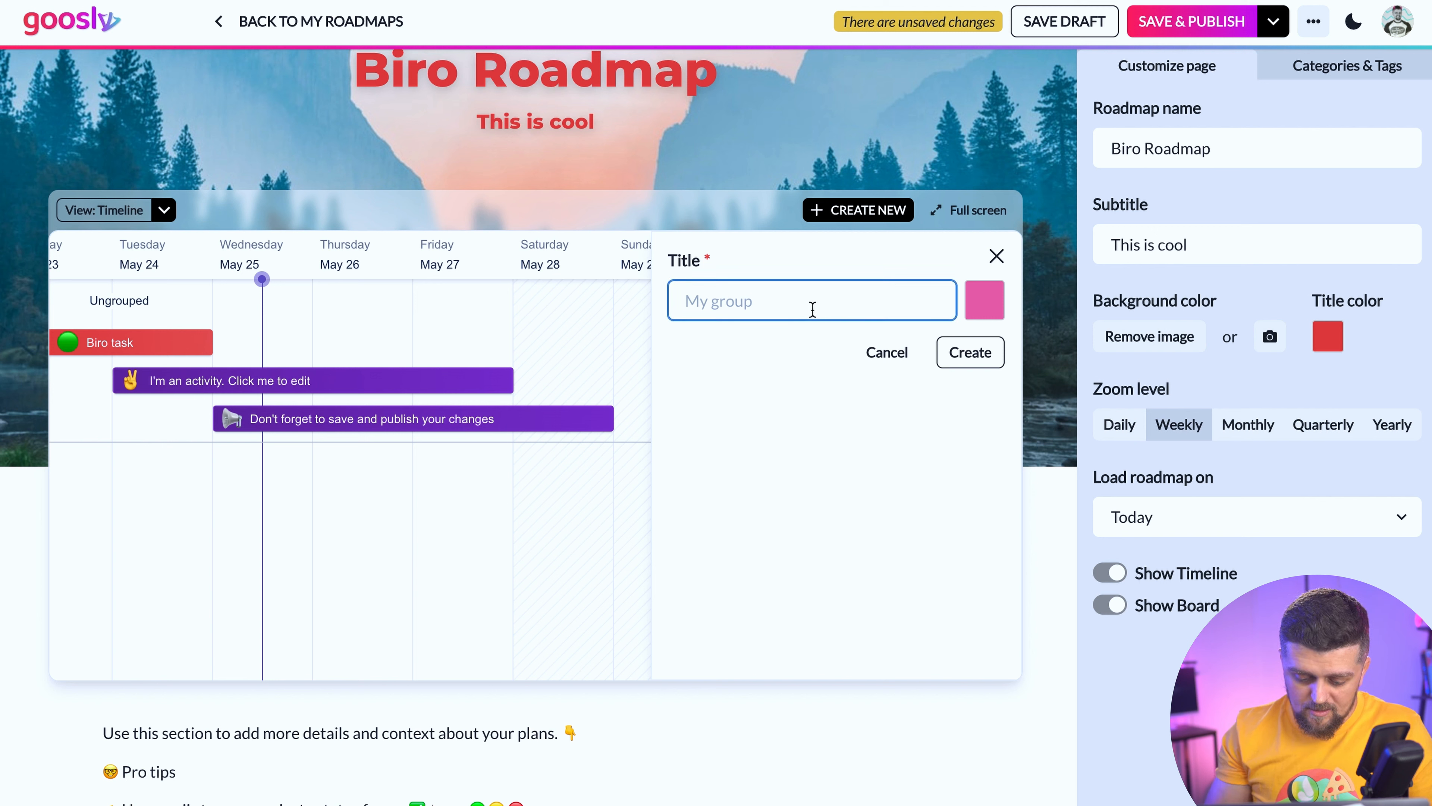
type("Marketing")
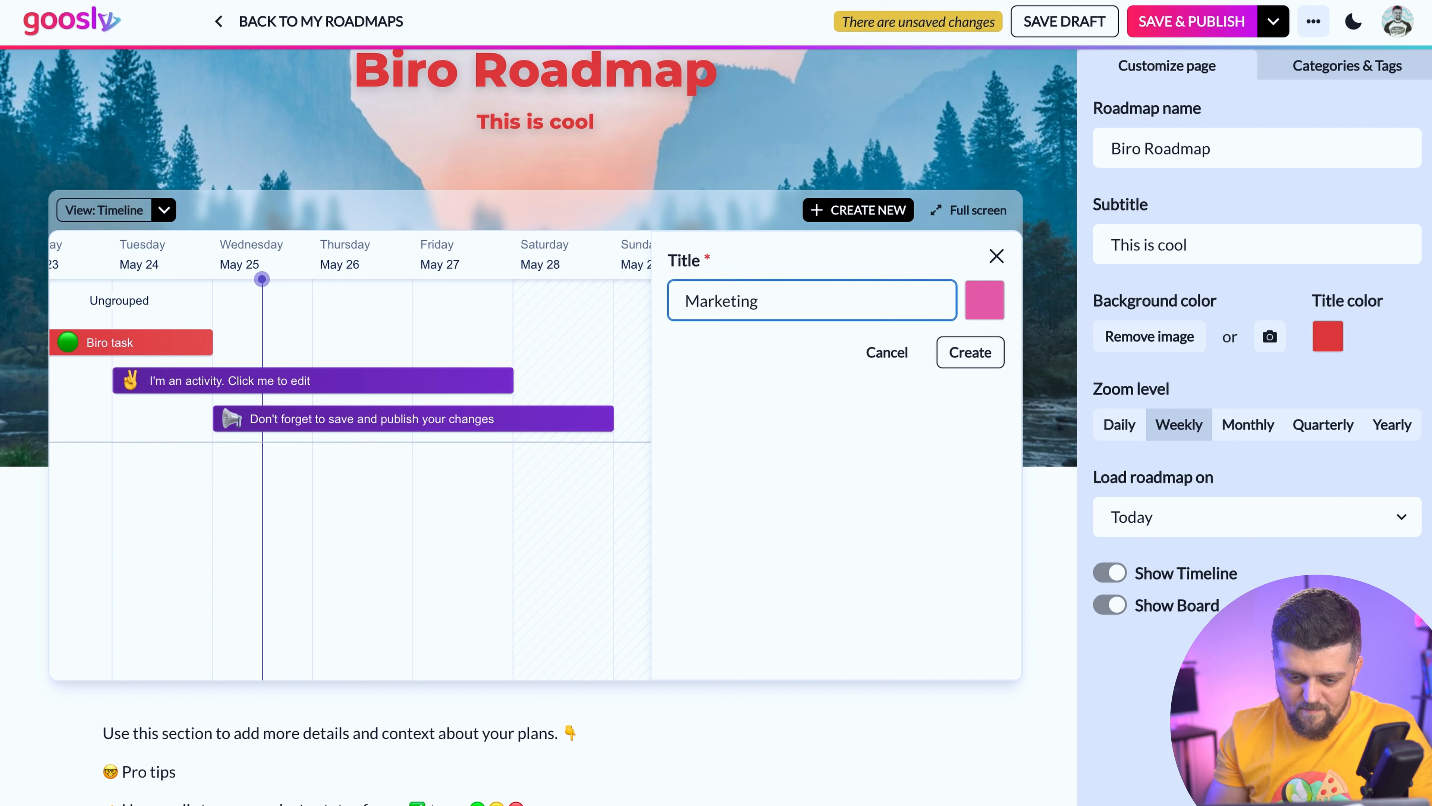
key("Return")
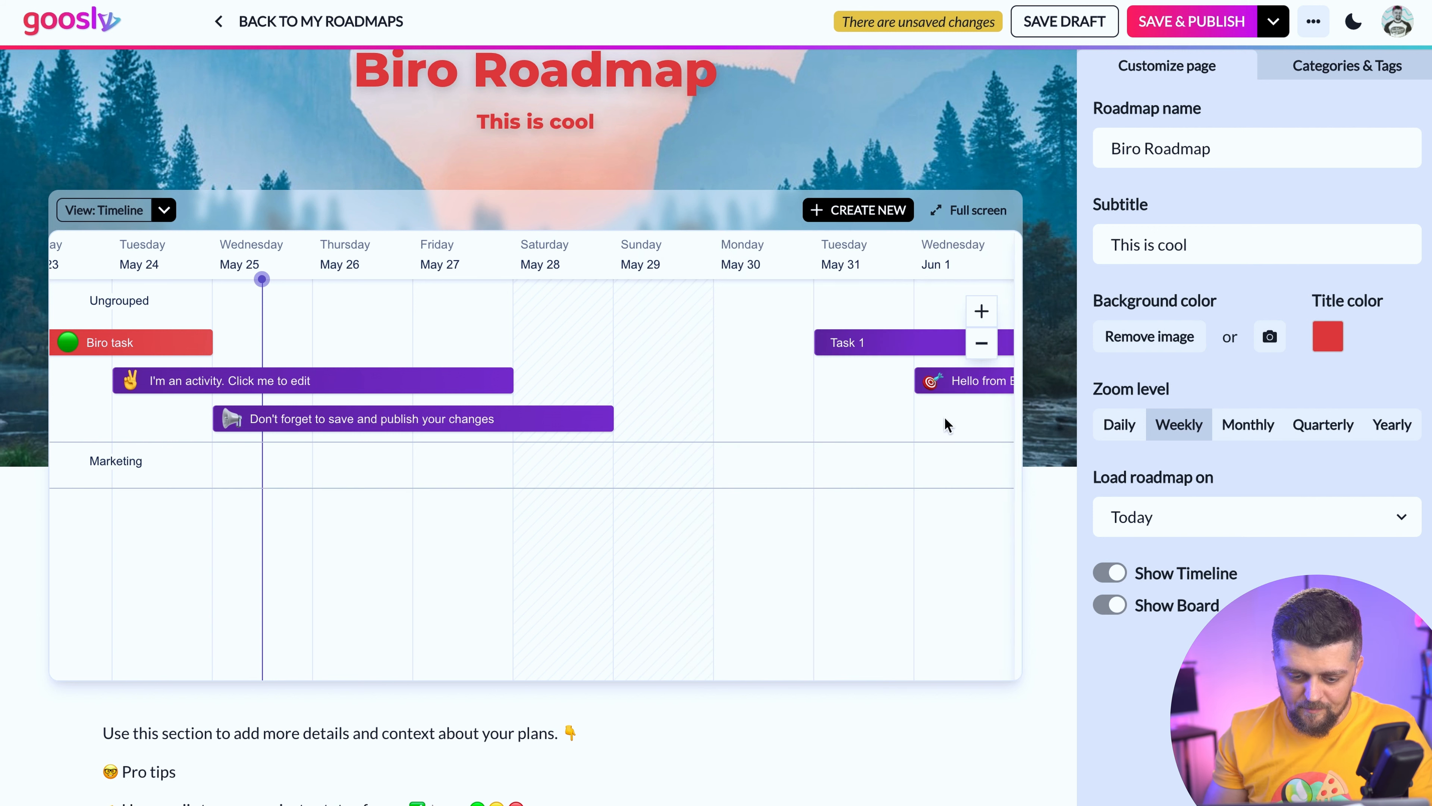
Step: Create a new timeline group titled "Development" with the preset pink color
left_click(845, 214)
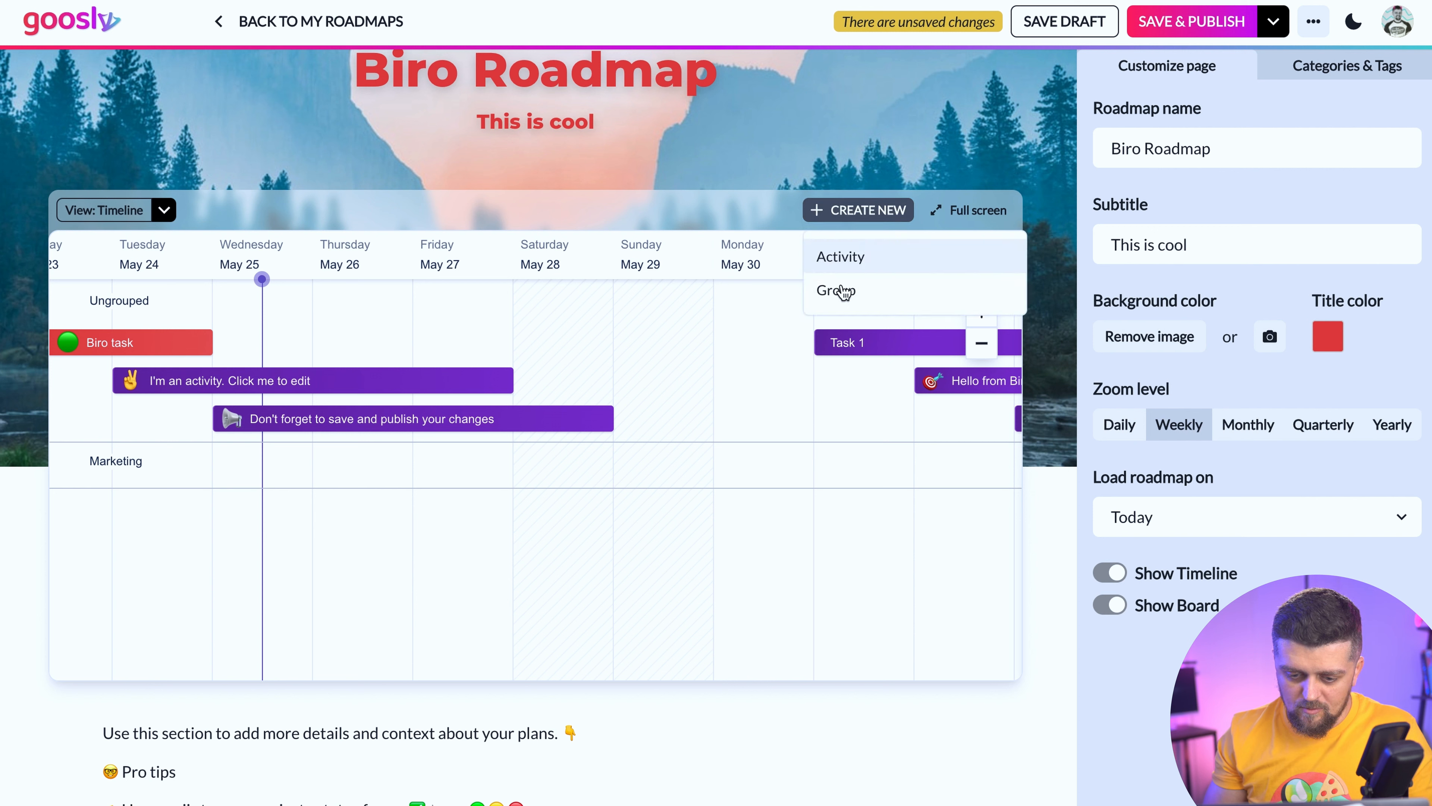
left_click(852, 294)
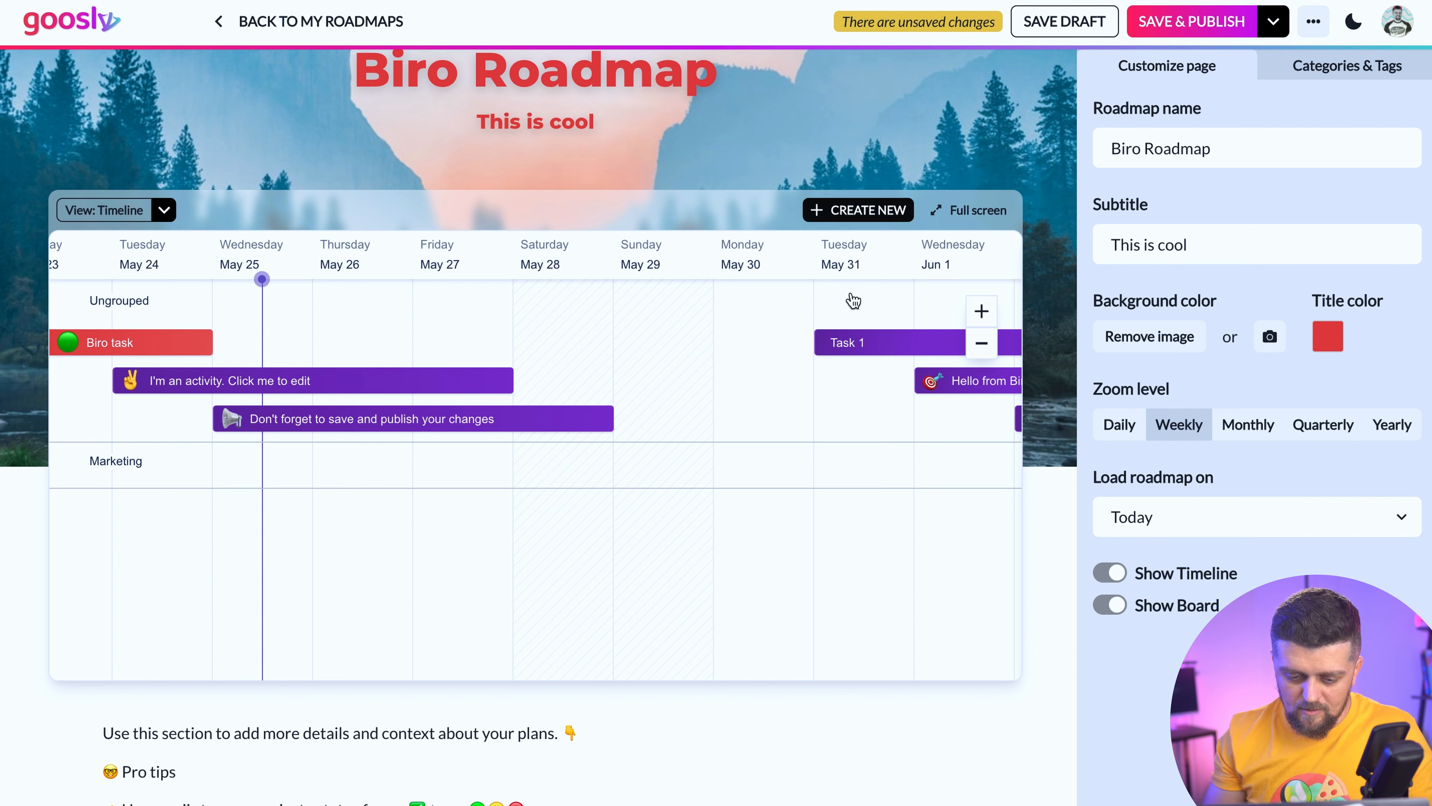
type("Development")
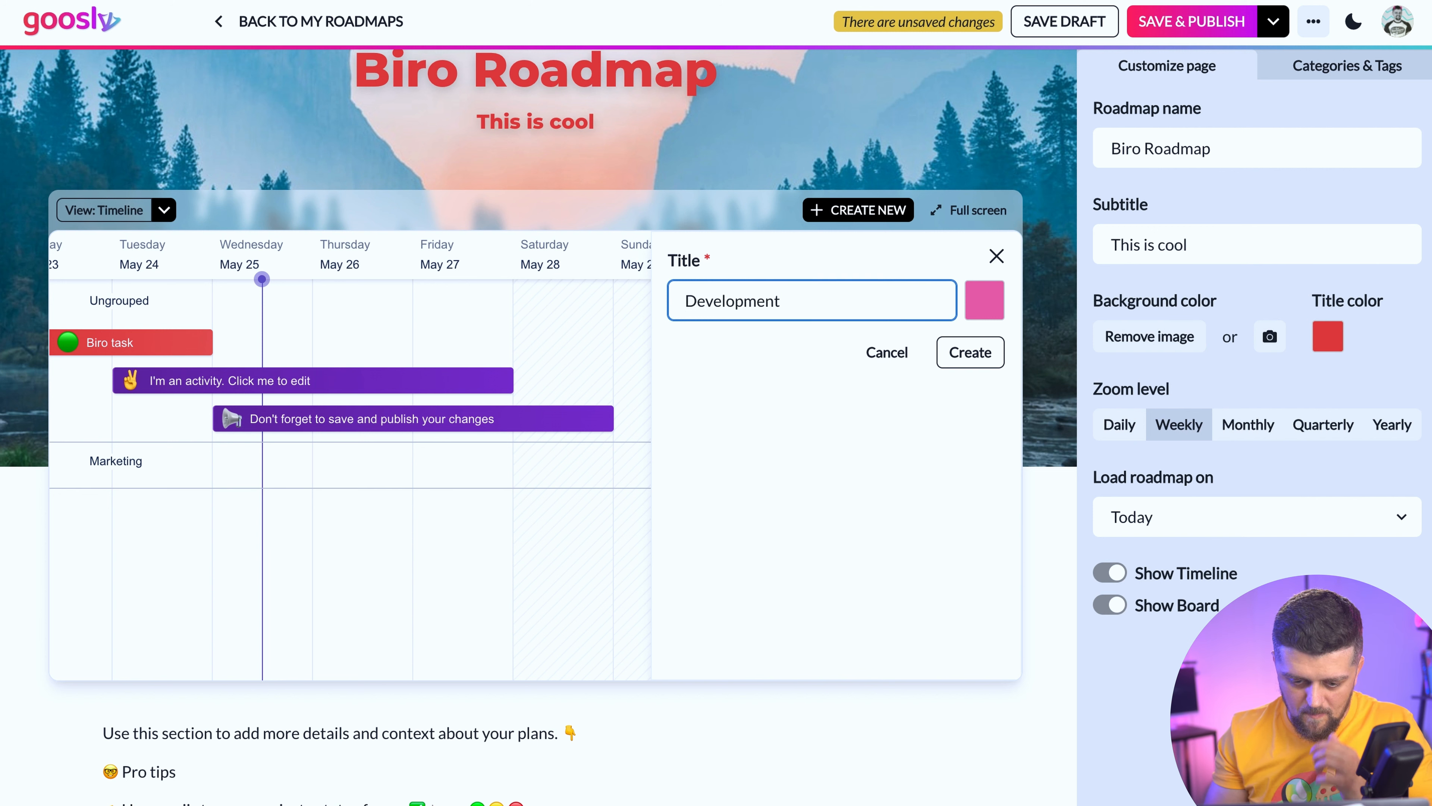
key("Return")
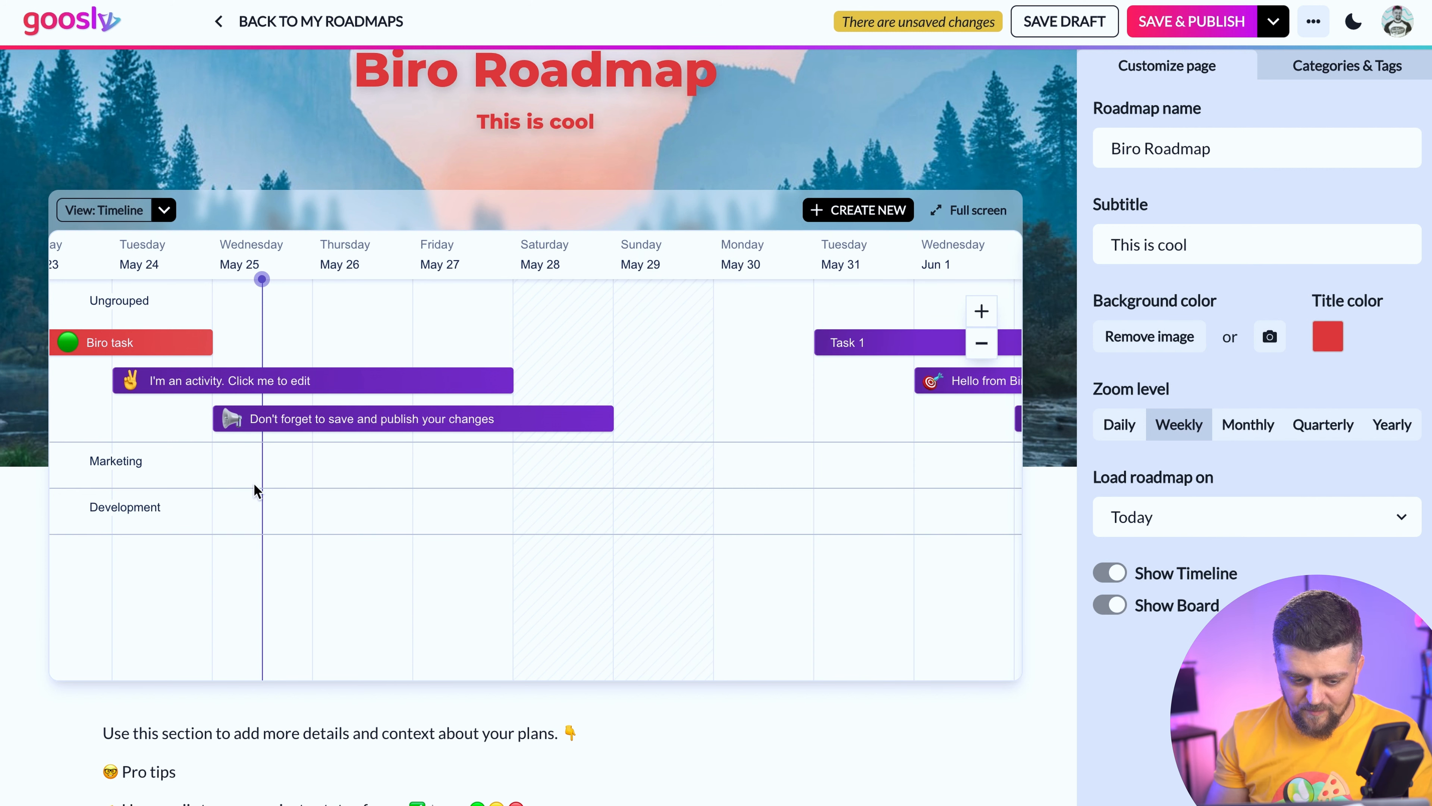
Step: Add an activity named "Create banner" to the Marketing group, spanning May 26 to May 27
left_click(339, 465)
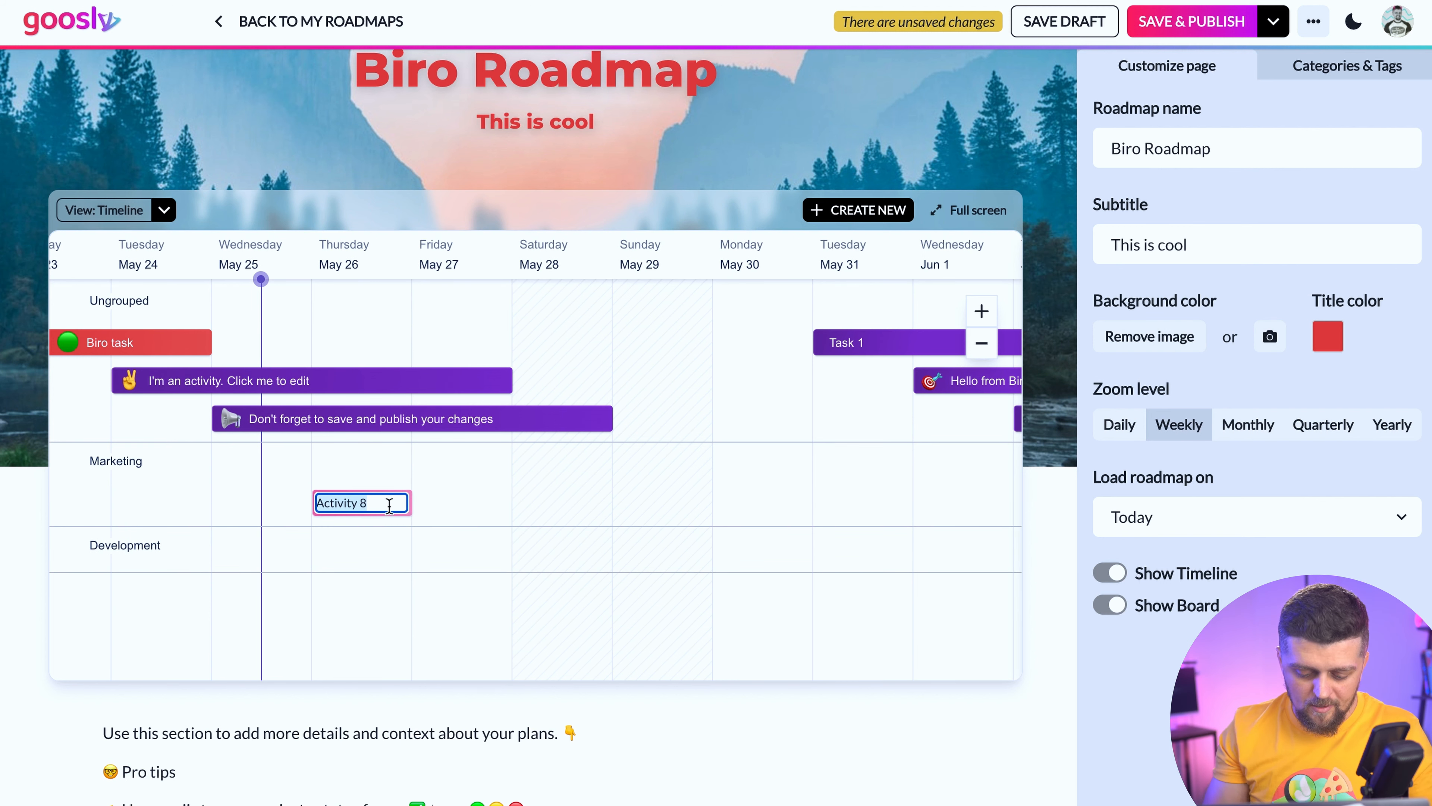
type("Cre")
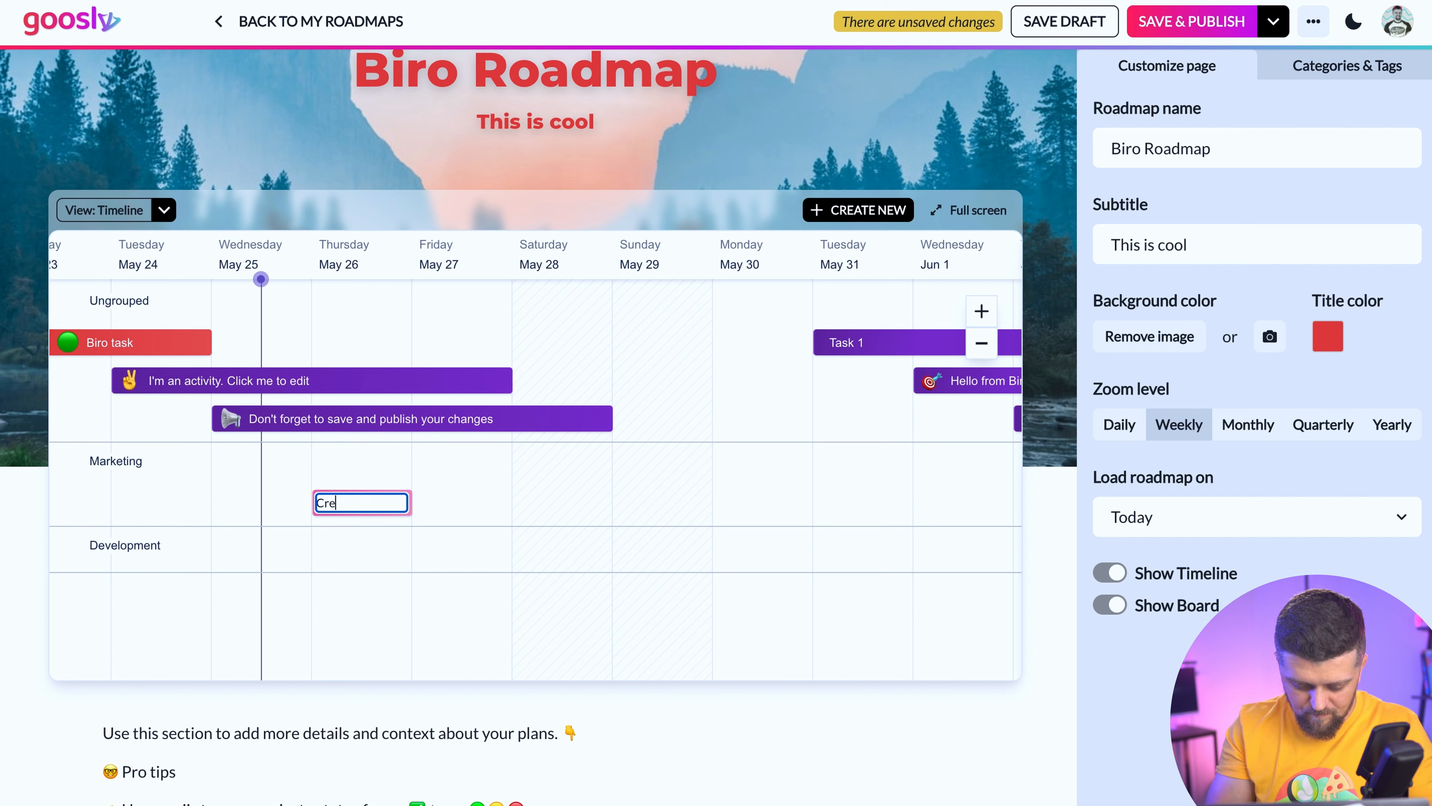
type("ate banner")
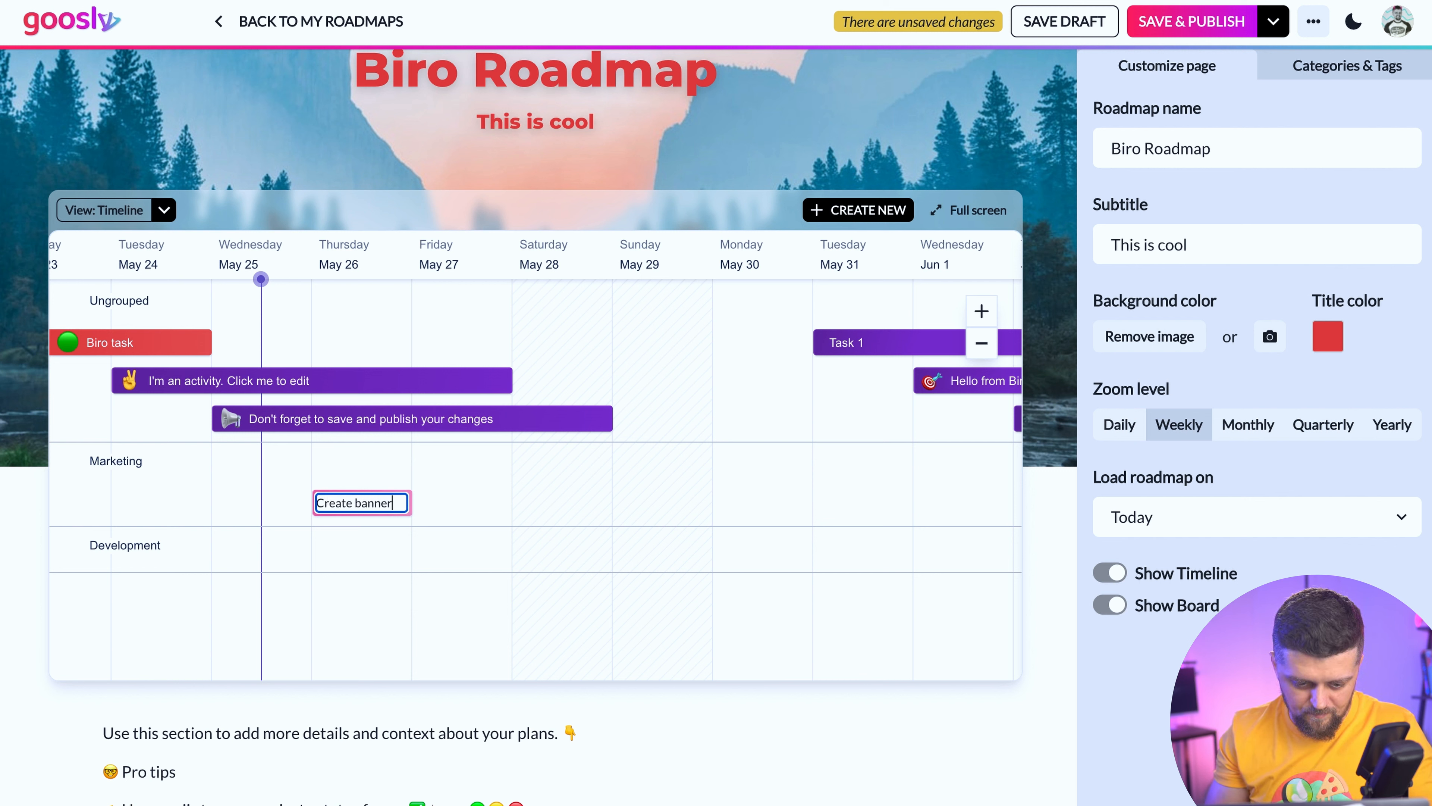
key("Return")
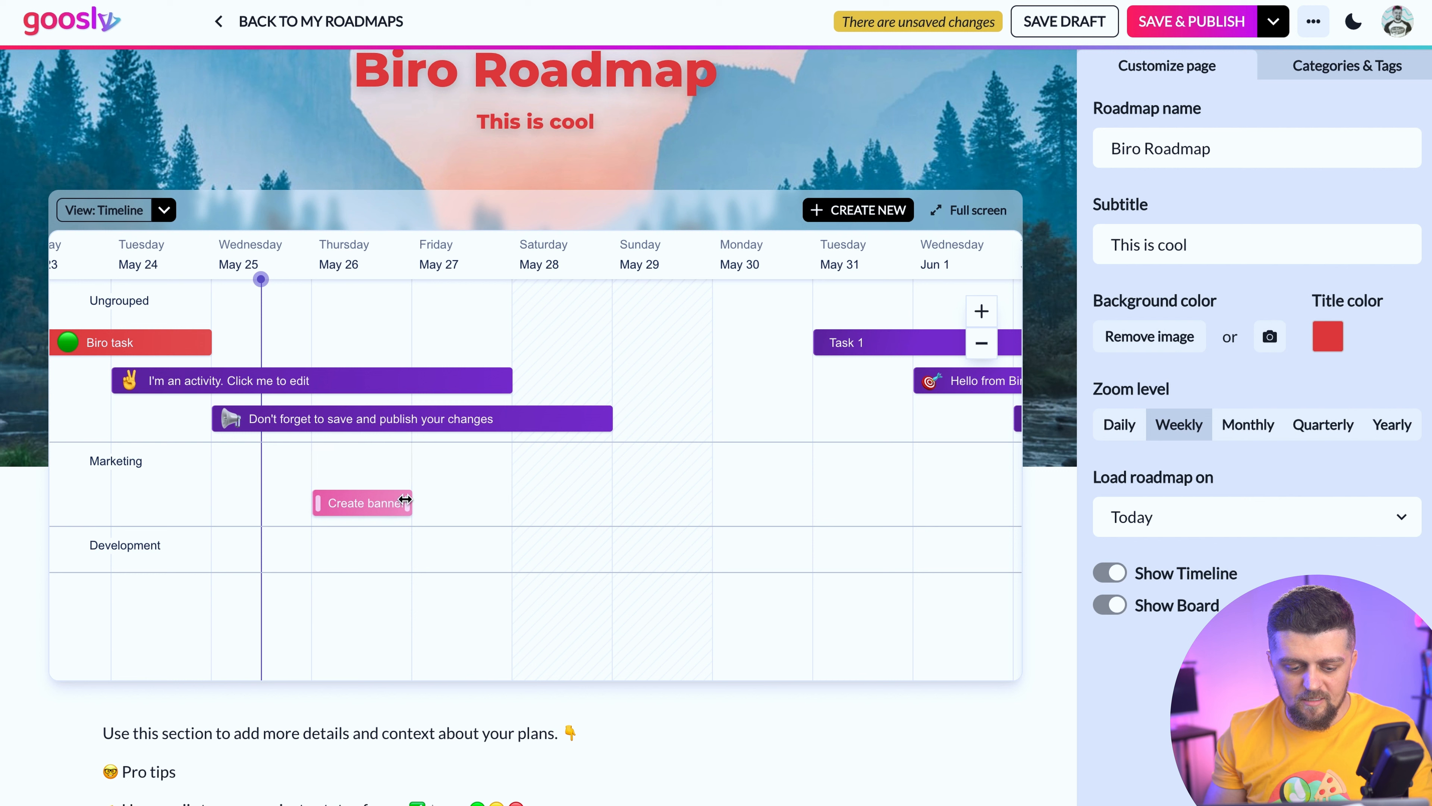
left_click_drag(406, 501, 511, 504)
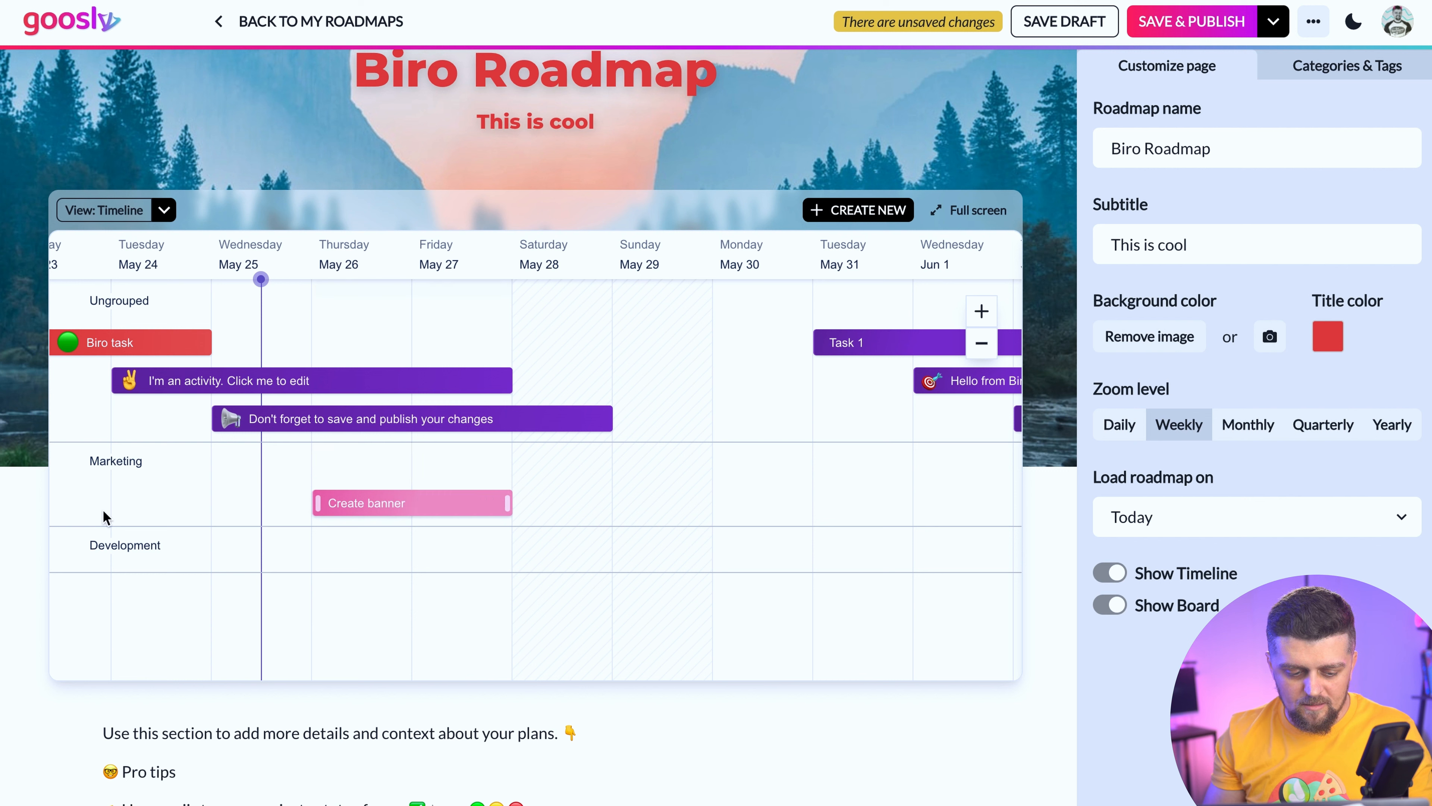
Step: Check the Marketing group's name and default color settings, and add a "Publish book" activity to that group on May 31
left_click(123, 463)
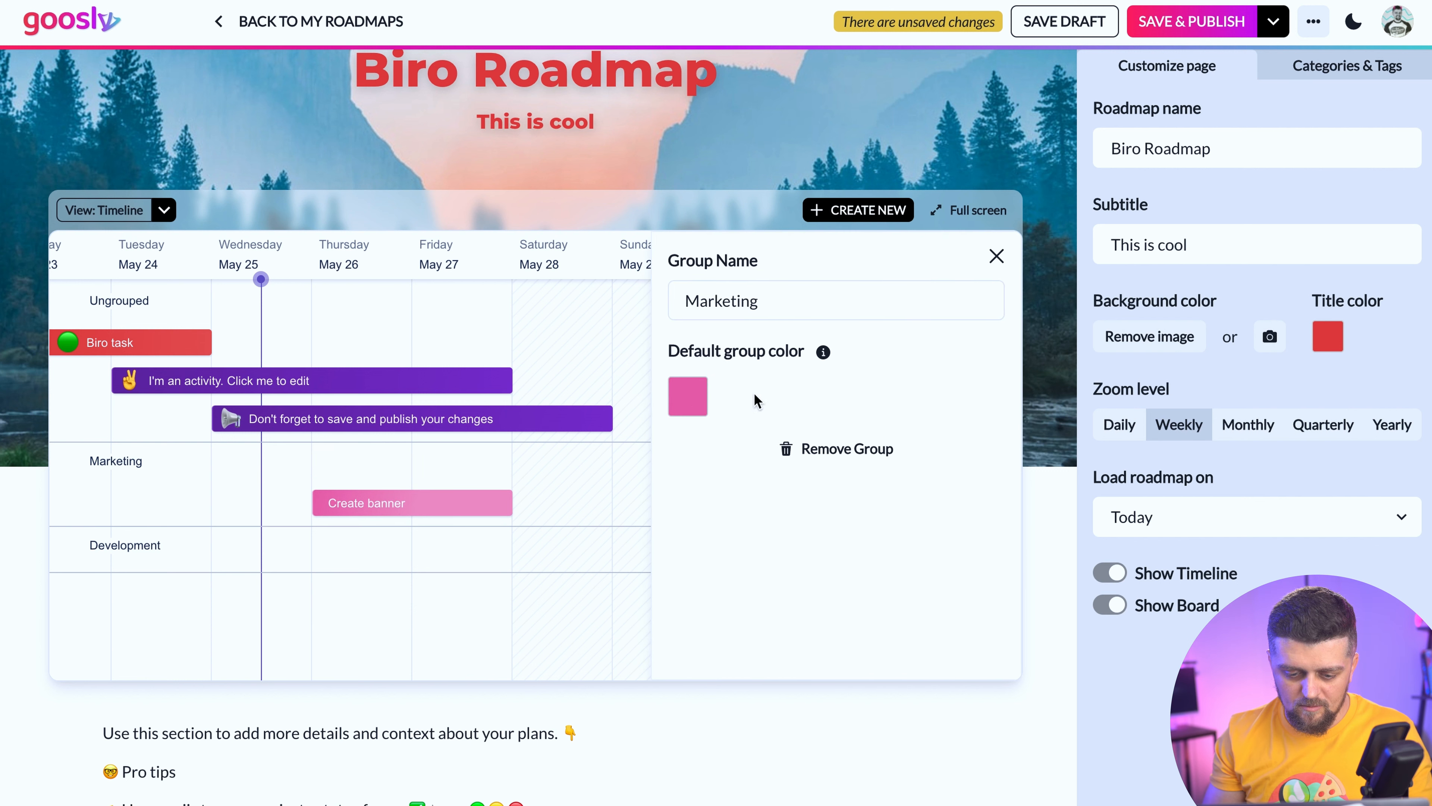
left_click(1004, 271)
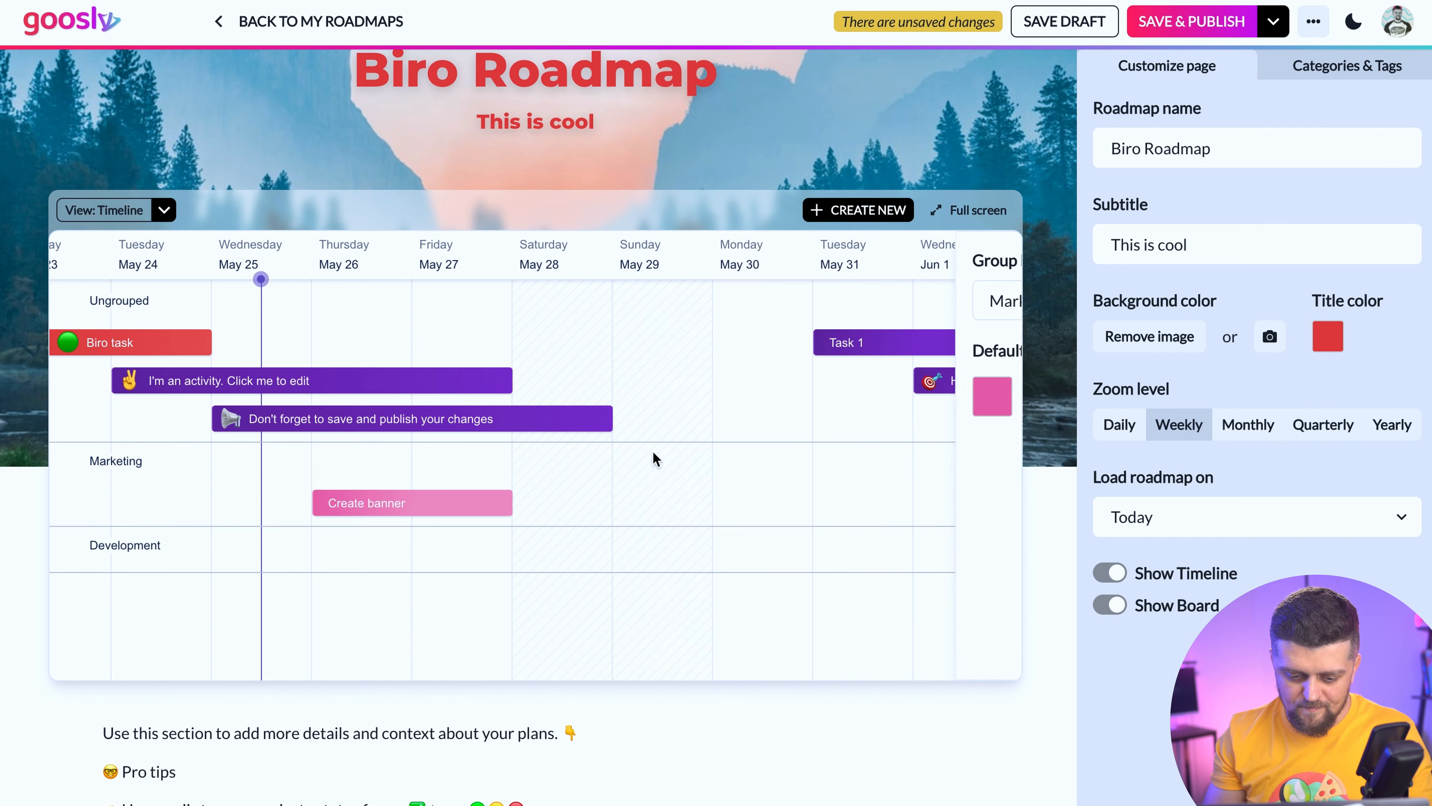
left_click(821, 502)
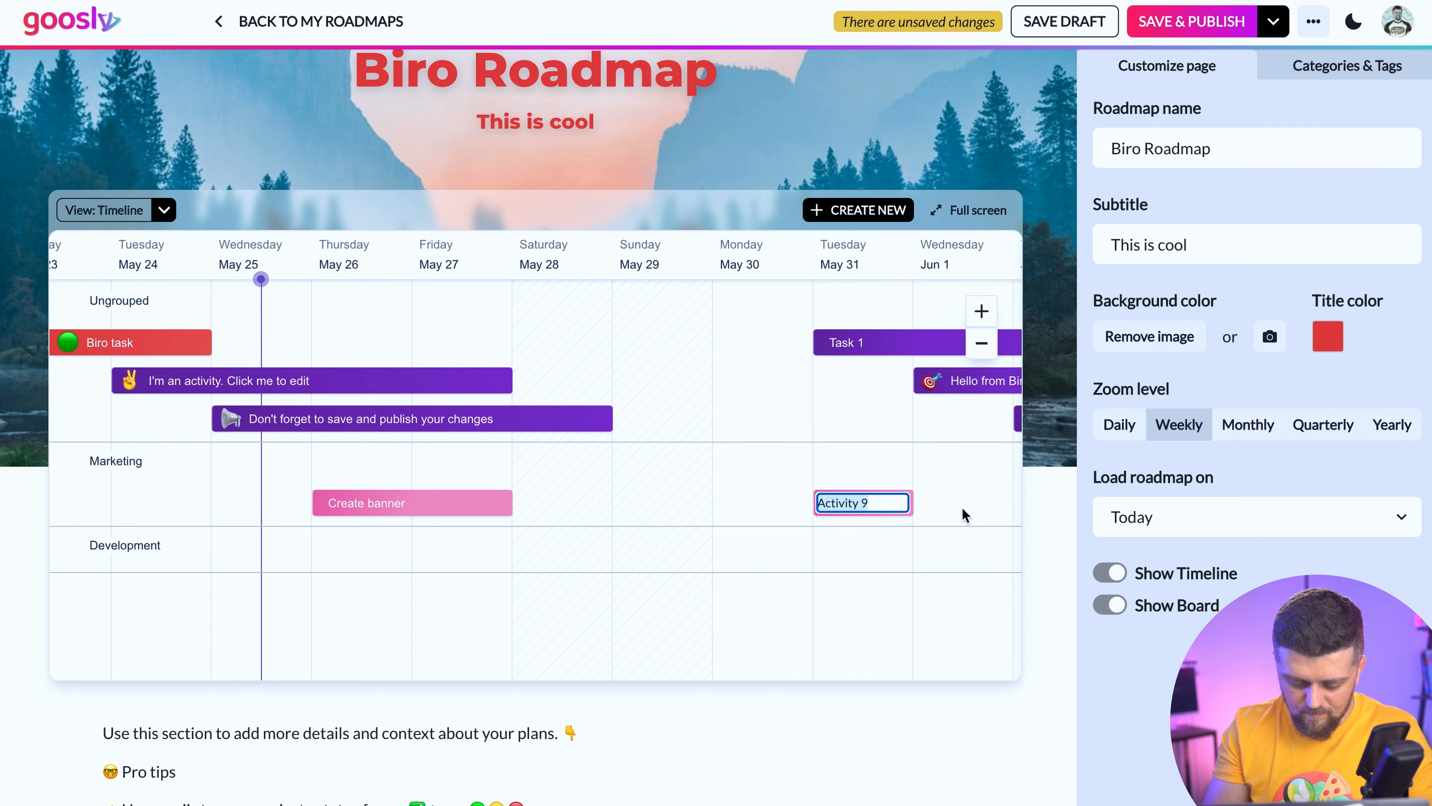
type("Pu")
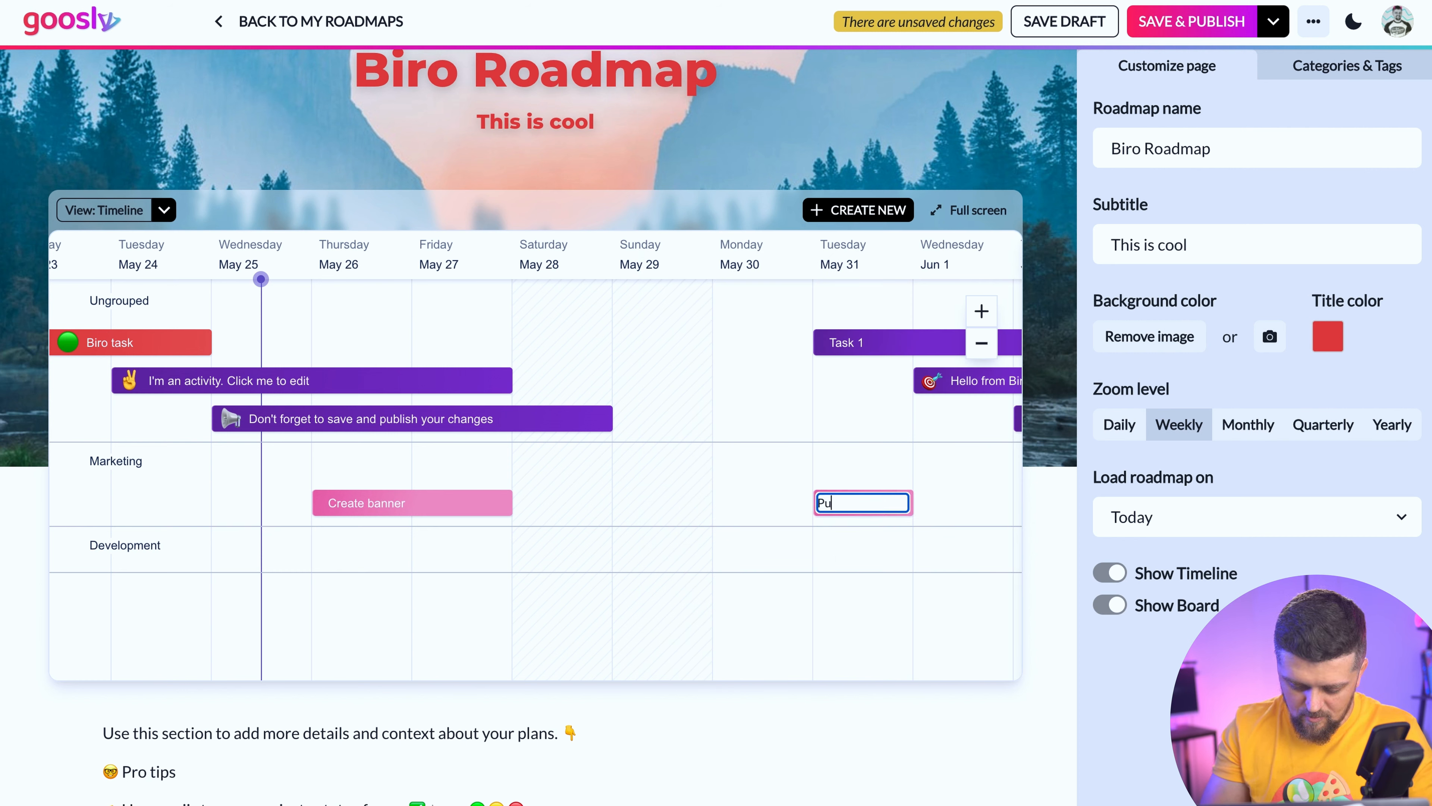
type("blish book")
key("Return")
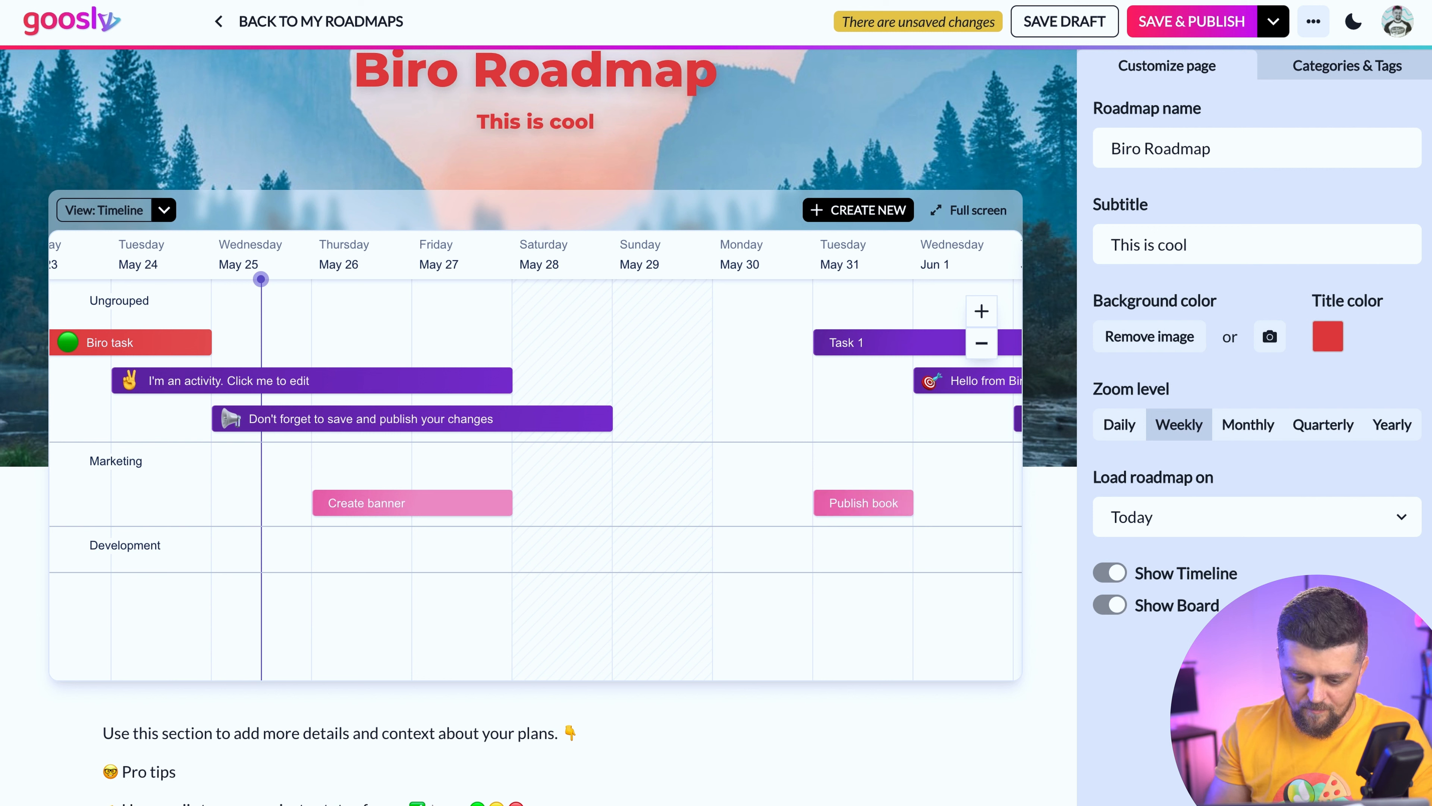
Step: Add an activity named "Somethiong" to the Development group on May 27
left_click(434, 556)
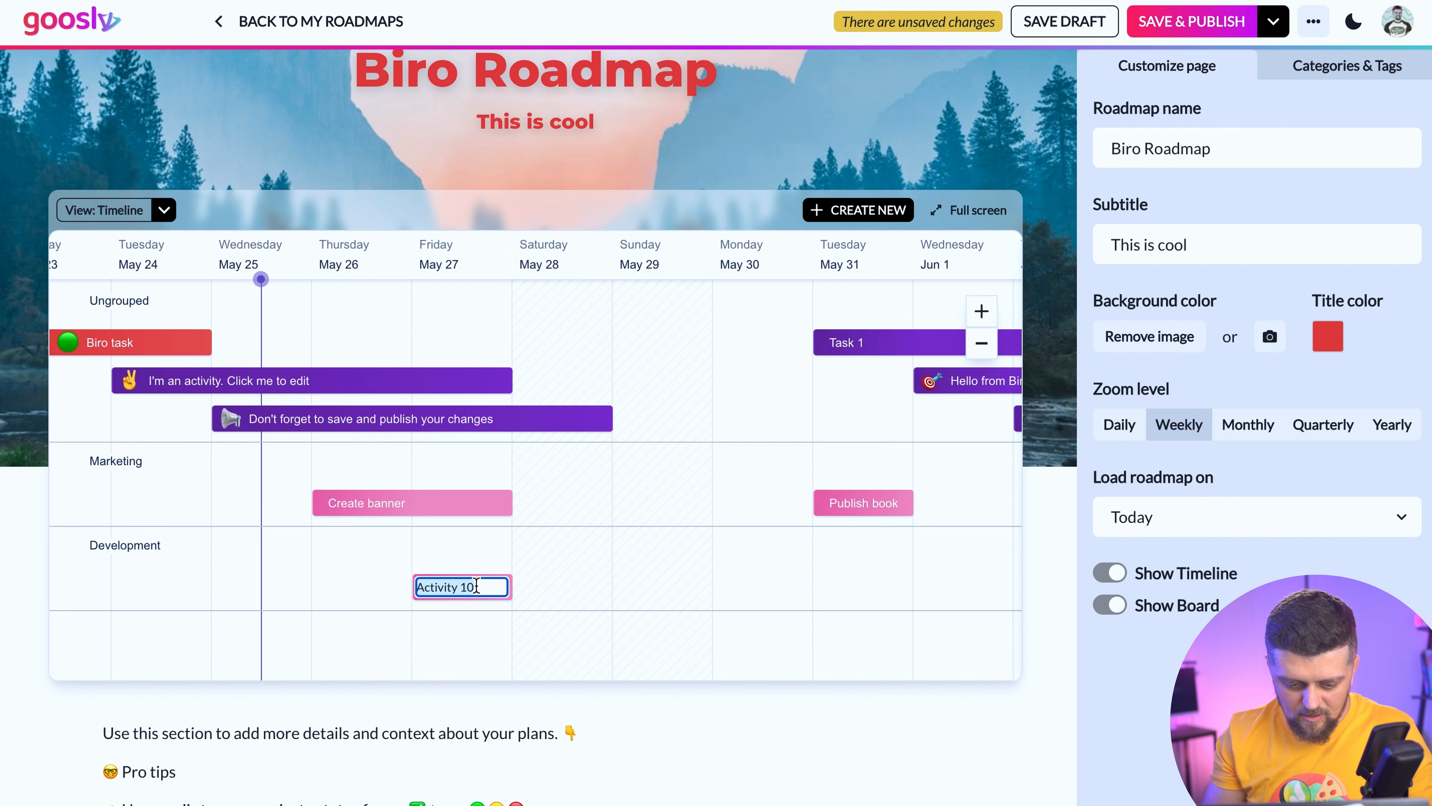
type("Some")
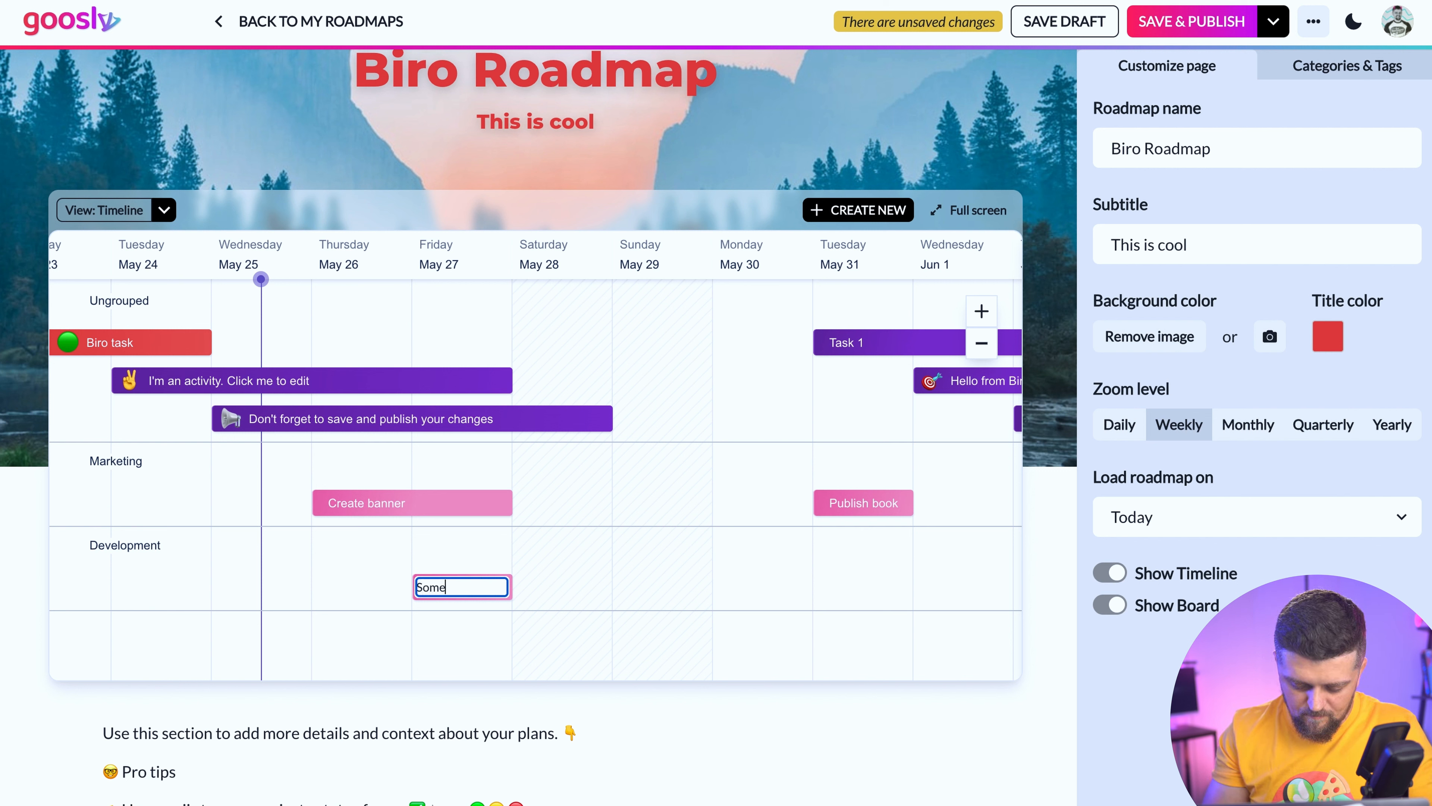
type("thiong")
key("Return")
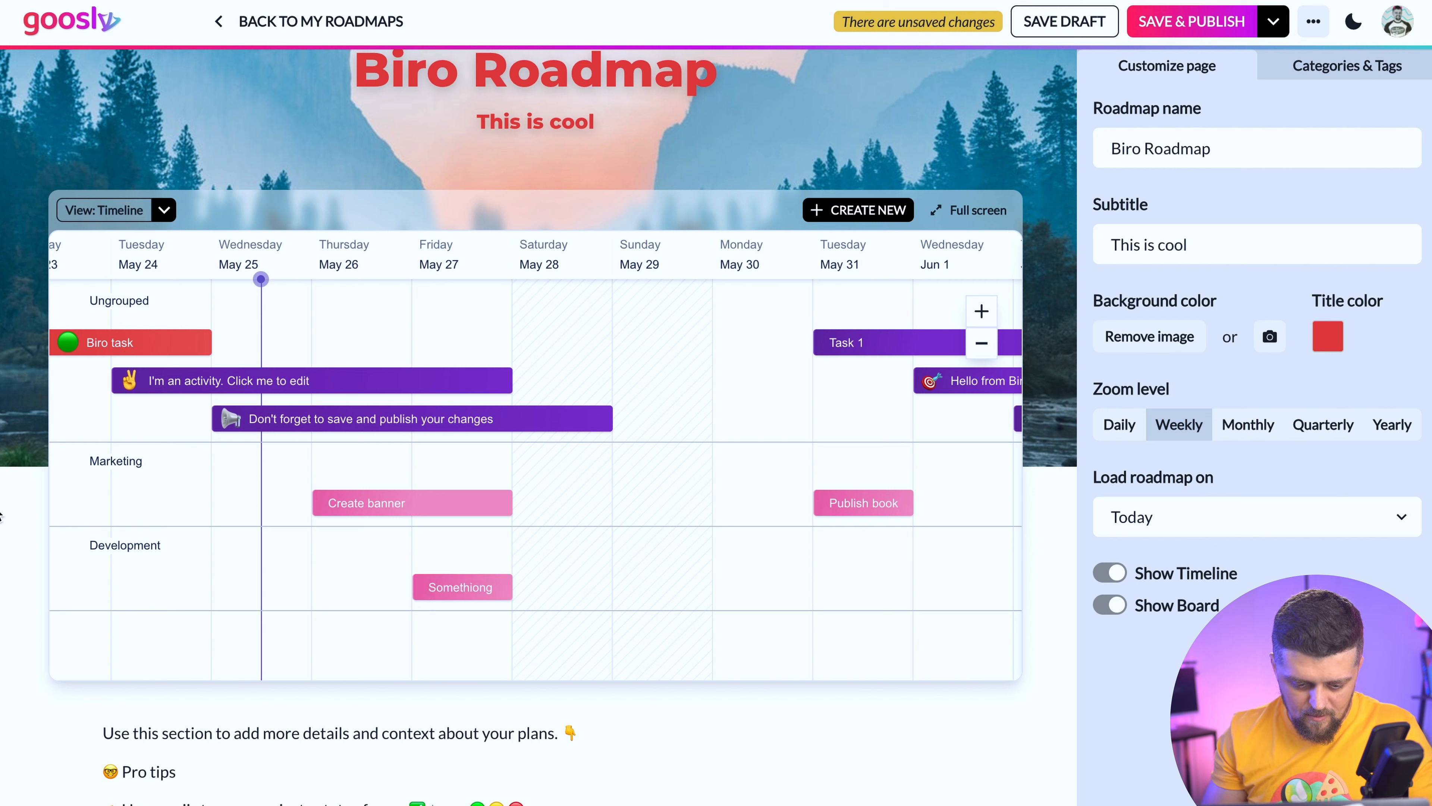
Step: Set the Development group's default color to green (#38A169)
left_click(107, 544)
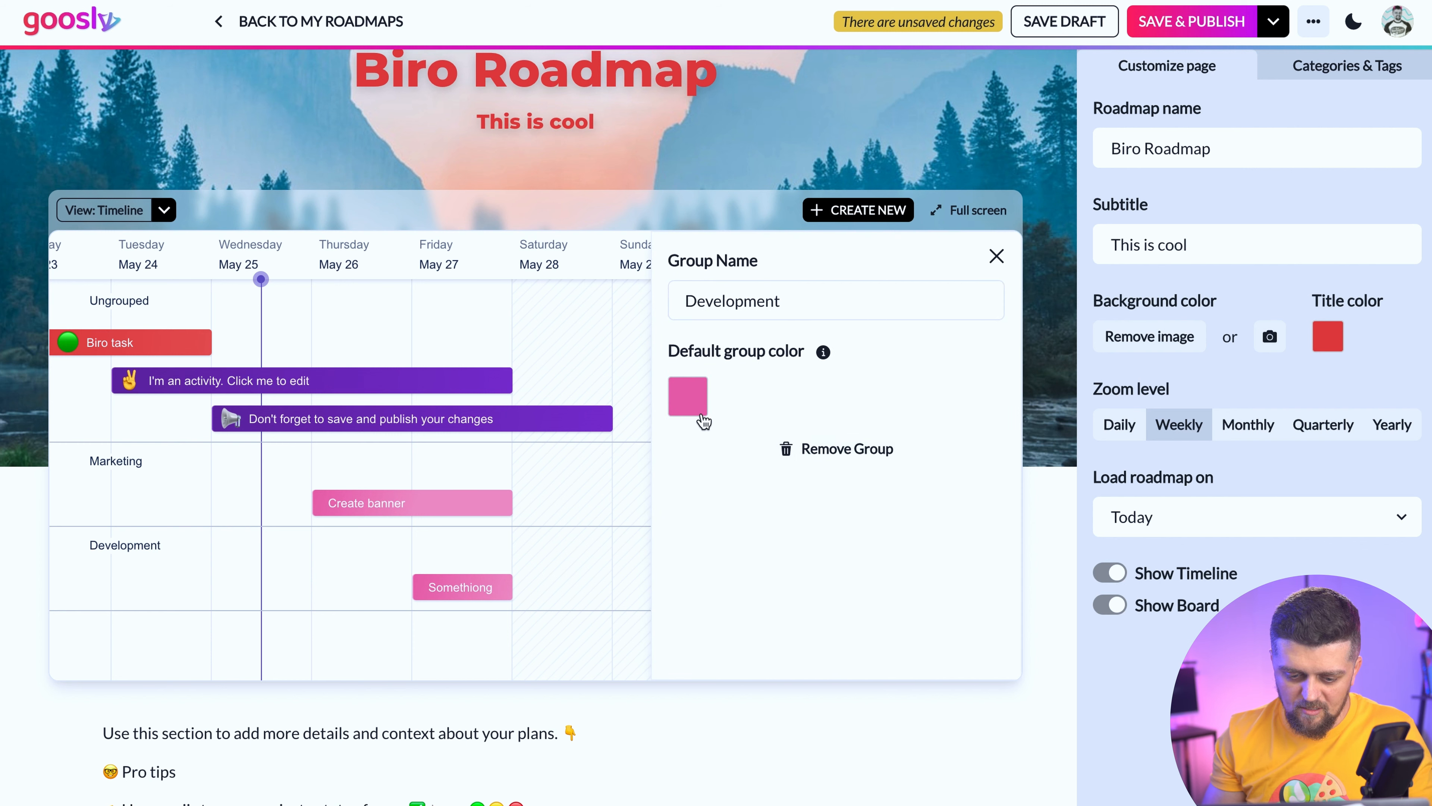
left_click(702, 414)
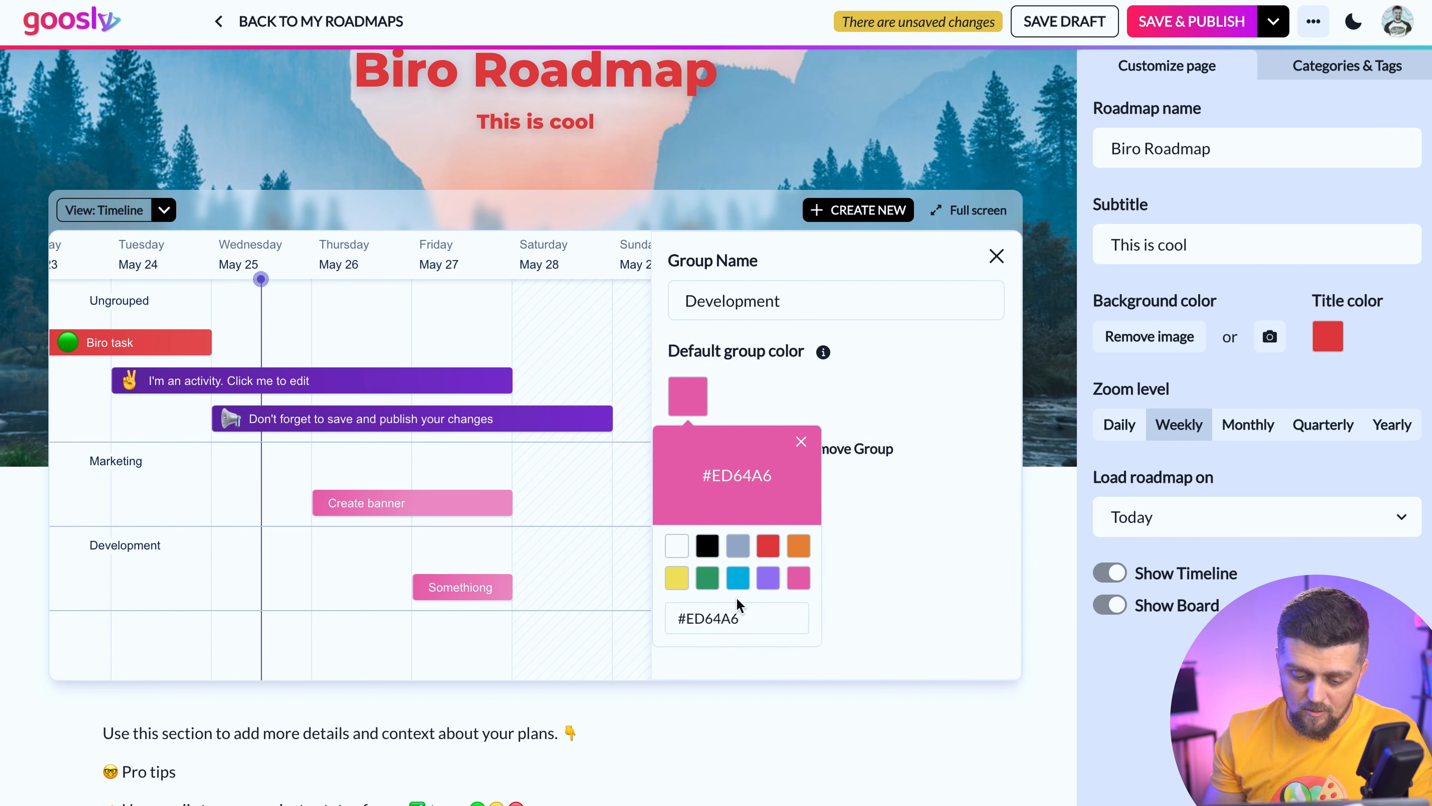
left_click(709, 581)
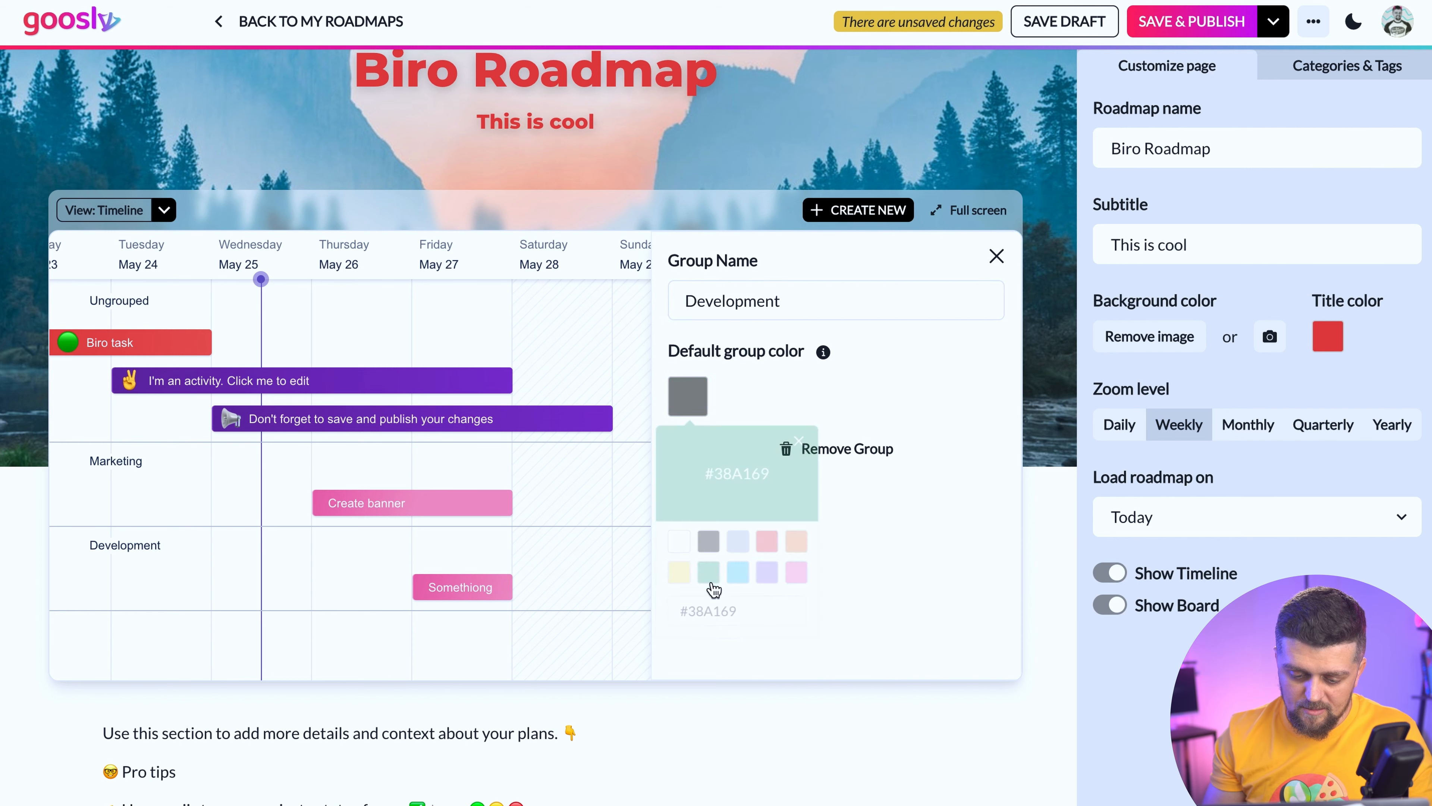
left_click(996, 256)
Step: Add an activity named "Build back end" to the Development group, spanning May 30 to June 1
double_click(755, 581)
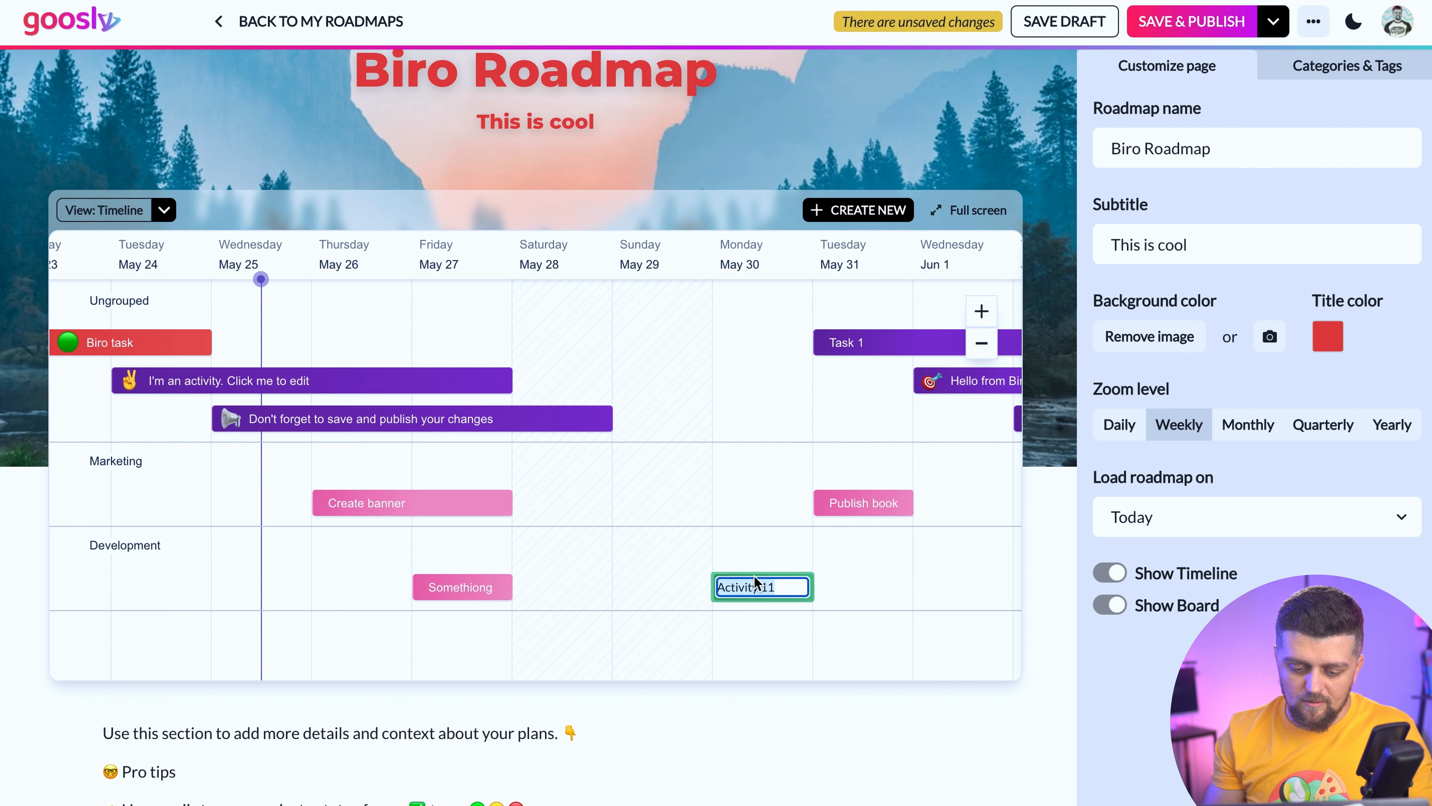
type("Build back end")
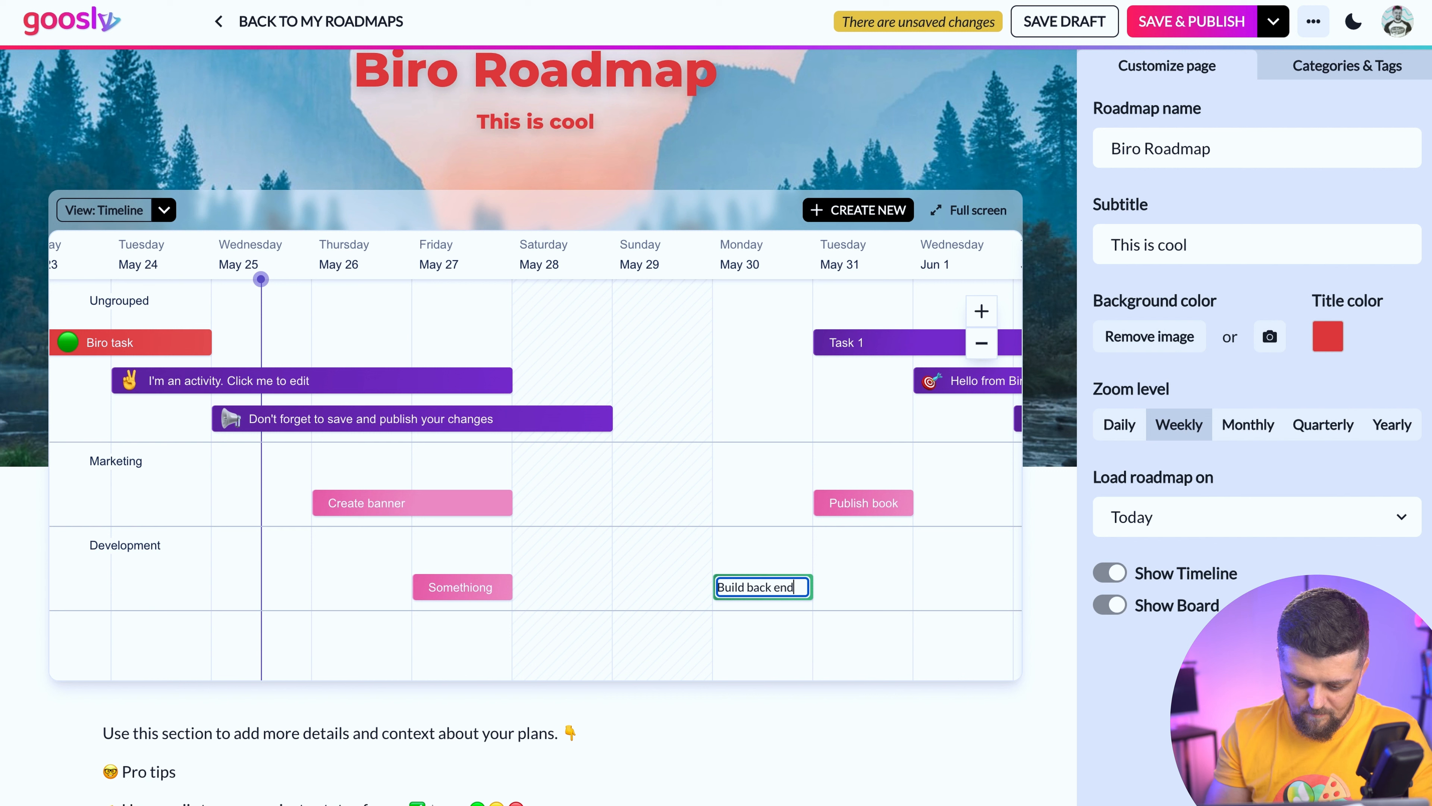
key("Return")
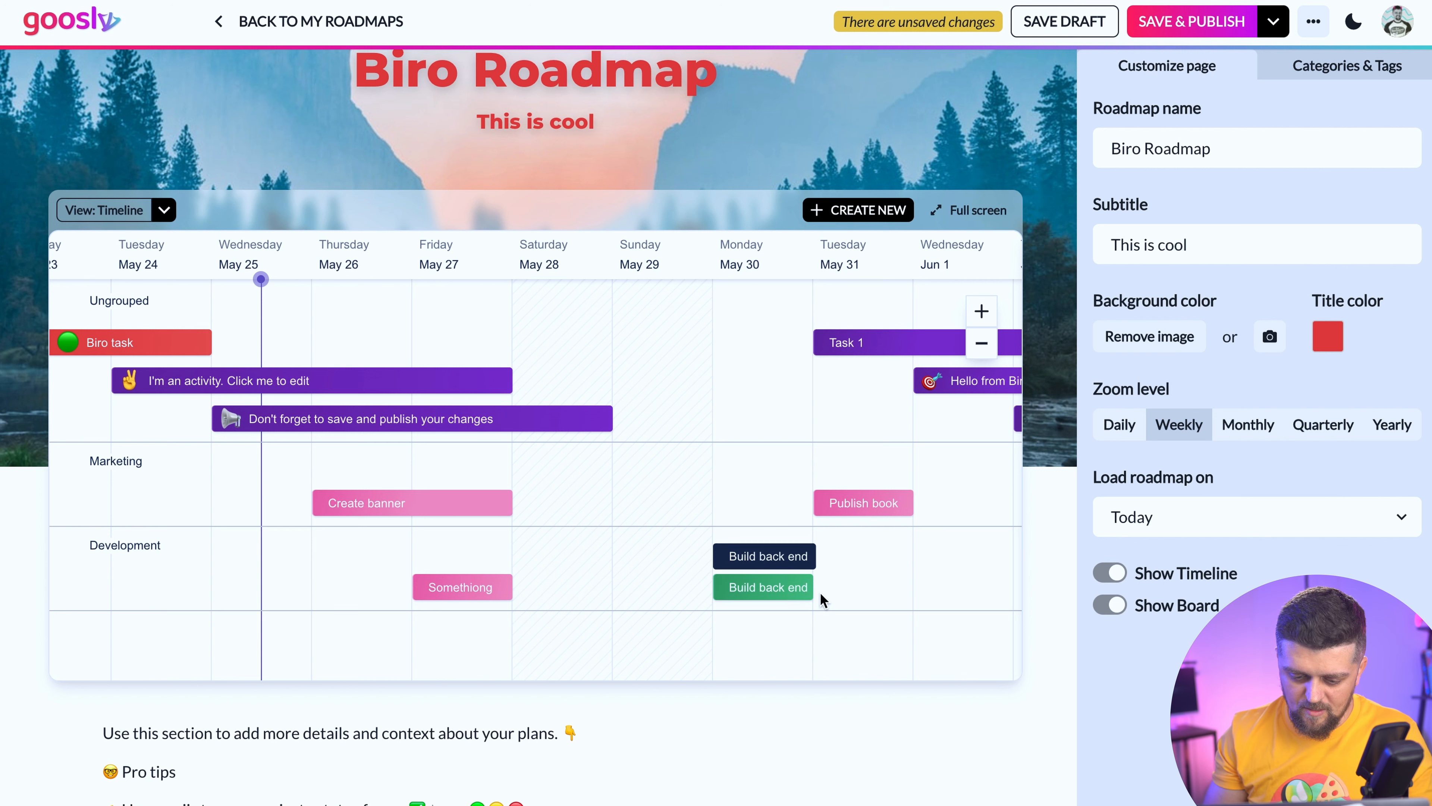
left_click_drag(812, 589, 984, 589)
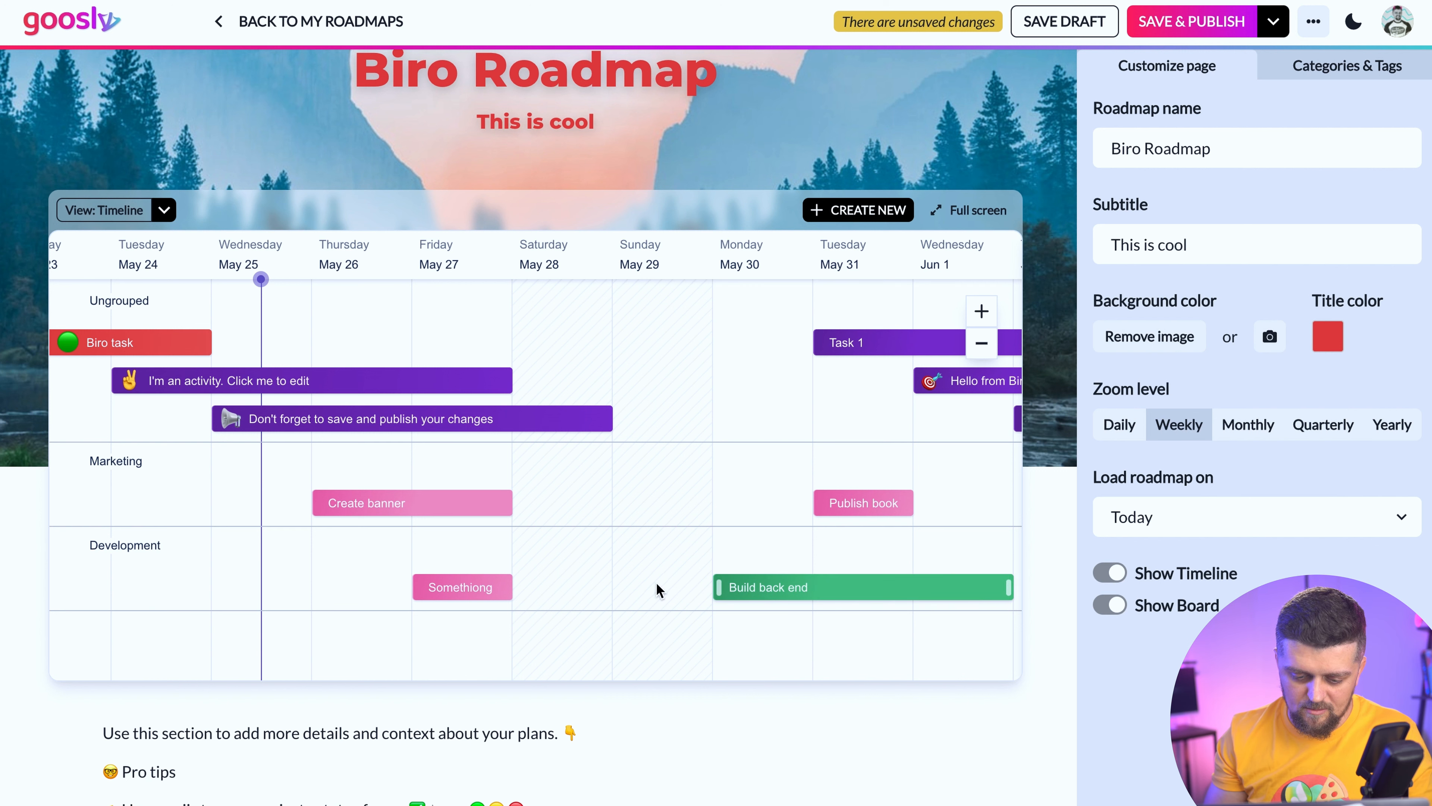
left_click_drag(563, 500, 566, 352)
left_click_drag(793, 362, 470, 457)
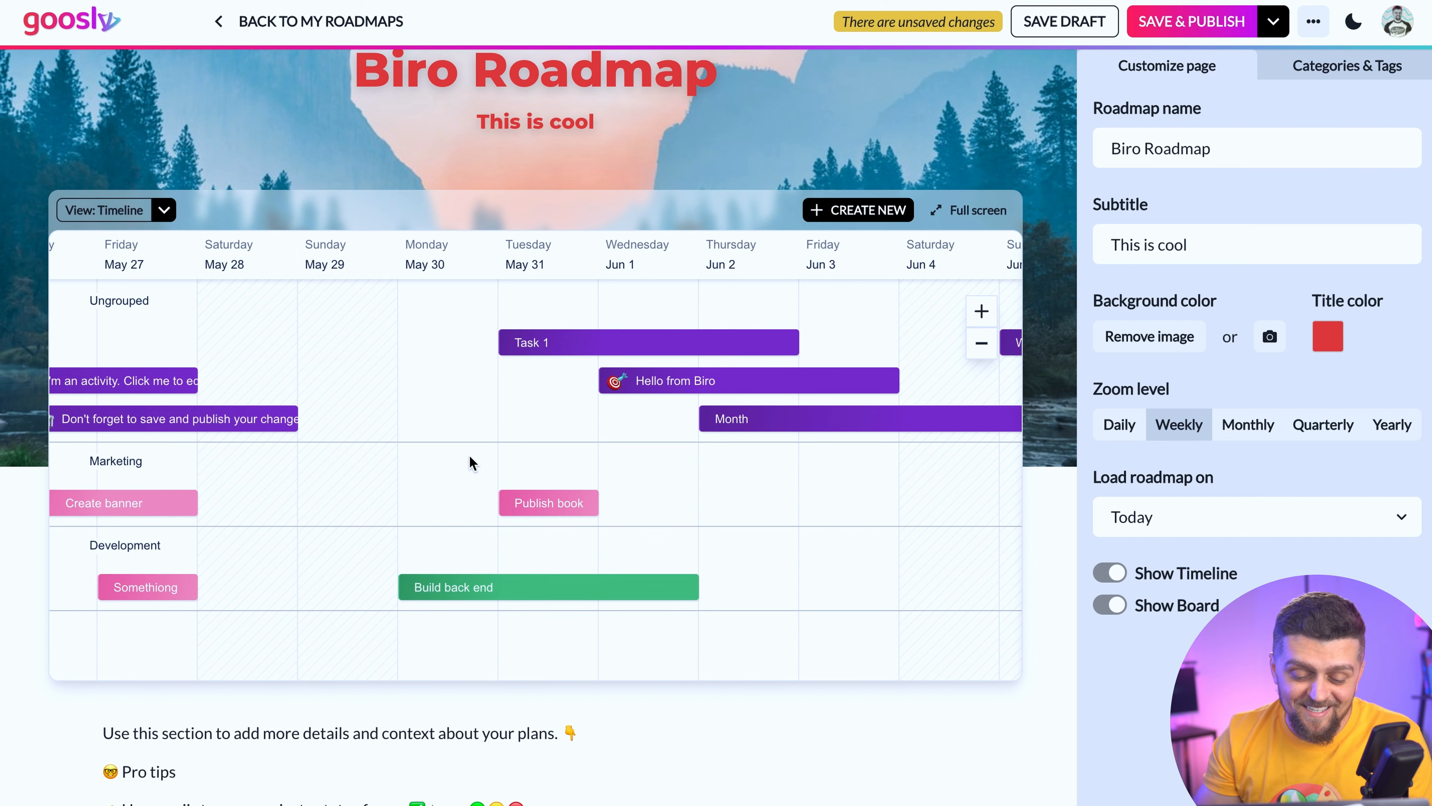
left_click_drag(393, 439, 569, 430)
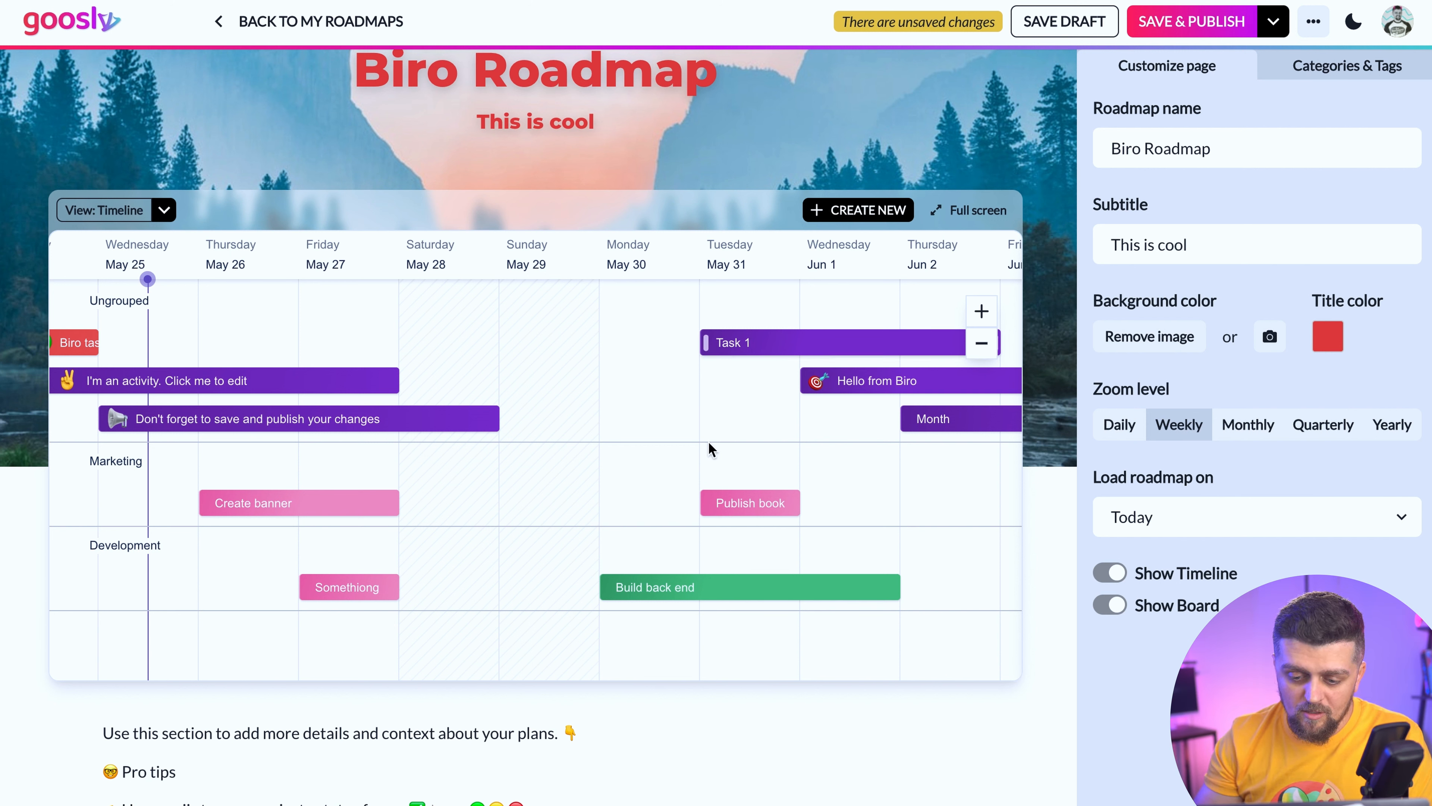
Step: Save the roadmap as a draft and switch it from the timeline to the Board view
left_click(151, 220)
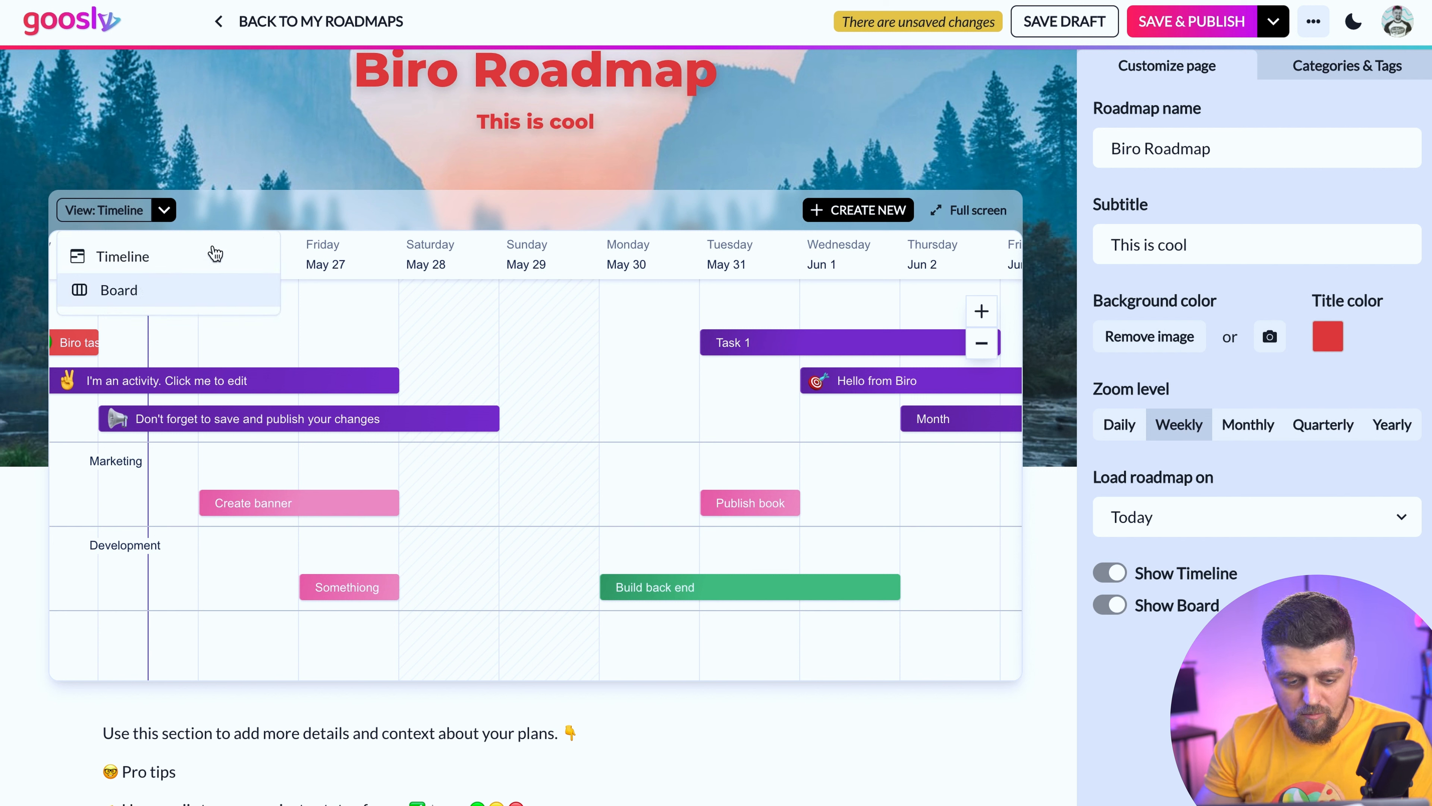
left_click(1082, 23)
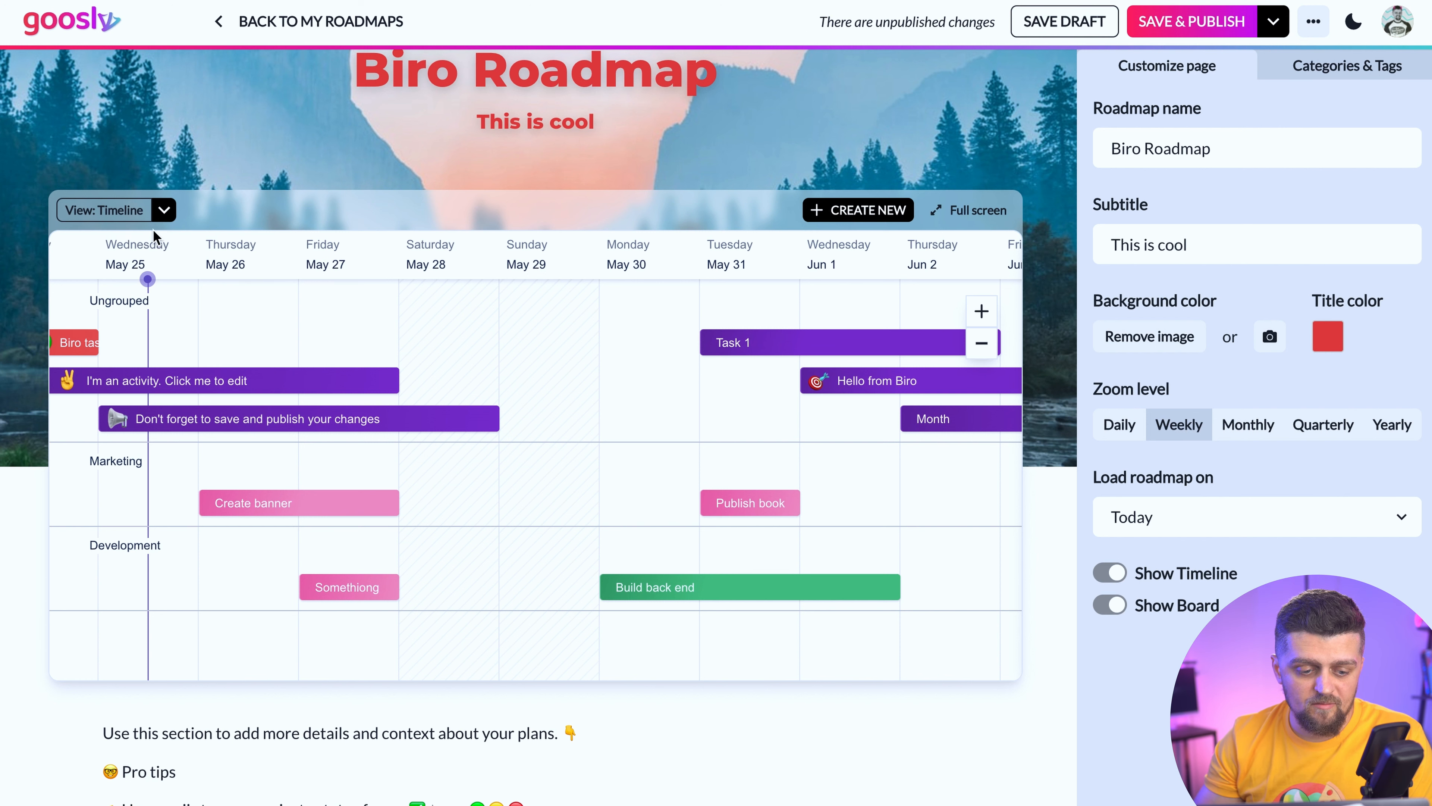
left_click(140, 217)
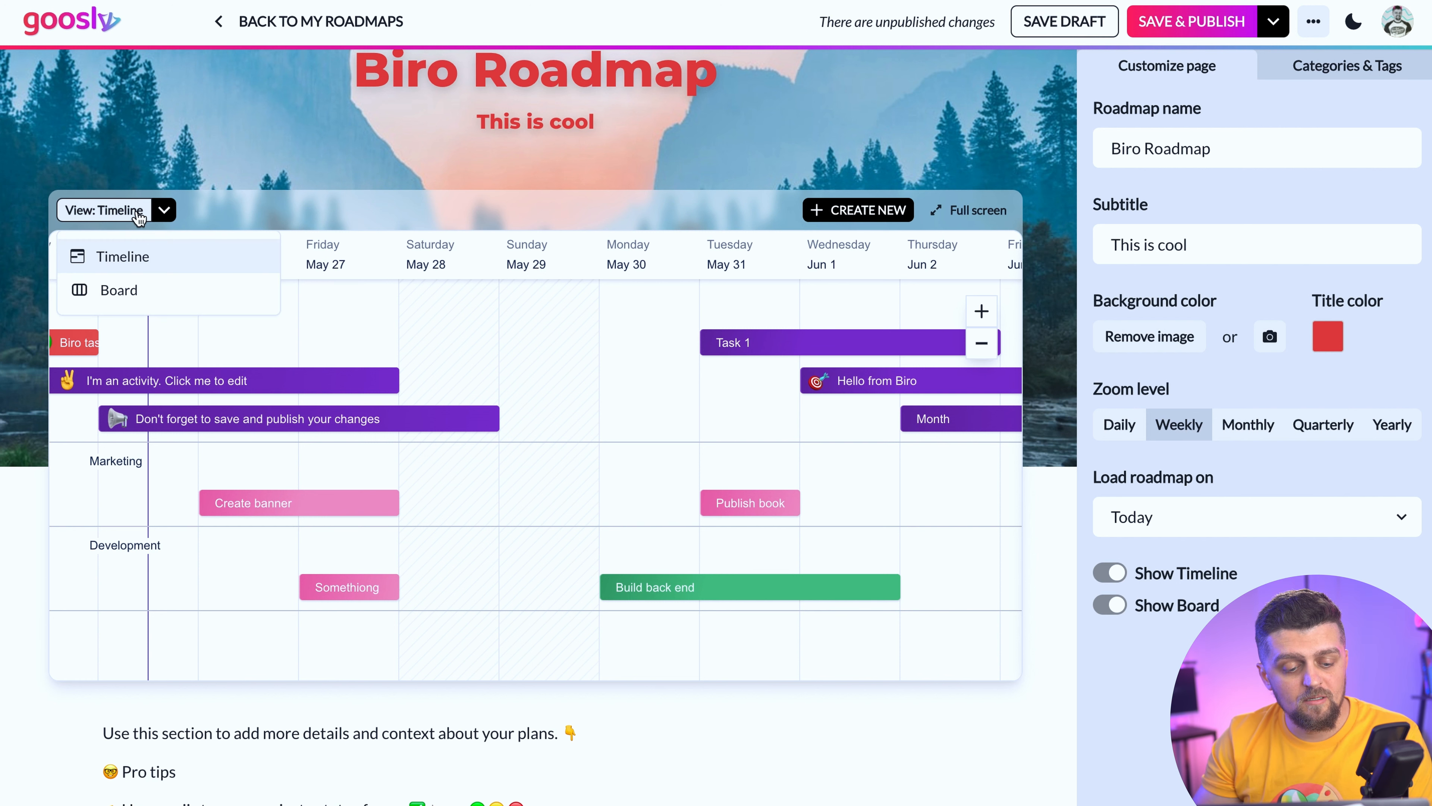
left_click(156, 292)
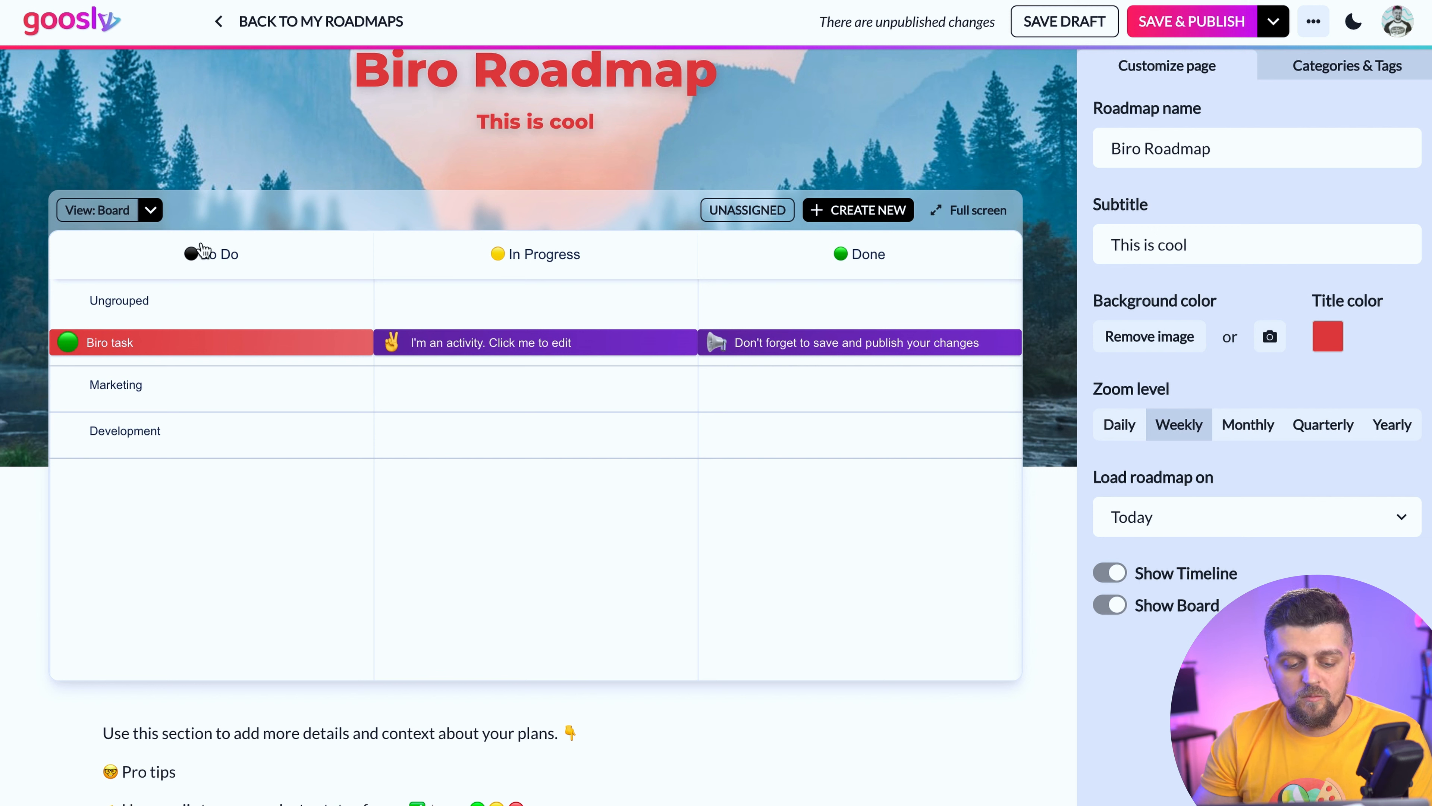
Step: Rename the board's "Done" column to "Complete"
left_click(861, 263)
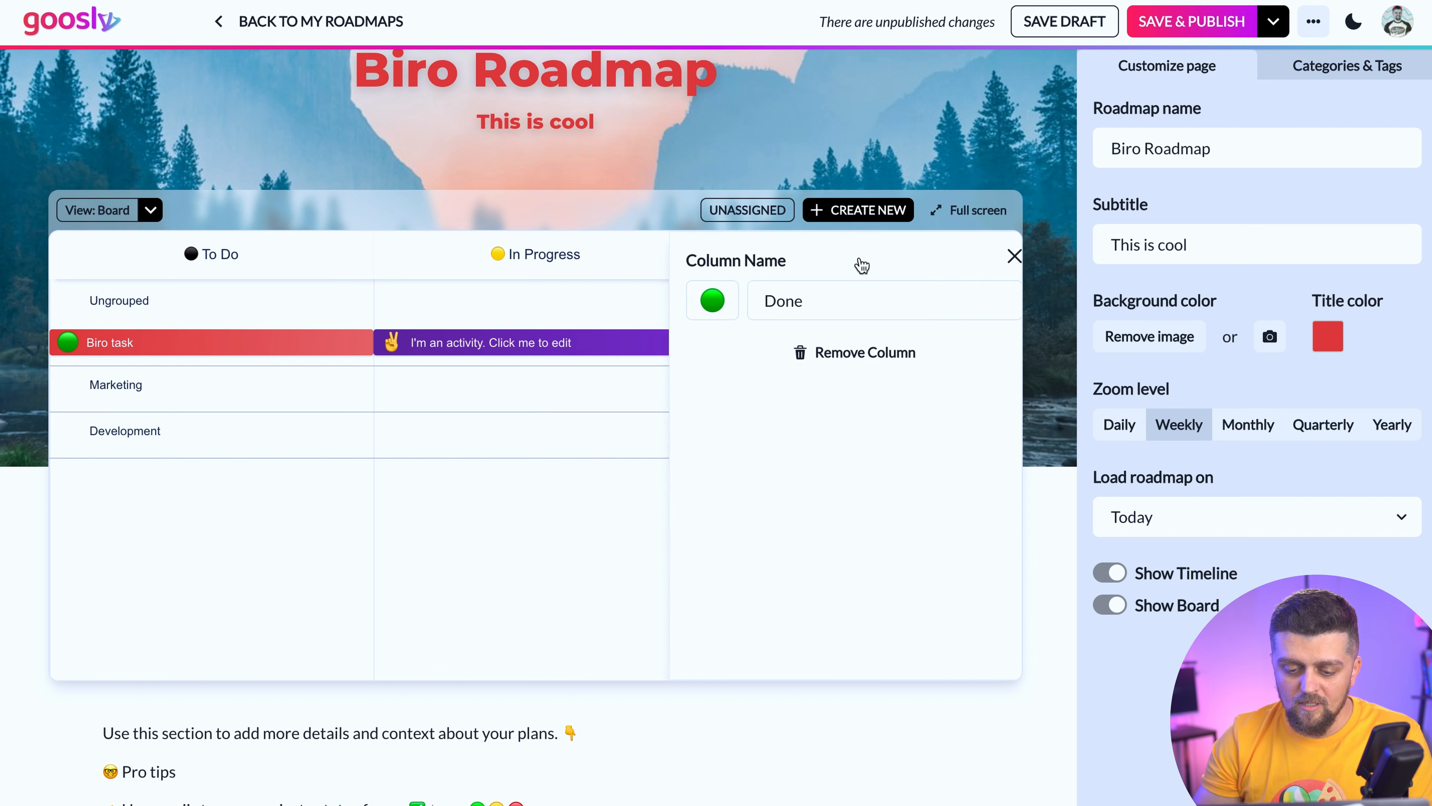
double_click(765, 303)
type("Complete")
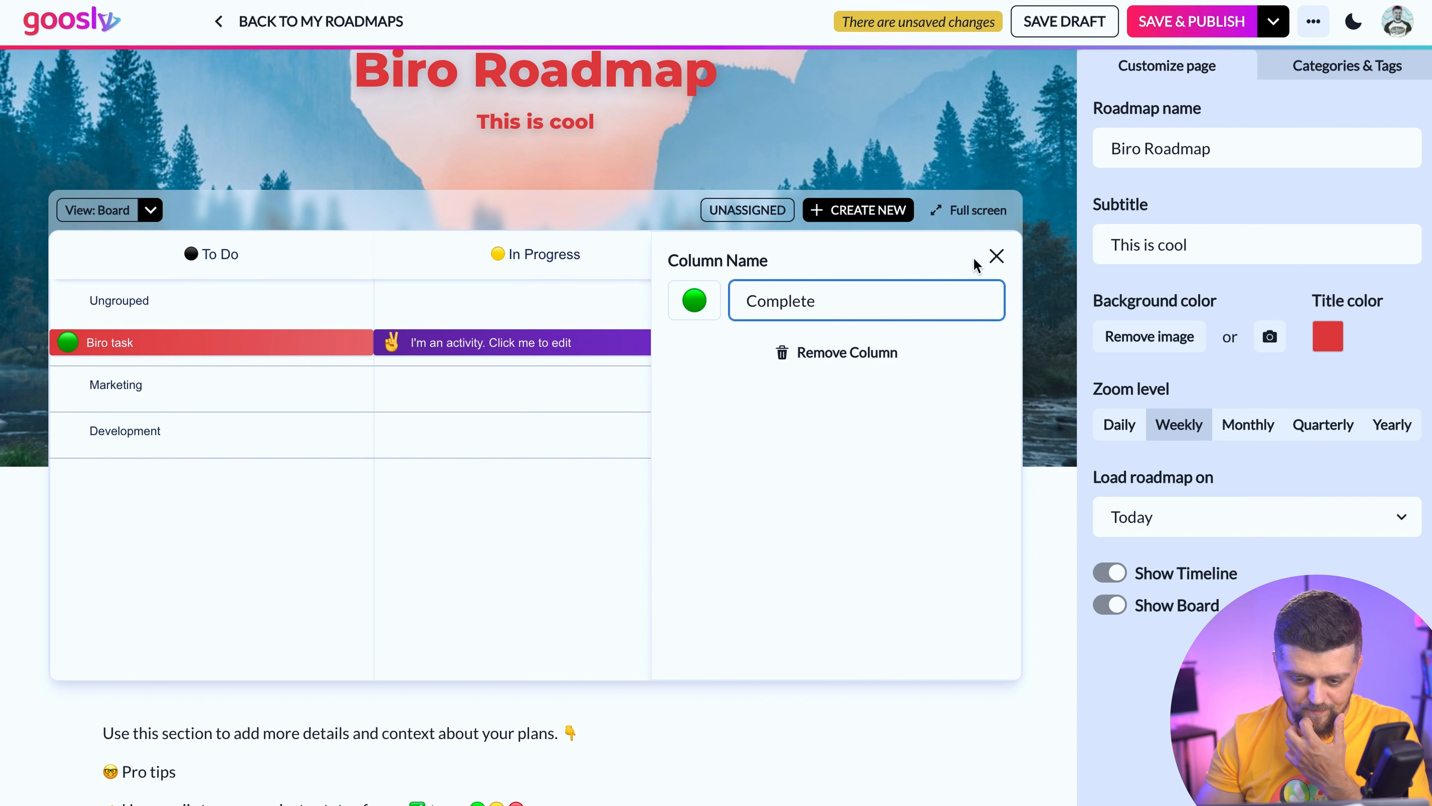
left_click(996, 257)
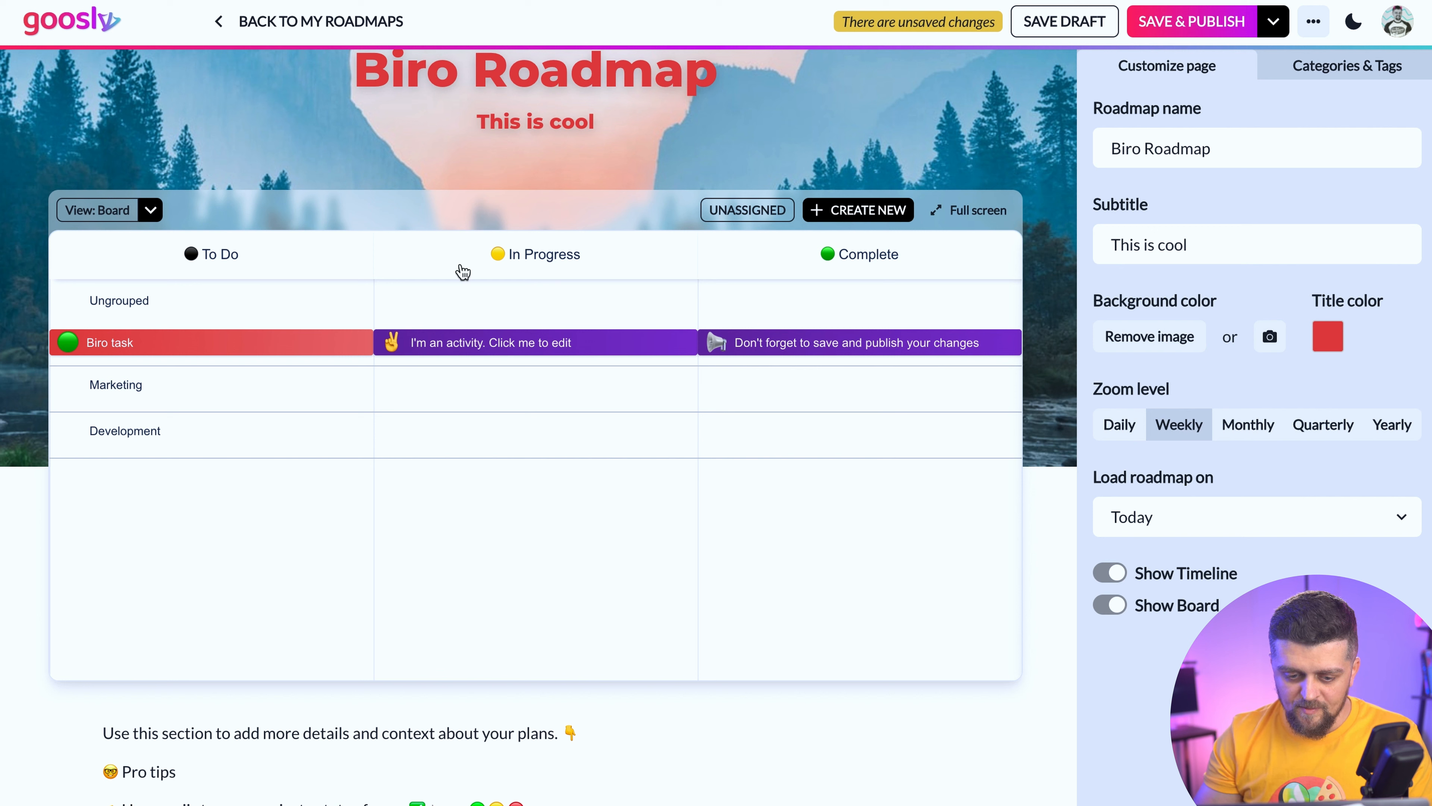
Step: Create a board column named "Deployed" with an astronaut emoji, searching the emojis for "rock"
left_click(866, 210)
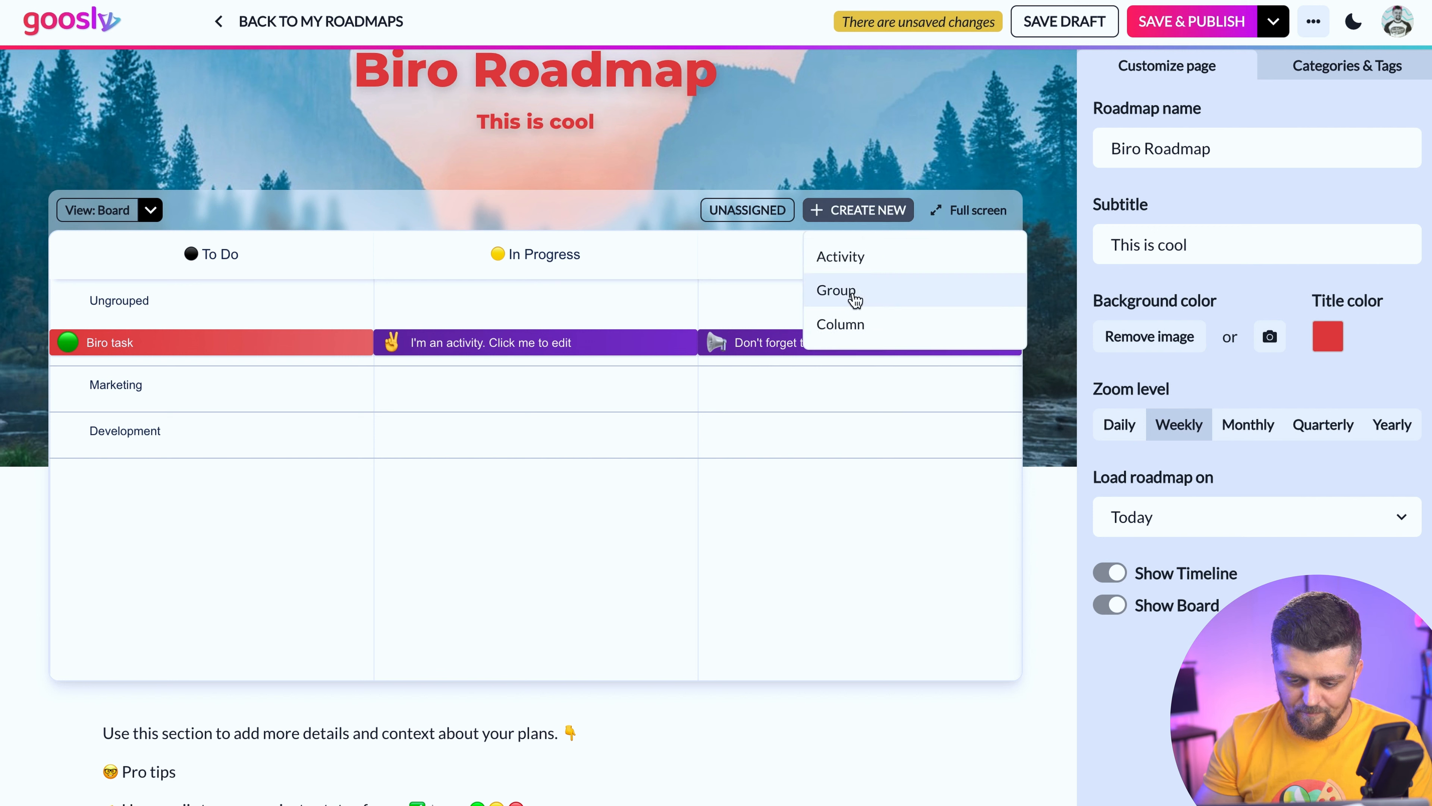
left_click(854, 325)
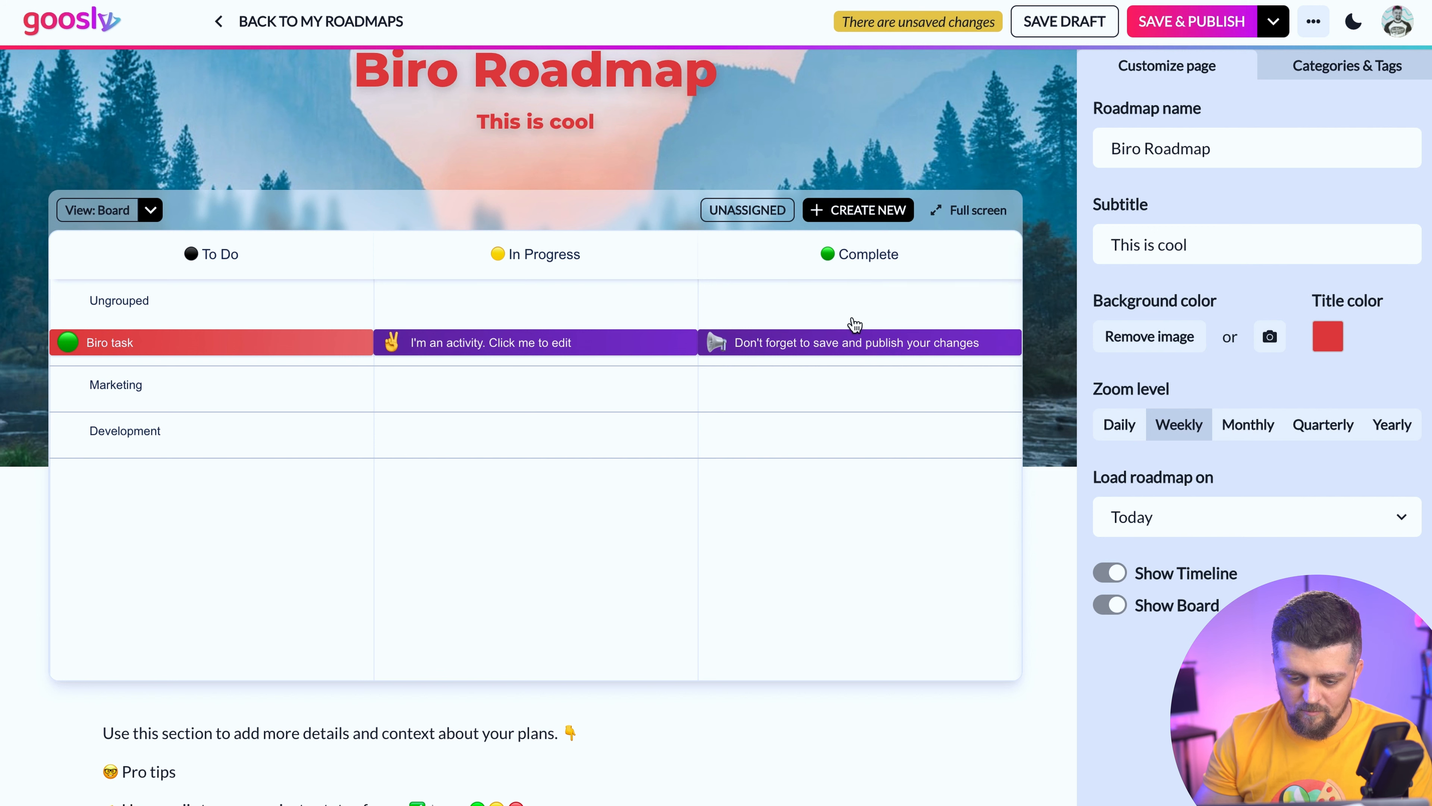
left_click(814, 300)
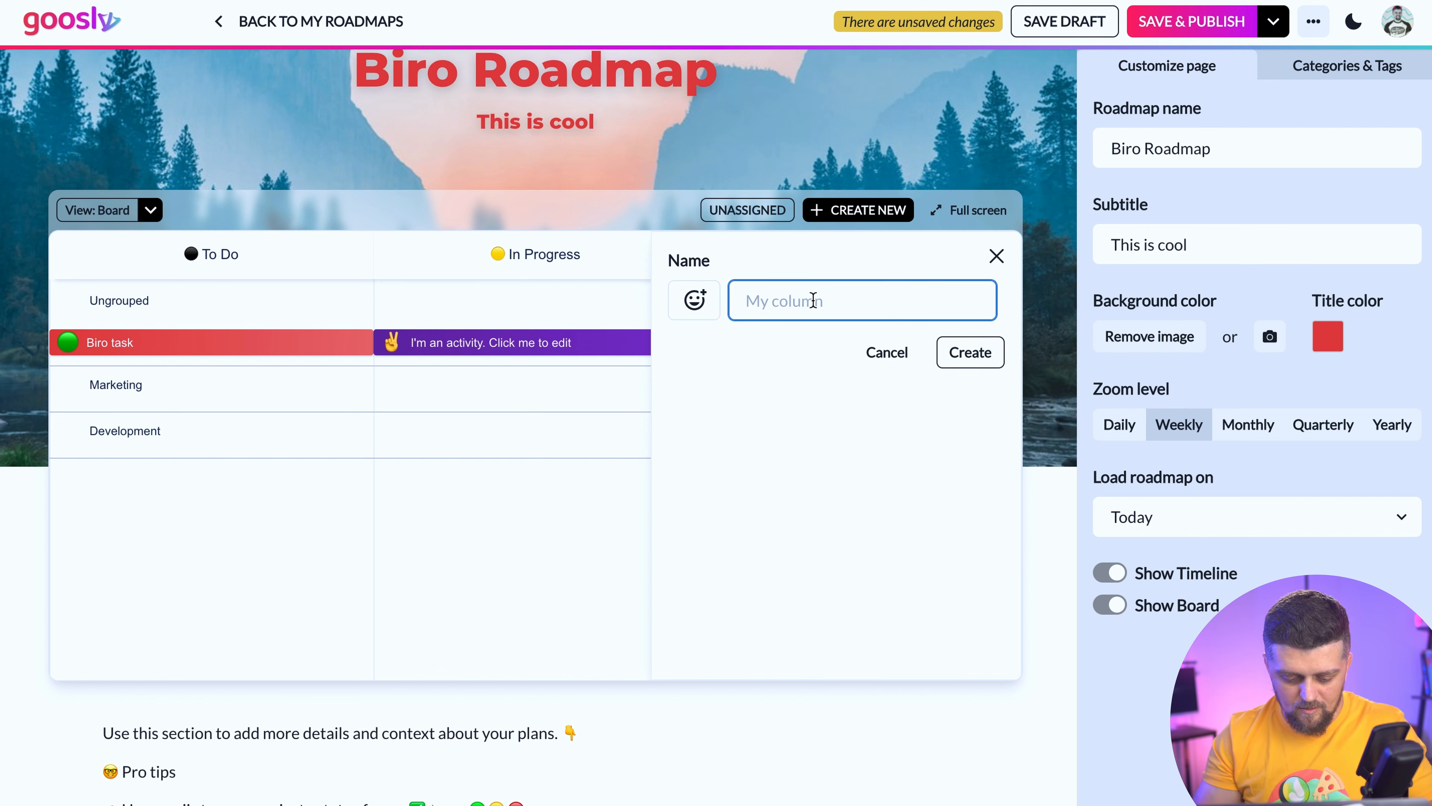
type("Deployed")
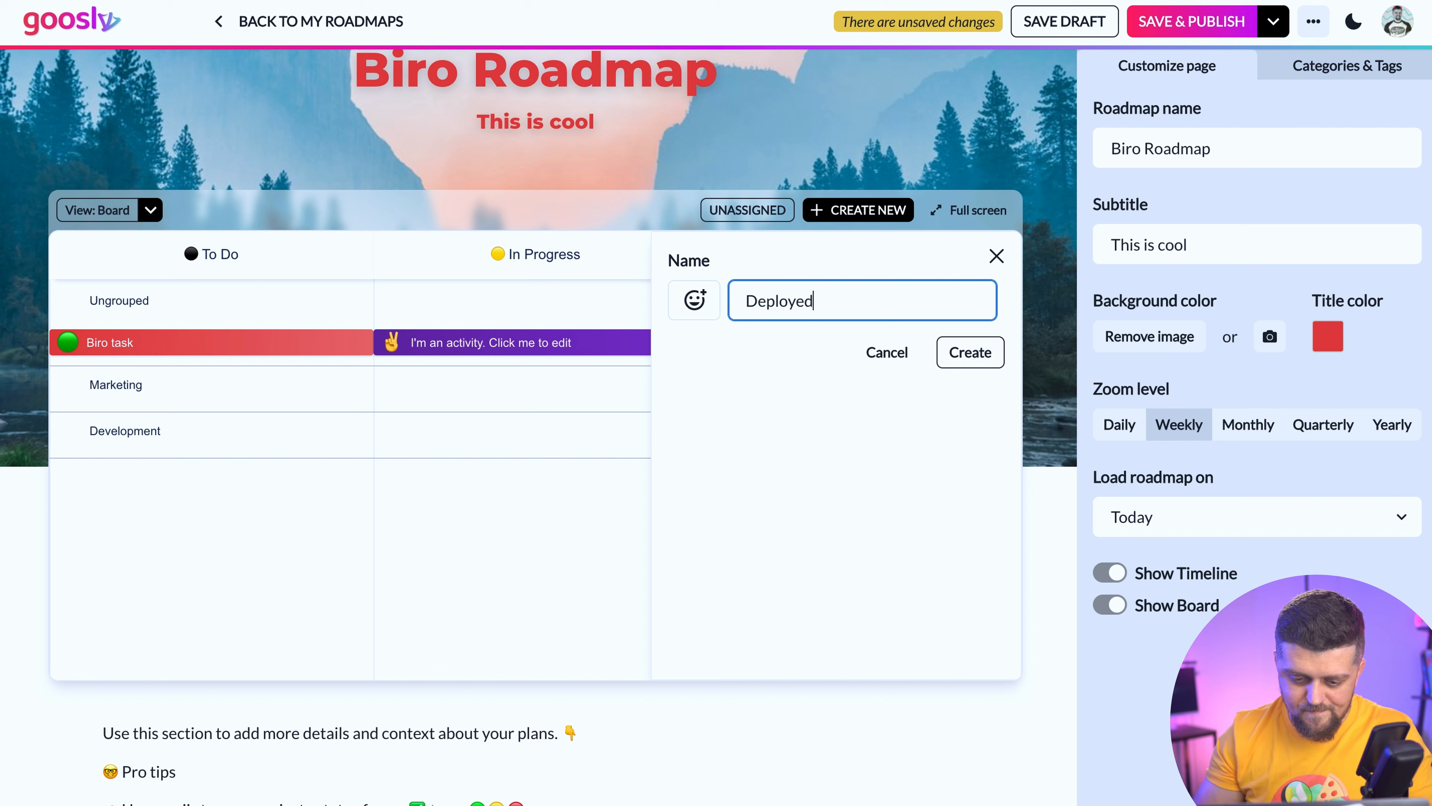
left_click(703, 303)
type("rock")
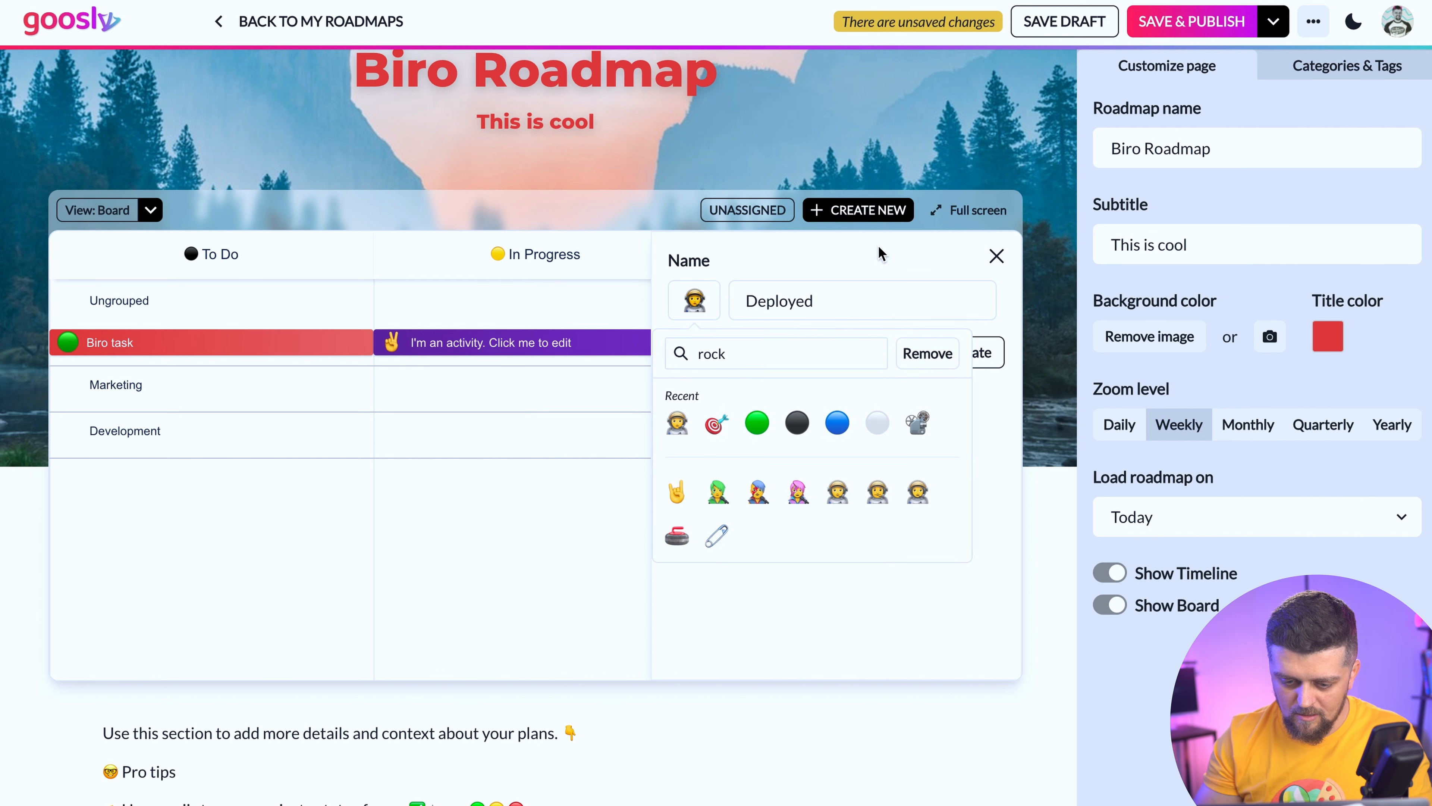
left_click(1011, 312)
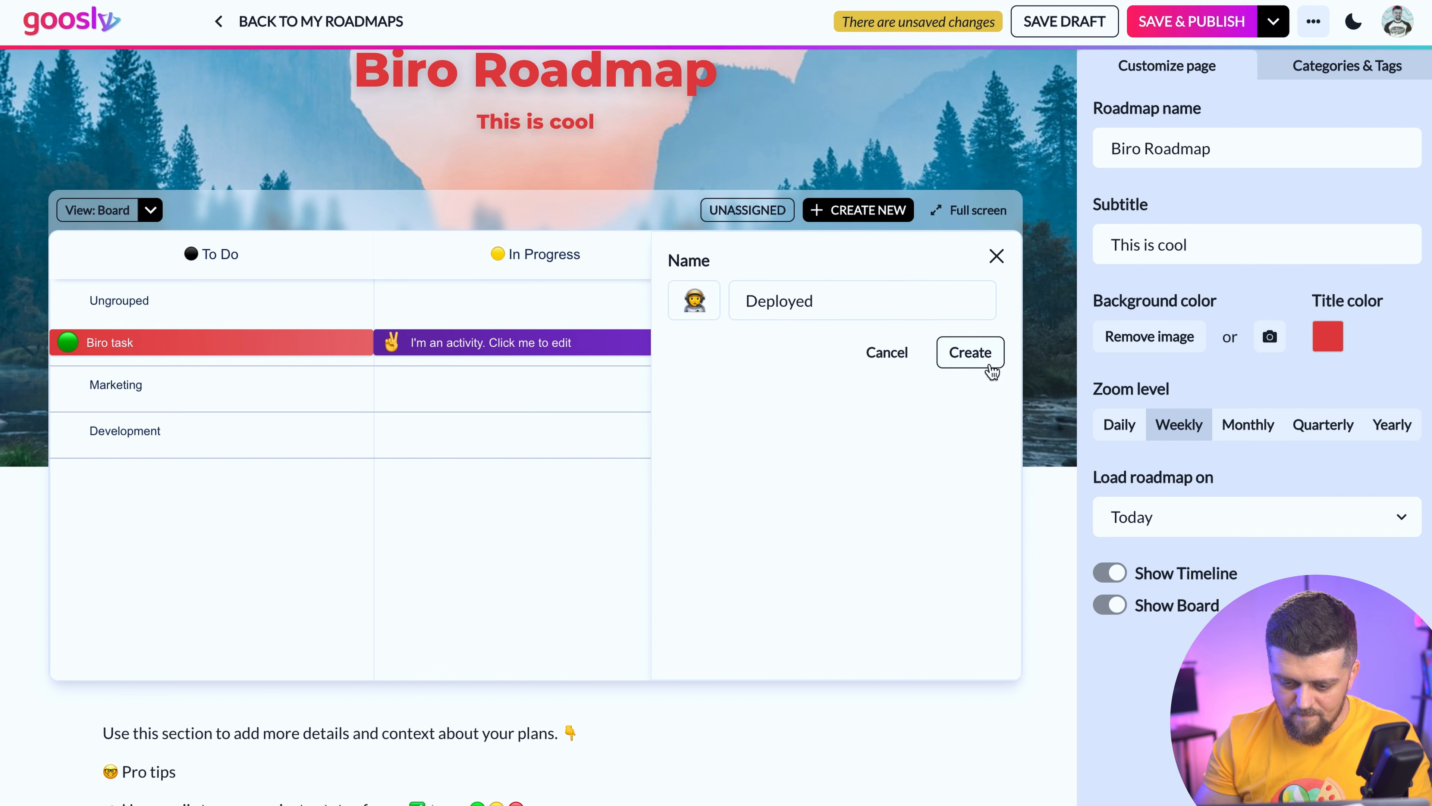
left_click(971, 353)
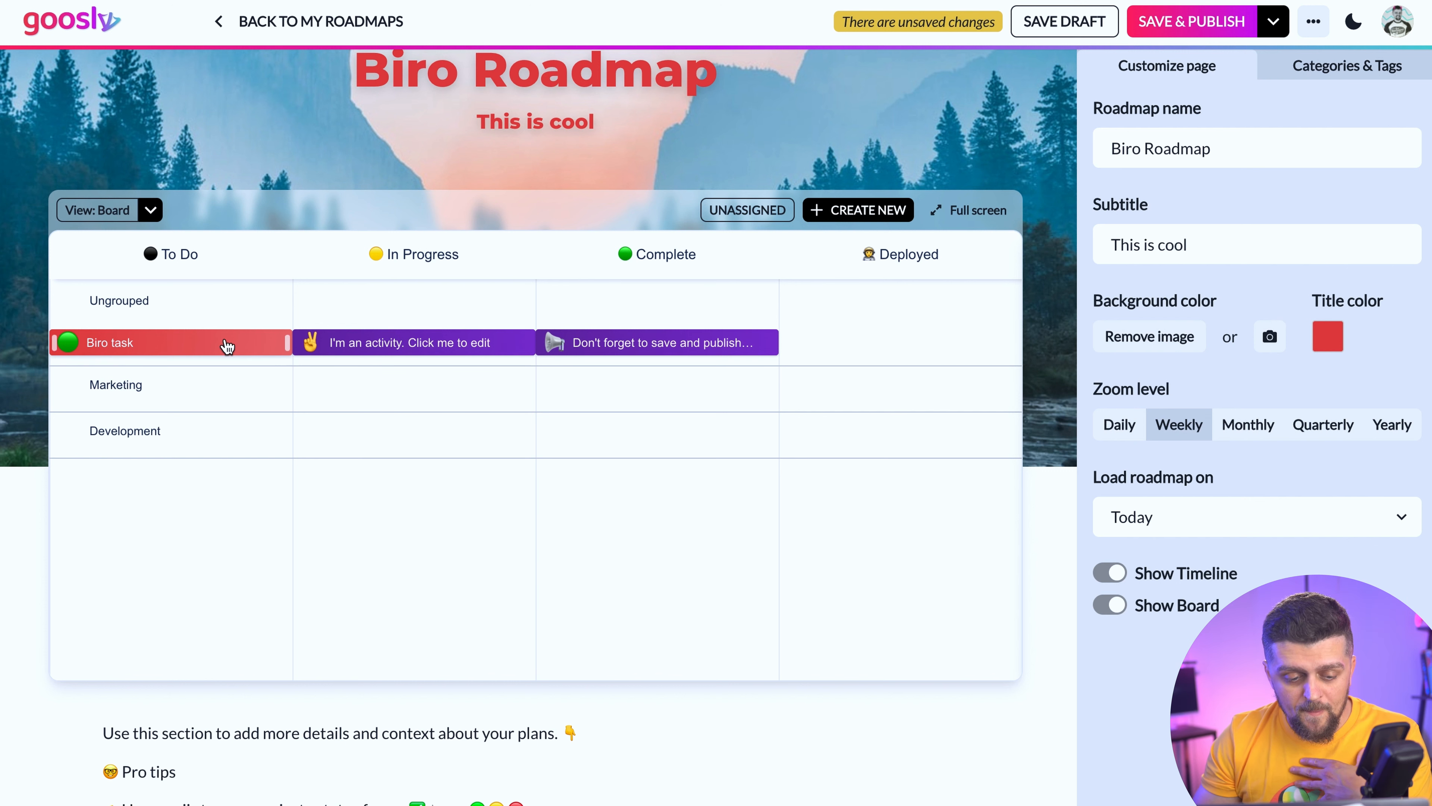
Step: Move the "Biro task" activity from the To Do column to the Deployed column
mouse_move(617, 351)
left_mouse_down()
mouse_move(933, 316)
mouse_move(897, 339)
mouse_move(630, 363)
left_mouse_up()
left_click_drag(176, 351, 930, 339)
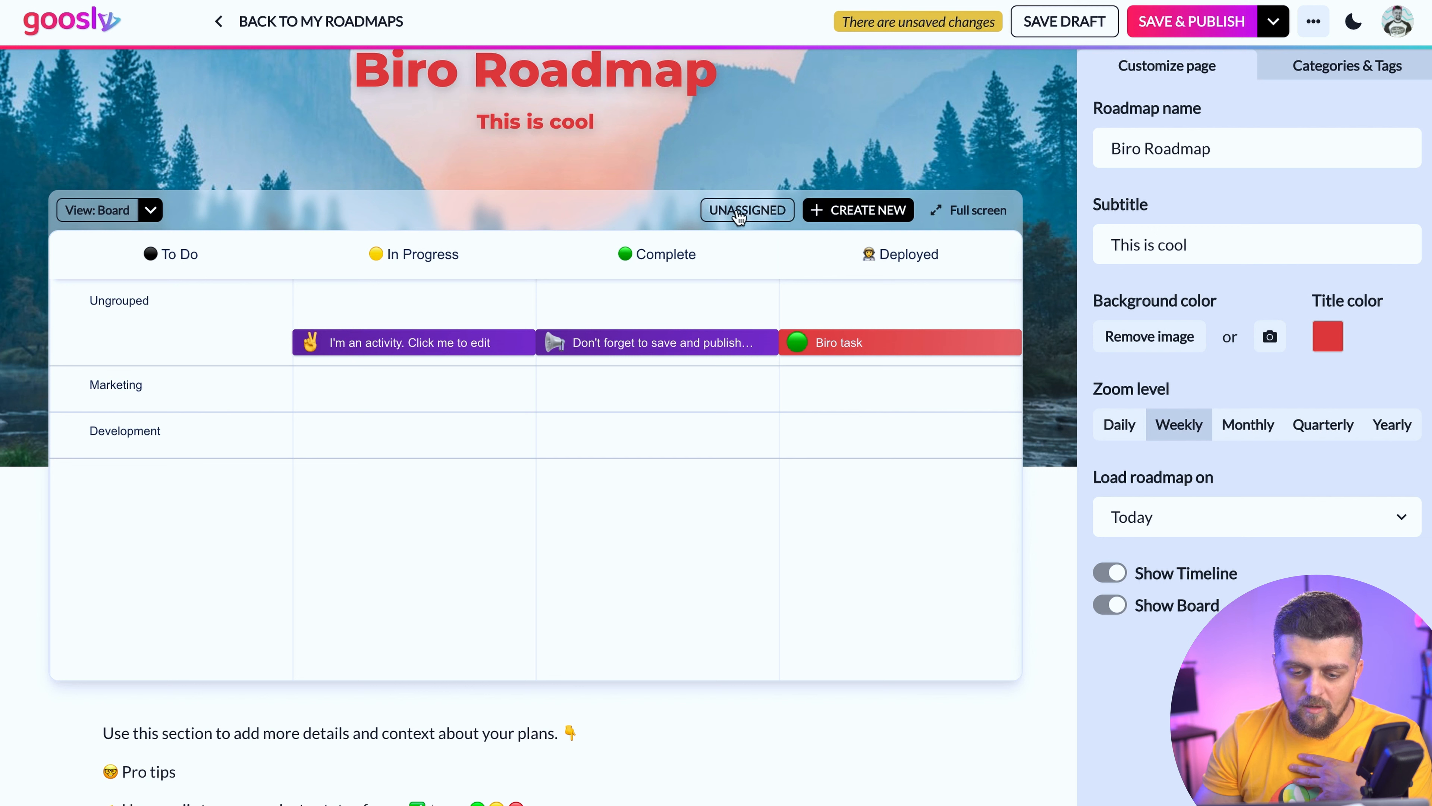
Step: Examine the list of unassigned activities, compare it with the Timeline view, and return to the Board view
left_click(757, 210)
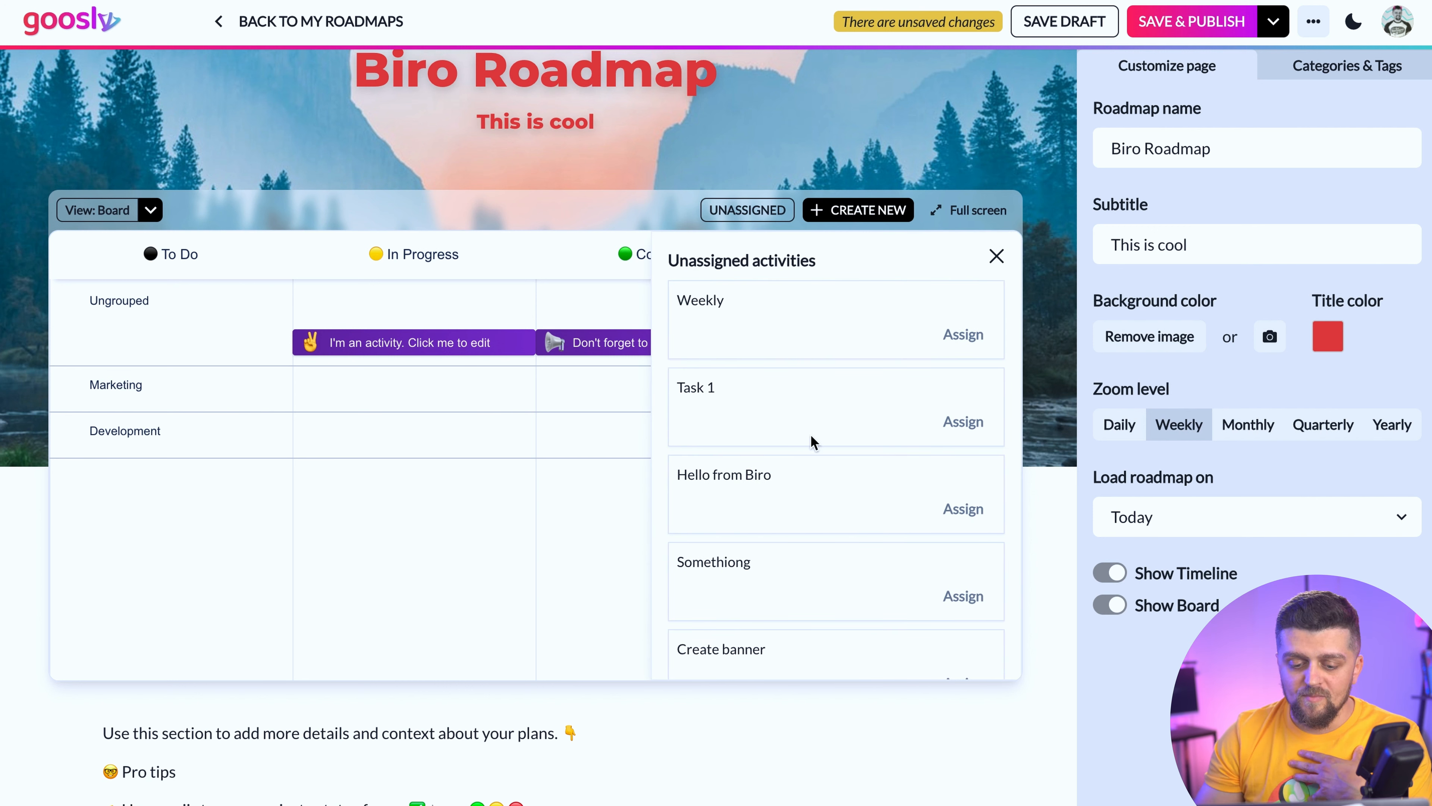
scroll(811, 481, "down", 5)
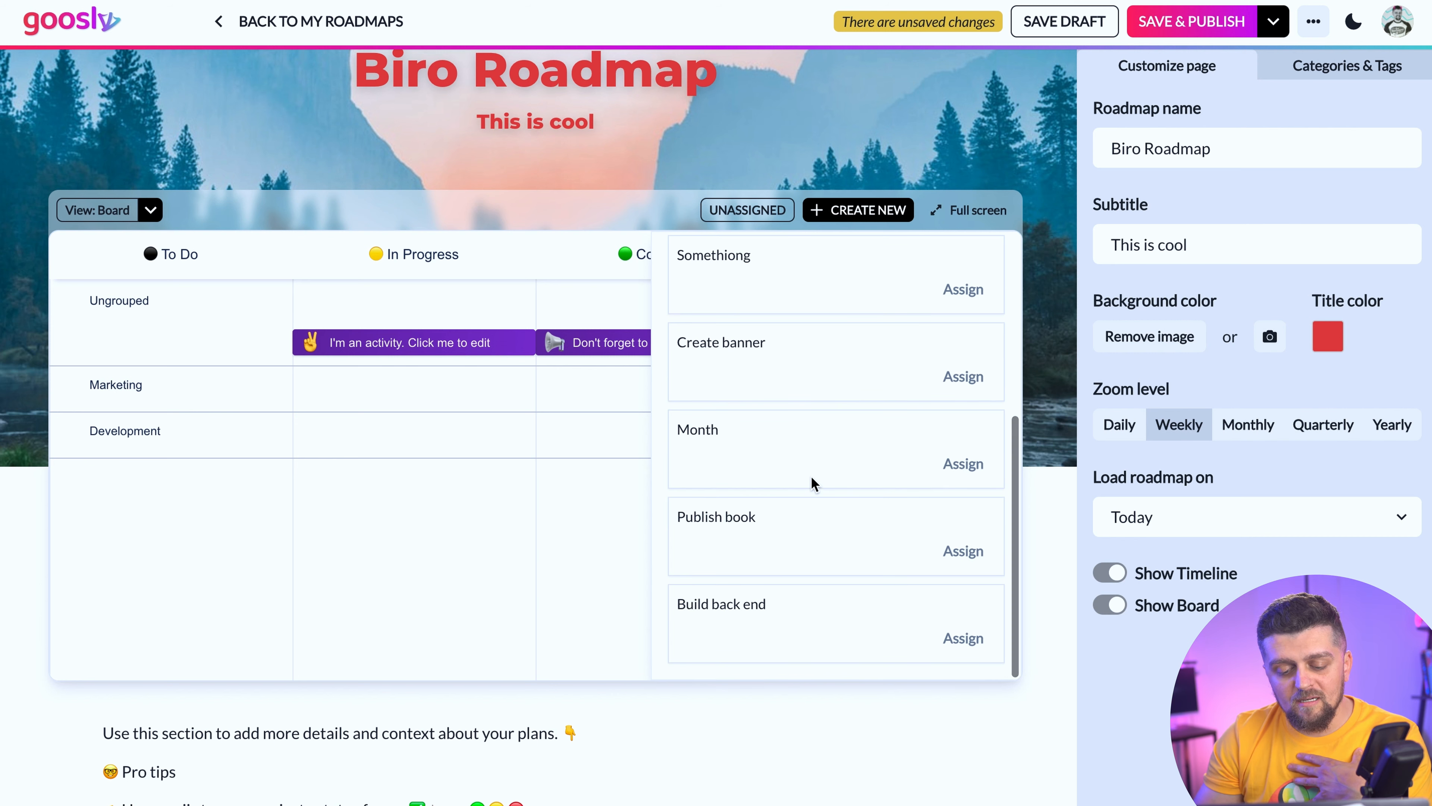
scroll(811, 479, "up", 5)
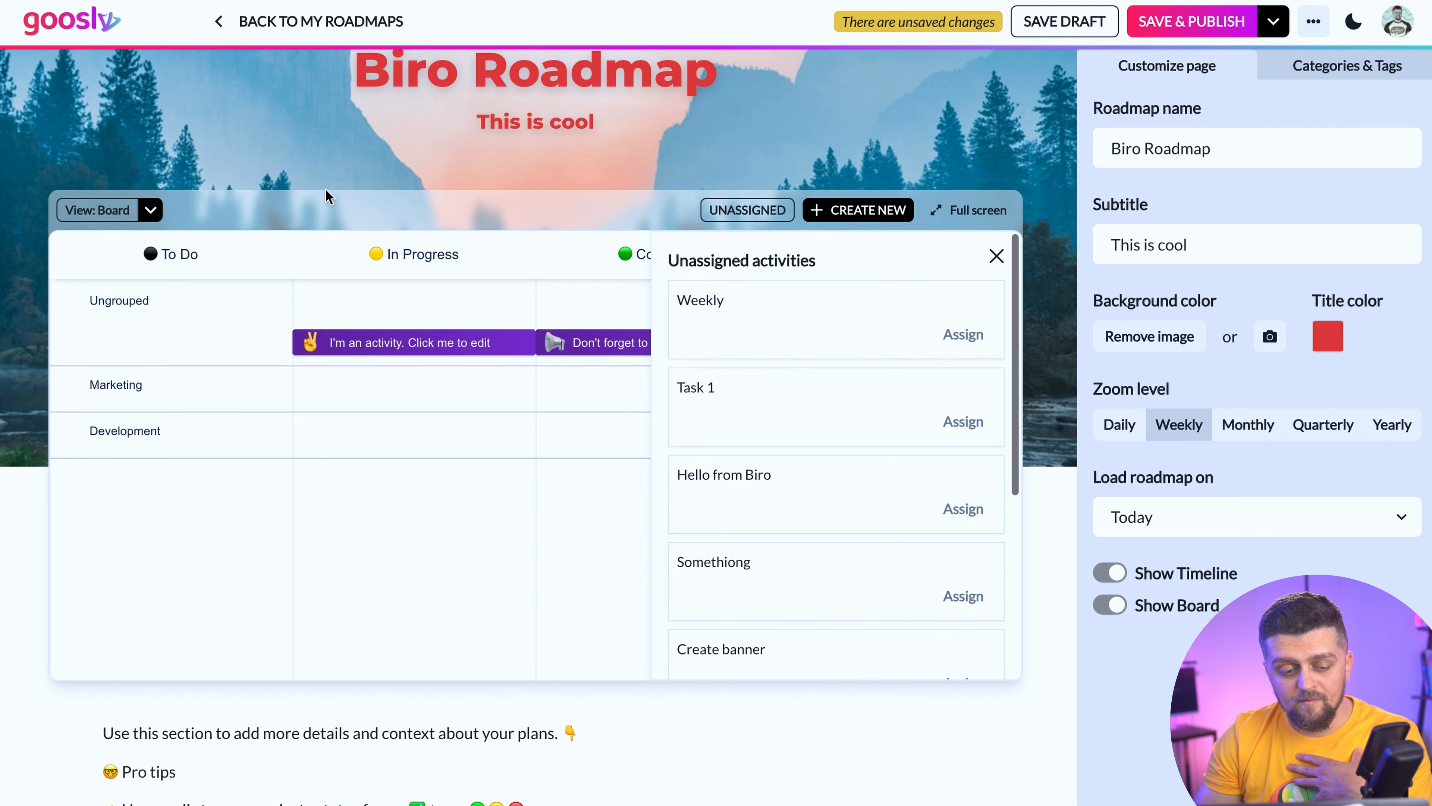
left_click(134, 215)
left_click(120, 260)
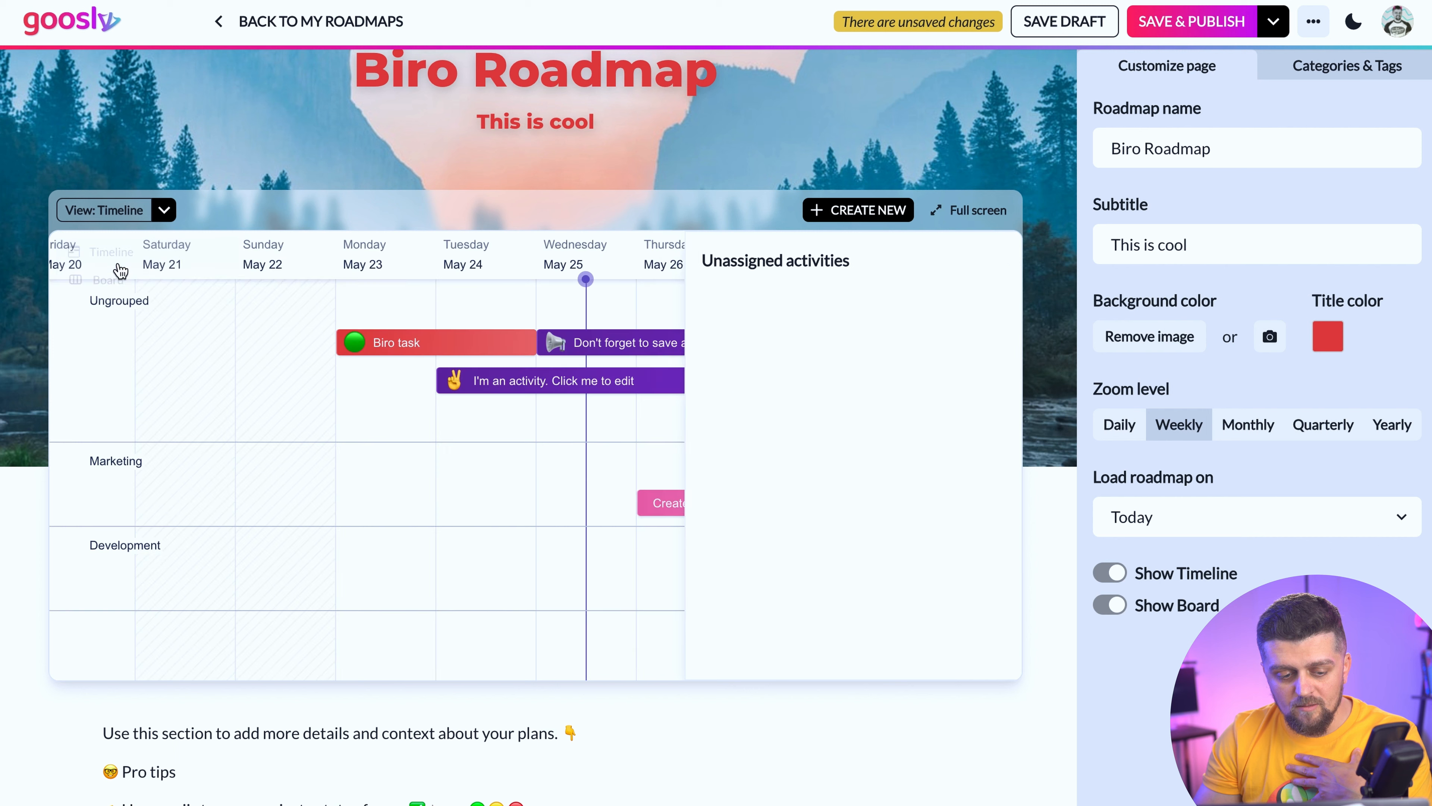
left_click(137, 220)
left_click(155, 293)
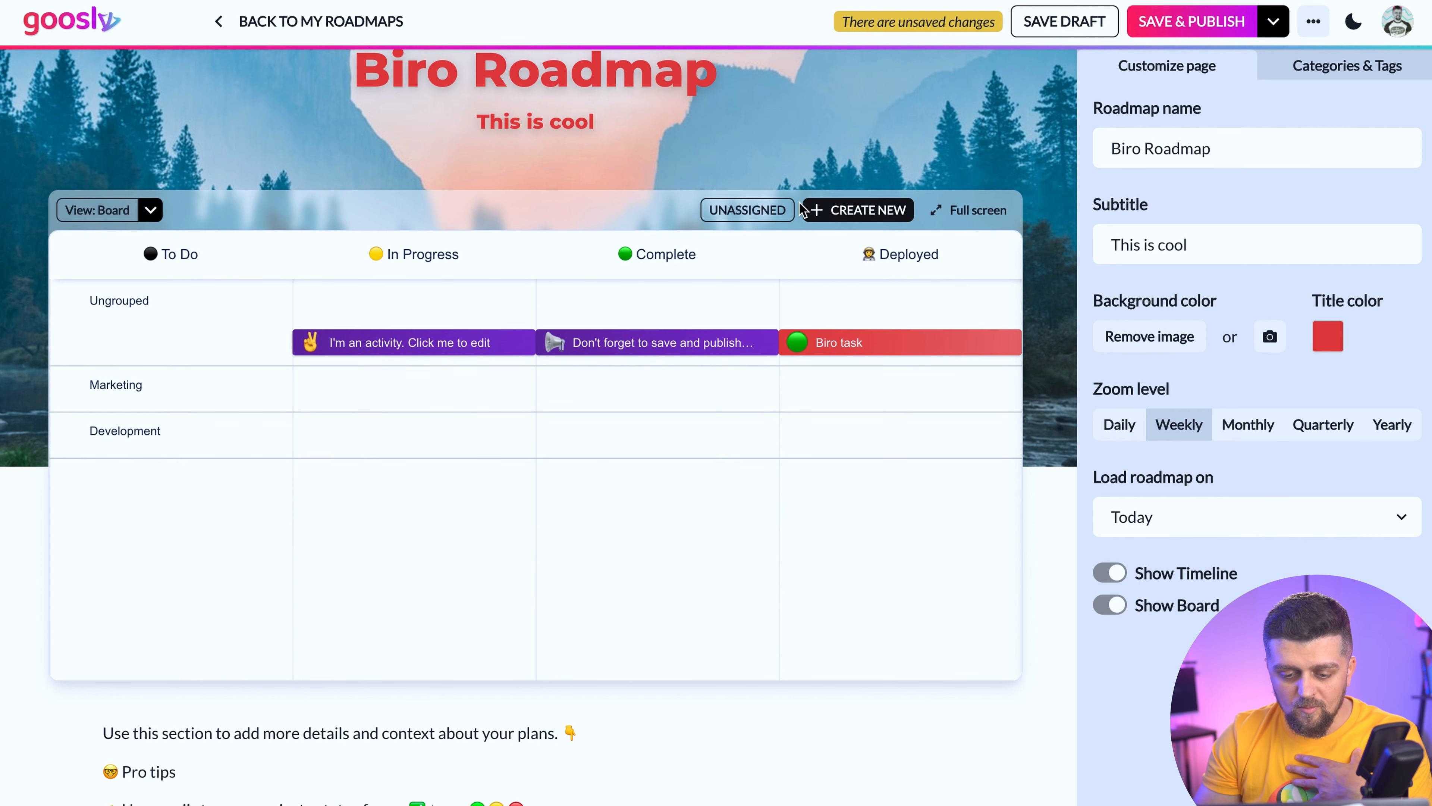
Step: Assign the unassigned "Build back end" activity to the board with start column Complete and end column Deployed, and close the unassigned list
left_click(767, 216)
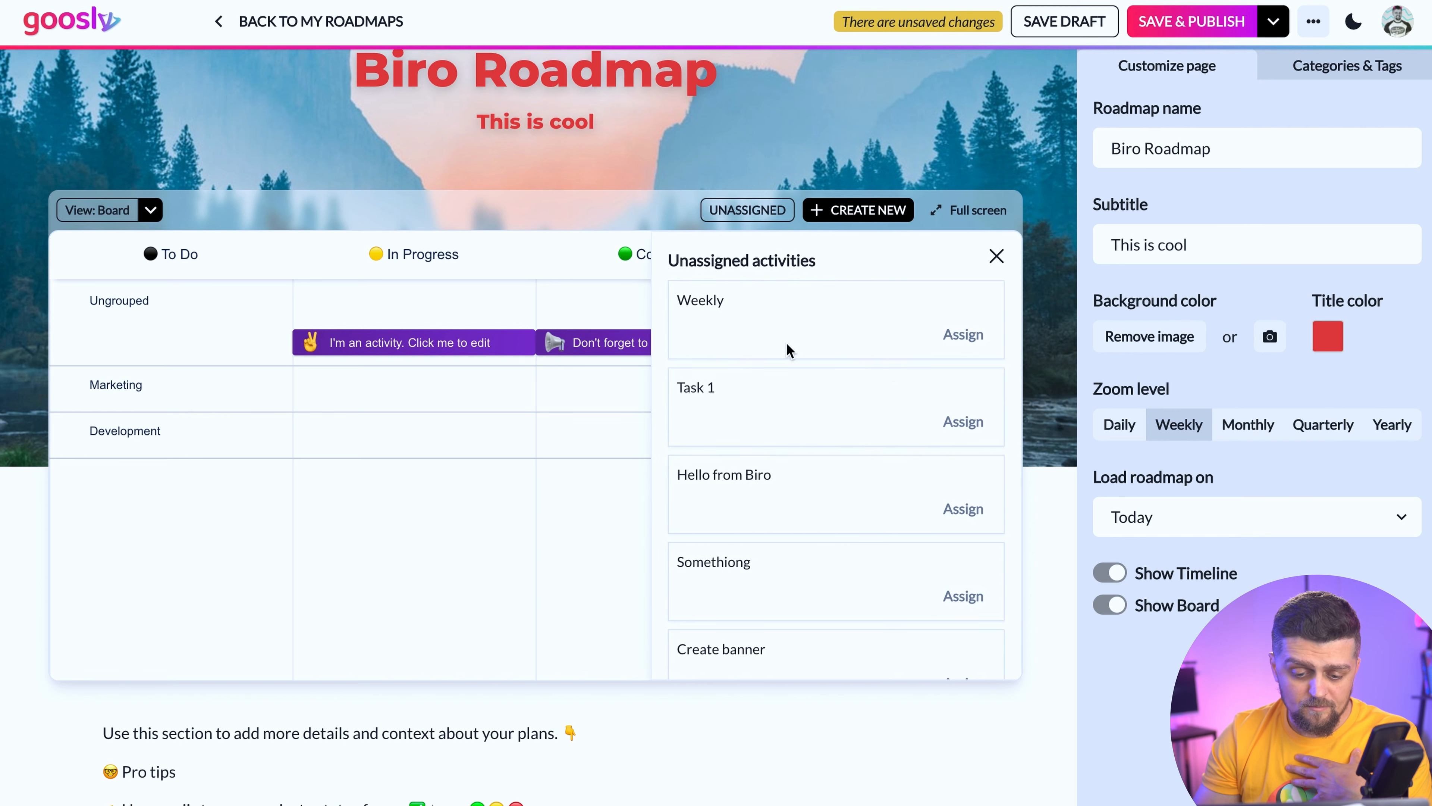
scroll(840, 468, "down", 1)
scroll(840, 471, "down", 3)
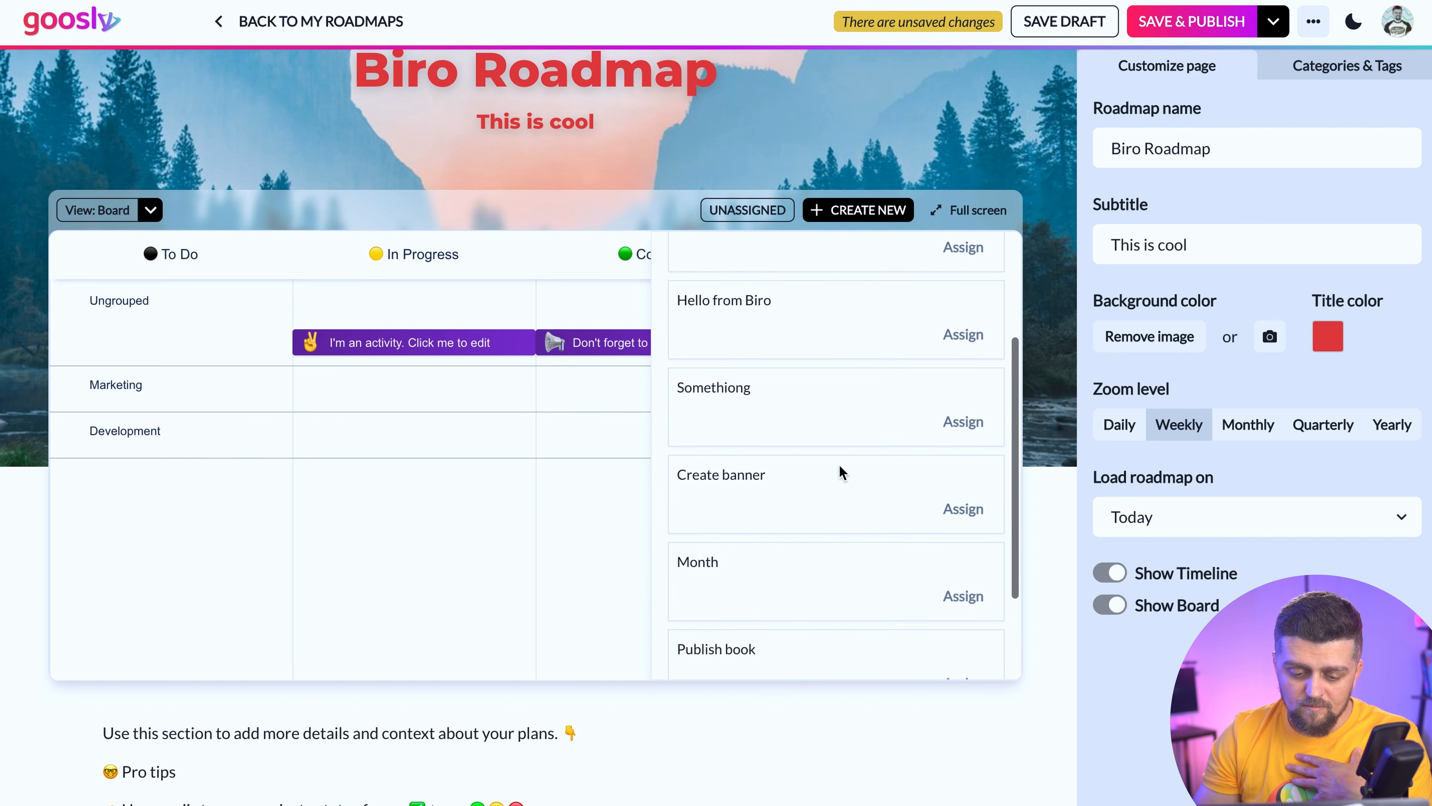
scroll(840, 472, "down", 1)
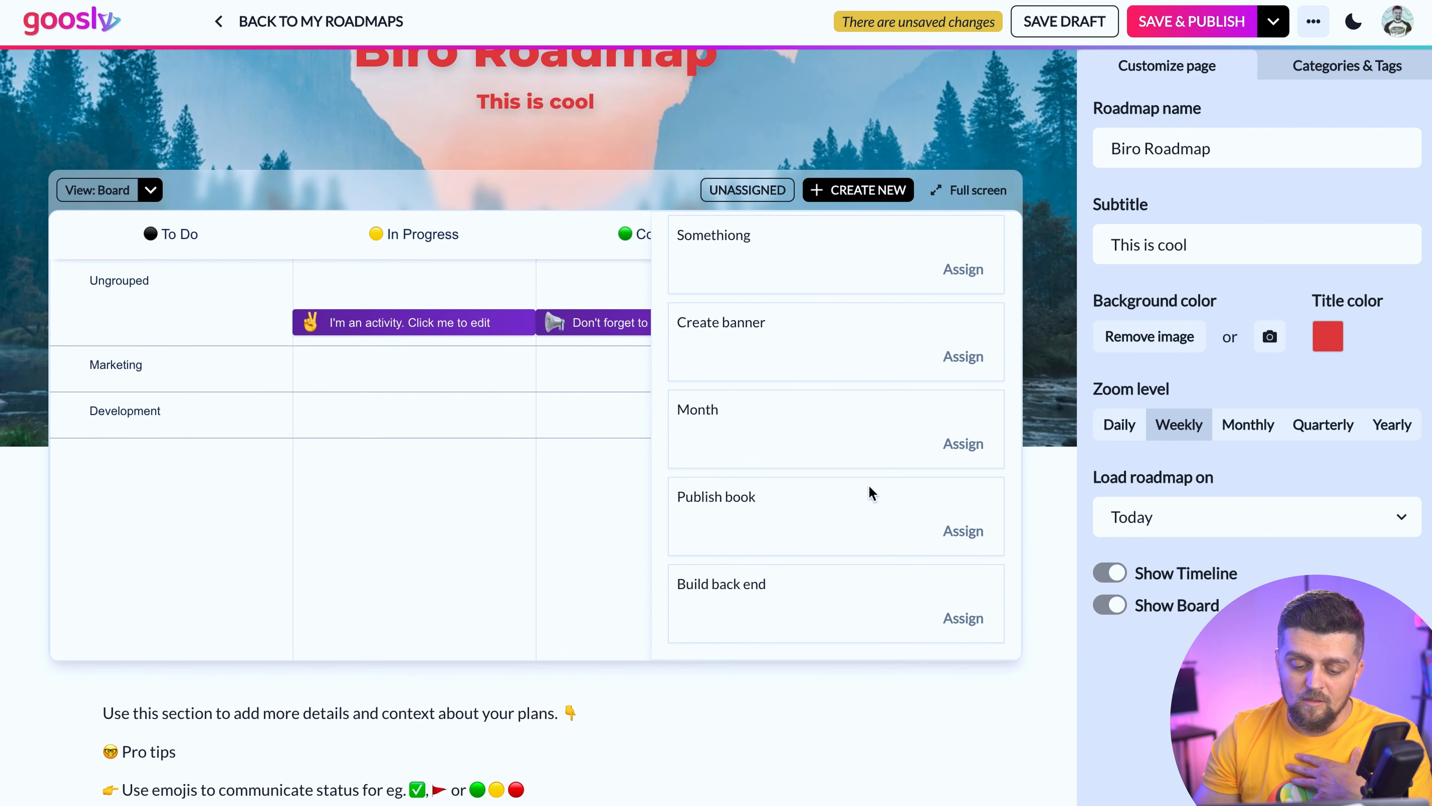
left_click(965, 619)
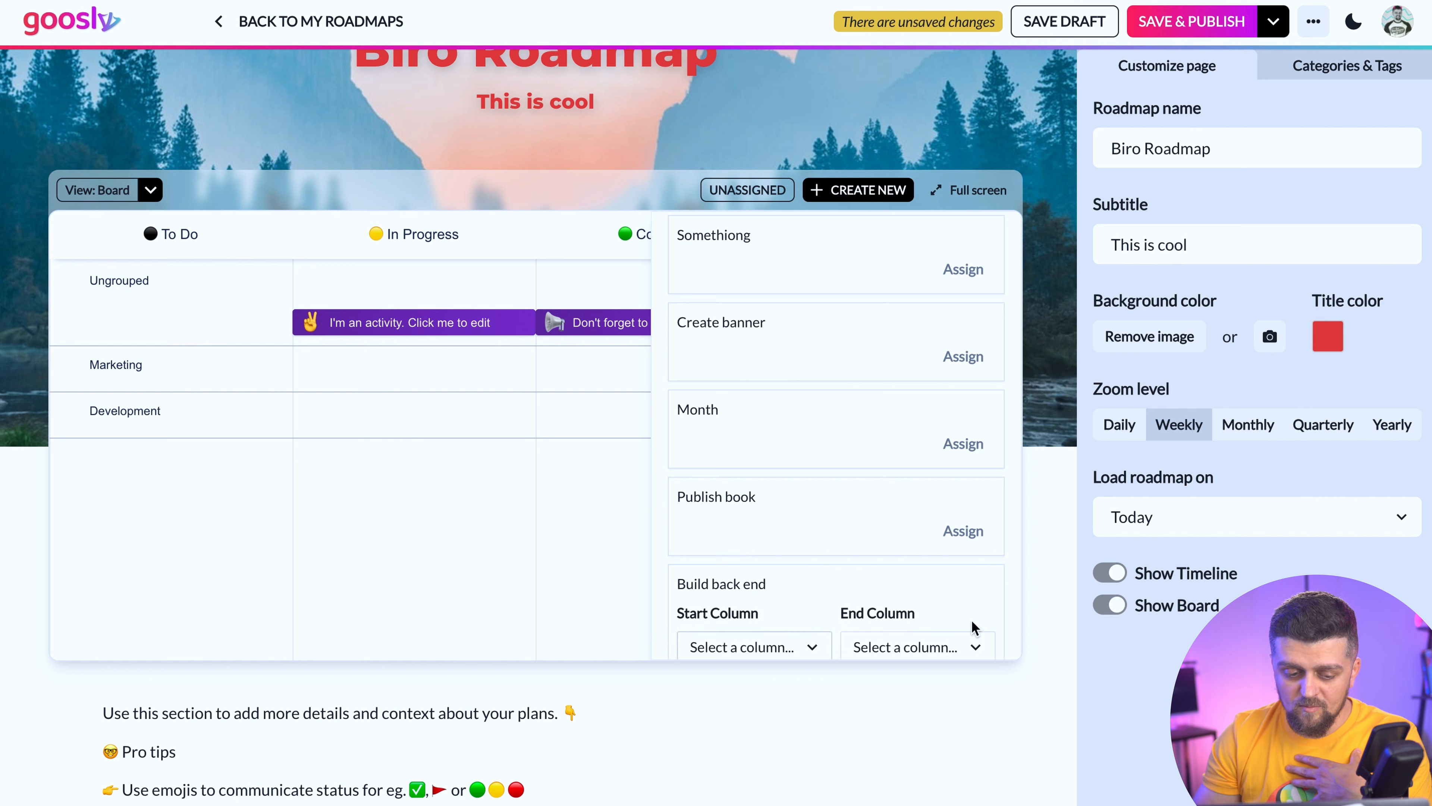
scroll(778, 576, "down", 2)
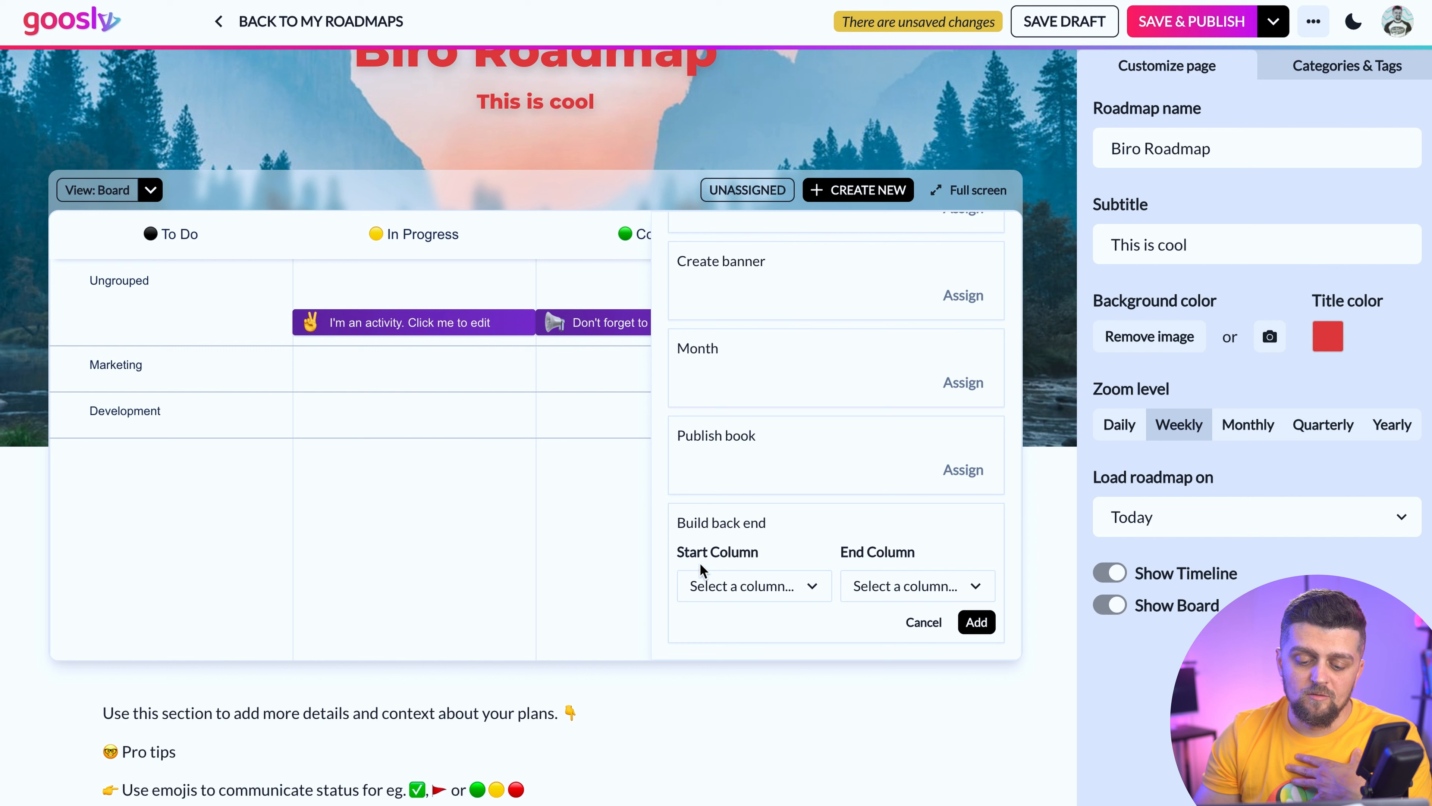
left_click(779, 589)
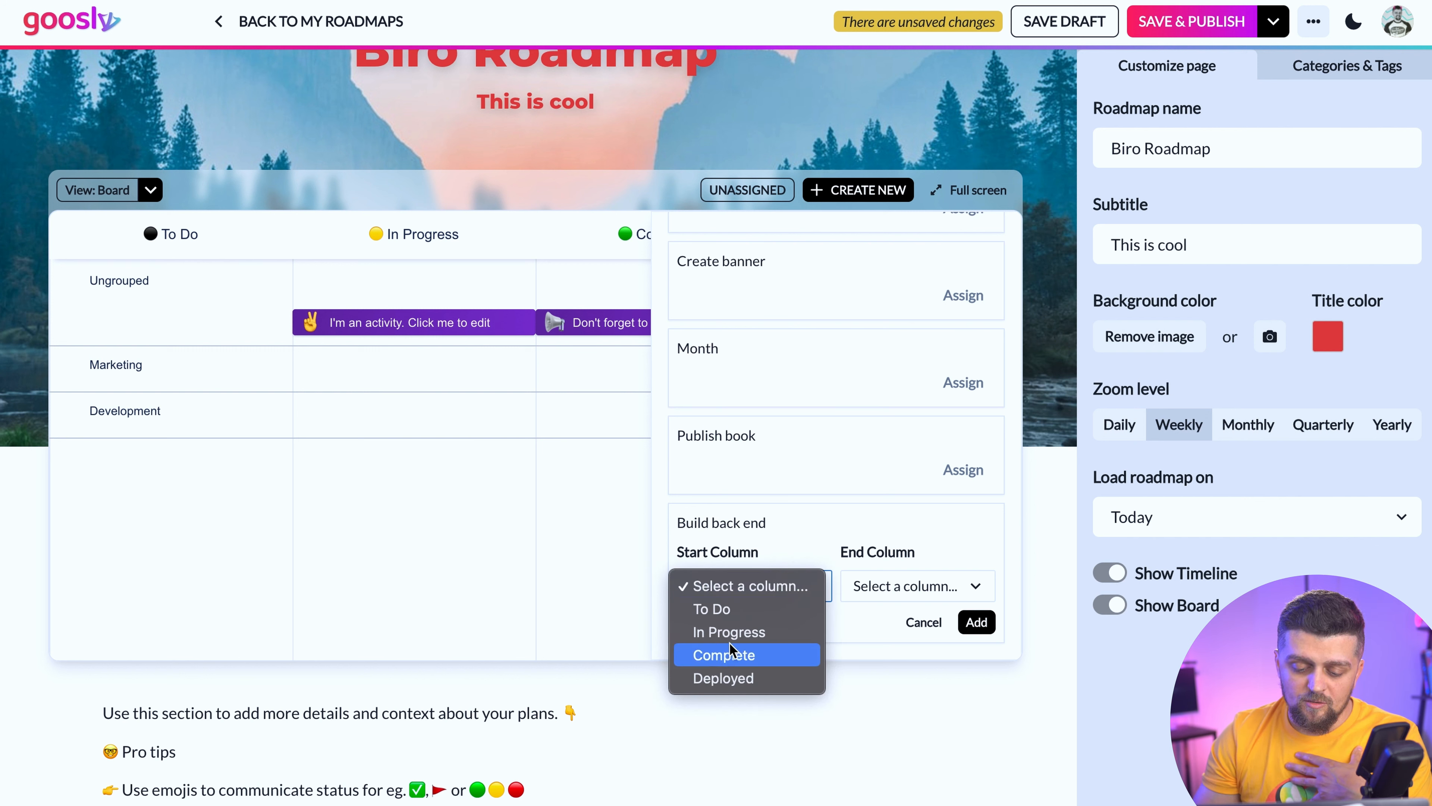
left_click(729, 655)
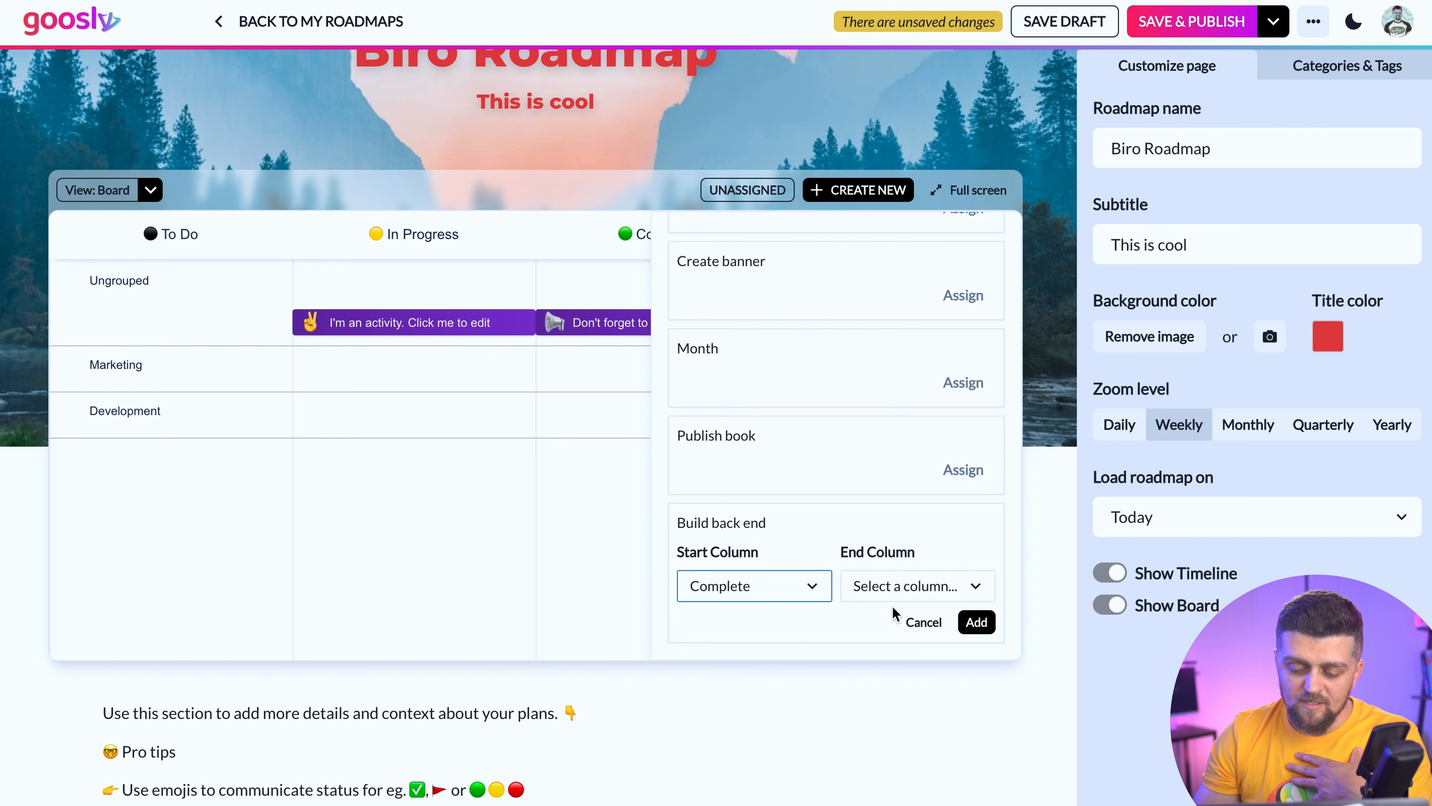
left_click(918, 591)
left_click(897, 639)
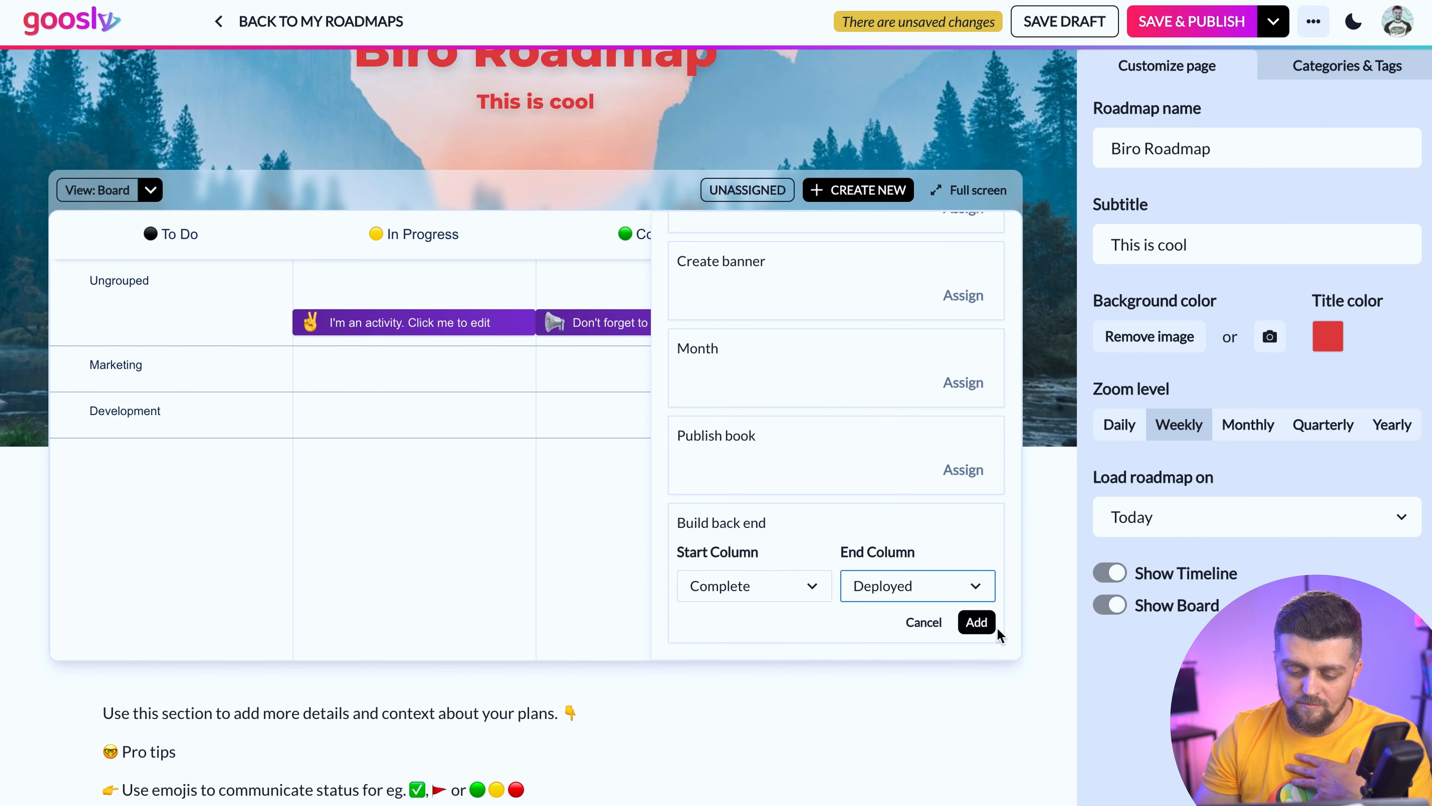
left_click(987, 625)
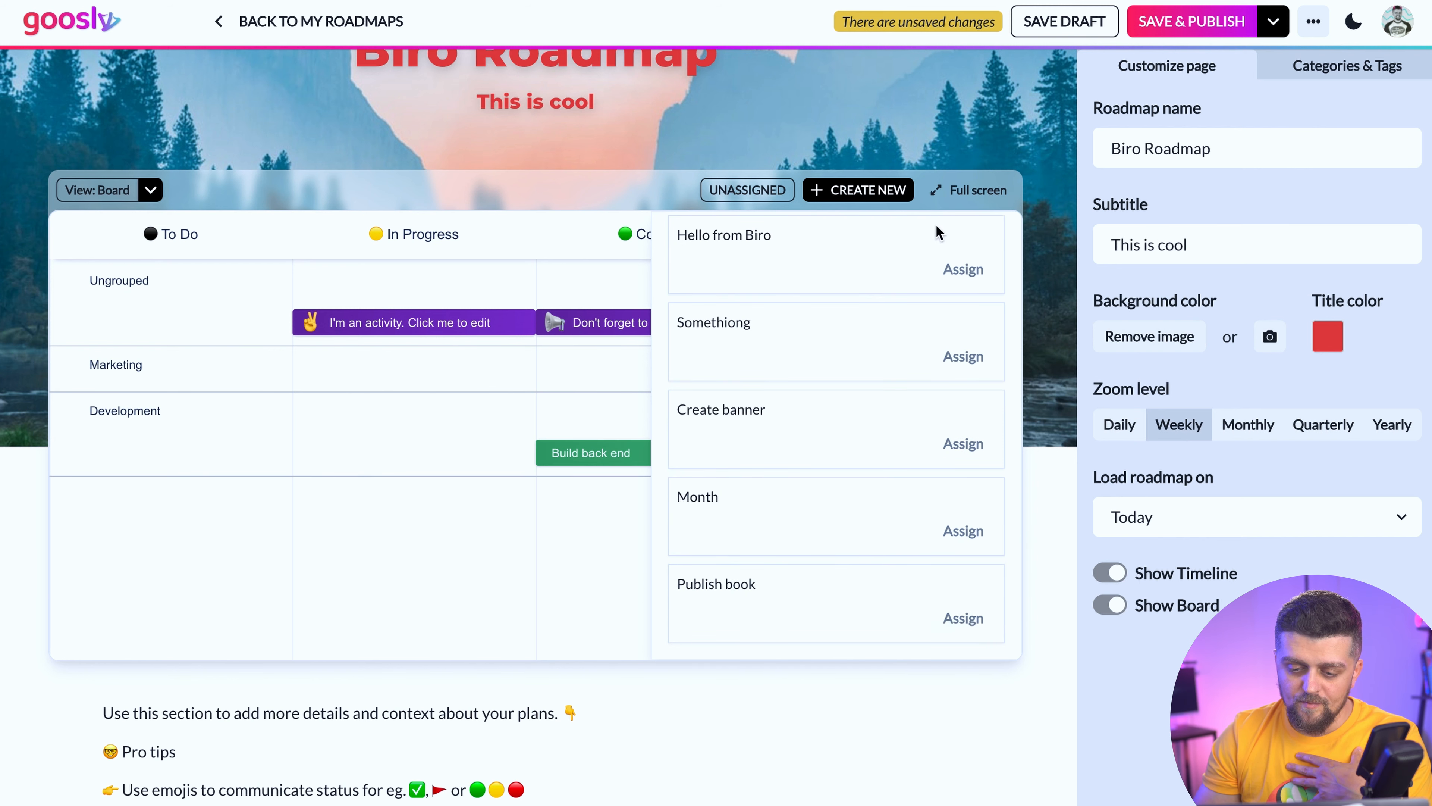
left_click(747, 189)
left_click(747, 189)
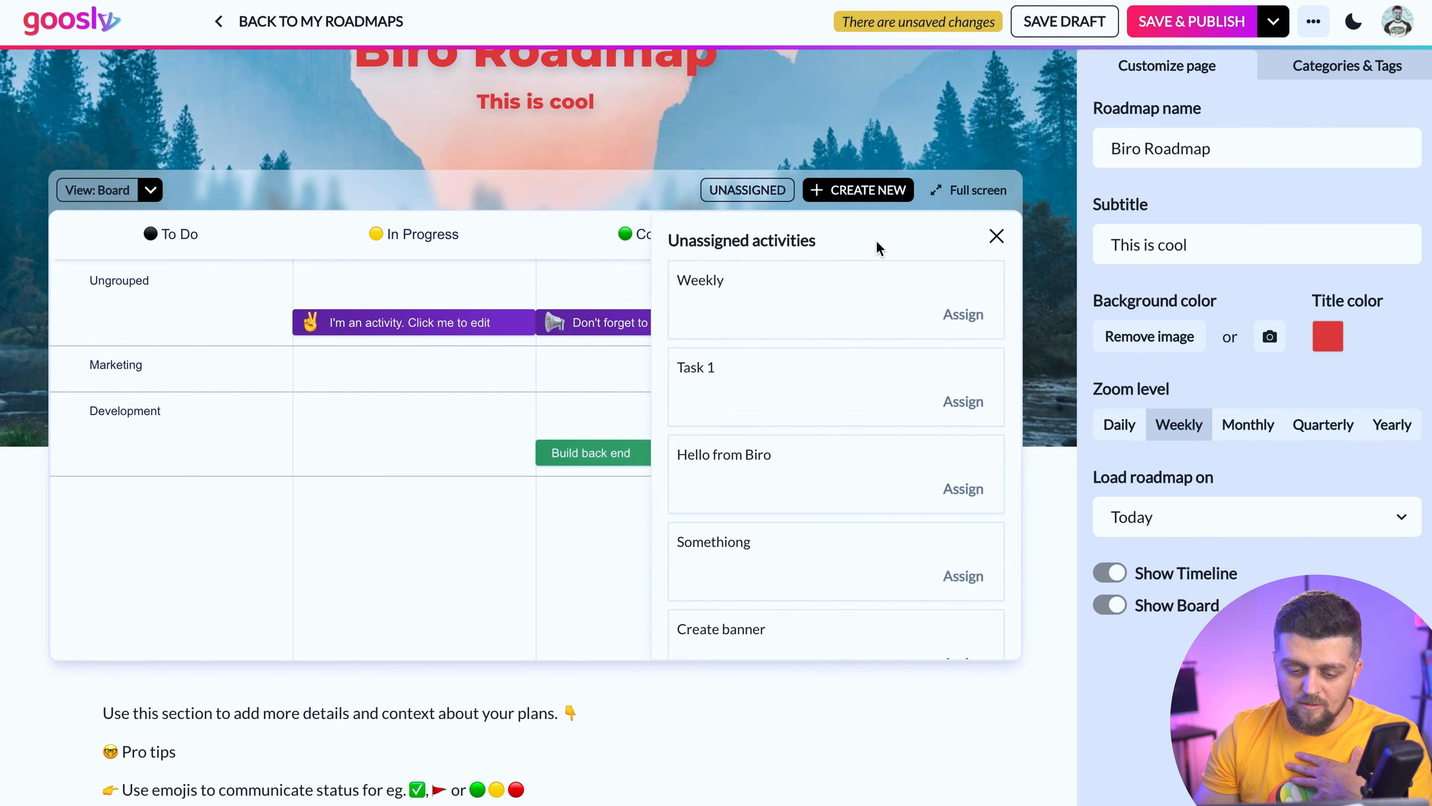
left_click(996, 237)
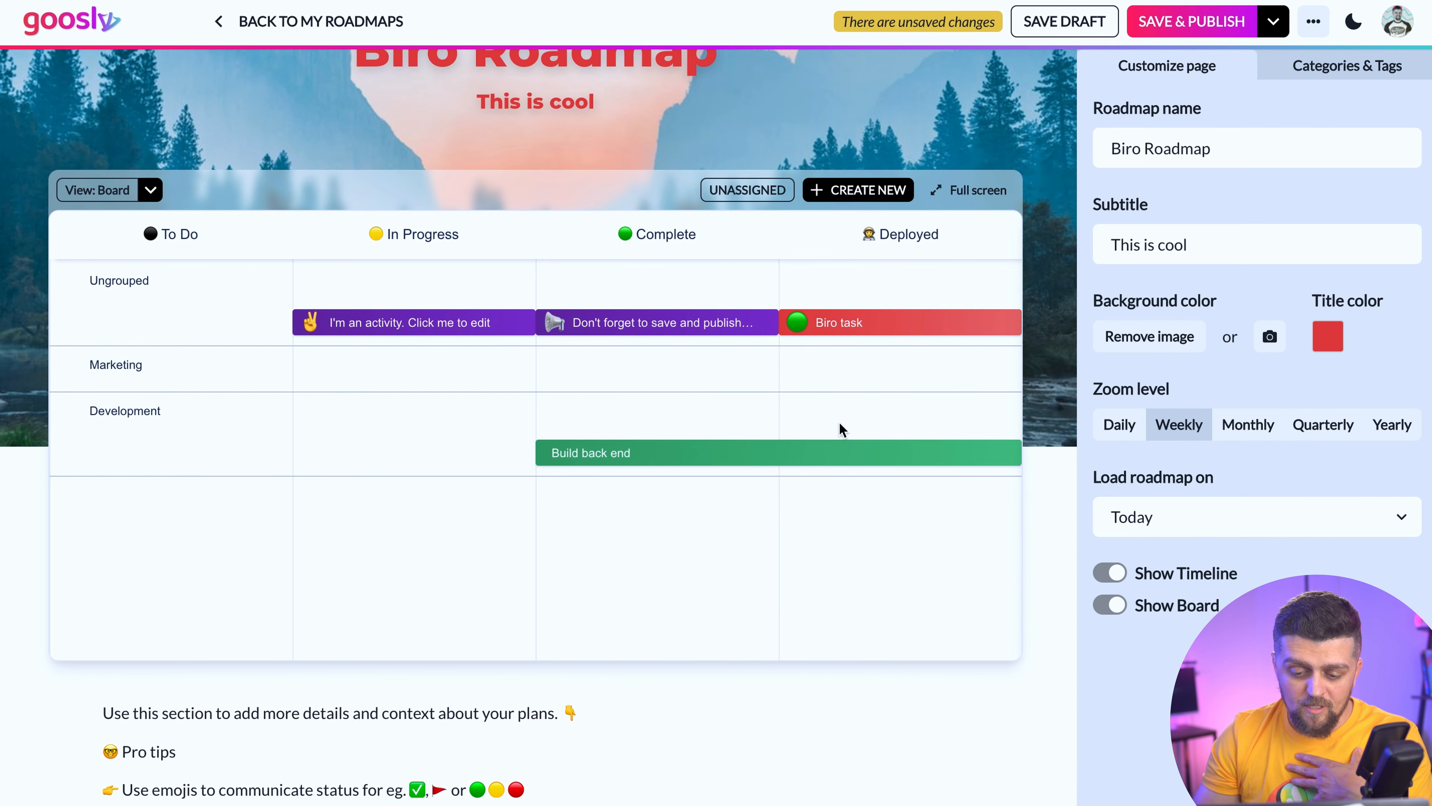
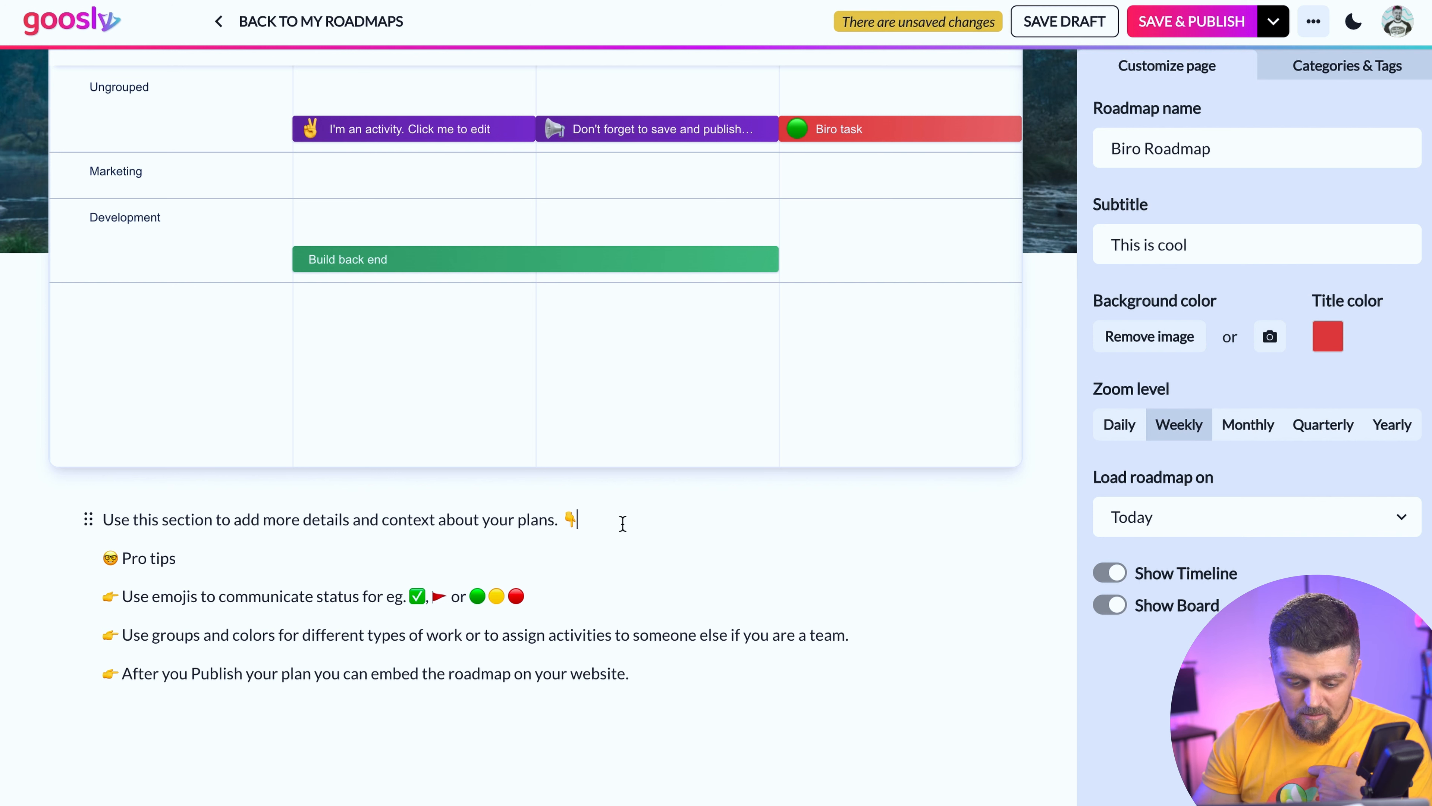
Step: Add a text block reading "Hello test" below the first line of the description section under the board
left_click(622, 524)
key("Return")
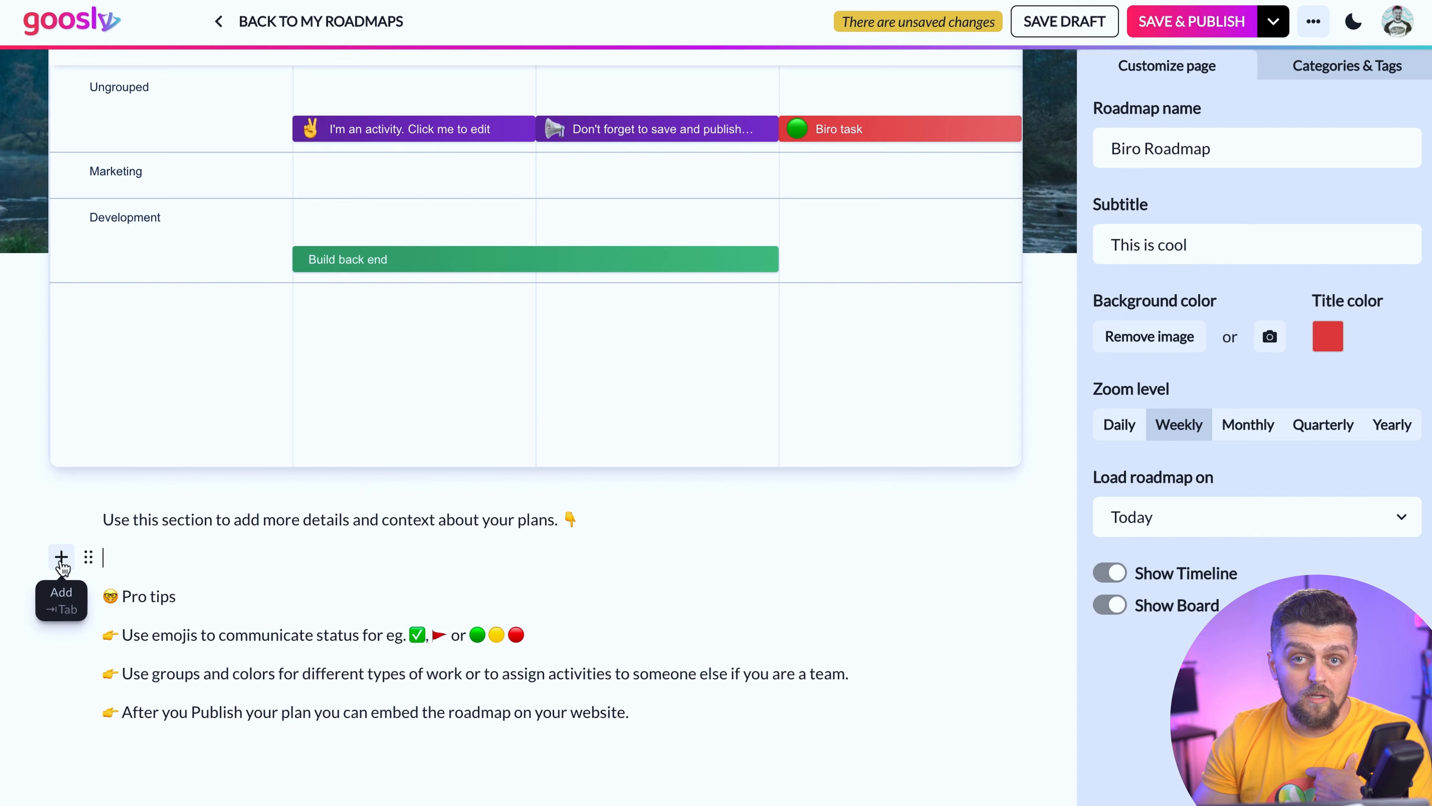
left_click(60, 558)
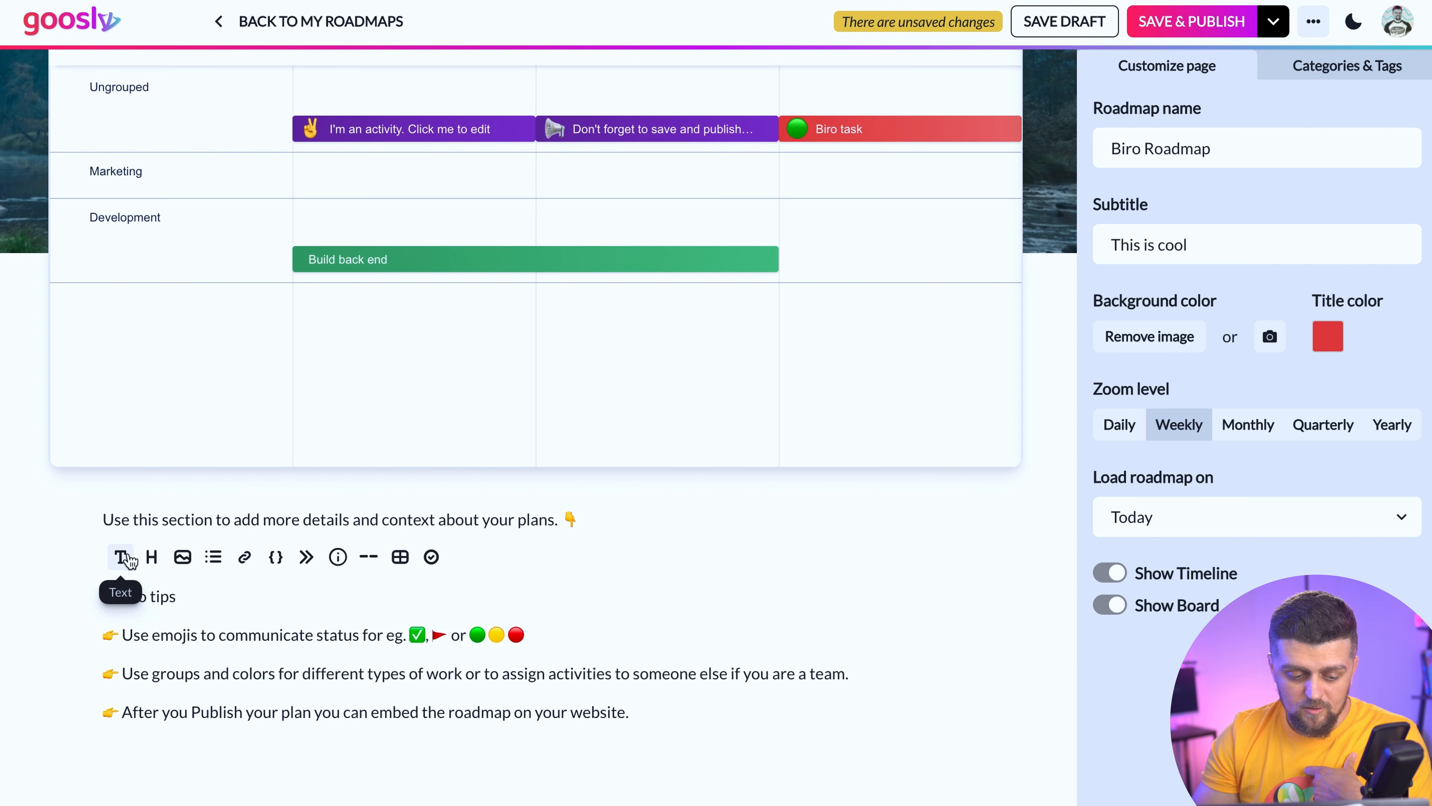
left_click(122, 557)
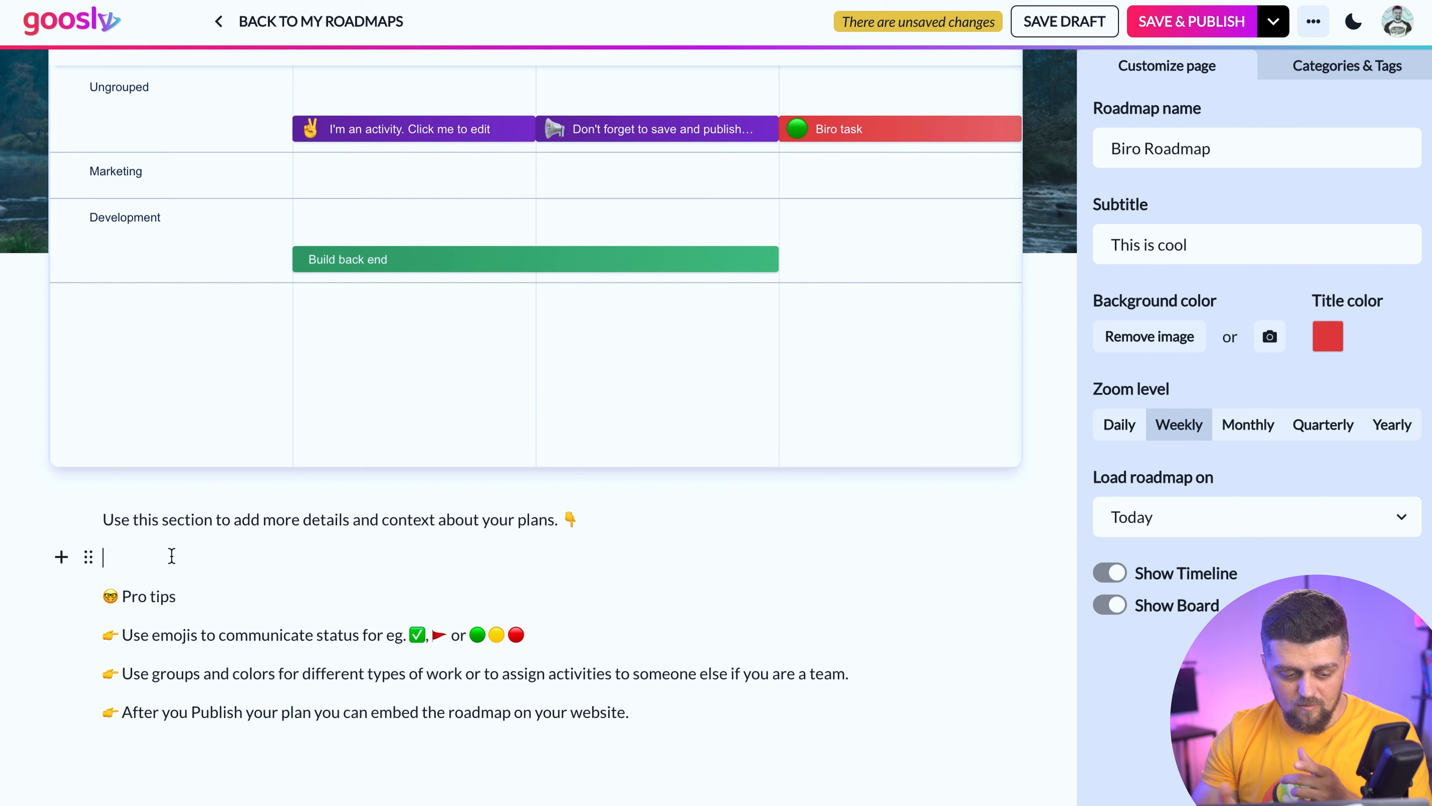
type("Hello test")
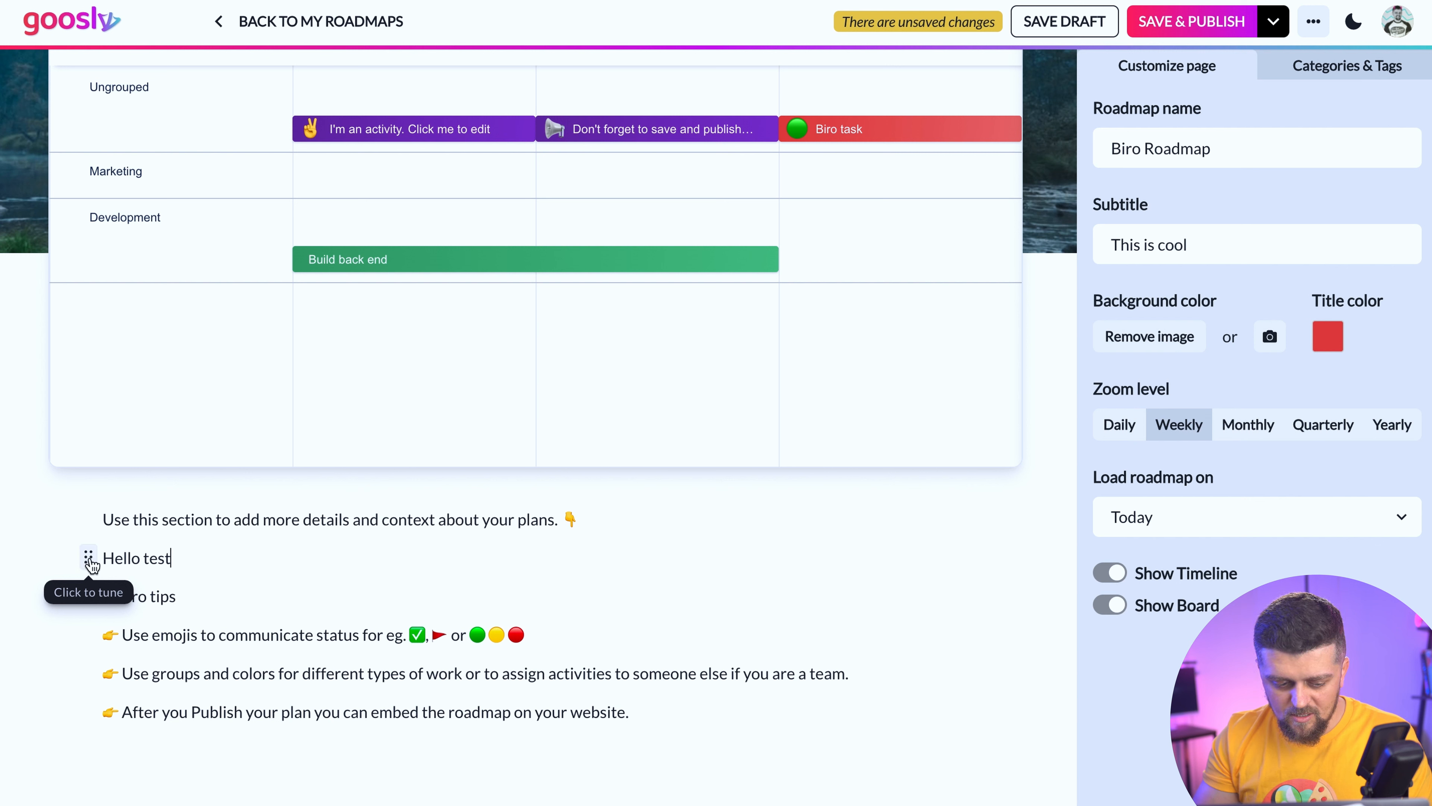
Step: Try center and right alignment on the "Hello test" block, restore left alignment, and move the block up one position
left_click(89, 560)
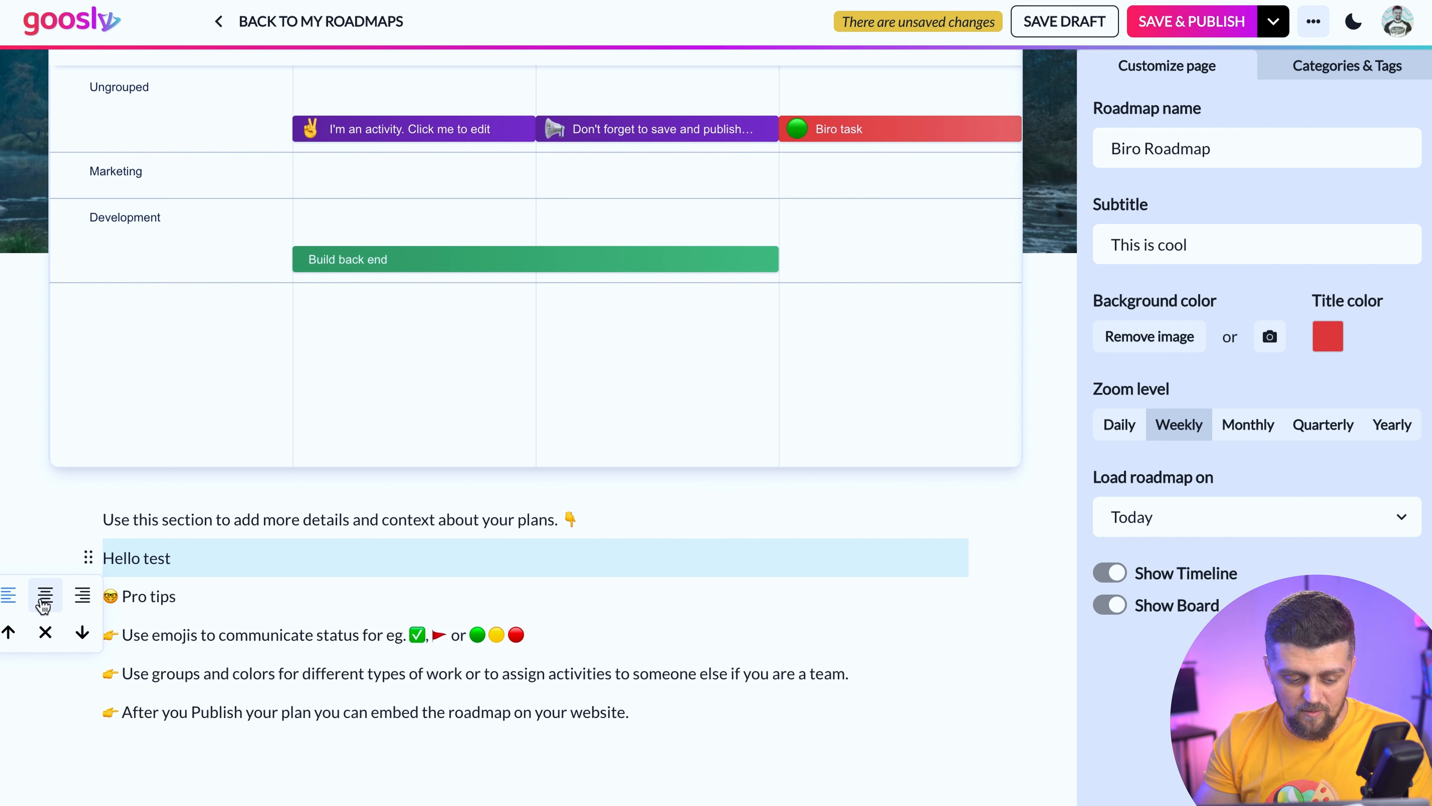
left_click(44, 603)
left_click(85, 601)
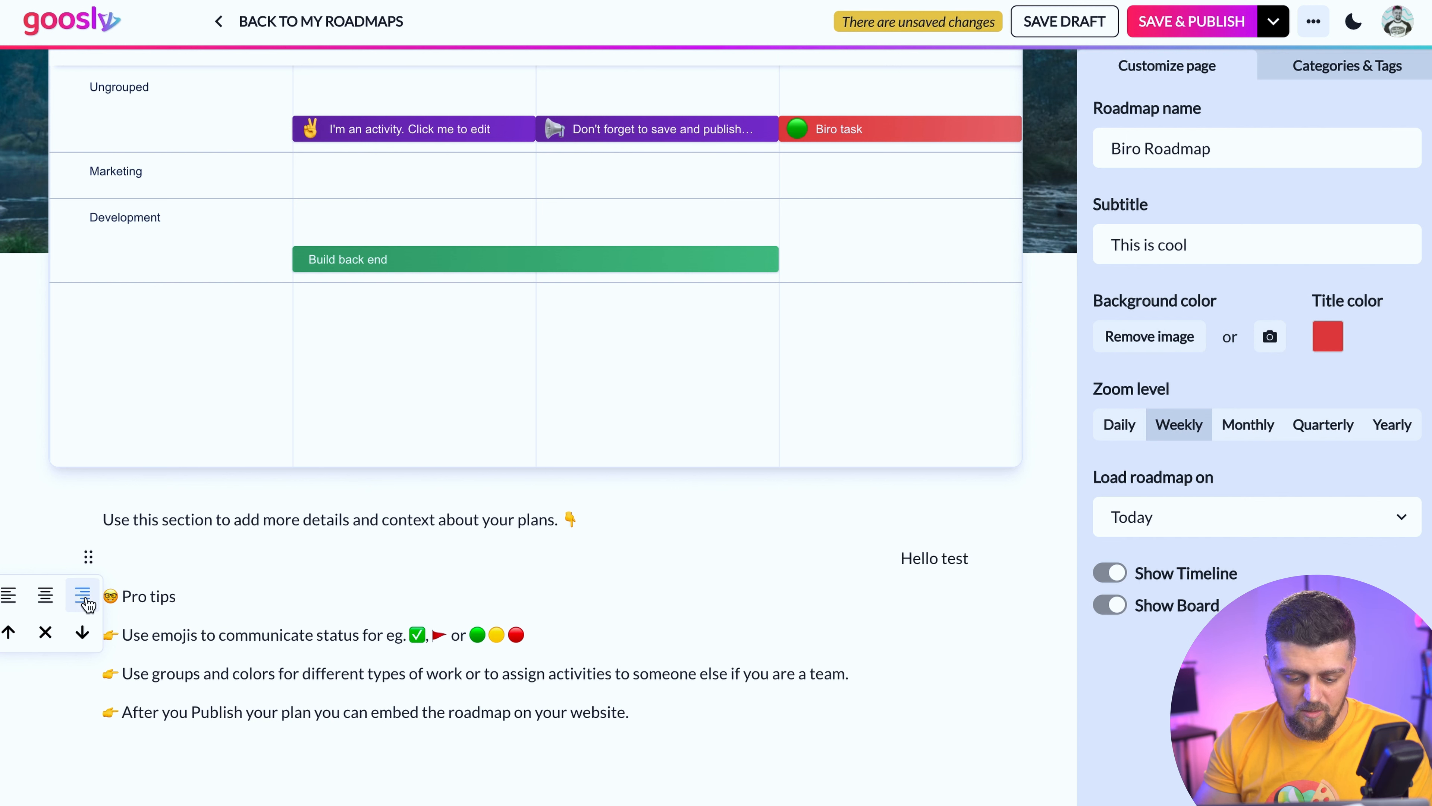
left_click(11, 602)
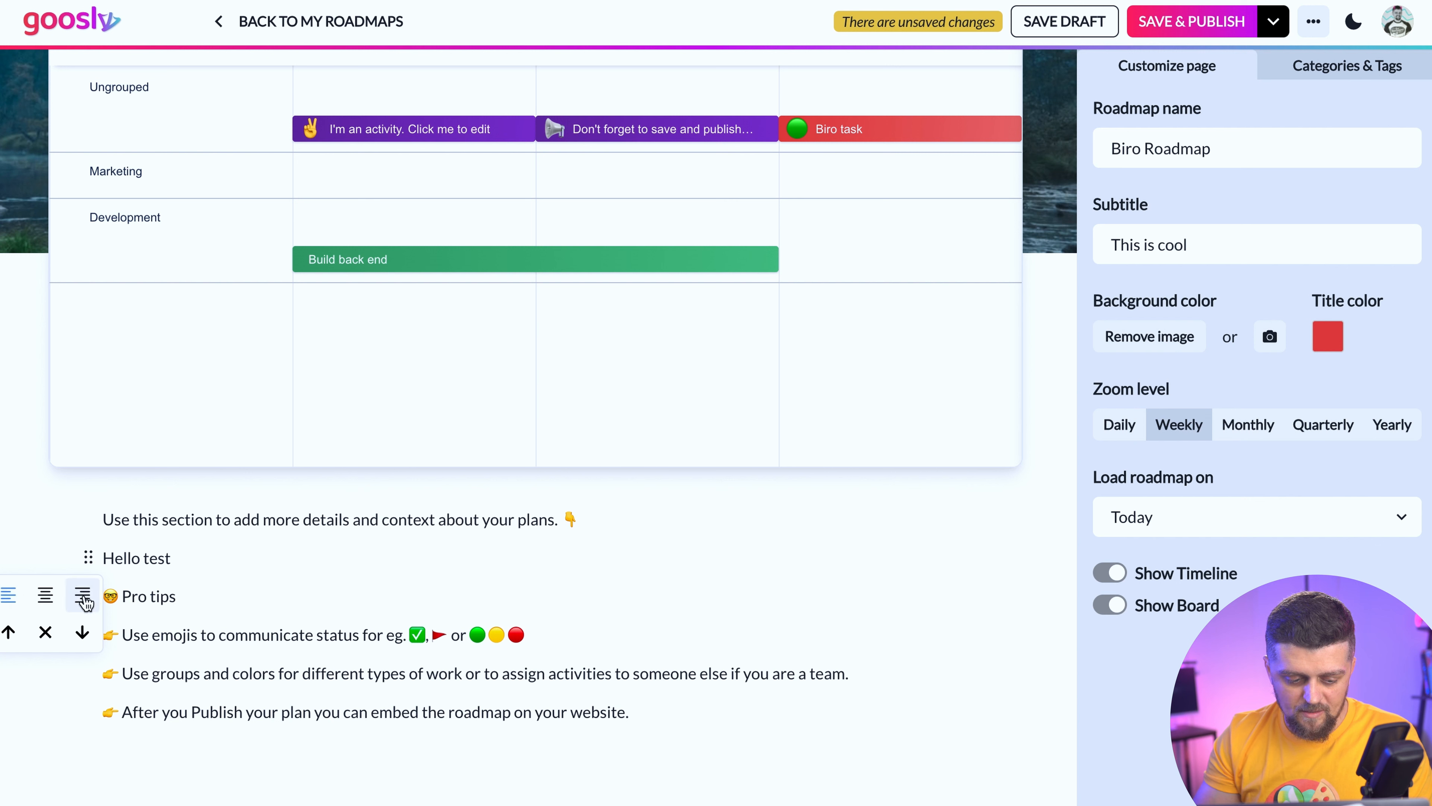
left_click(8, 633)
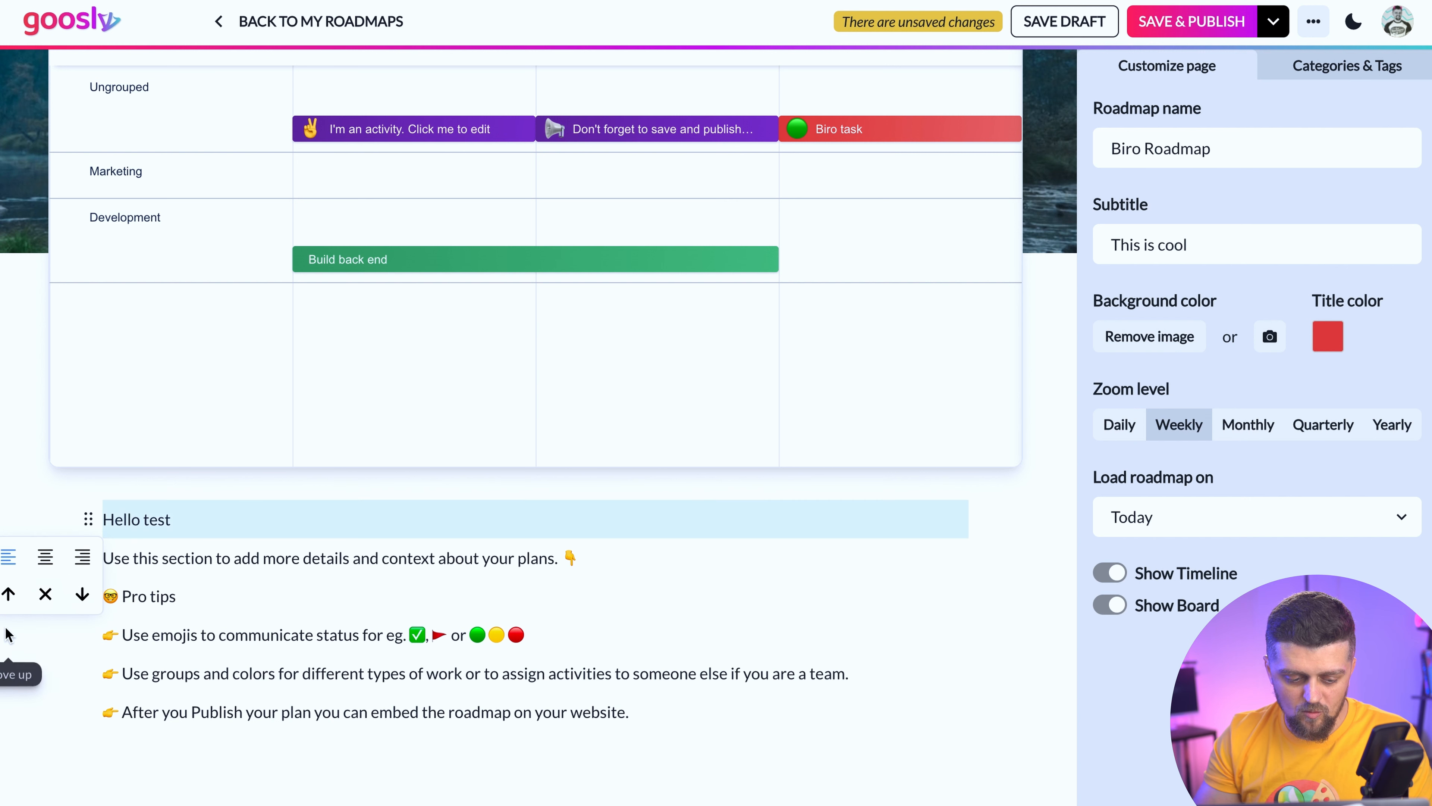
Step: Convert the "Hello test" block in the description section to a heading and set its level to H4
left_click(115, 520)
left_click_drag(106, 522, 203, 518)
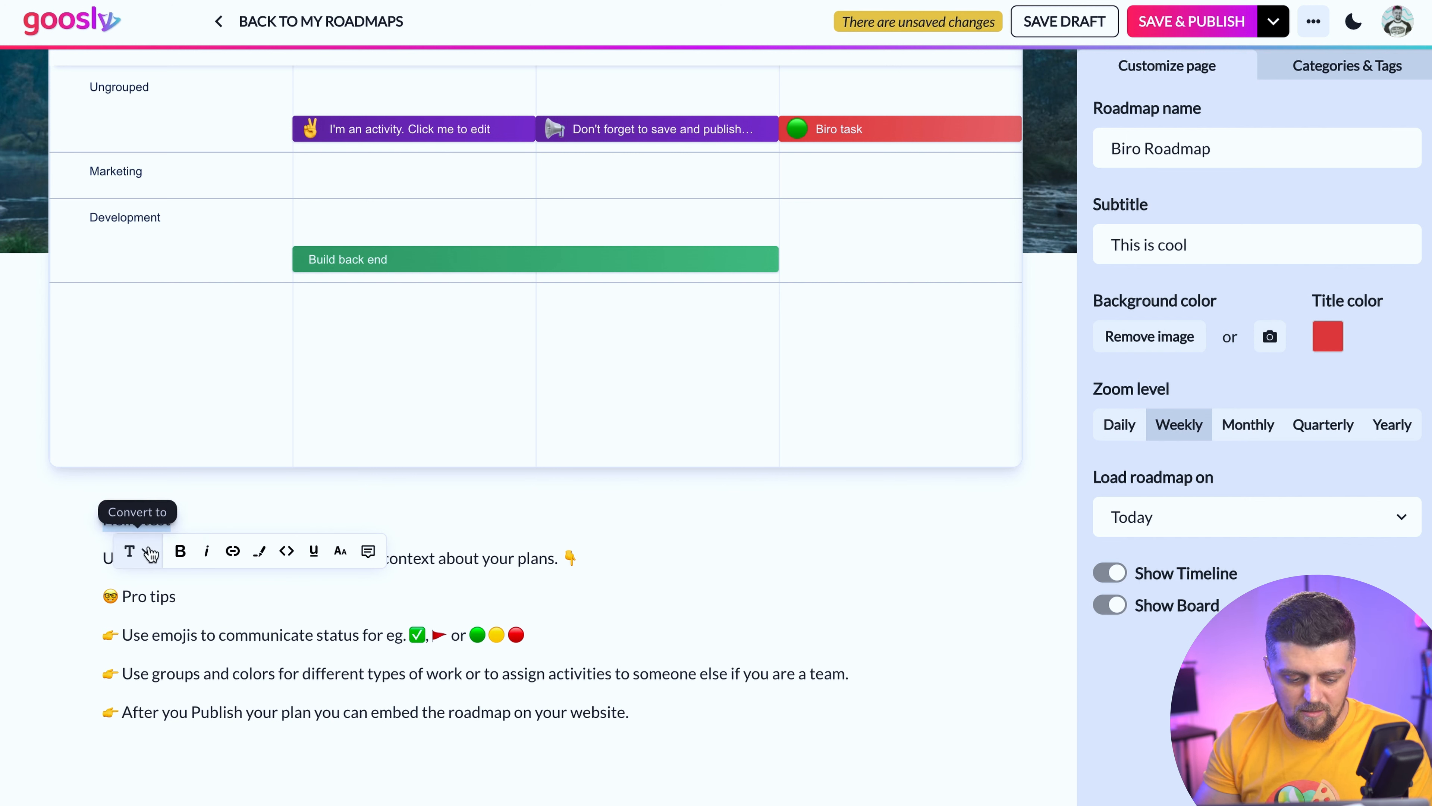
left_click(144, 551)
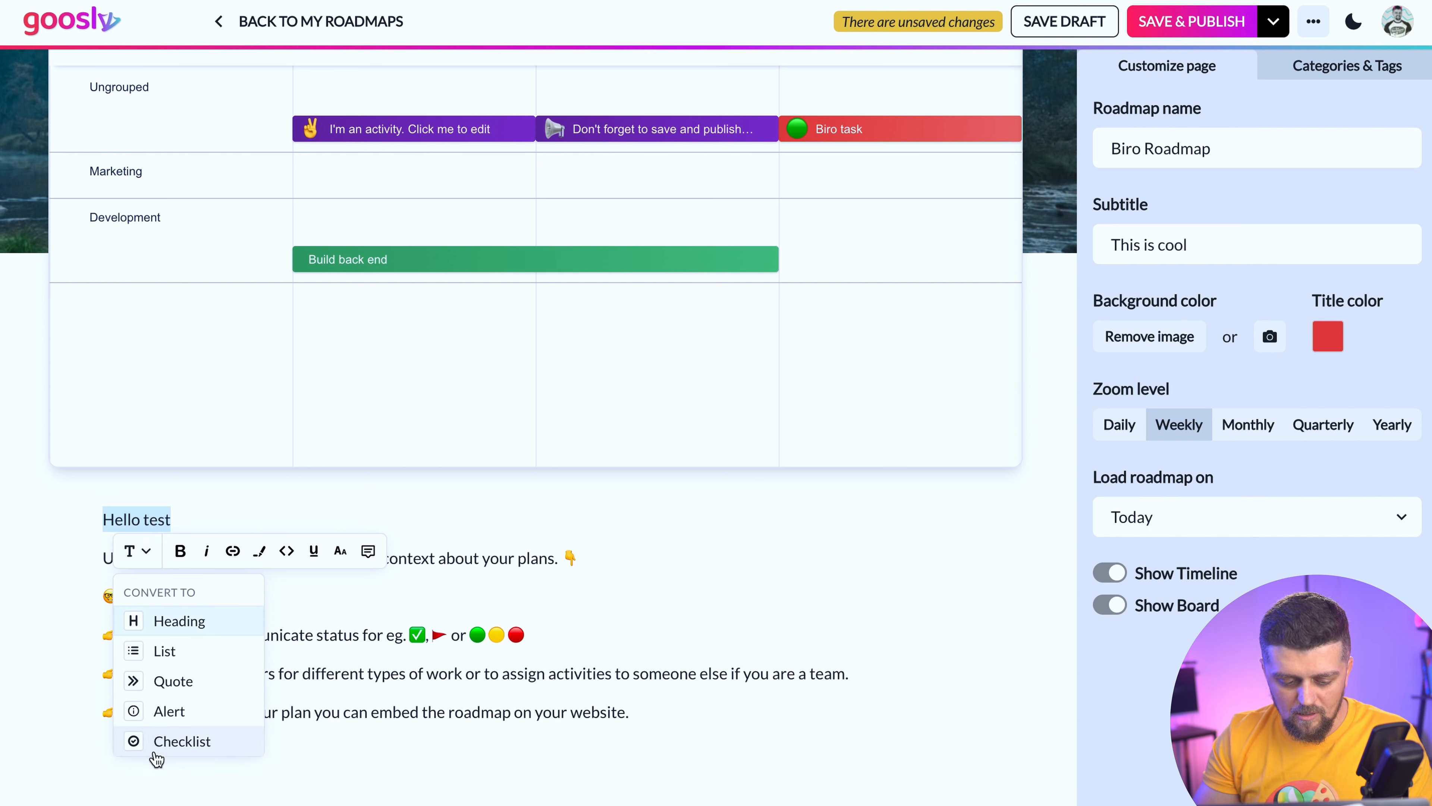
left_click(200, 621)
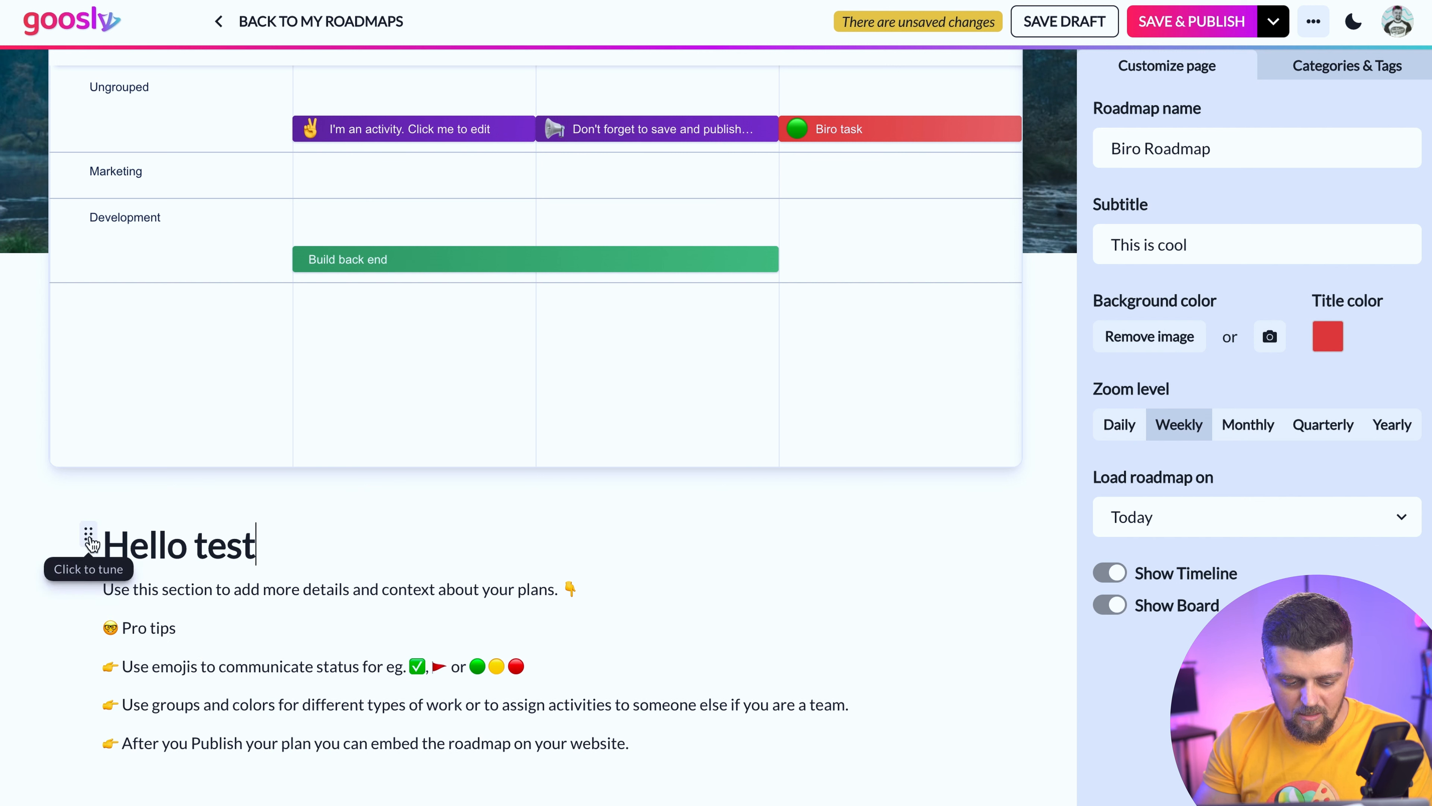
left_click(88, 536)
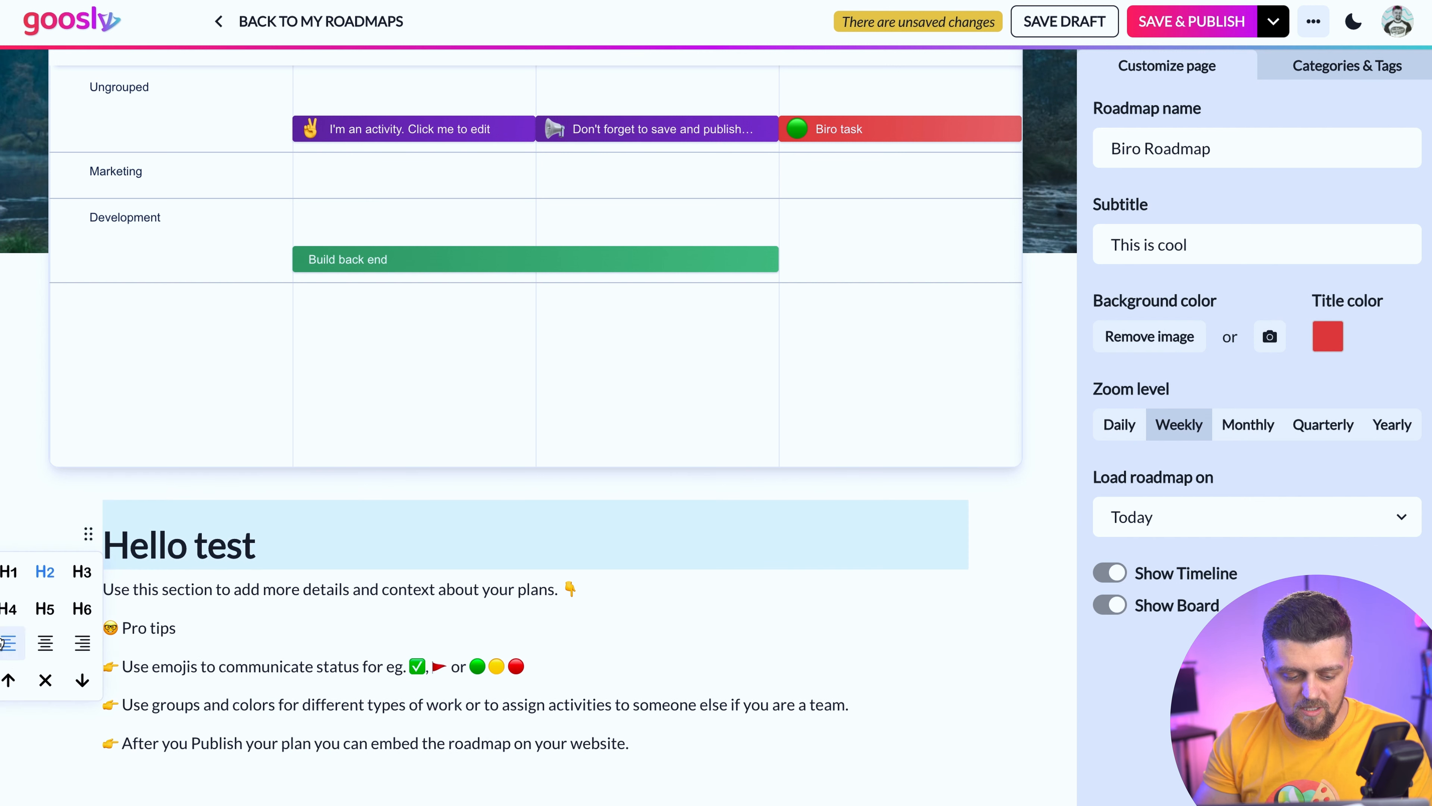
left_click(14, 618)
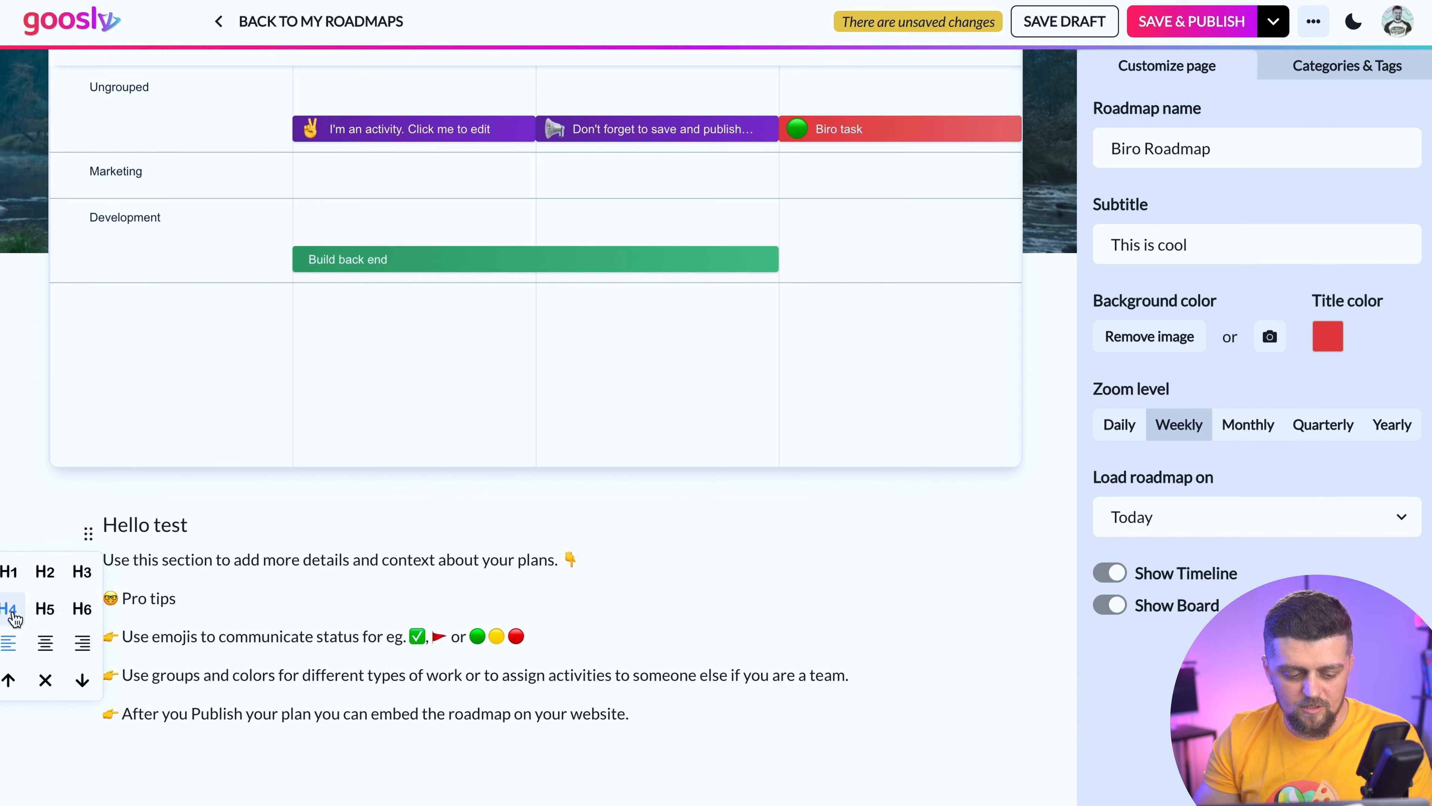
left_click(252, 522)
left_click(91, 528)
left_click(247, 521)
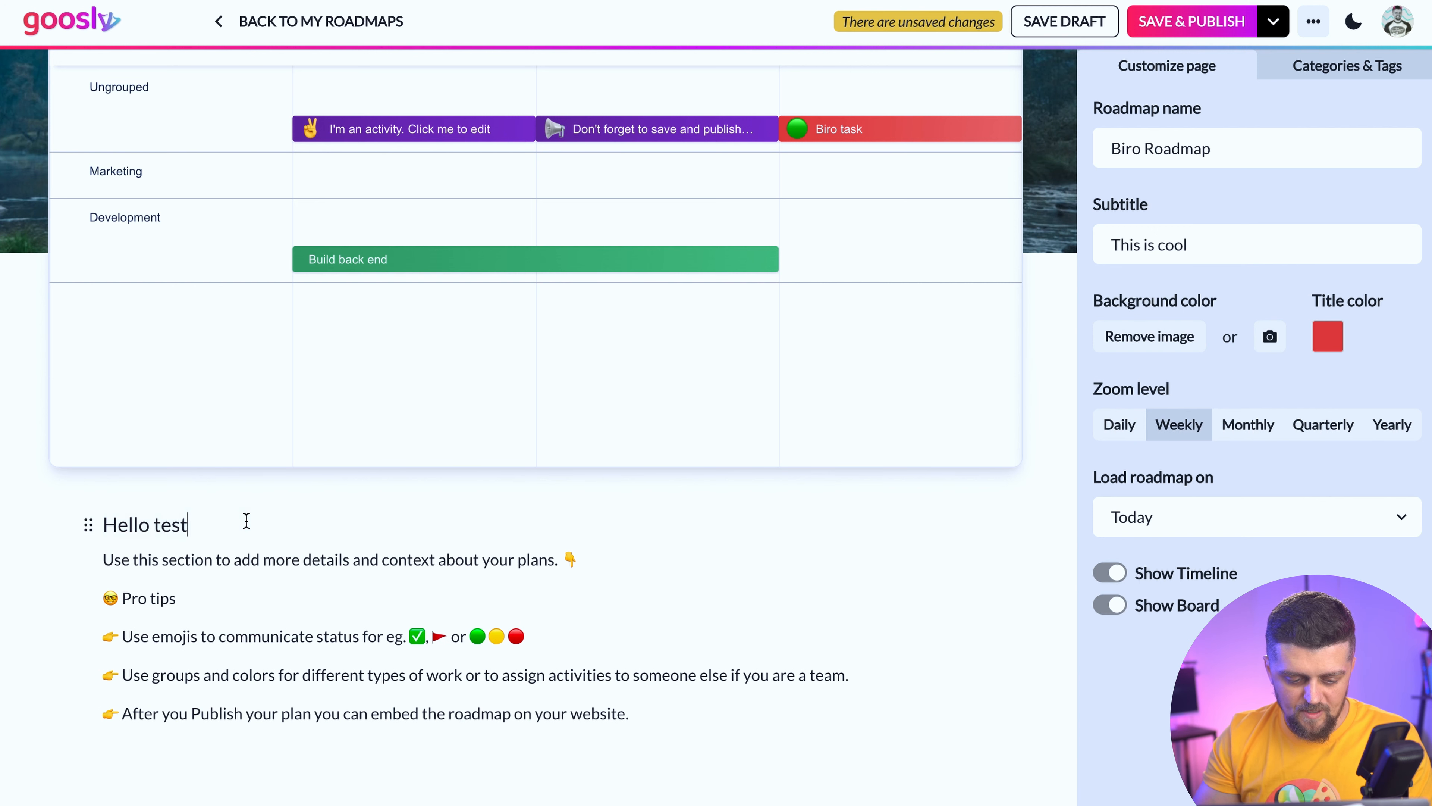
Step: Insert the image 4 DAYS.png below the "Hello test" heading and enable its border and stretch options
key("Return")
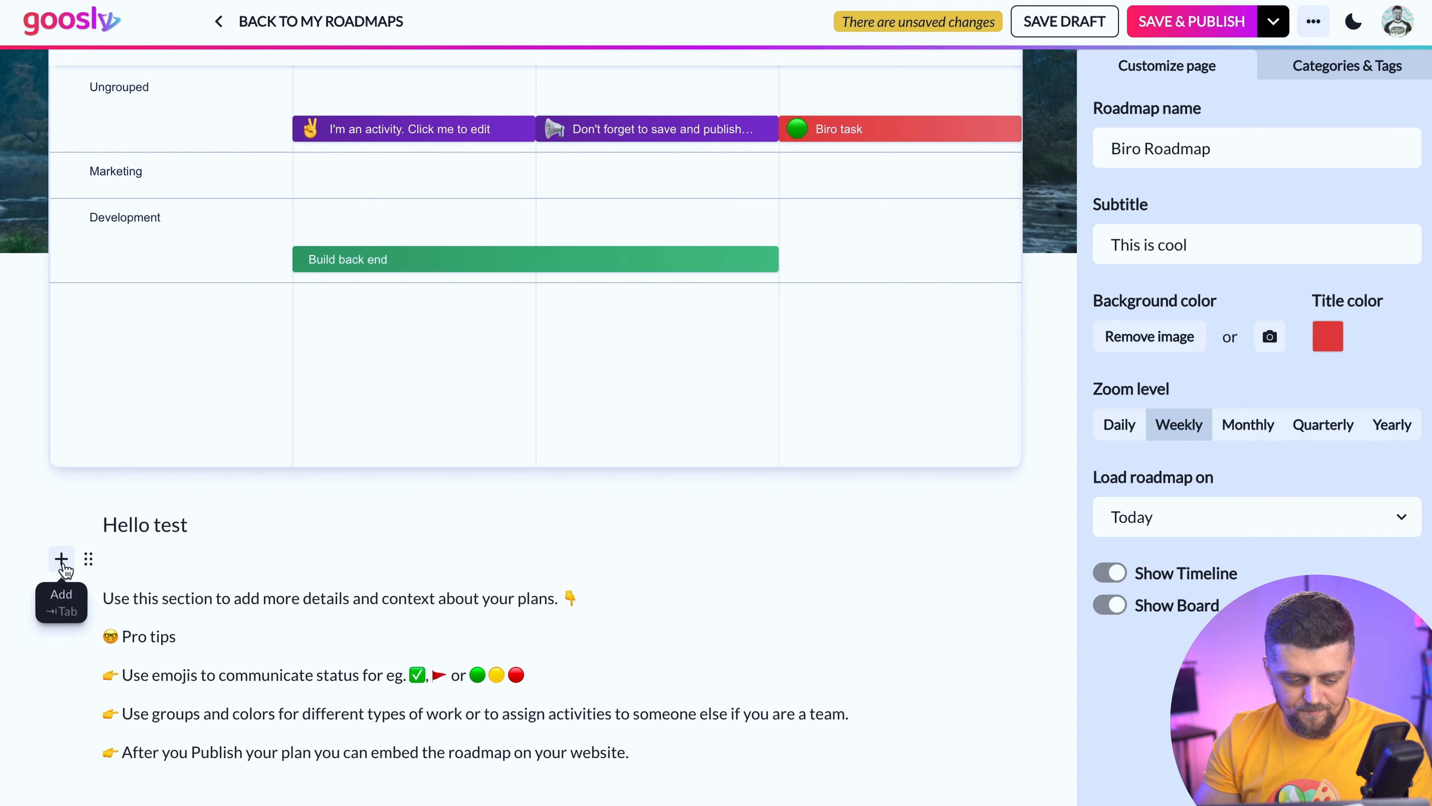
left_click(64, 566)
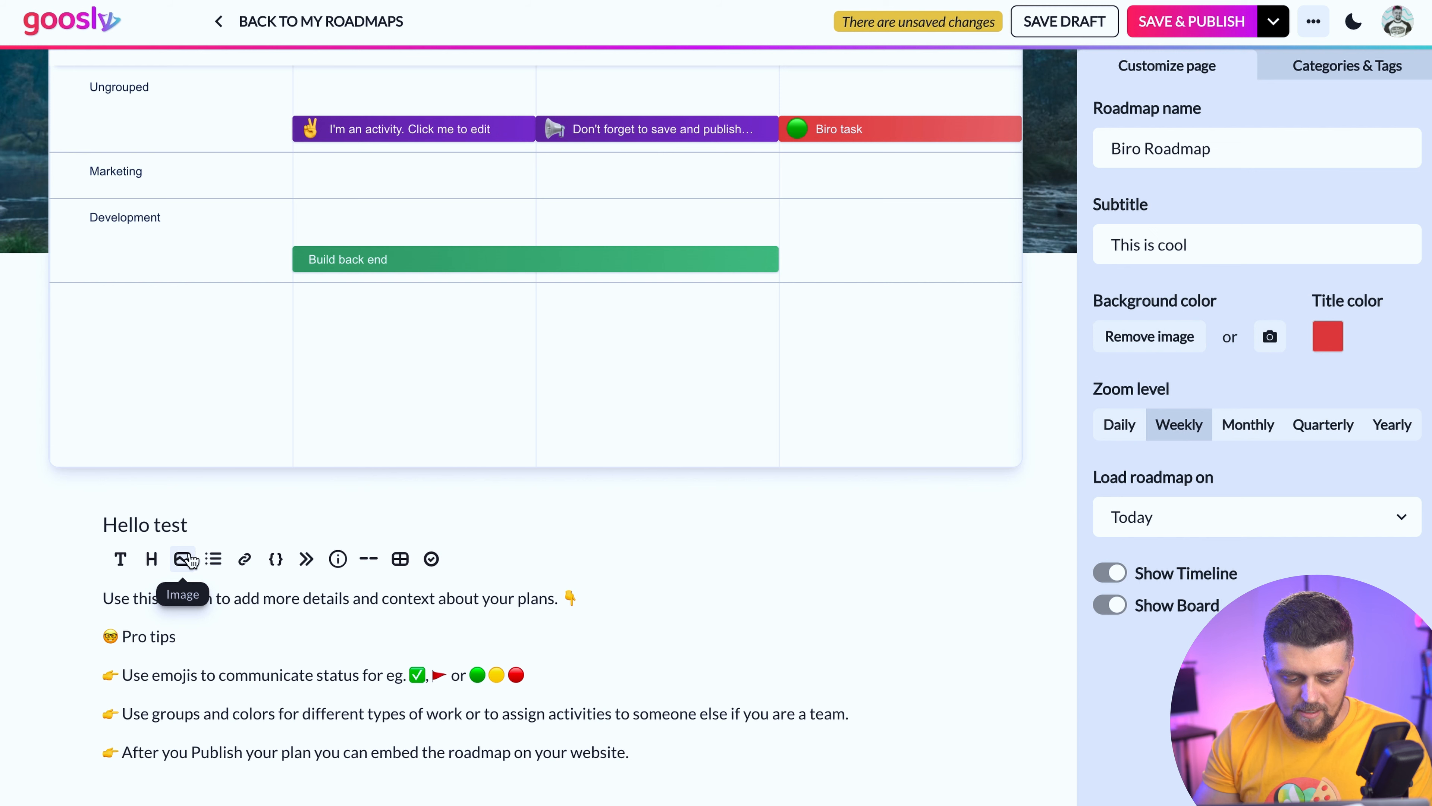
left_click(185, 559)
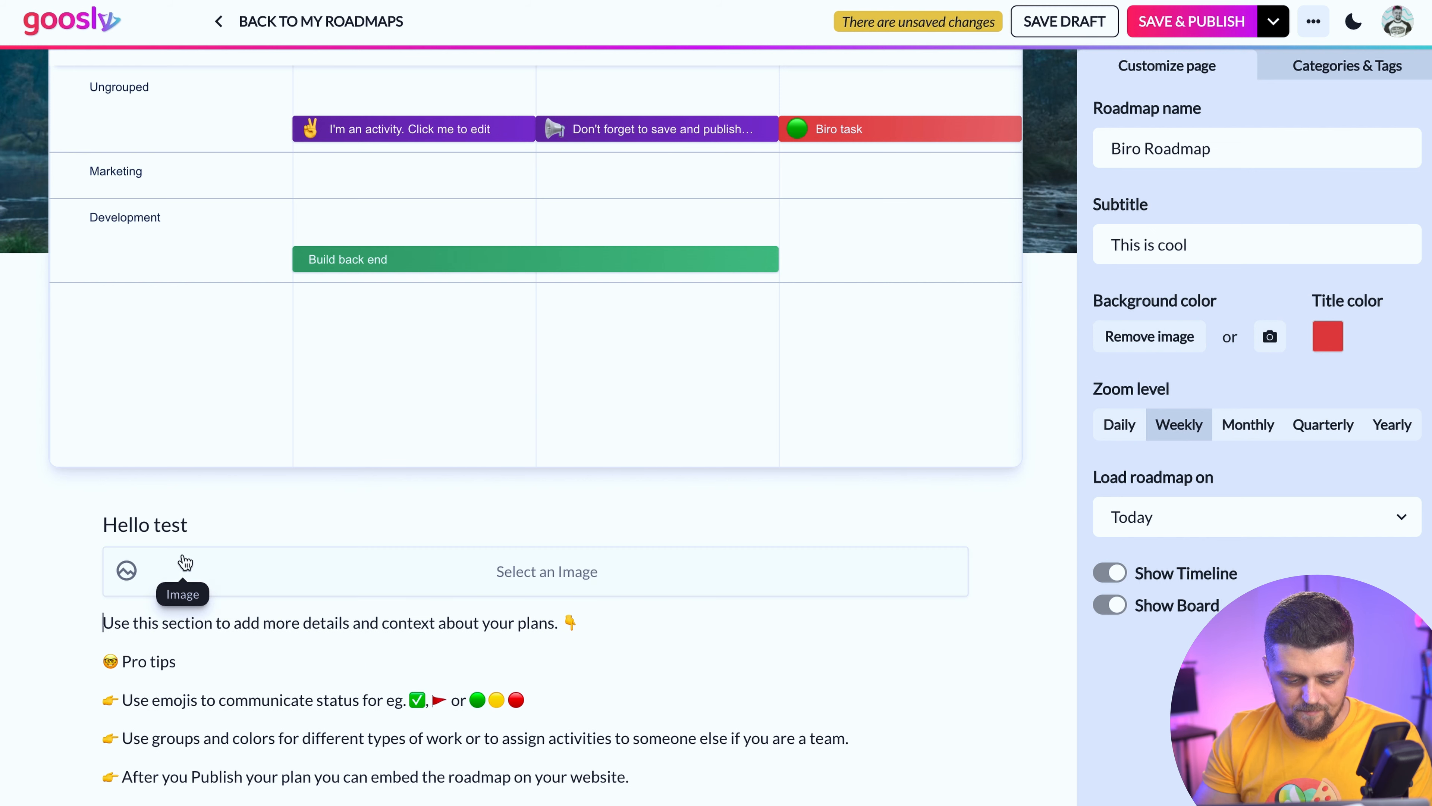
left_click(546, 575)
scroll(687, 570, "down", 15)
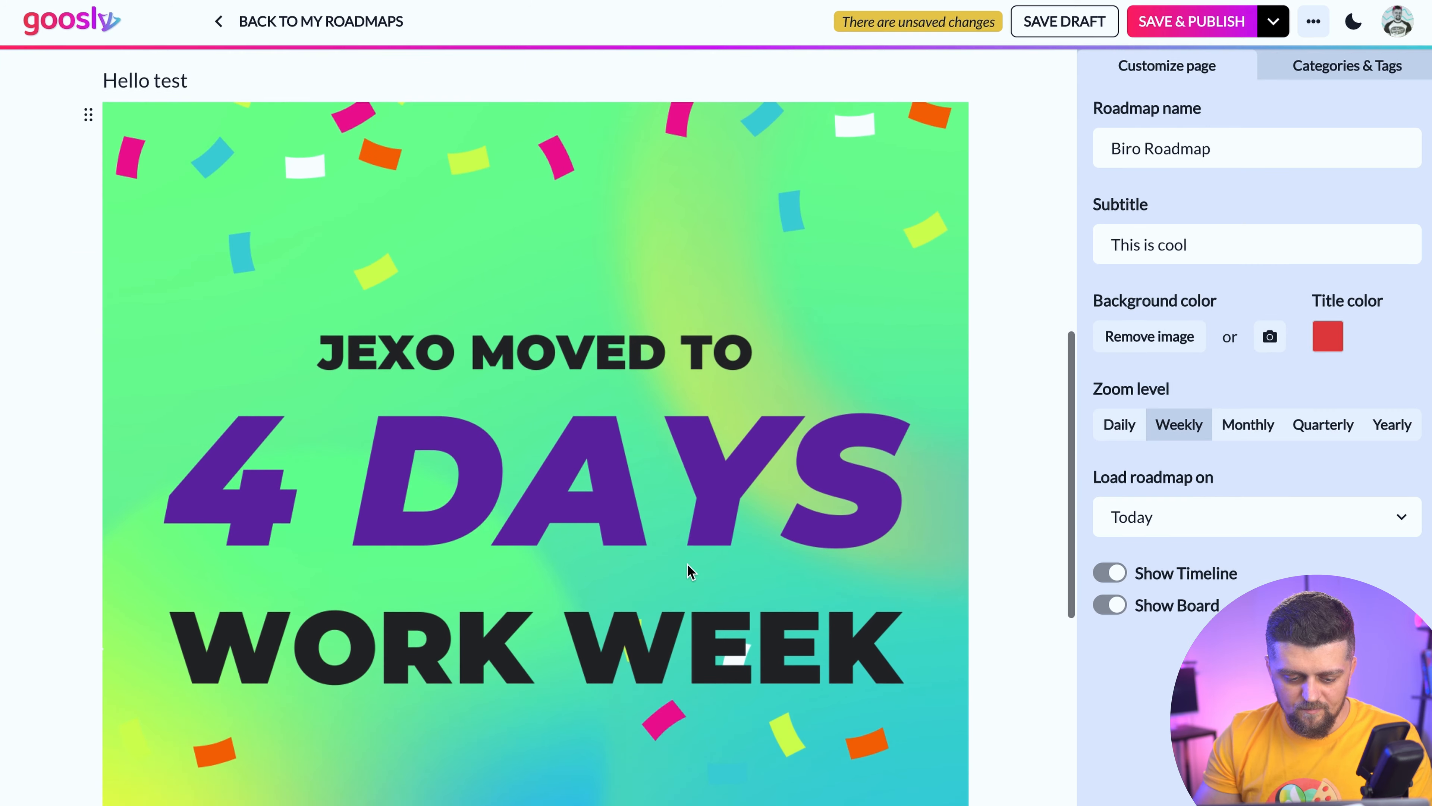
scroll(689, 571, "down", 2)
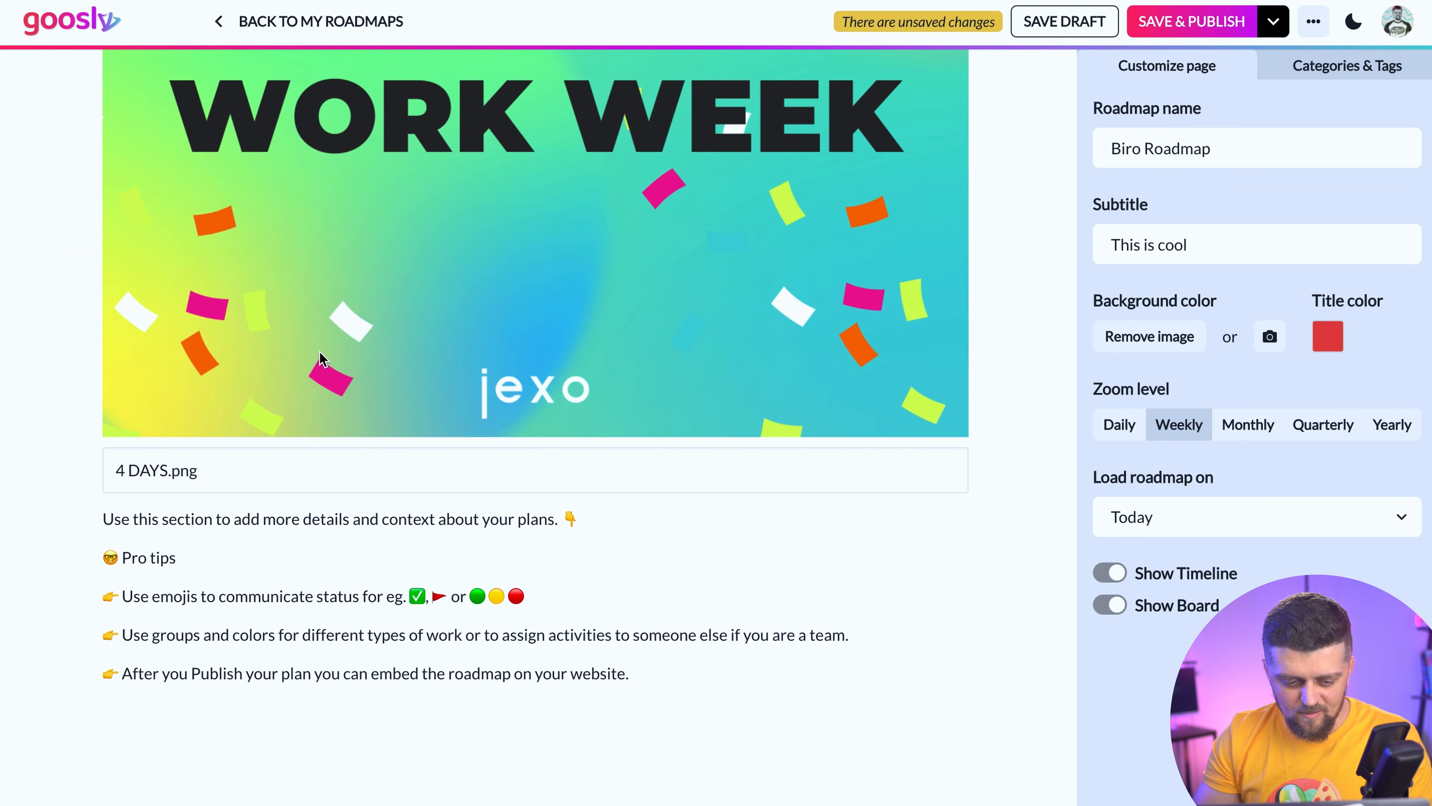
scroll(320, 370, "up", 10)
scroll(320, 359, "up", 2)
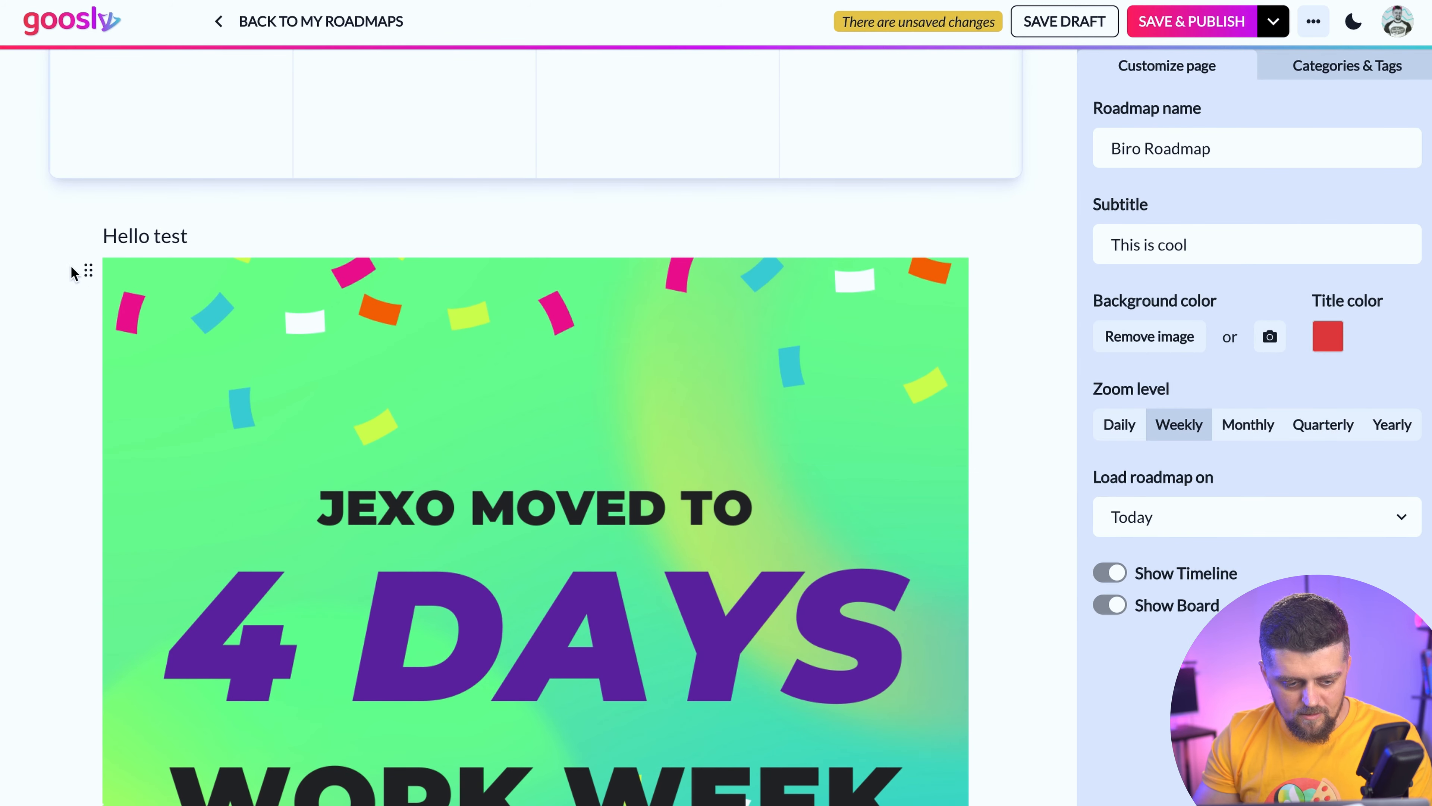
left_click(87, 272)
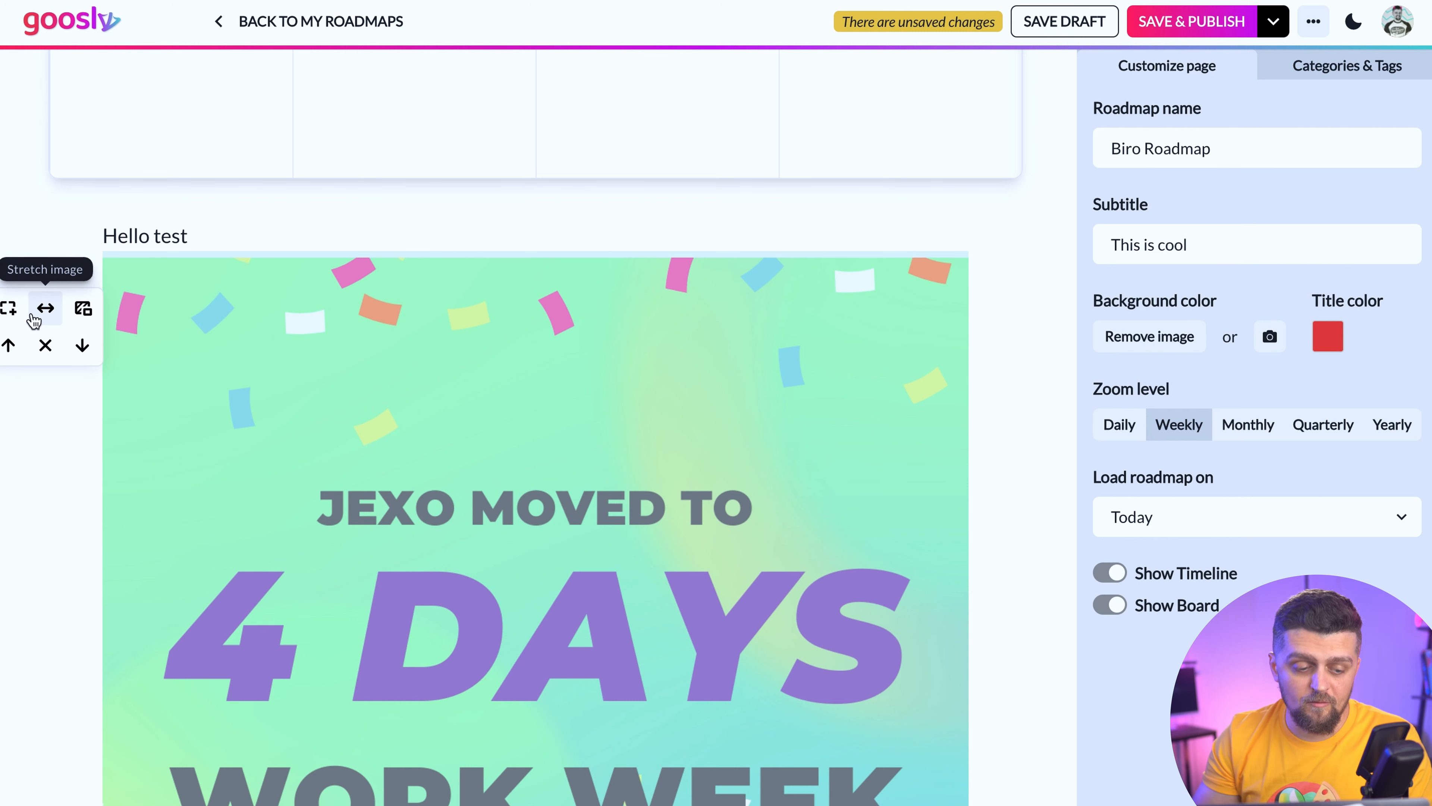
left_click(13, 313)
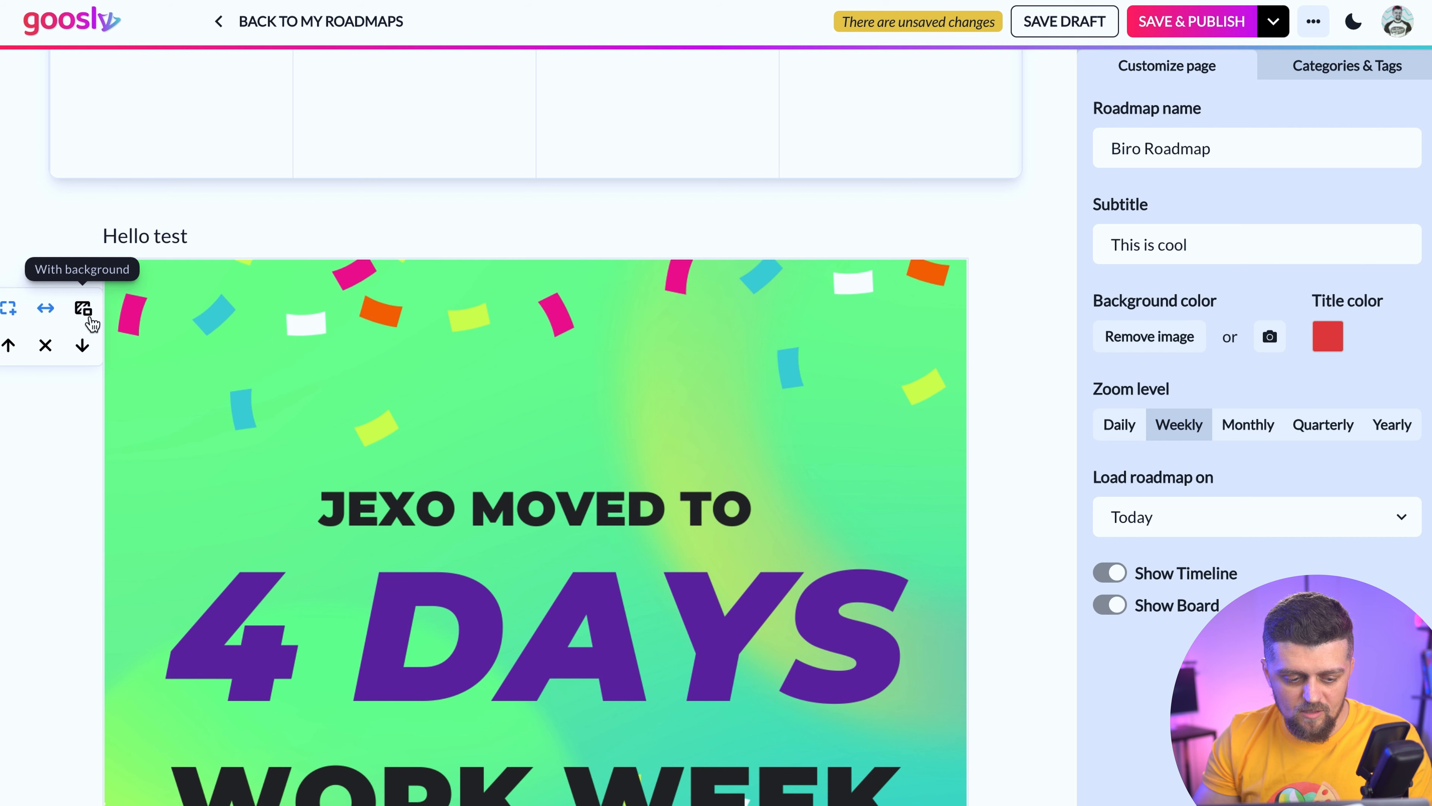
Step: Collapse the page customization sidebar and review the image in the widened description section
scroll(1047, 126, "up", 10)
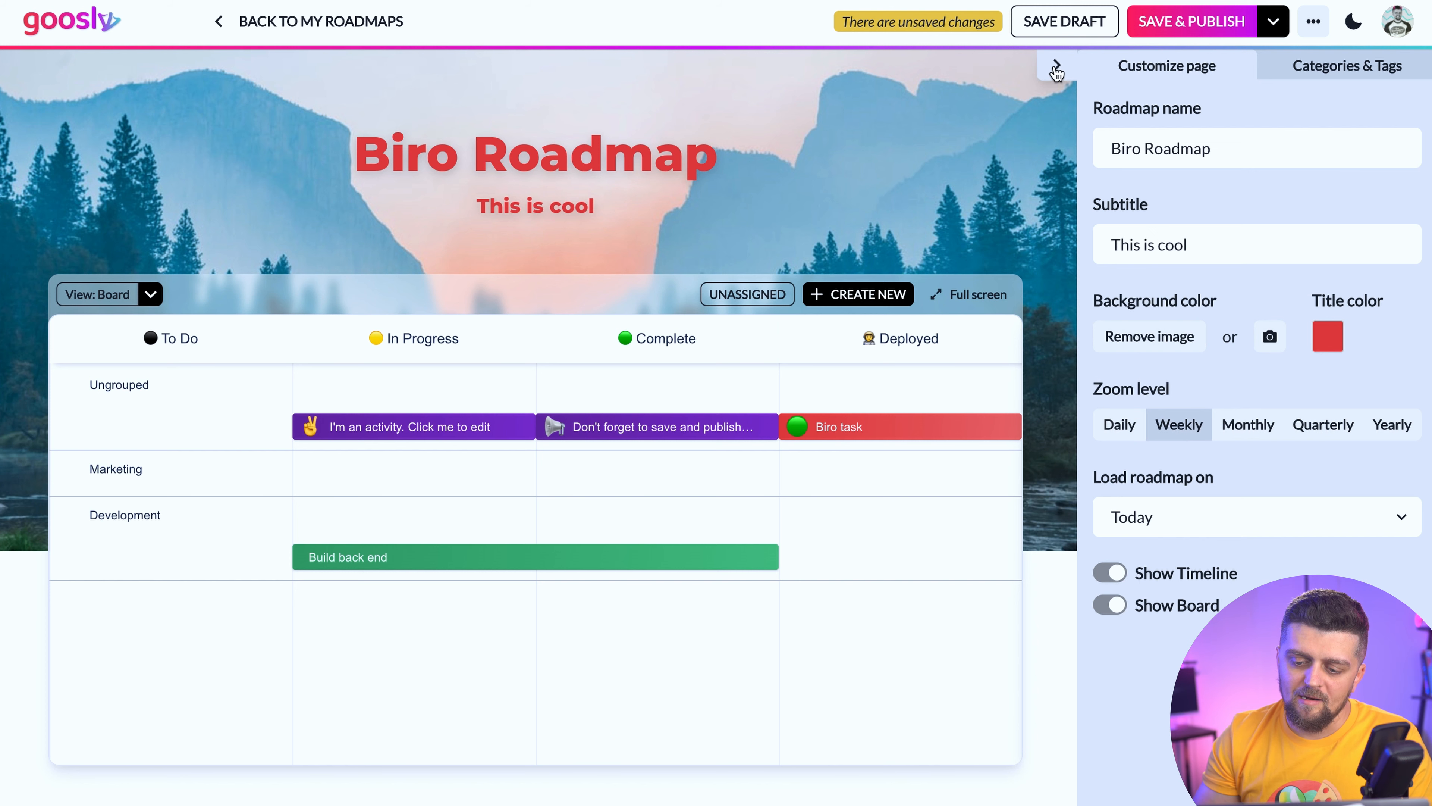
left_click(1053, 66)
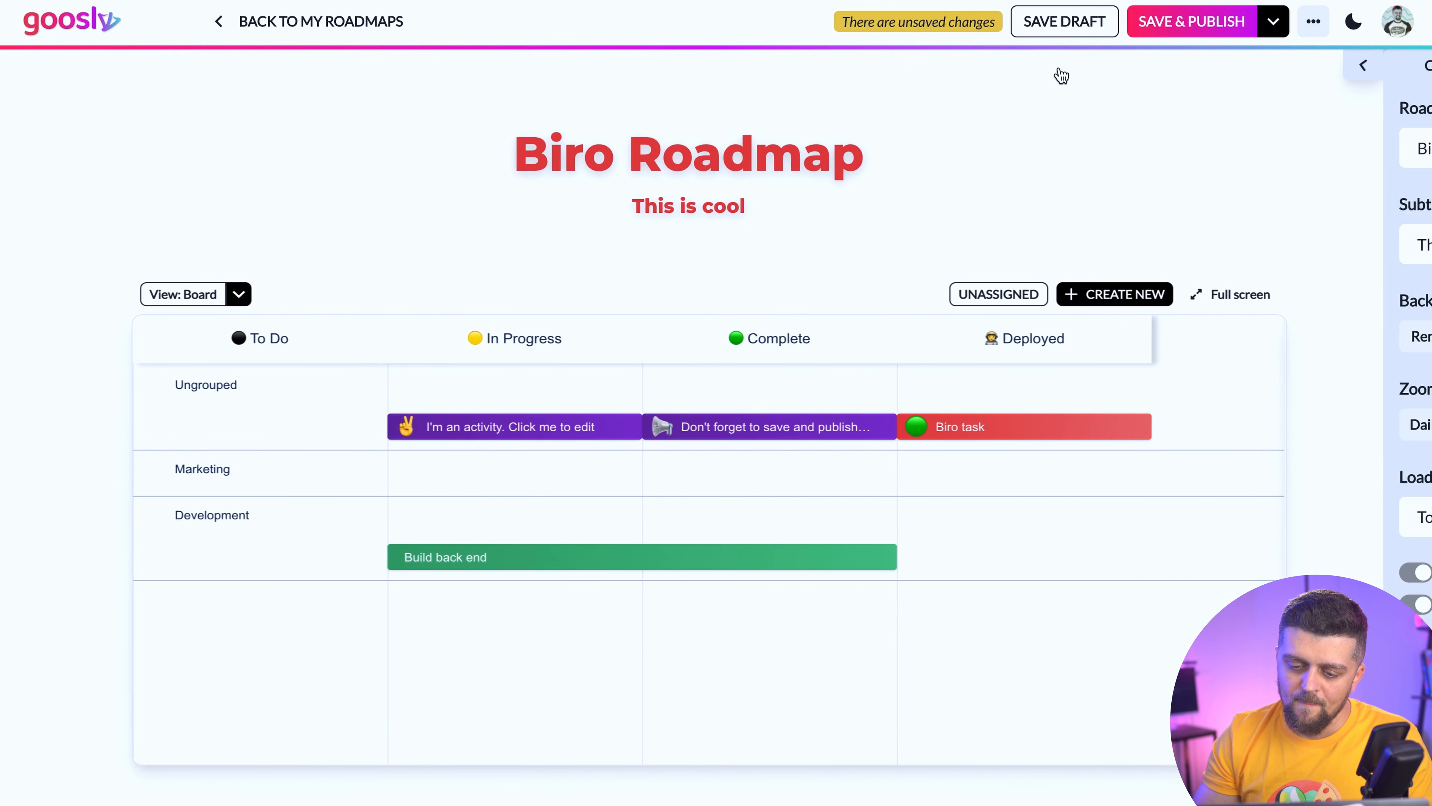
scroll(1104, 250, "down", 3)
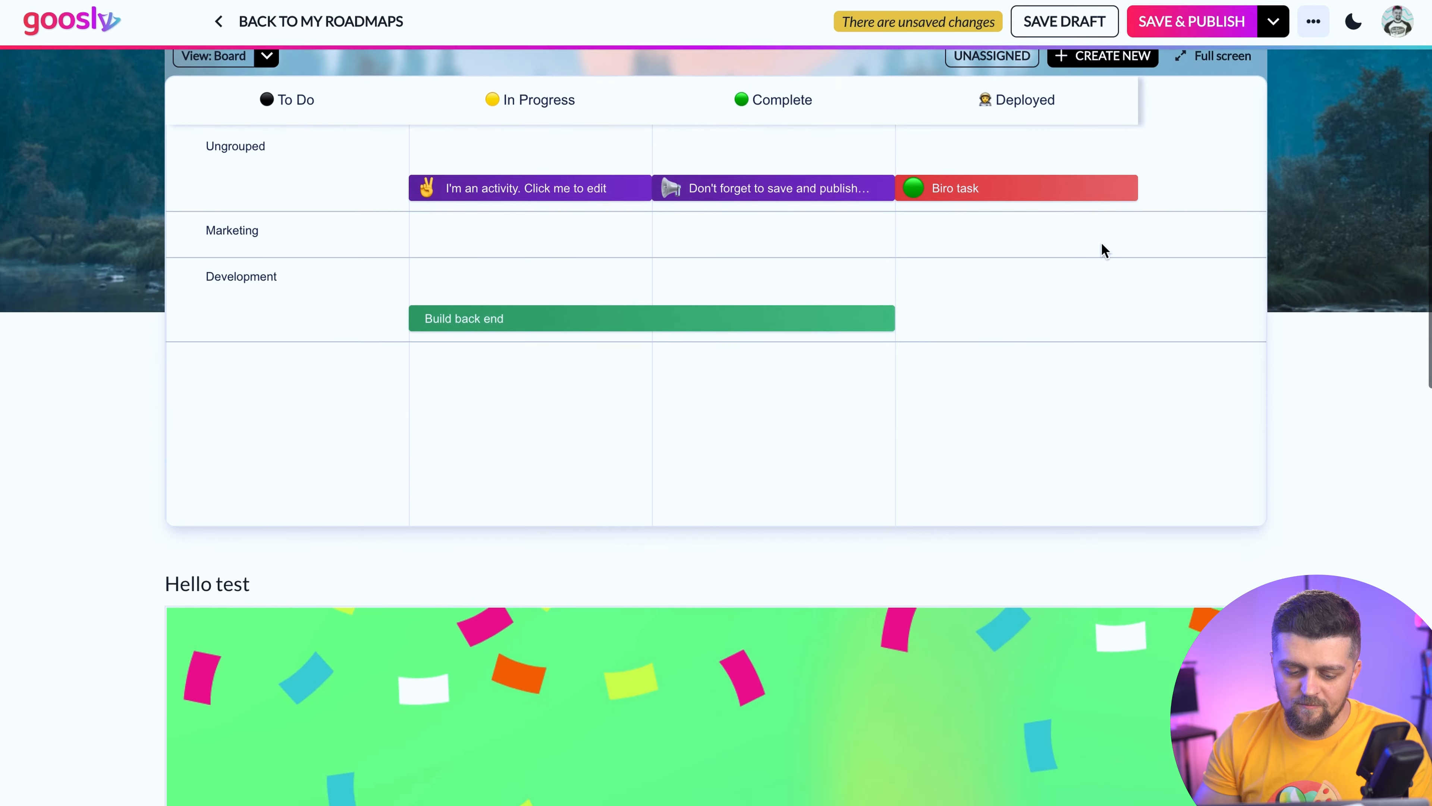
scroll(1102, 242, "down", 8)
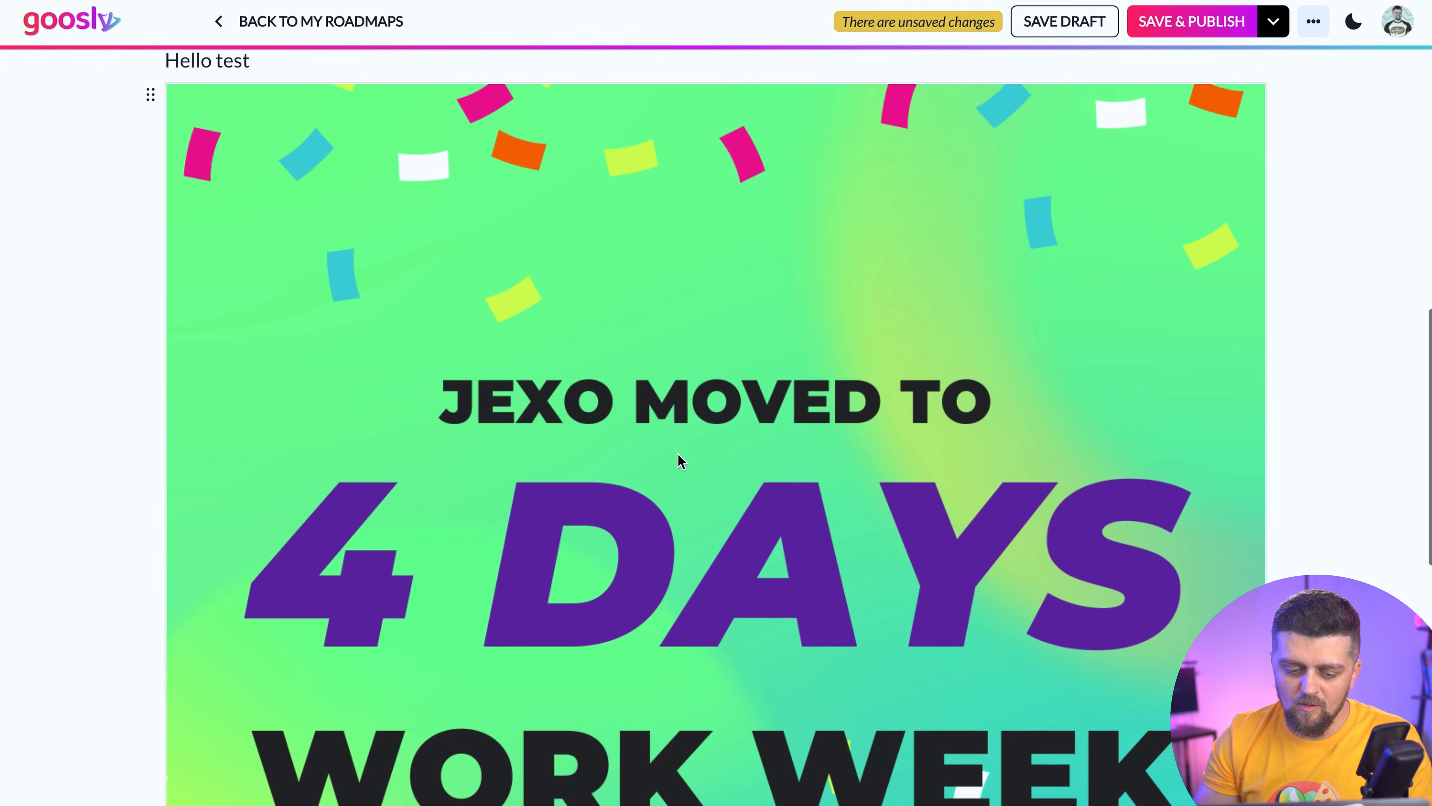
scroll(680, 459, "down", 4)
scroll(680, 459, "down", 5)
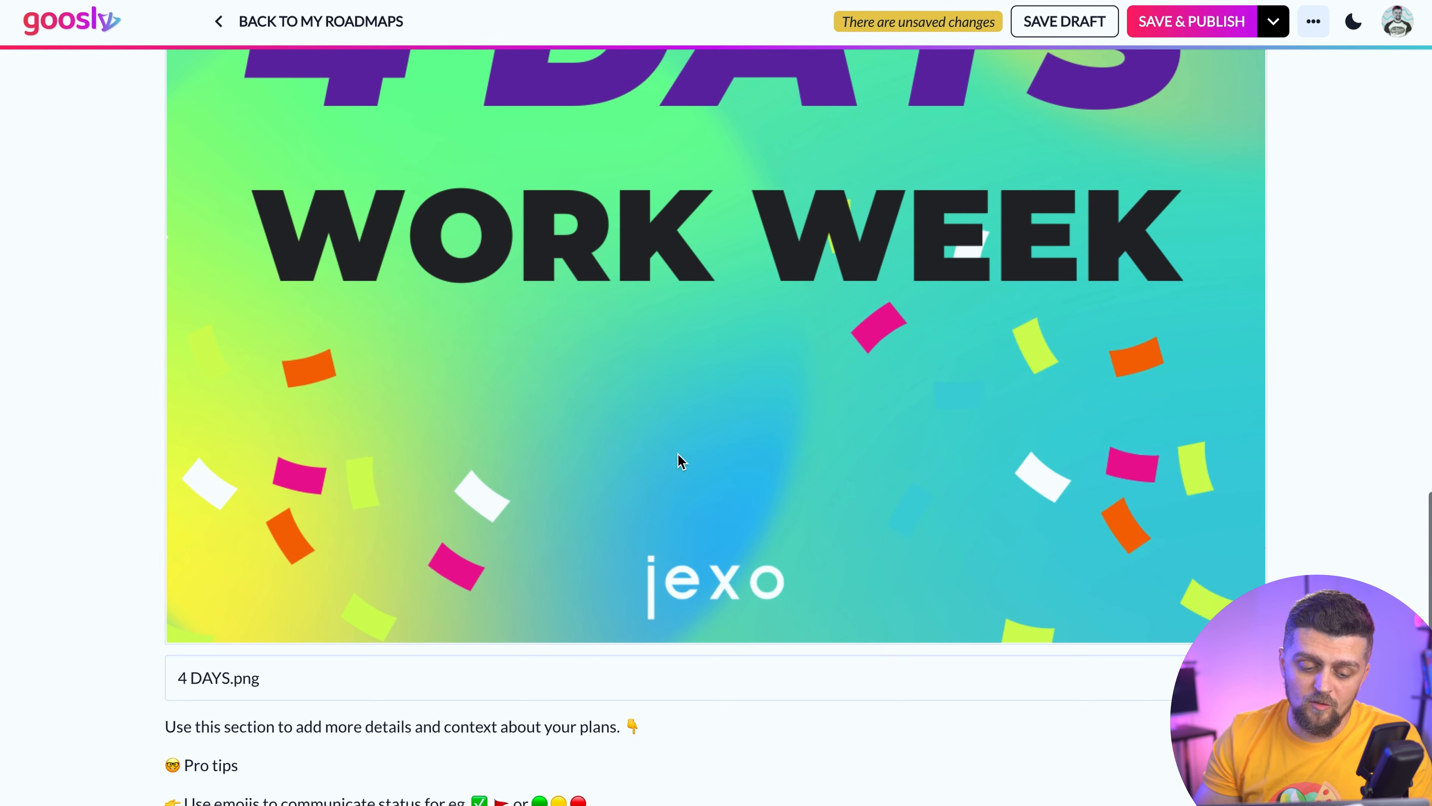
scroll(569, 450, "up", 13)
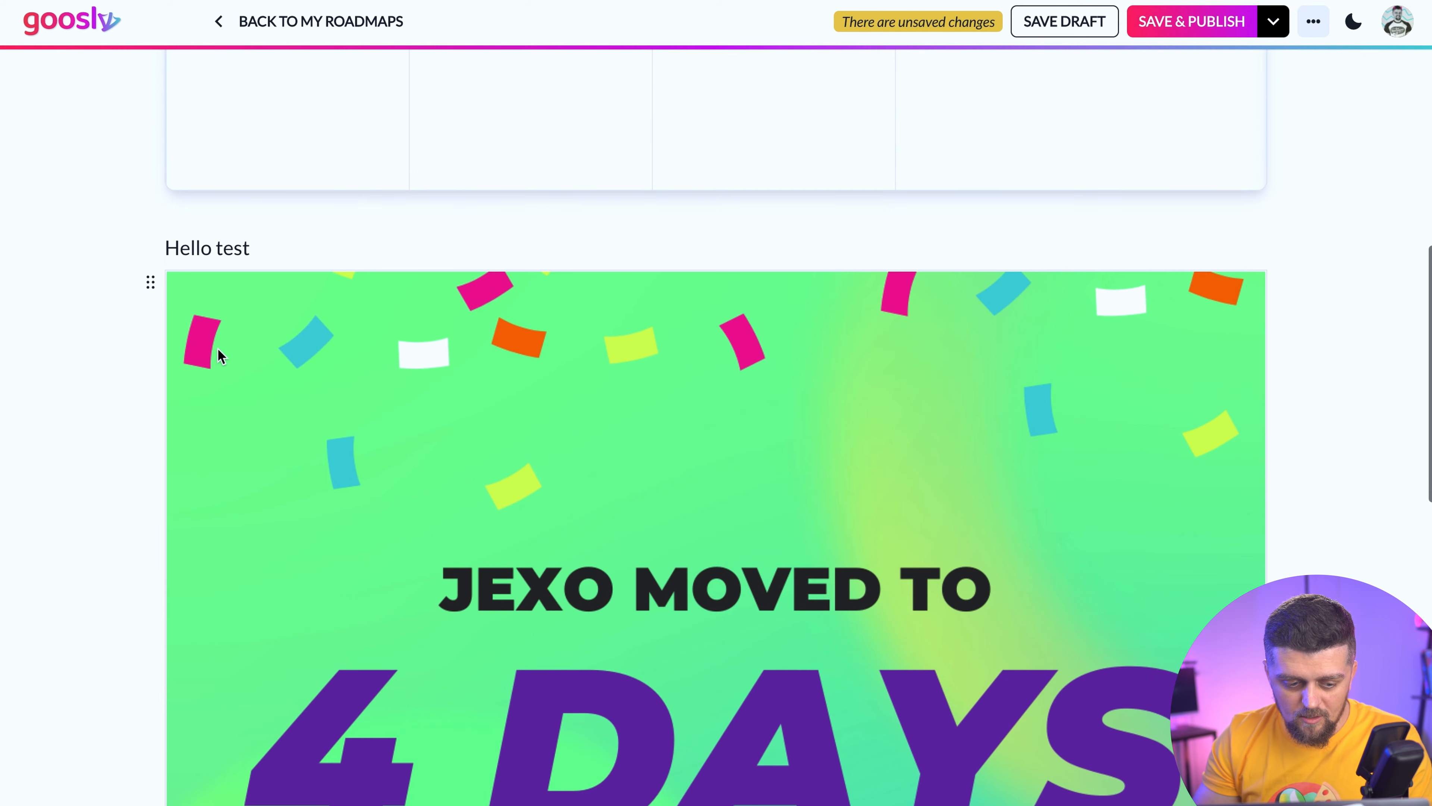
Step: Try the background option on the 4 DAYS.png image, turn off stretching, and delete the image block
left_click(150, 282)
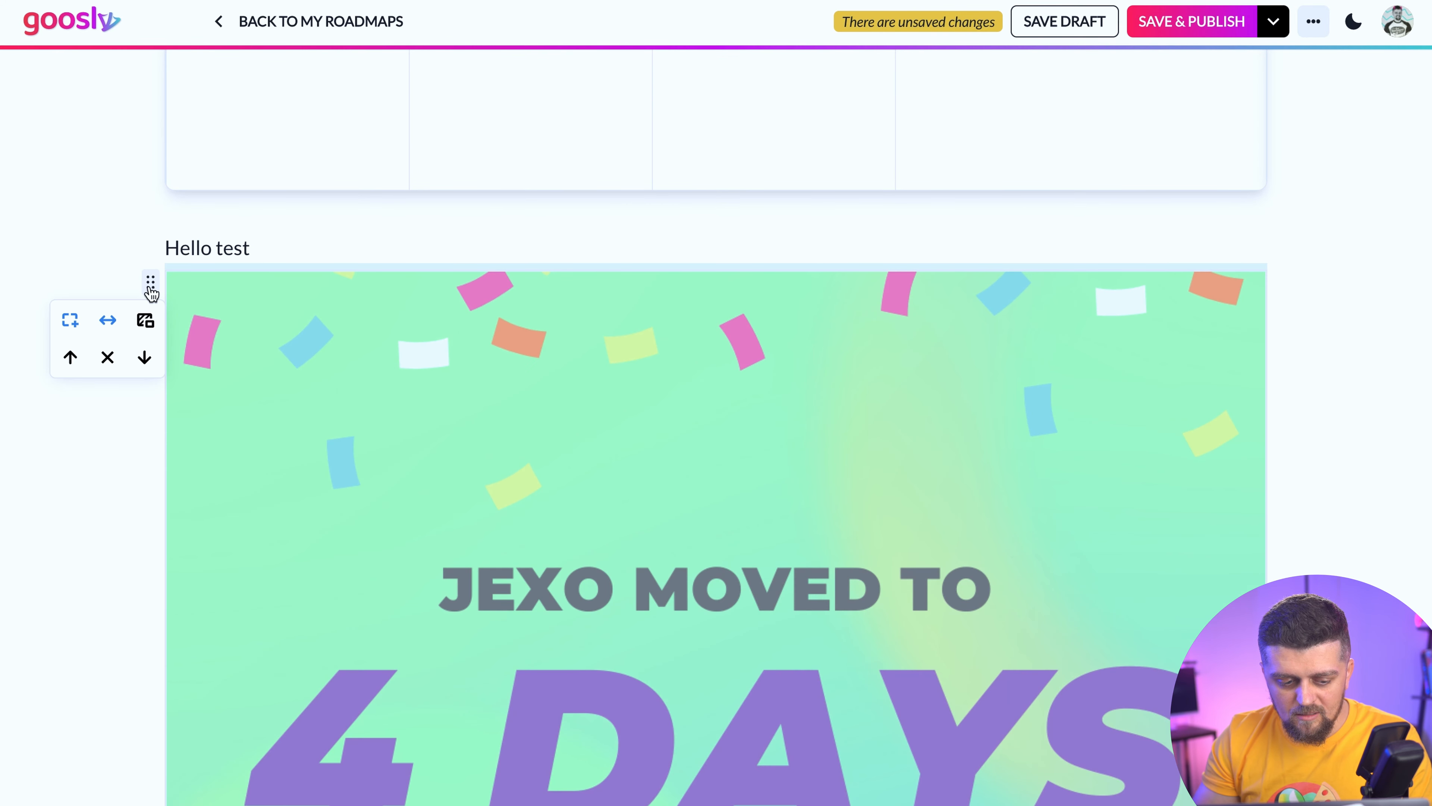
left_click(144, 326)
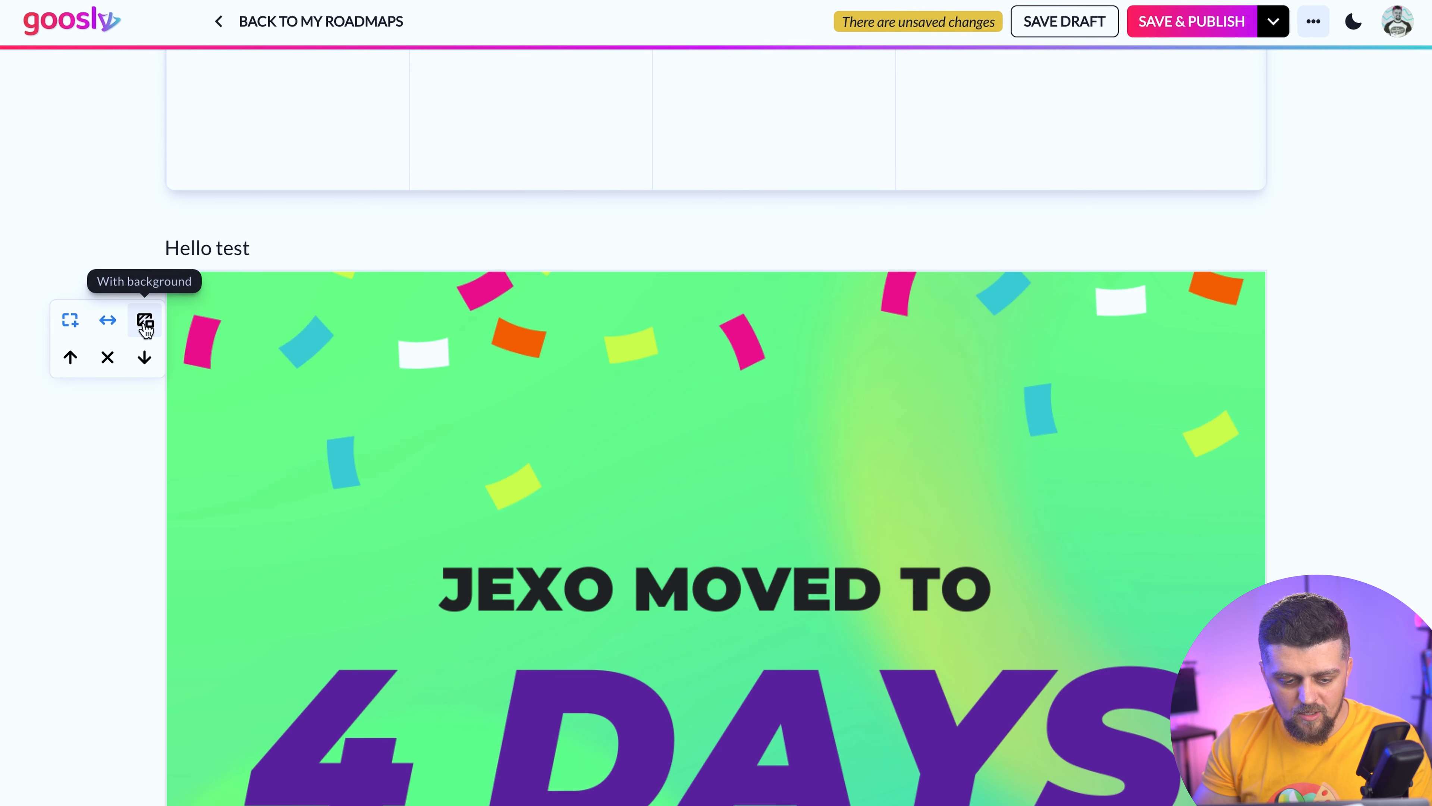
left_click(107, 320)
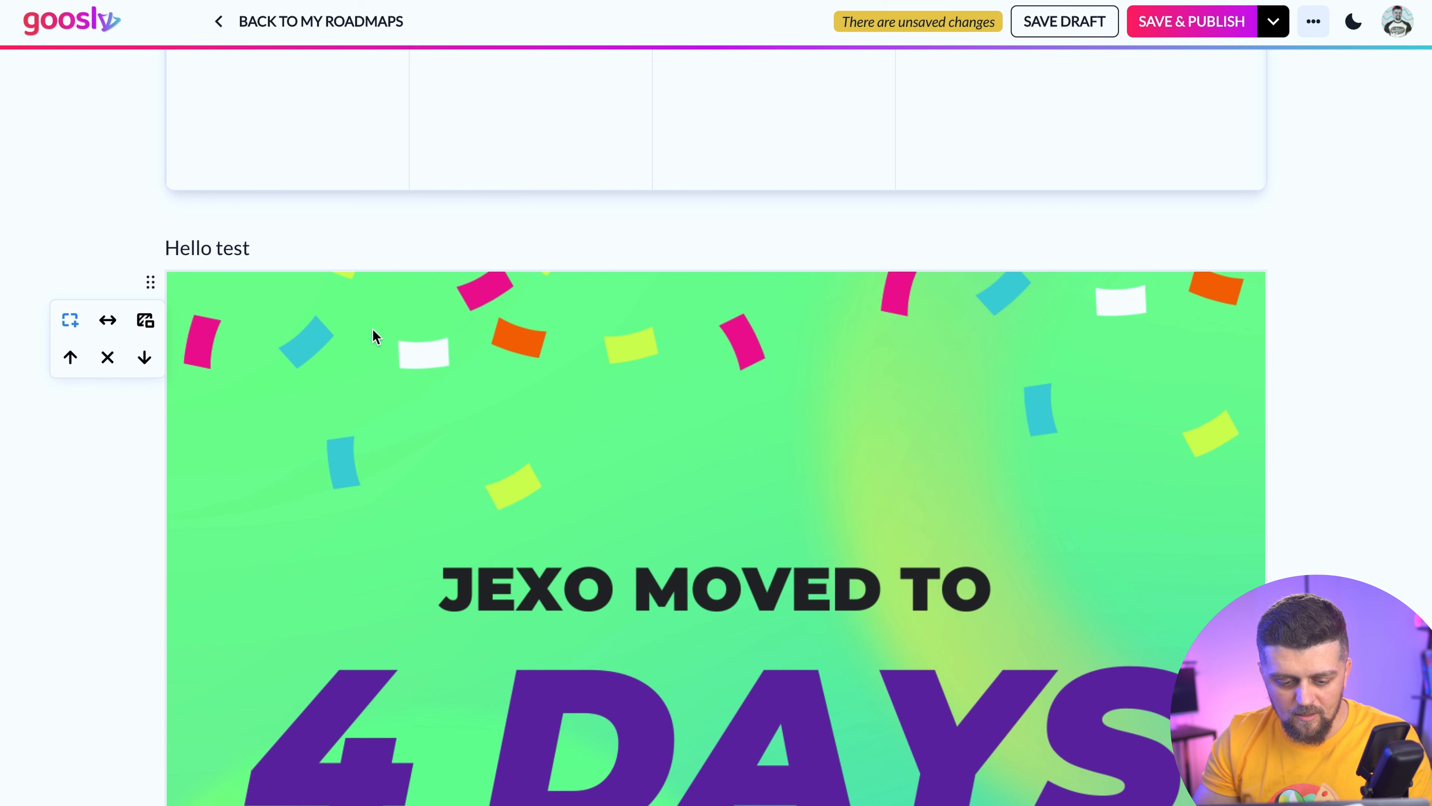
left_click(108, 360)
left_click(107, 360)
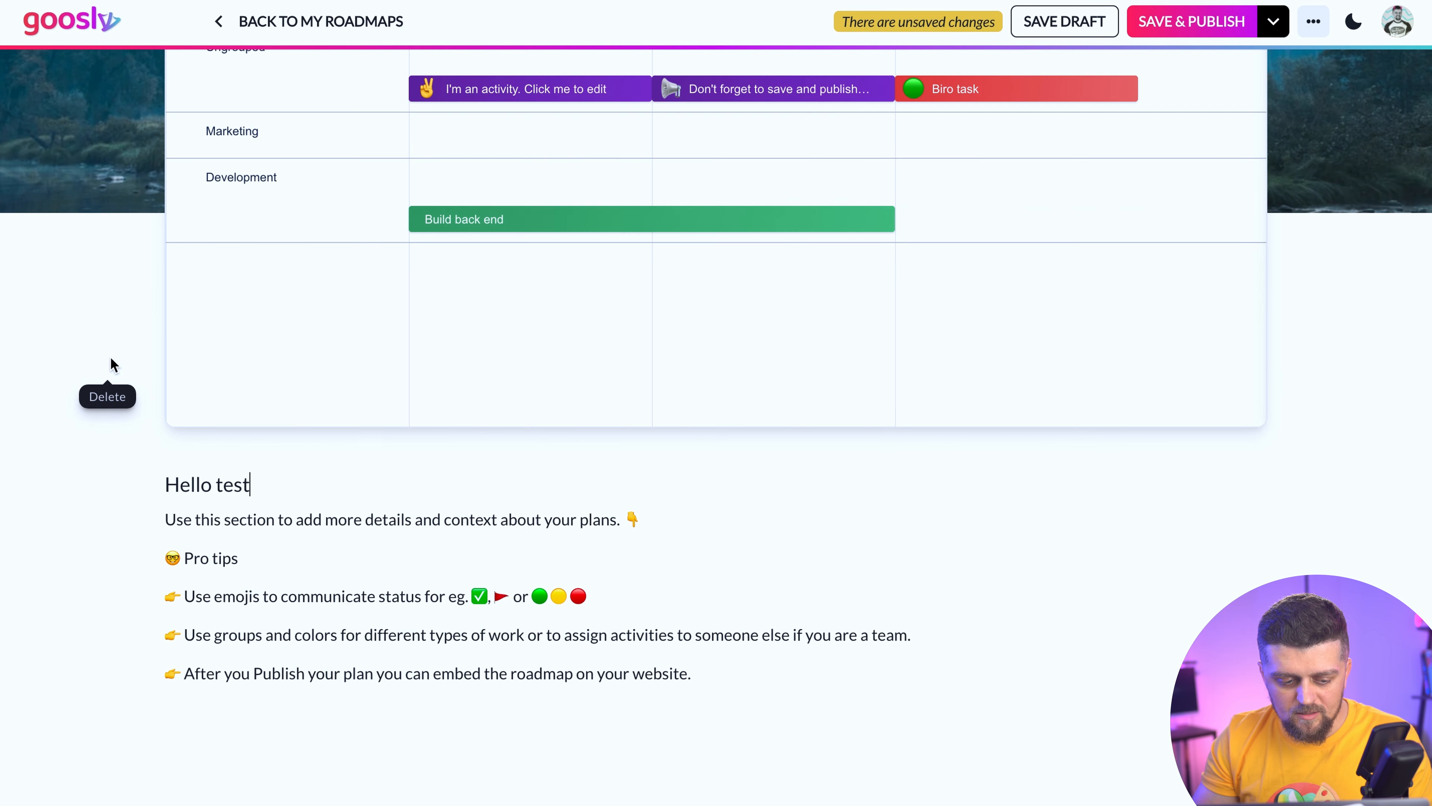
Step: Add a link block below the "Hello test" heading with the goos.ly address of the Atlassian Events 2022 roadmap
key("Return")
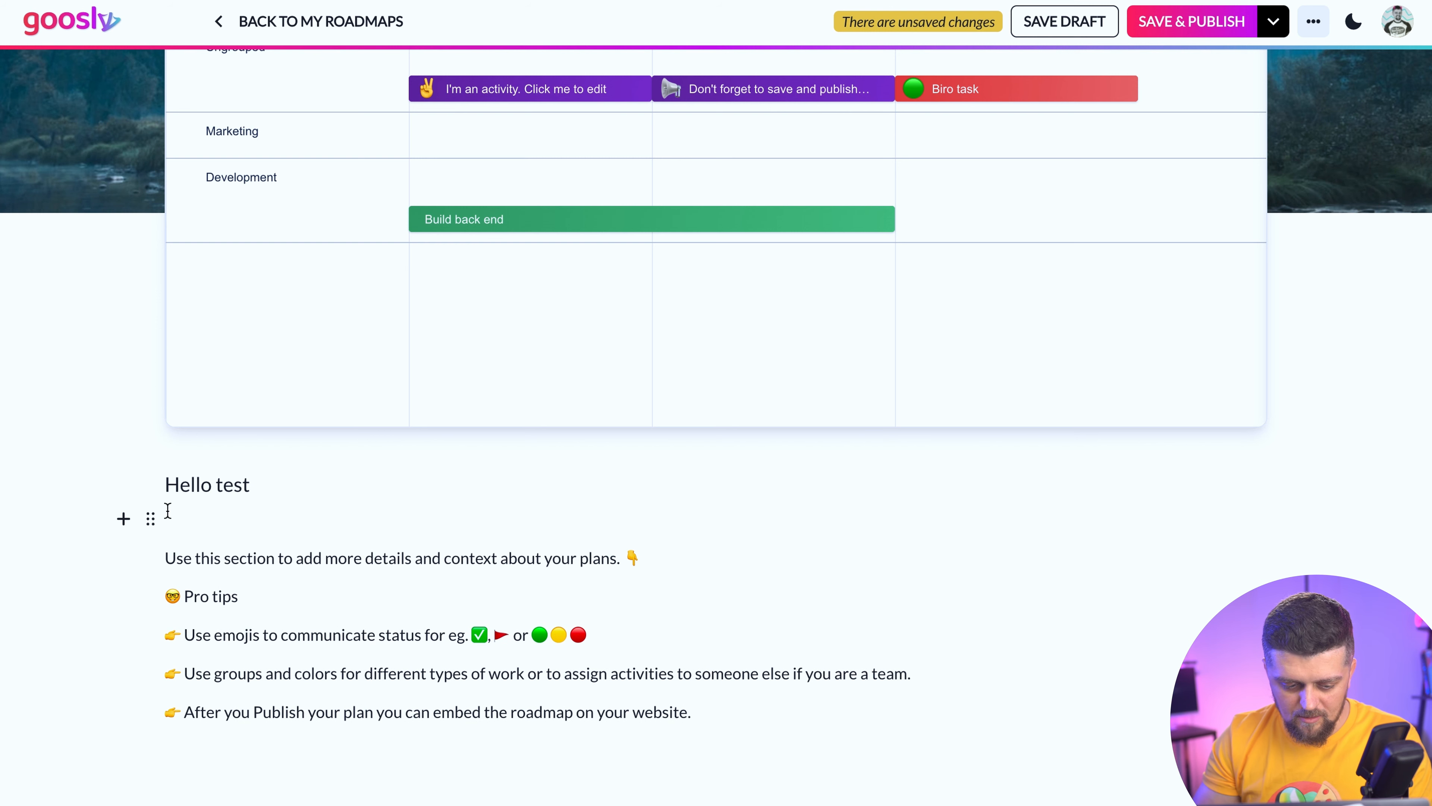
left_click(125, 519)
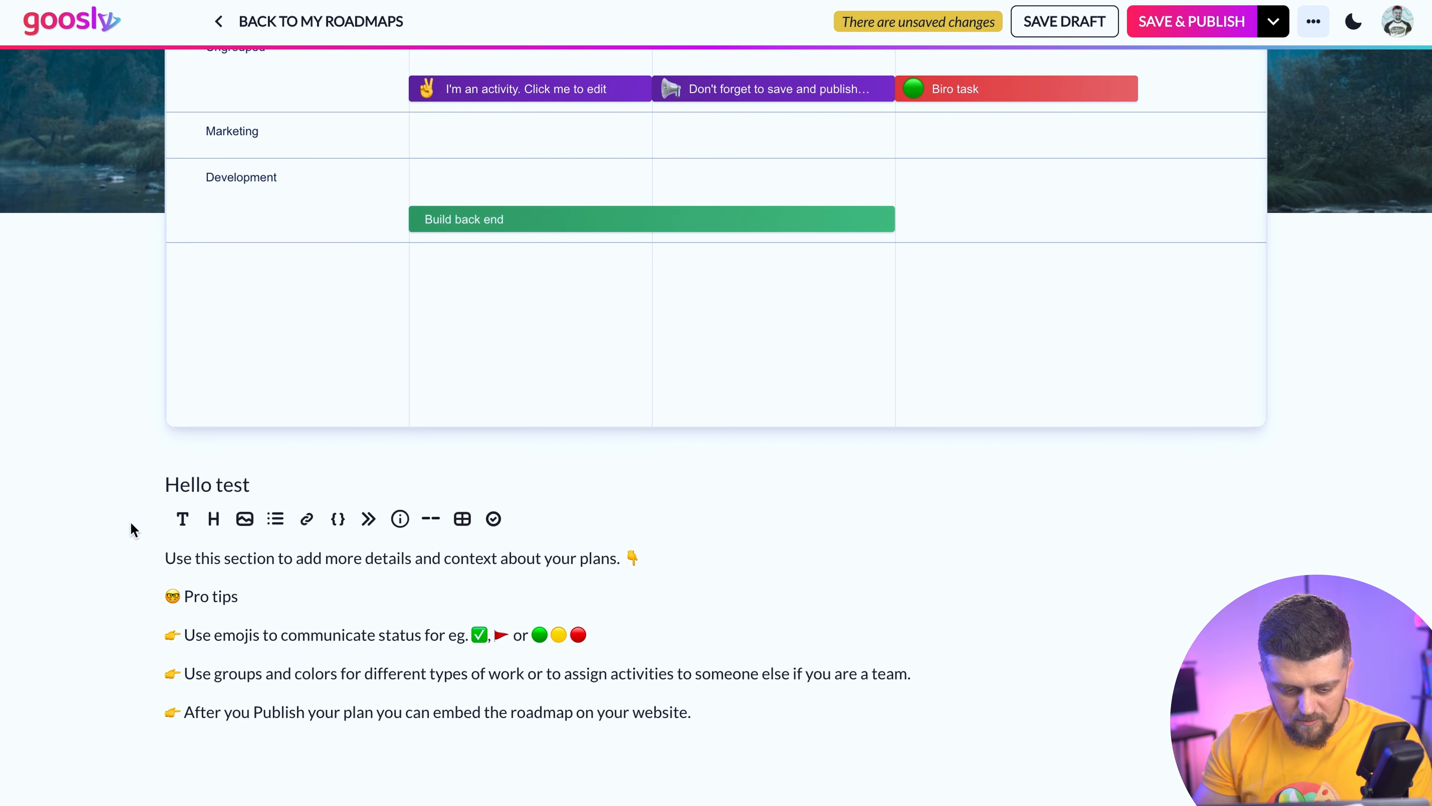
left_click(307, 520)
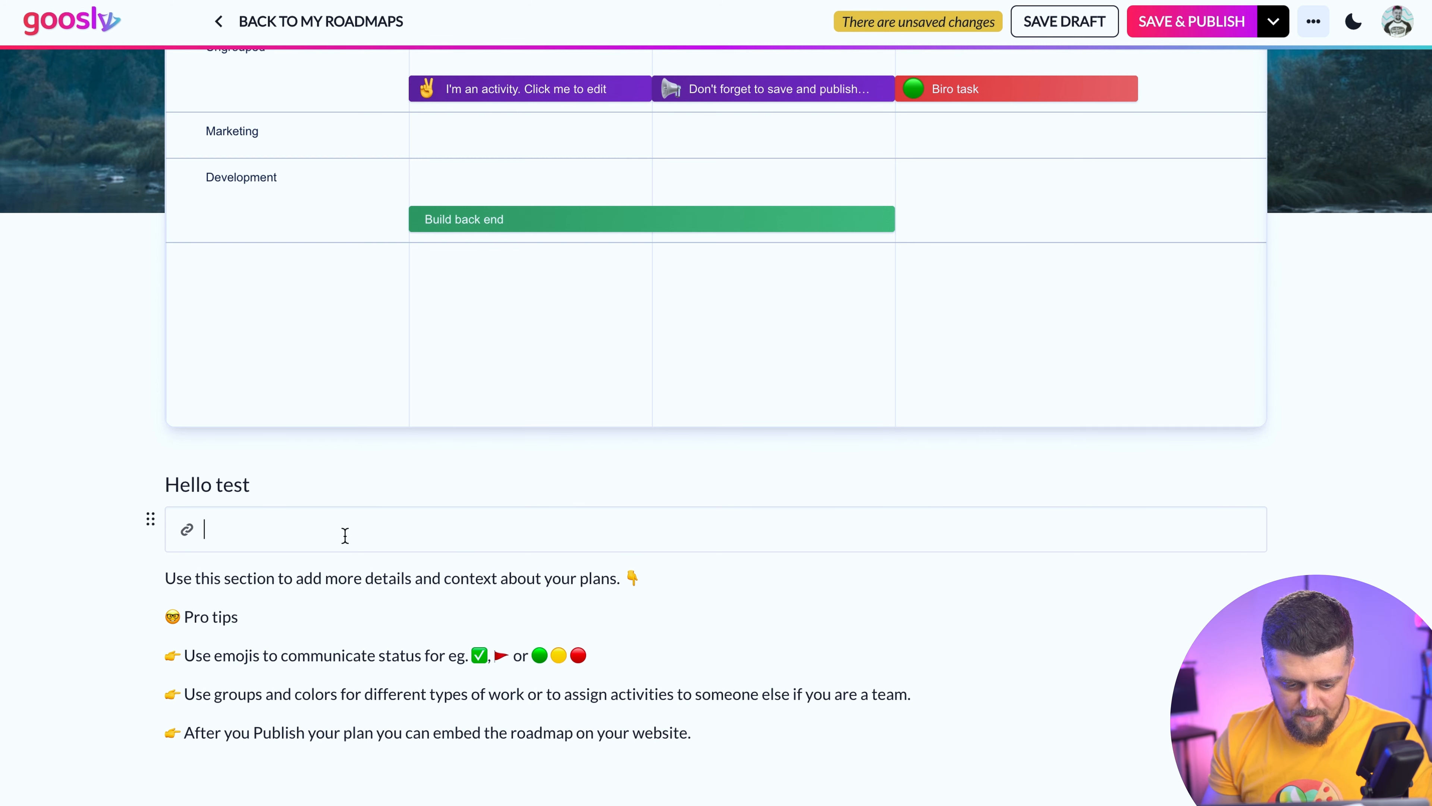
type("https://goos.ly/clwwjrt2t9374342jx2zhr1scc")
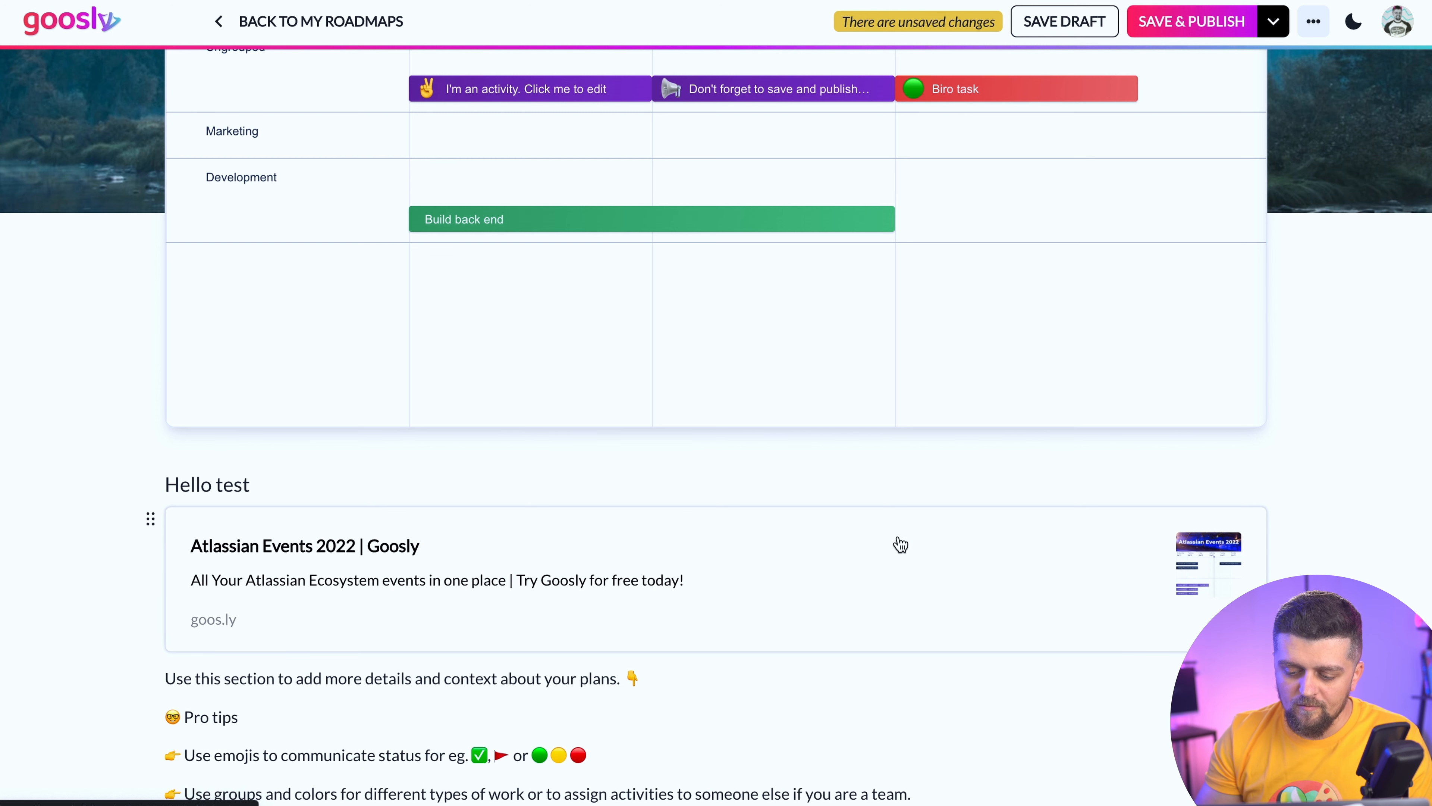
Step: Turn the words "your plans" in the line below the link block into a hyperlink using the copied address
scroll(795, 539, "down", 2)
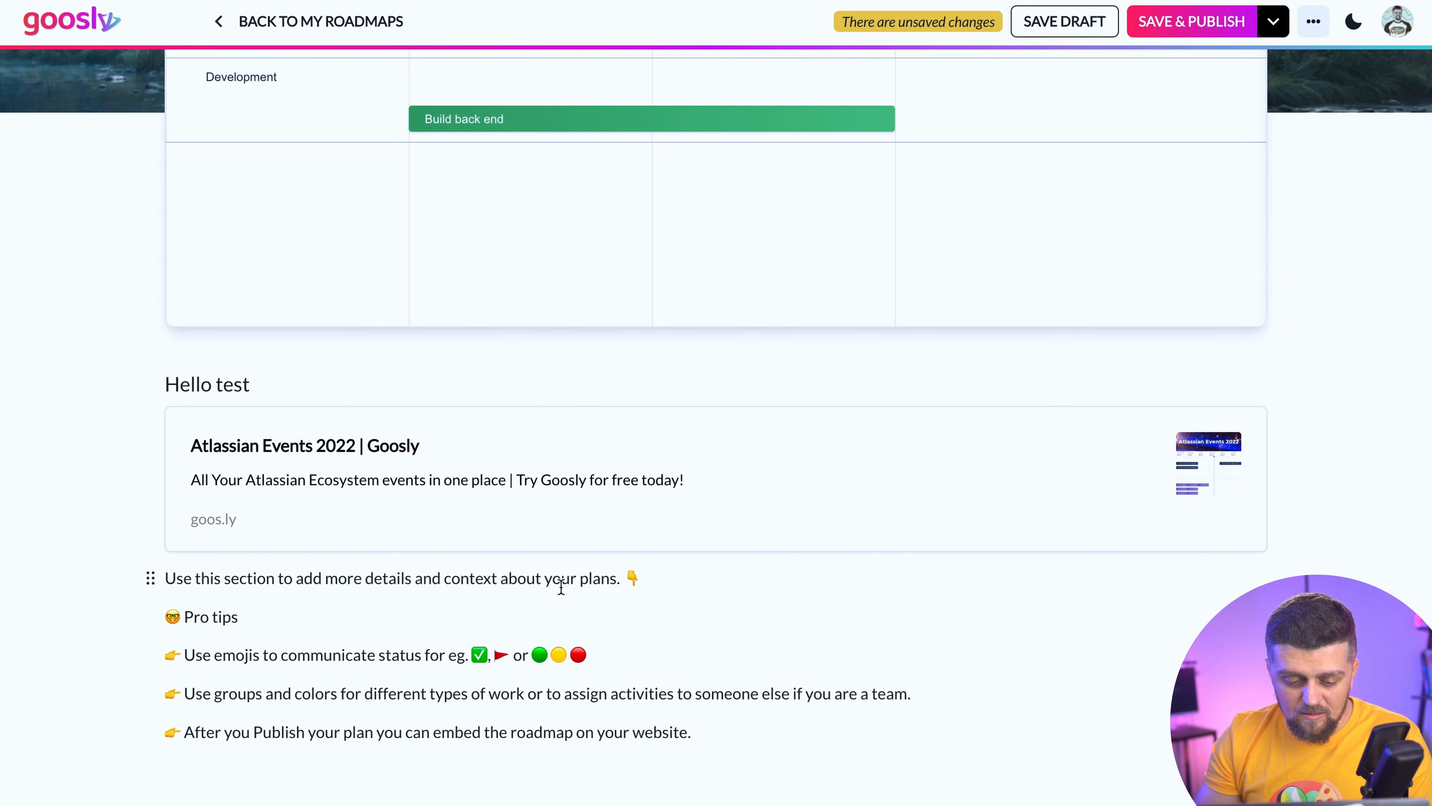
left_click_drag(544, 579, 614, 583)
left_click(562, 610)
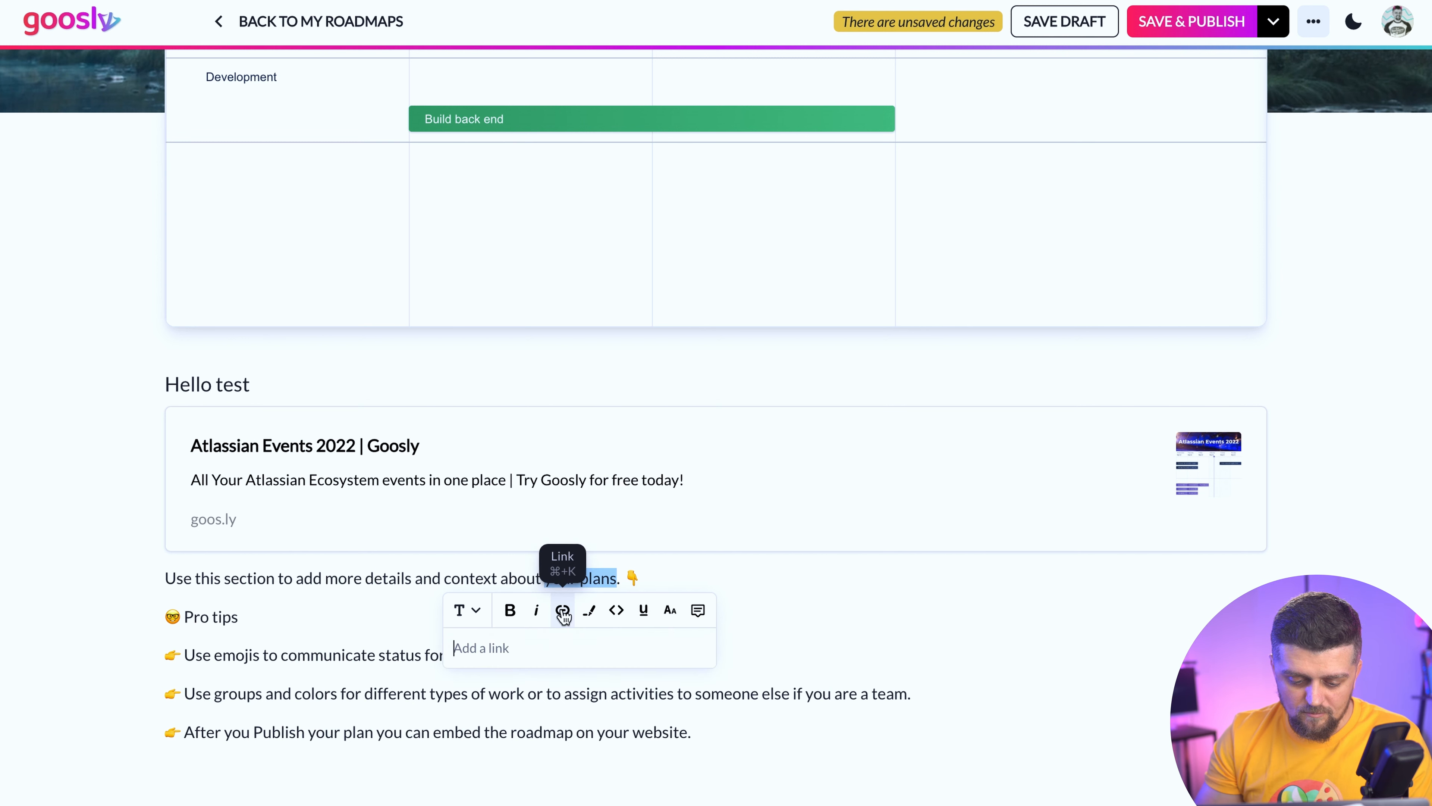
key("super+v")
key("Return")
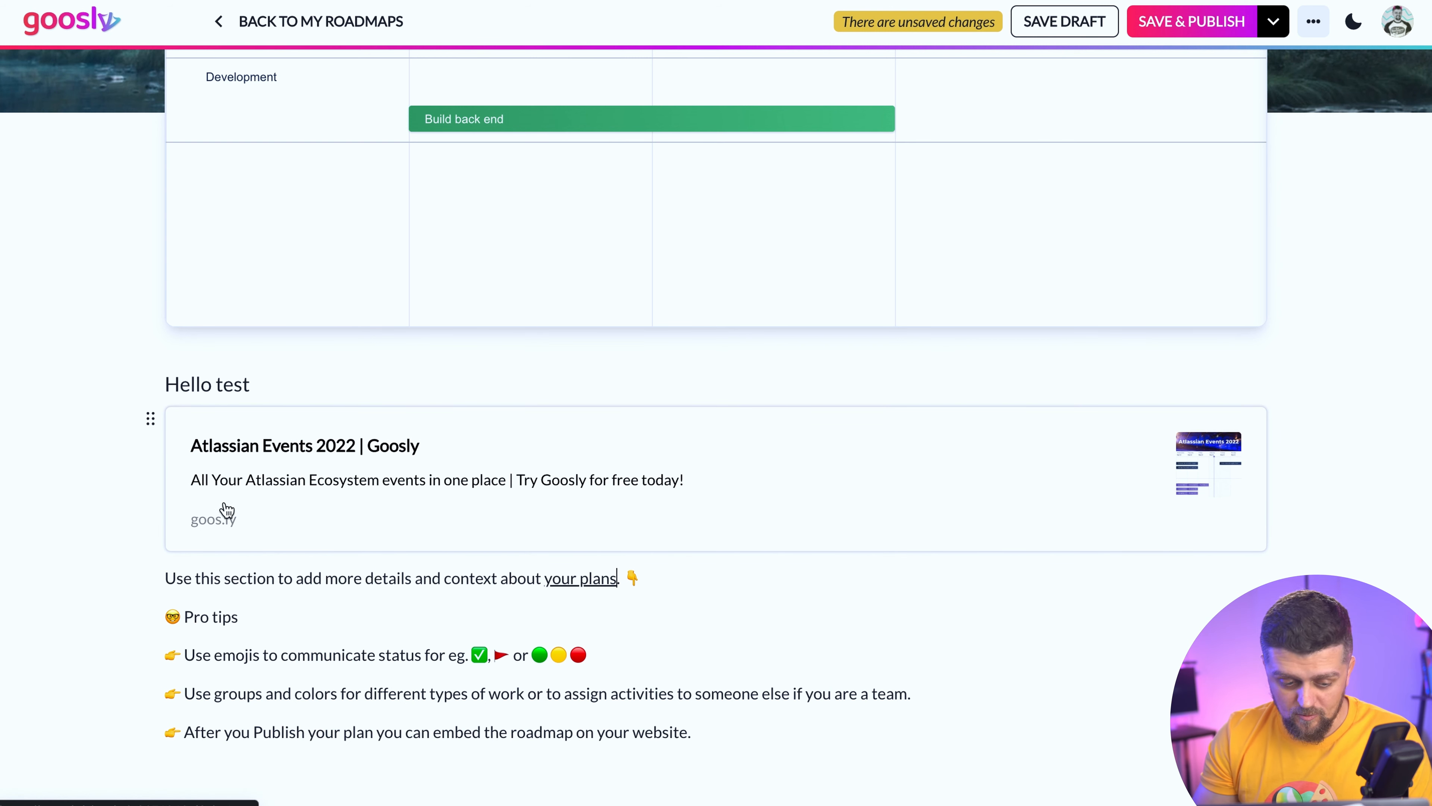
Step: Add an alert block between the "Use this section to add more details" line and the "Pro tips" line
key("Return")
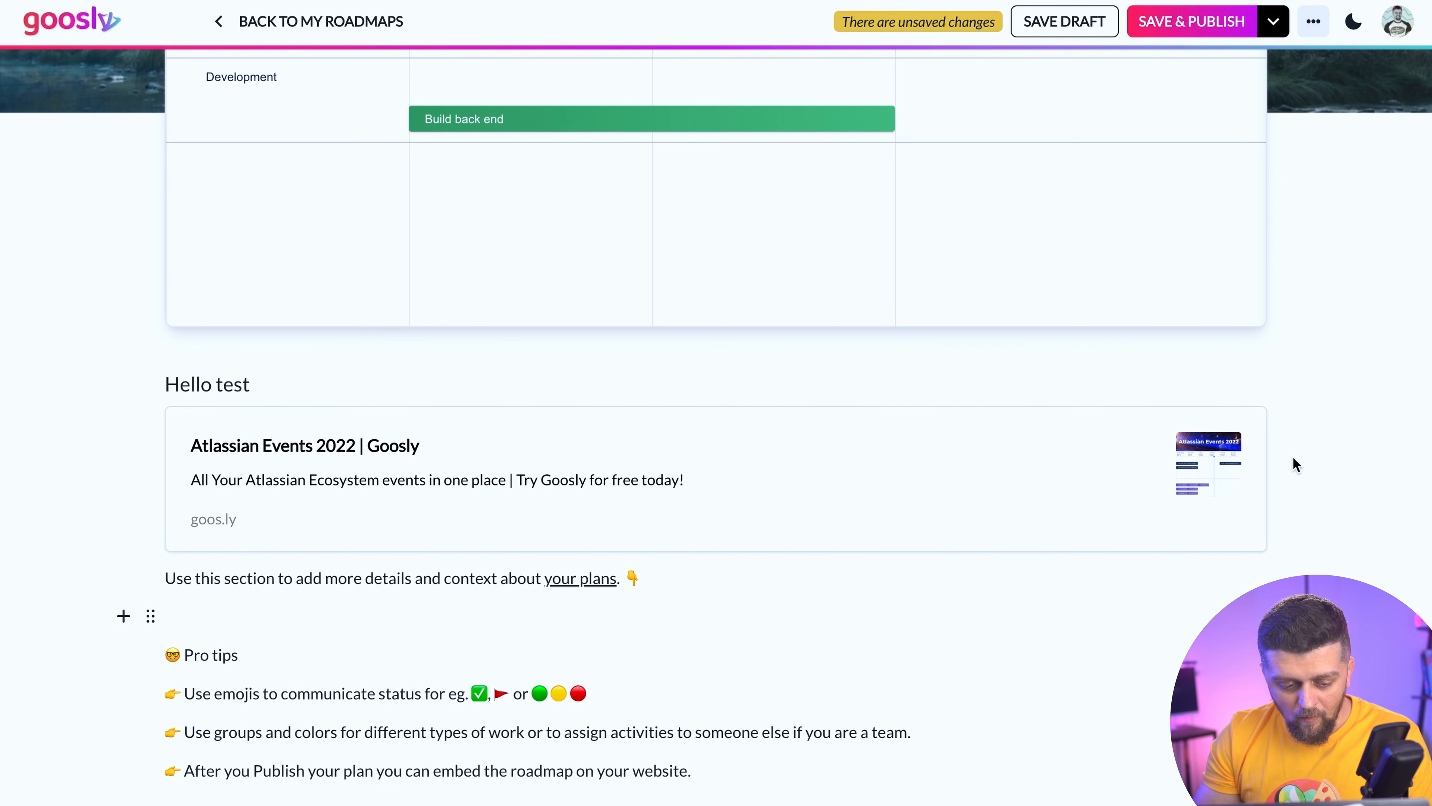
left_click(123, 615)
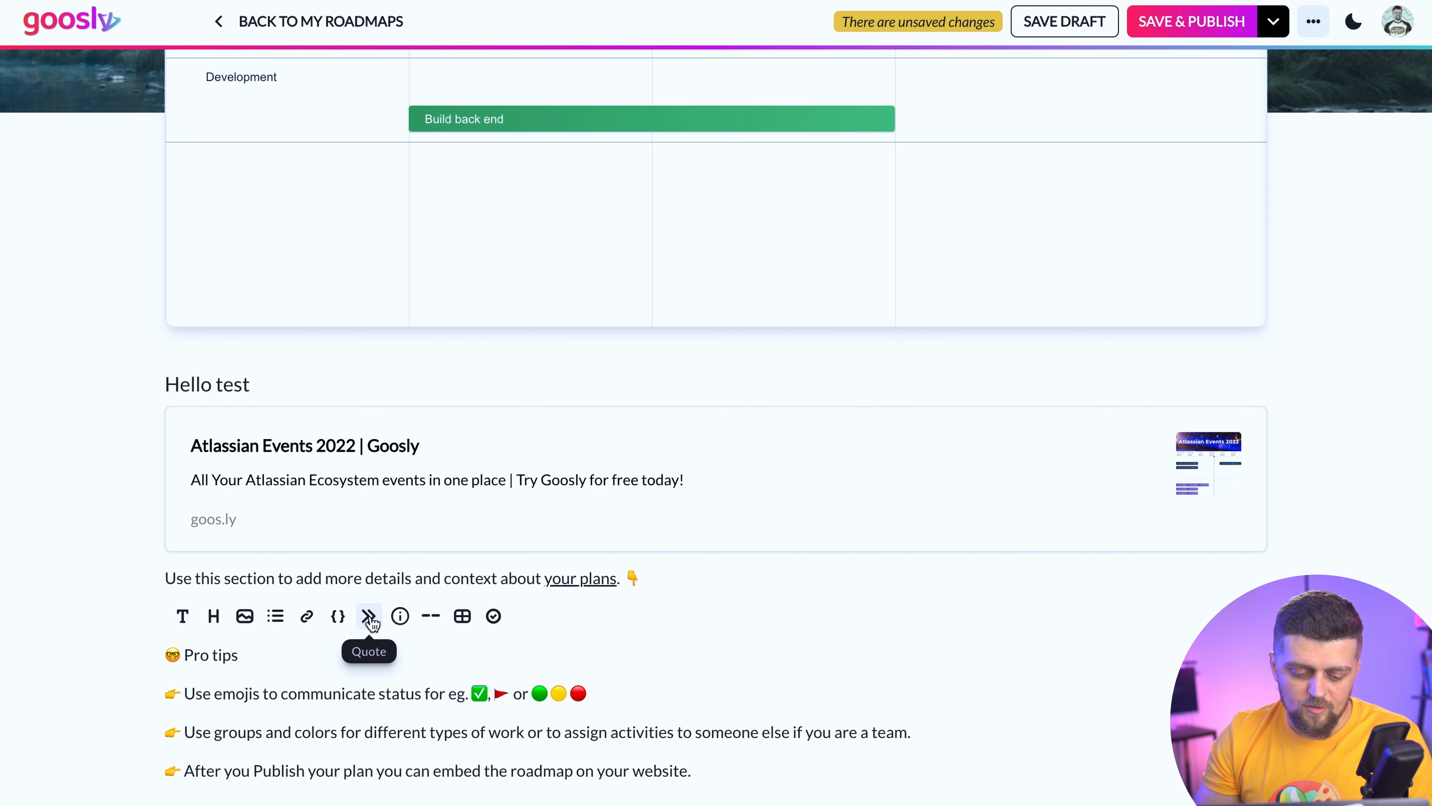
left_click(401, 616)
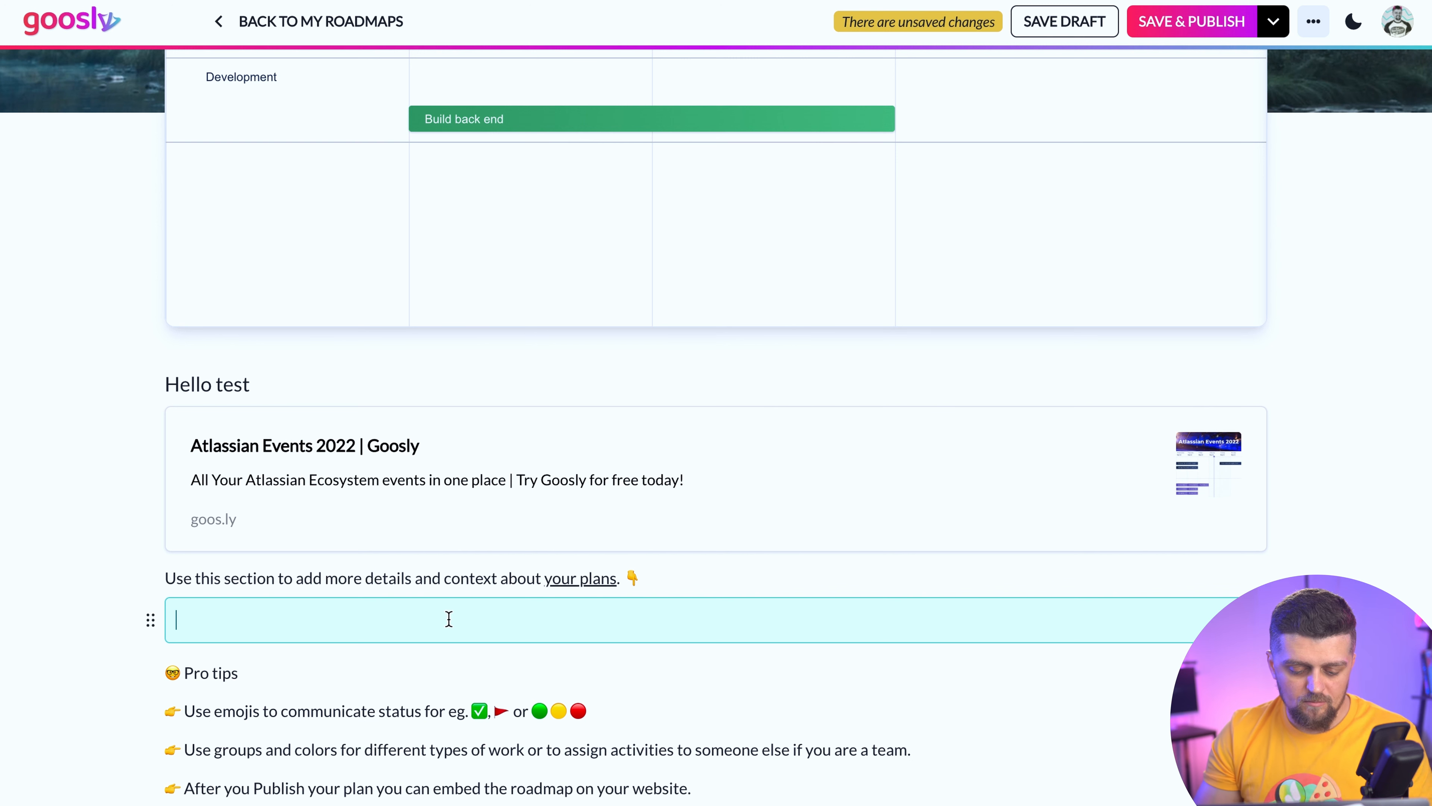